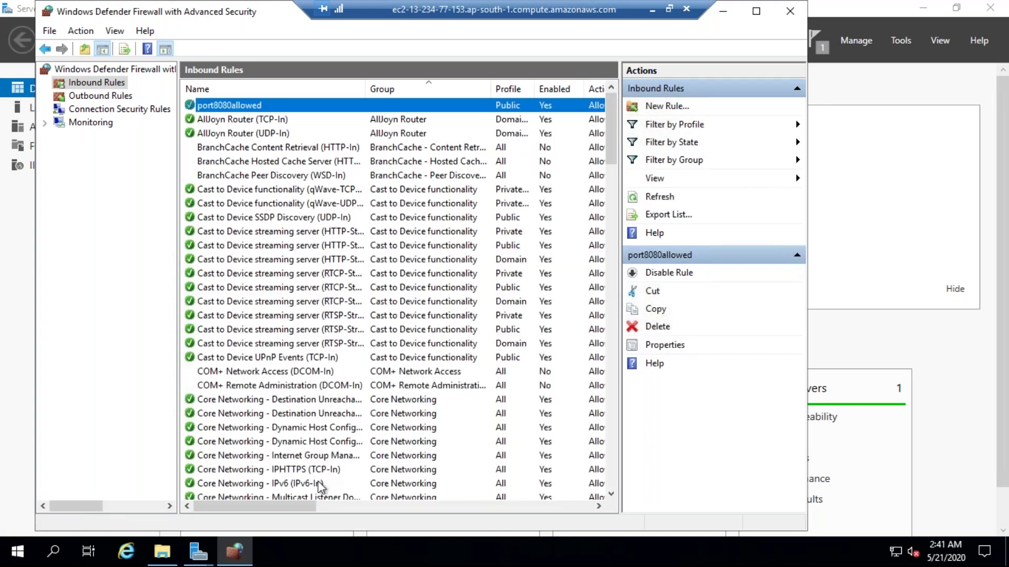
Step: Check the local port of the port8080allowed inbound rule, and close the firewall console and the Add Roles and Features Wizard
drag(297, 506, 502, 518)
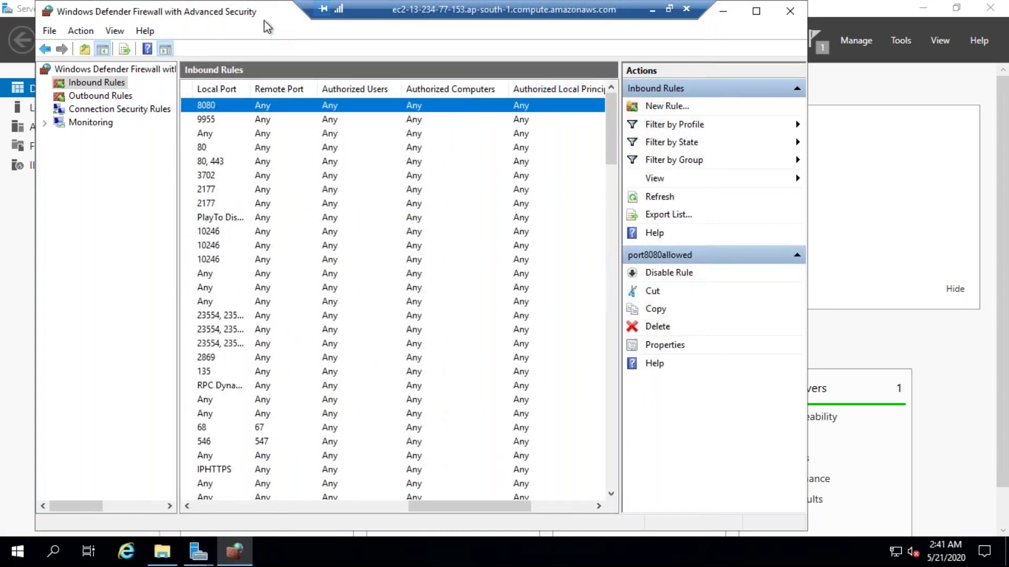
drag(264, 20, 256, 46)
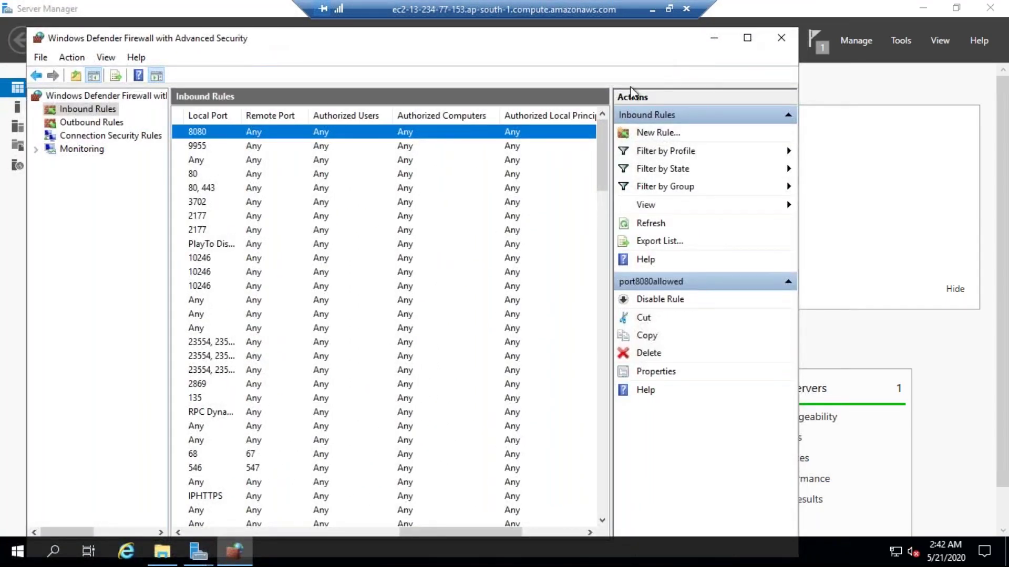
click(771, 83)
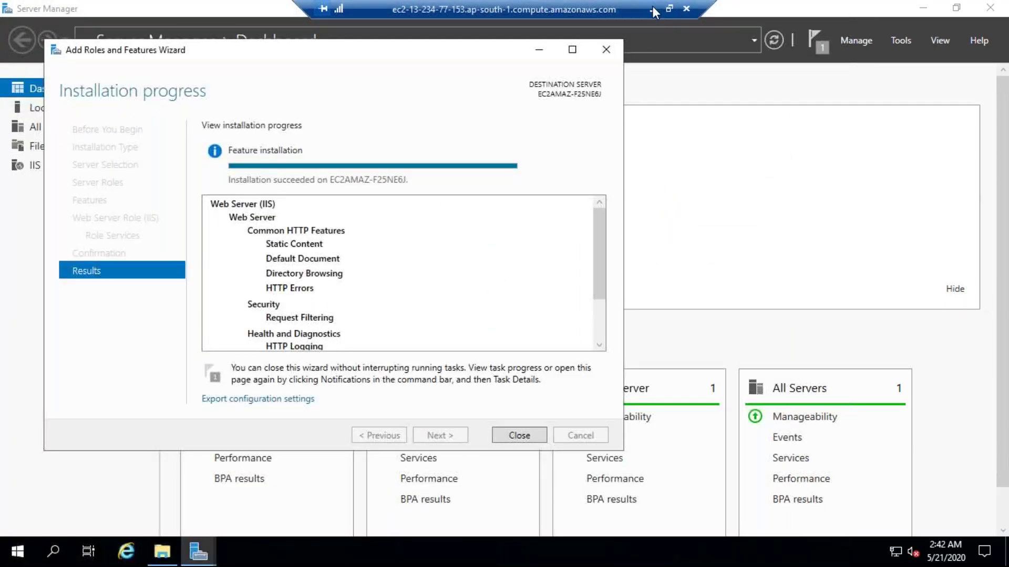
click(519, 435)
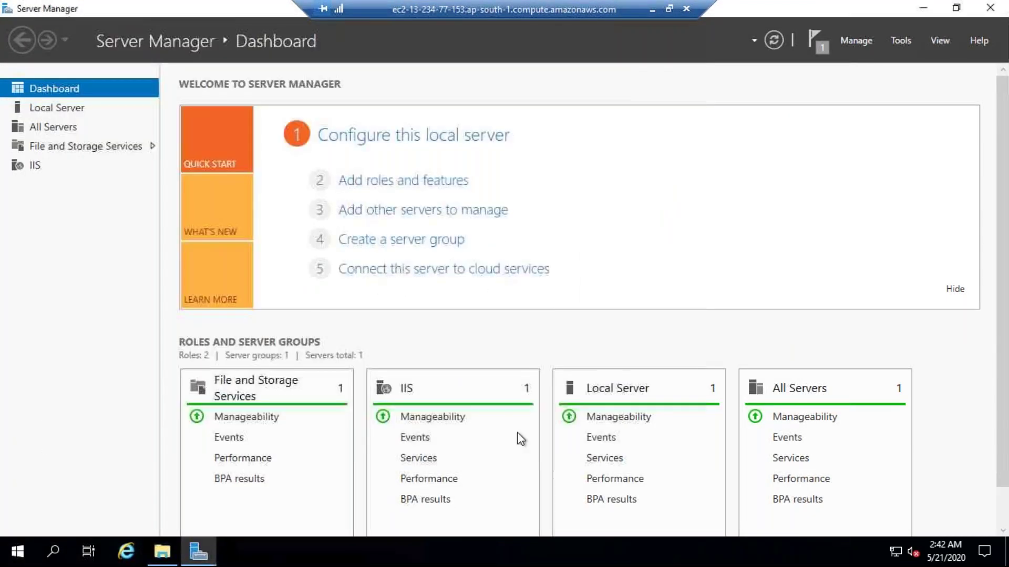
Step: Load 13.234.77.153:8080 in the local browser, and view the inbound rules of the Windows instance's security group in the EC2 console
click(652, 9)
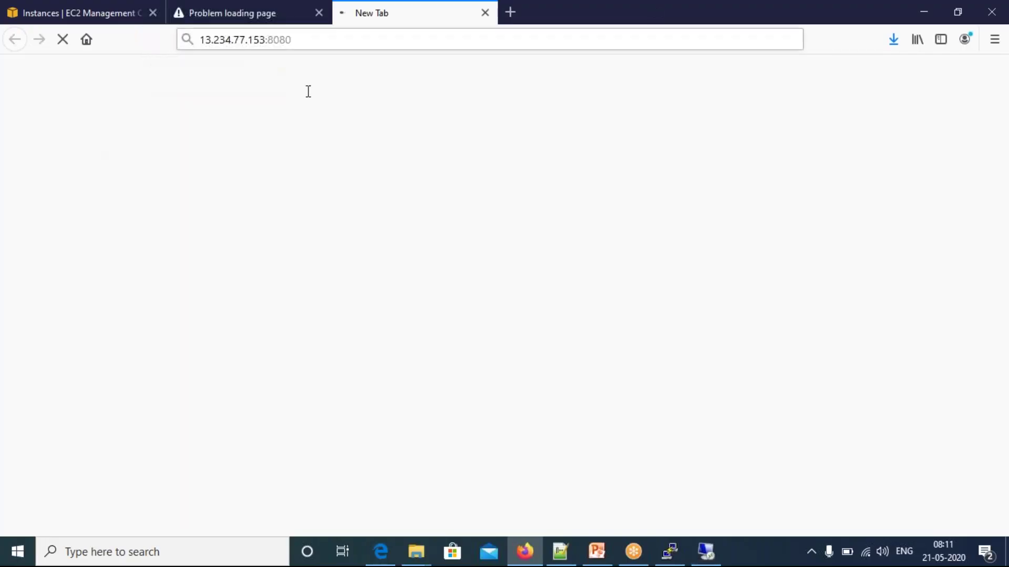
click(303, 44)
key(Return)
click(106, 8)
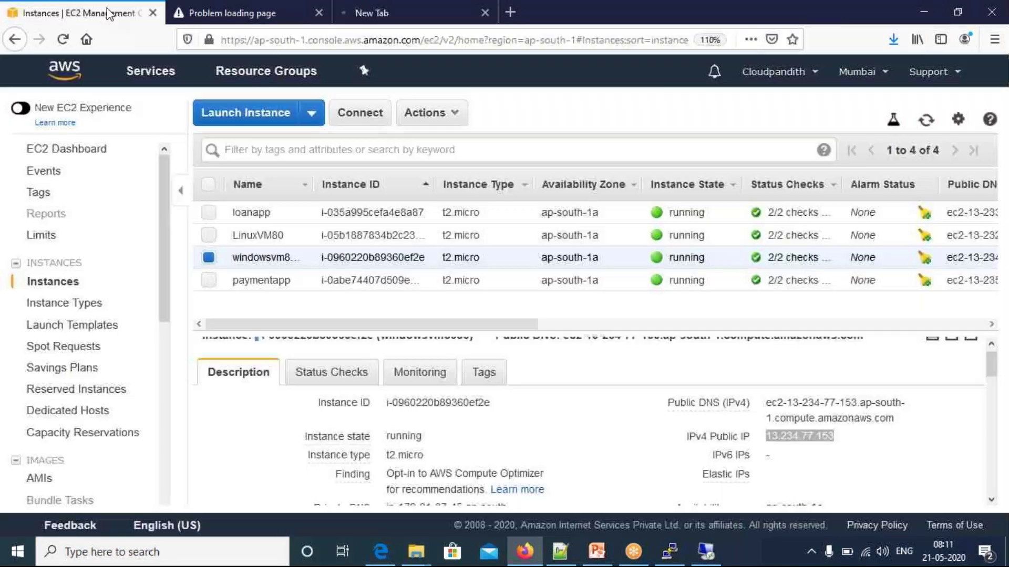
scroll(991, 368, down, 3)
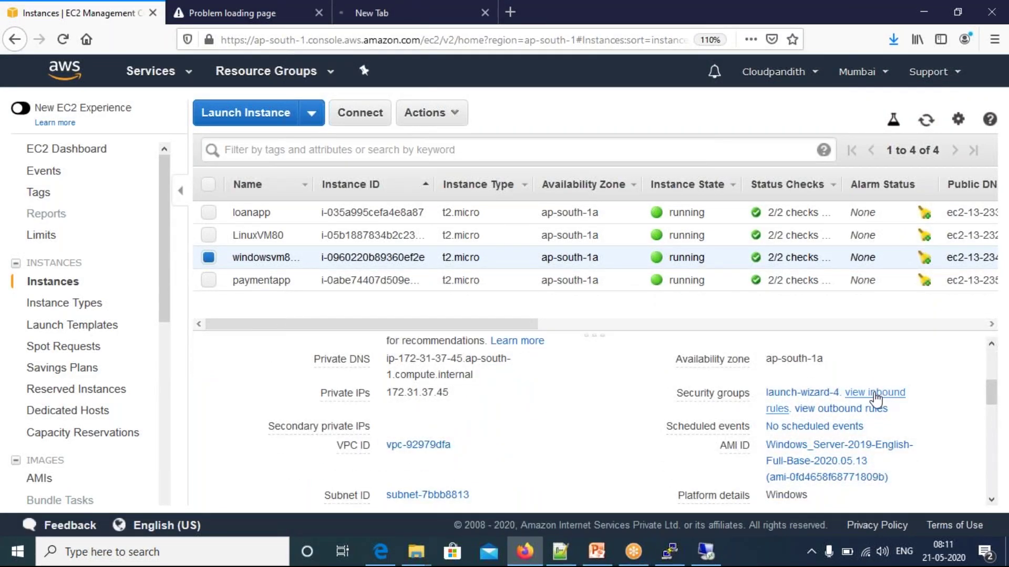
click(874, 394)
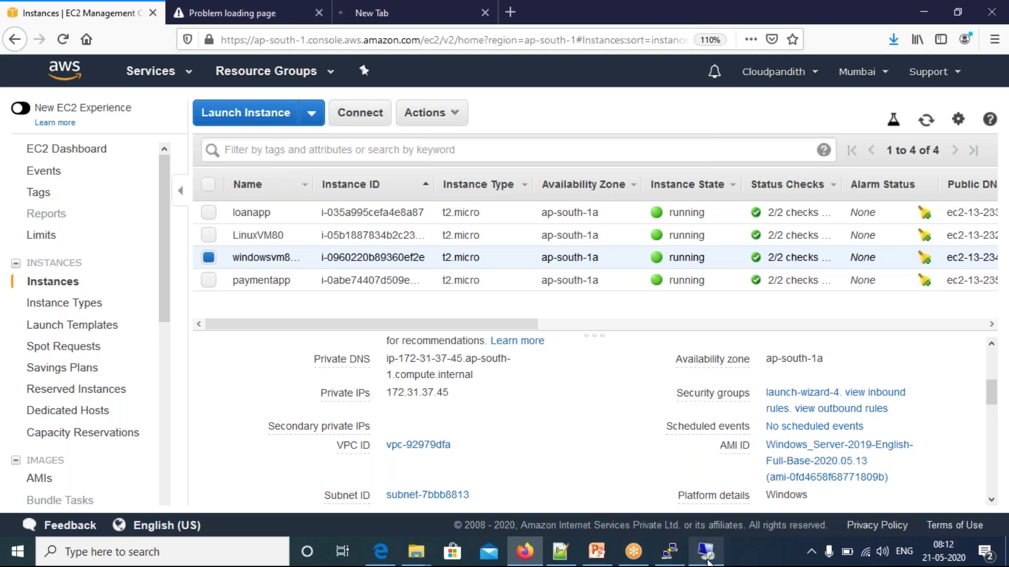
Step: Switch back to the remote desktop session, close Server Manager, and open the inetpub folder on drive C:
click(707, 552)
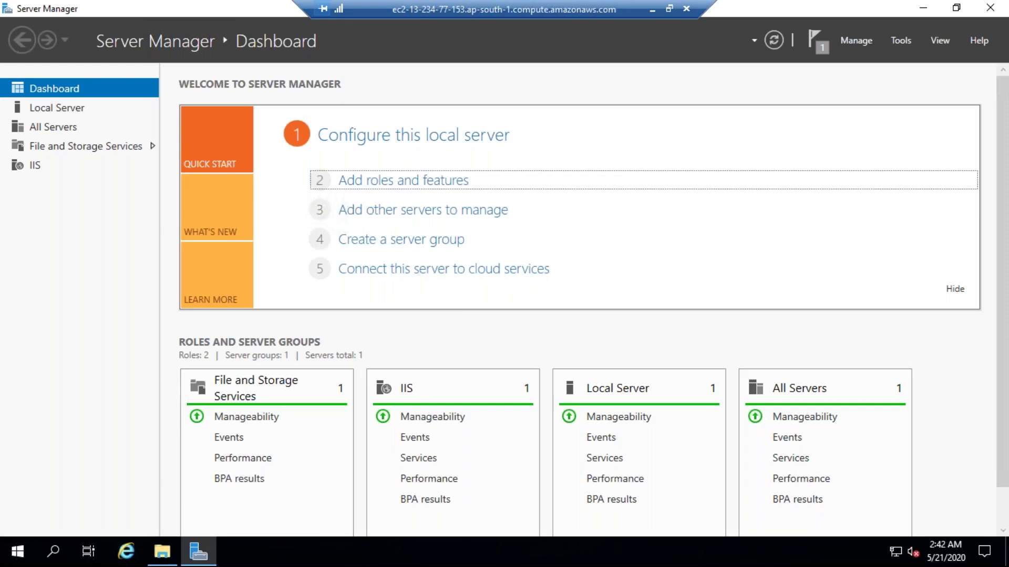
key(super+Down)
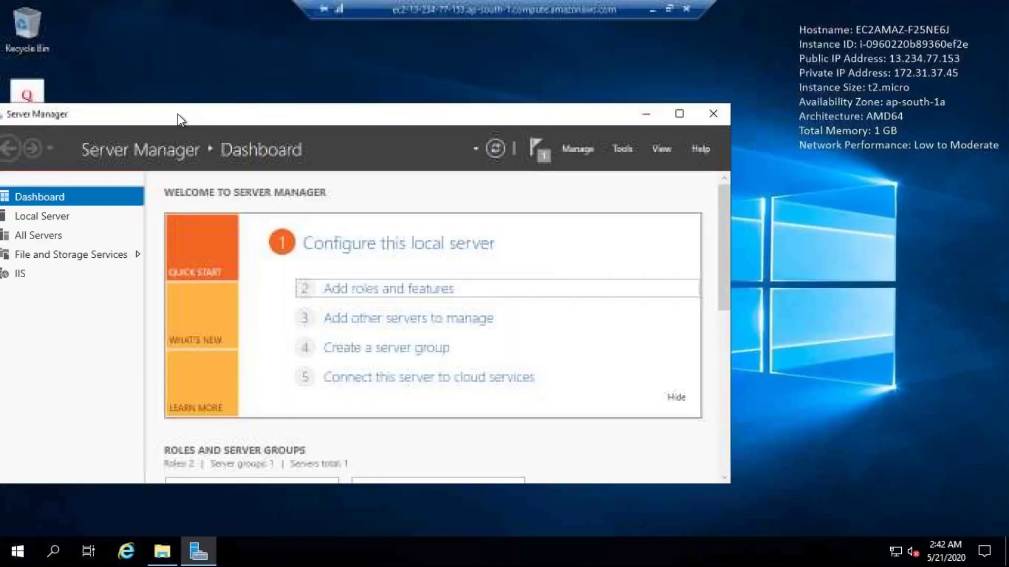
click(713, 114)
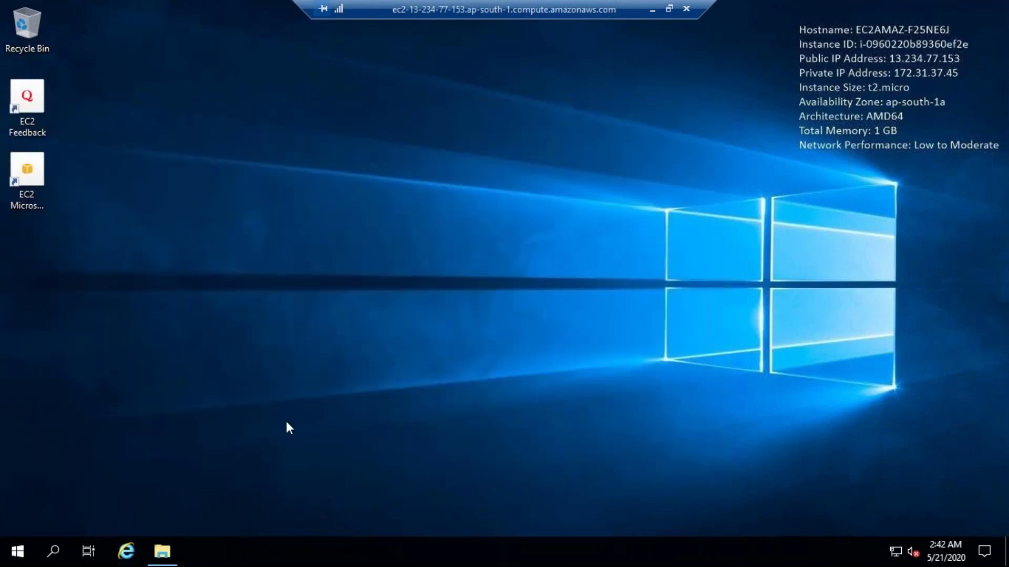
click(170, 549)
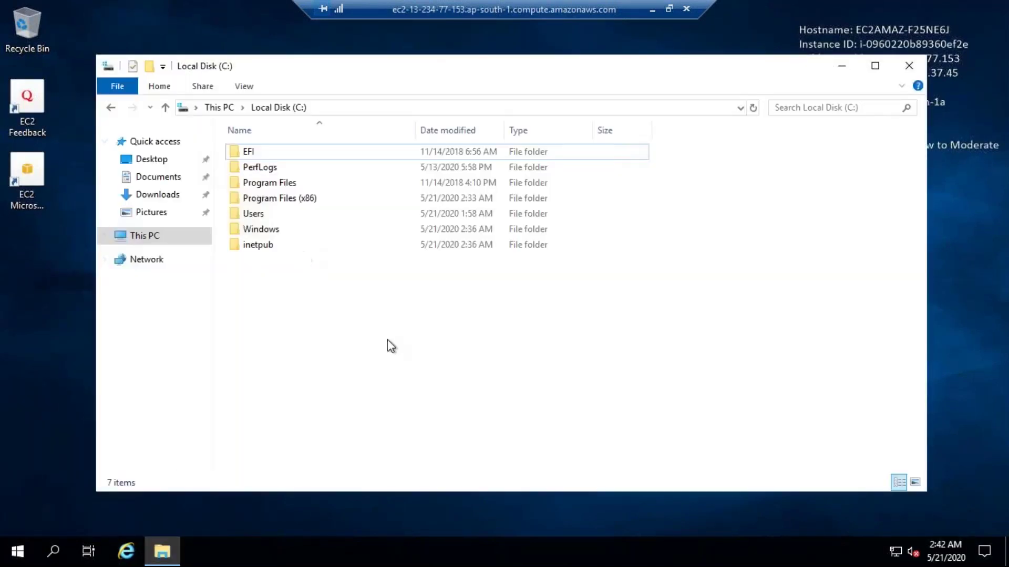
double_click(257, 245)
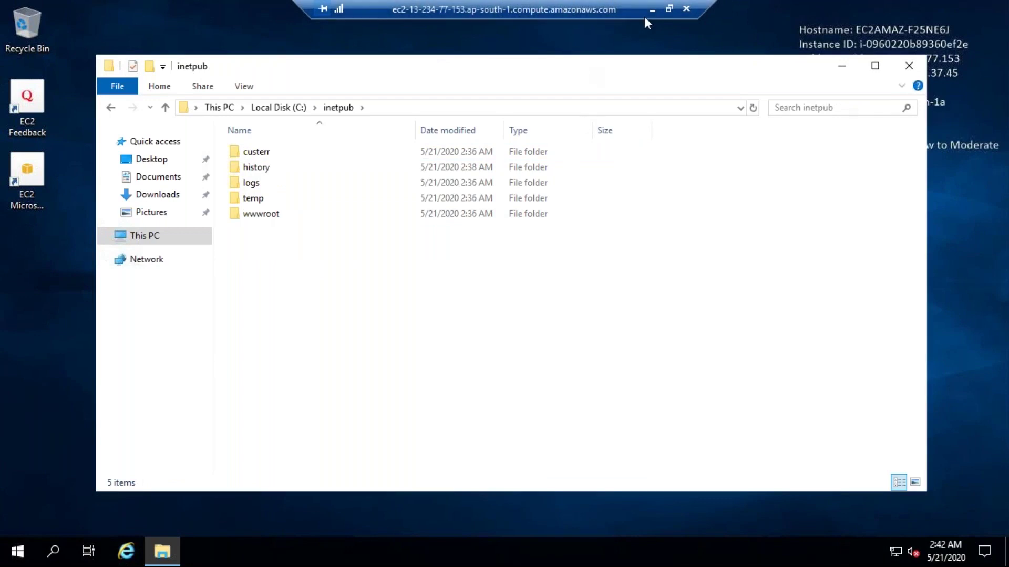
Step: Find Administrative Tools on the remote server and launch Internet Information Services (IIS) Manager from it
click(31, 560)
text(admi)
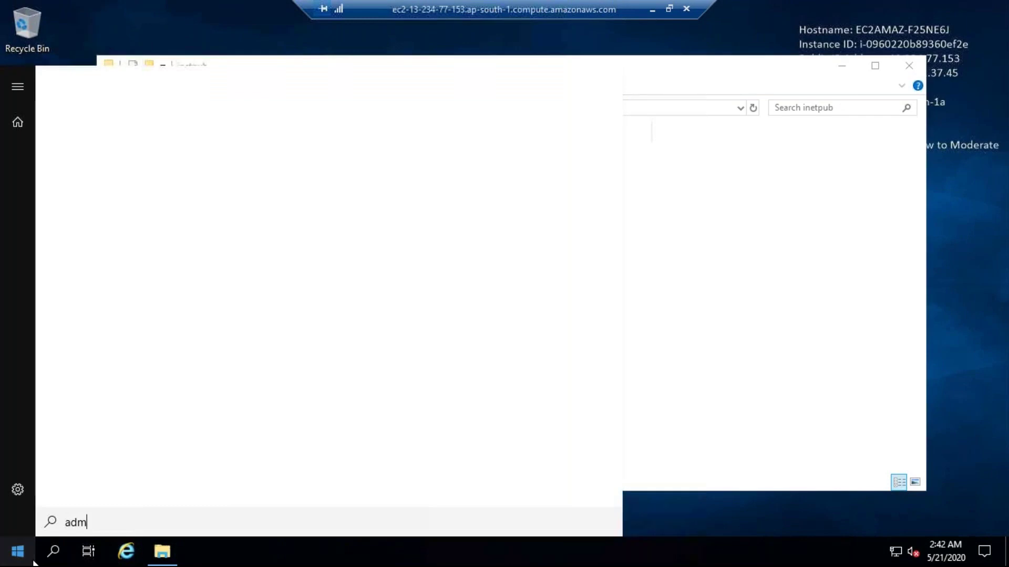
click(237, 147)
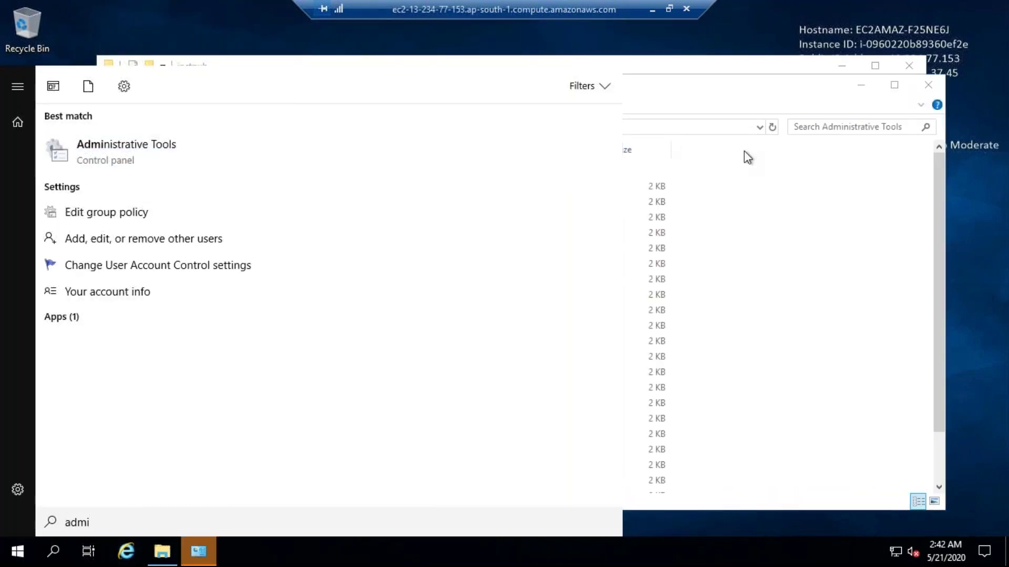
click(837, 229)
double_click(347, 264)
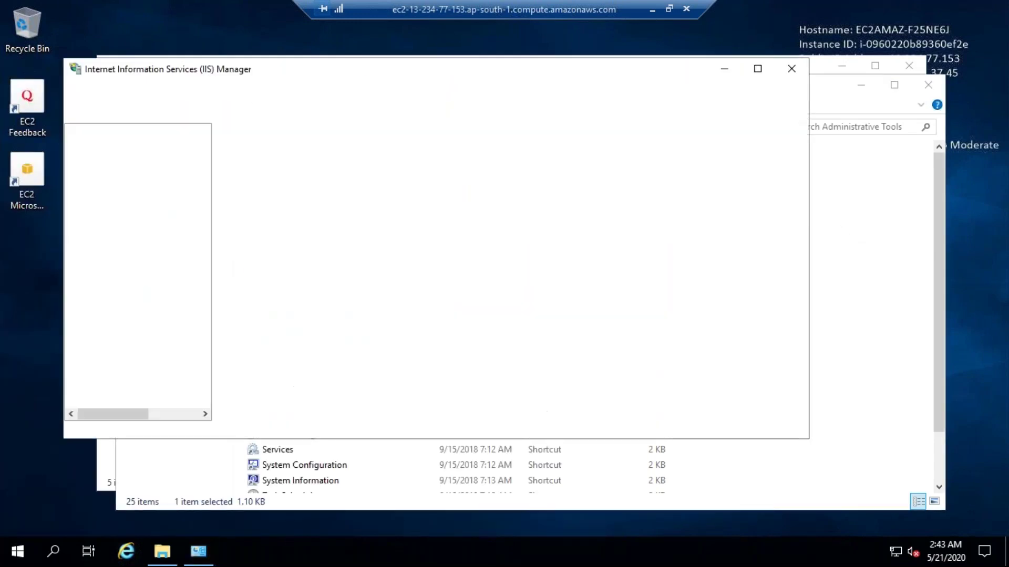
Step: Review the port of the Default Web Site's http binding and close the bindings list
click(88, 179)
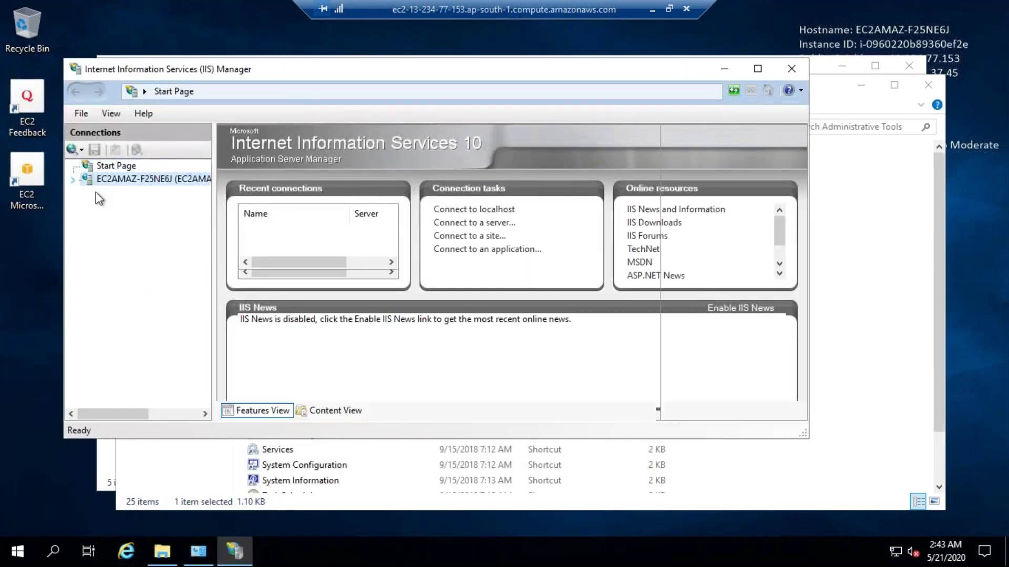
click(89, 206)
click(137, 219)
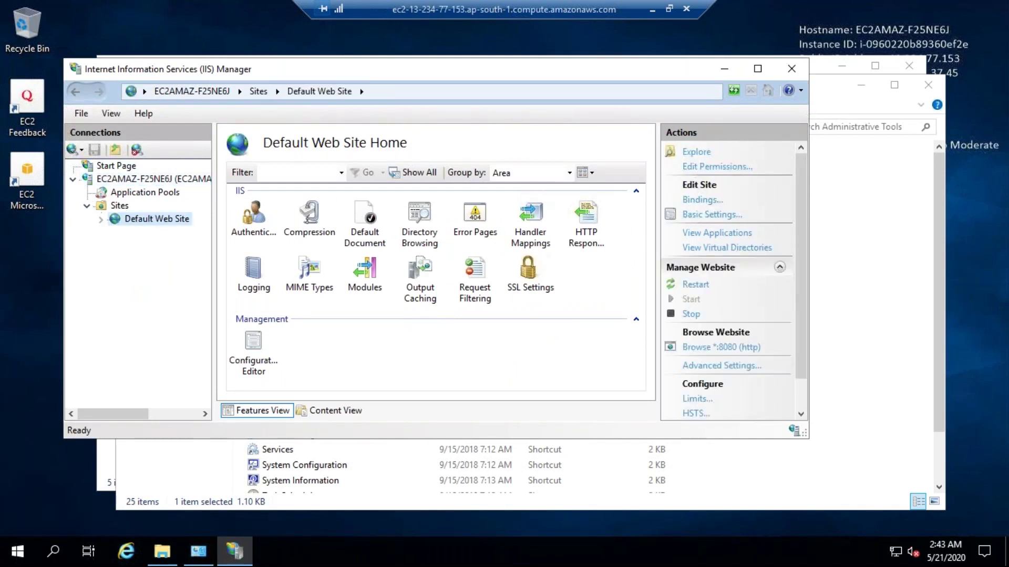
click(702, 200)
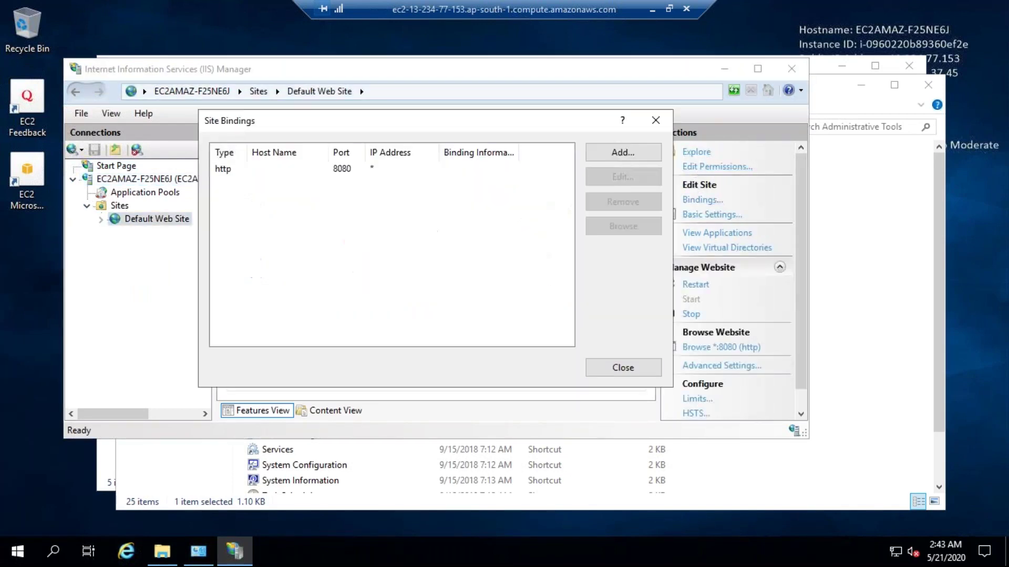
click(351, 168)
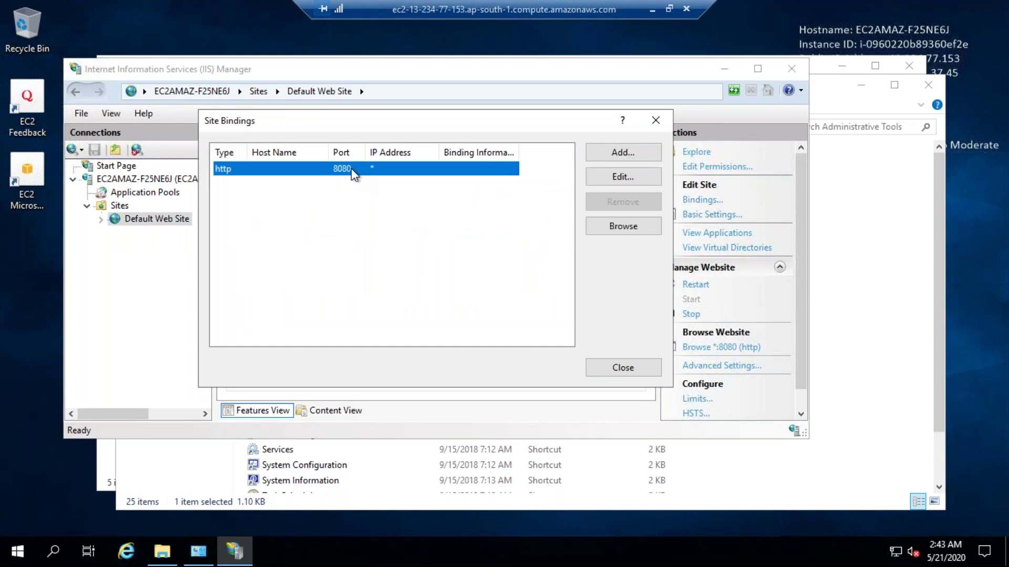
click(624, 366)
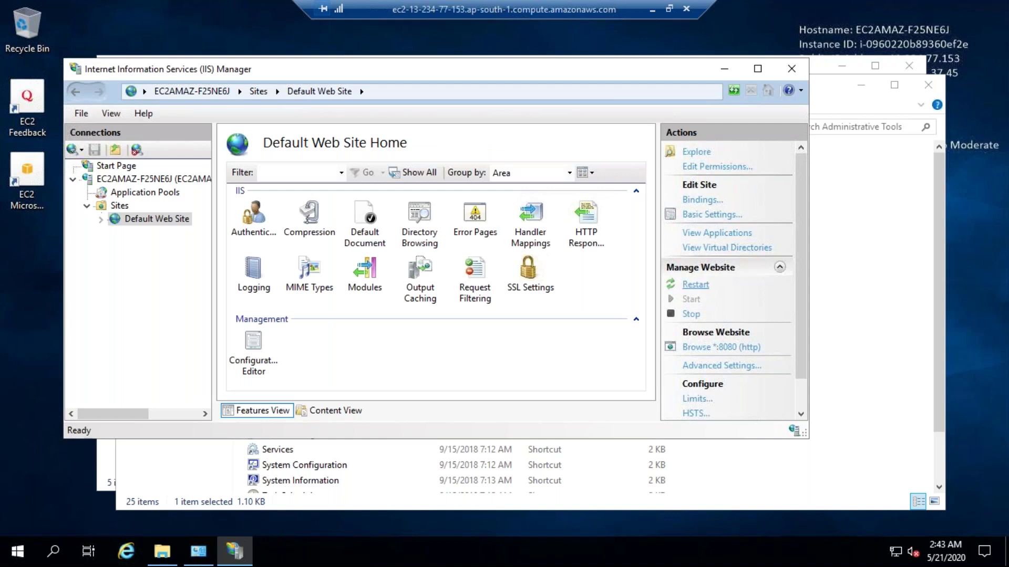
Step: Switch to the local browser, reload 13.234.77.153:8080, and review the Windows instance's details in the EC2 console
click(723, 70)
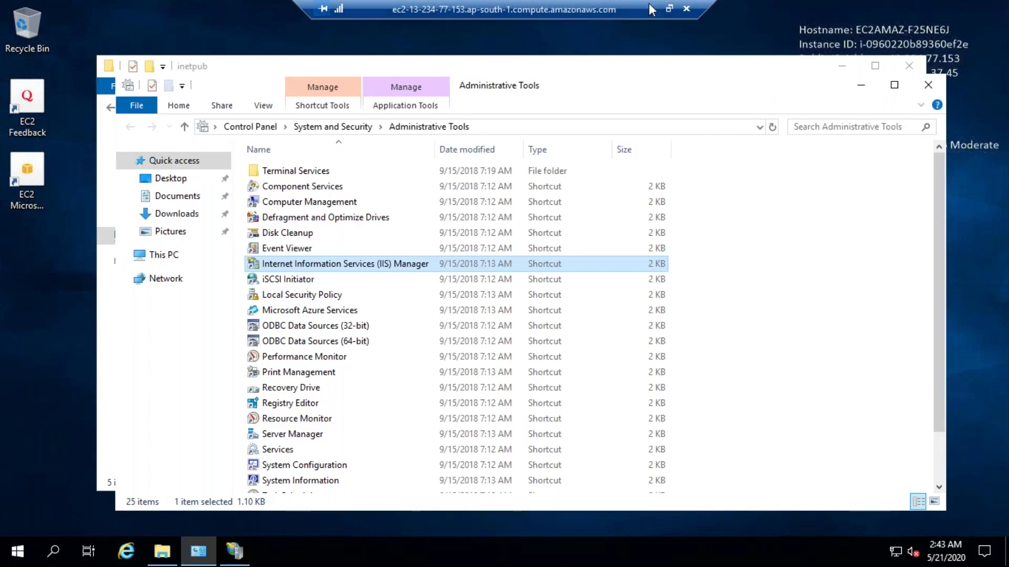
click(654, 9)
click(248, 8)
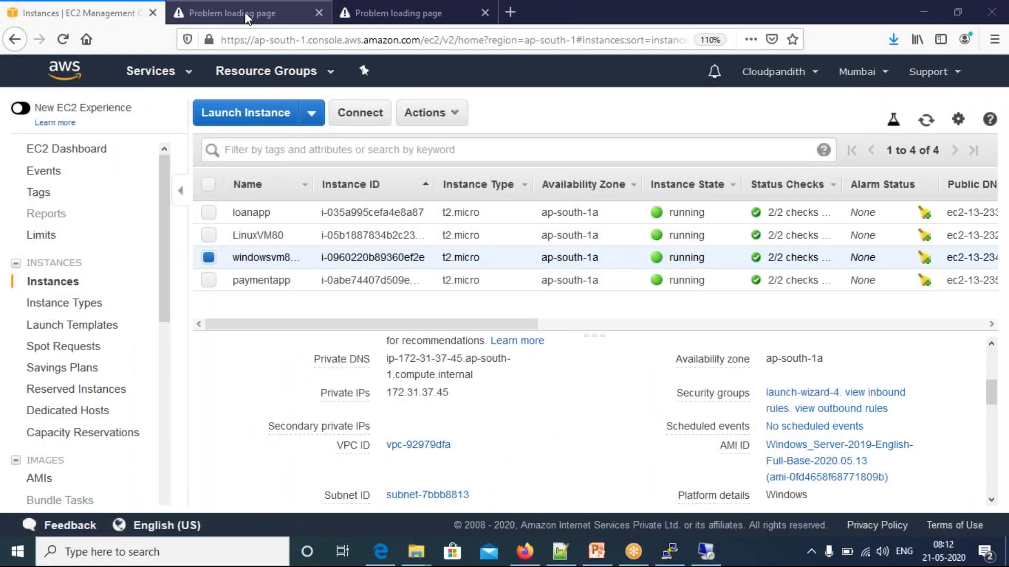
click(248, 35)
key(Return)
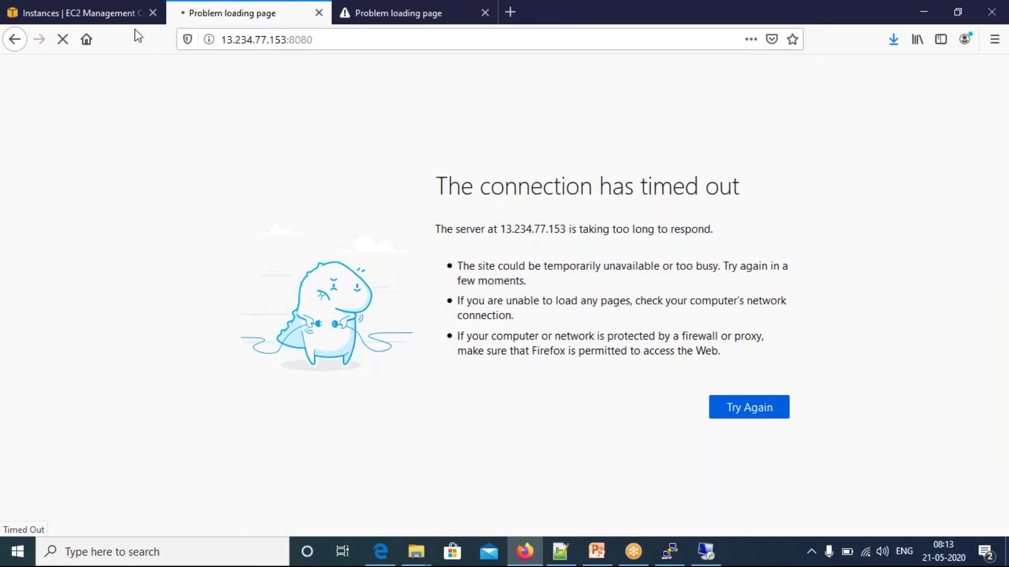
click(102, 15)
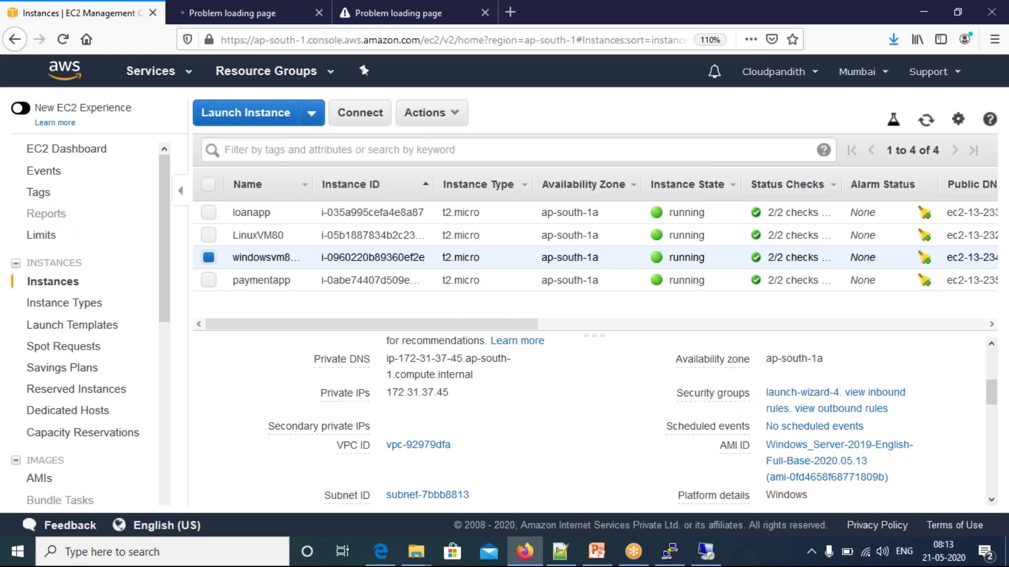
mouse_move(991, 399)
mouse_down()
mouse_move(991, 374)
mouse_move(993, 436)
mouse_move(993, 414)
mouse_up()
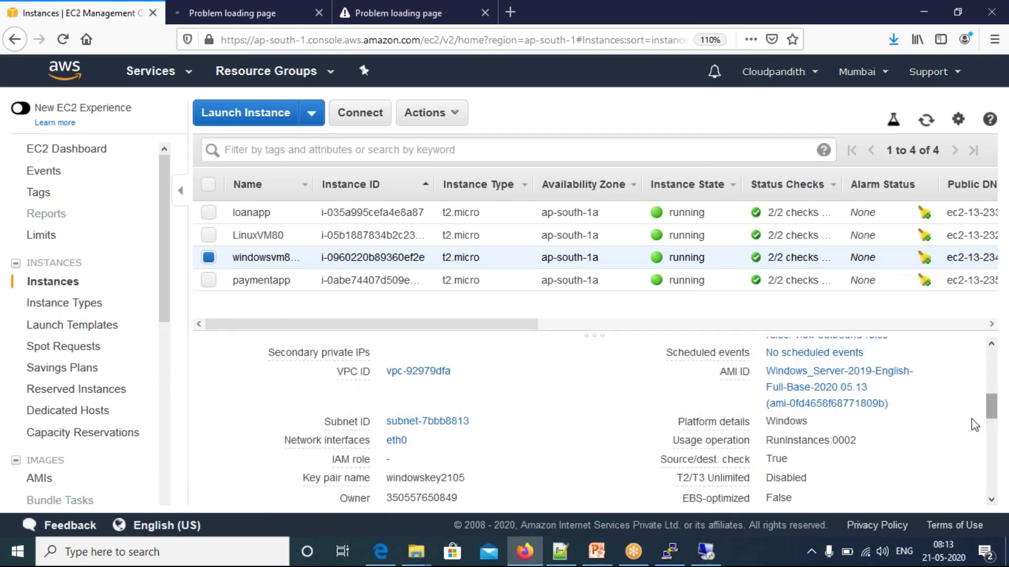
Step: Return to the remote desktop session, reopen IIS Manager, and select the http binding of the Default Web Site
click(705, 551)
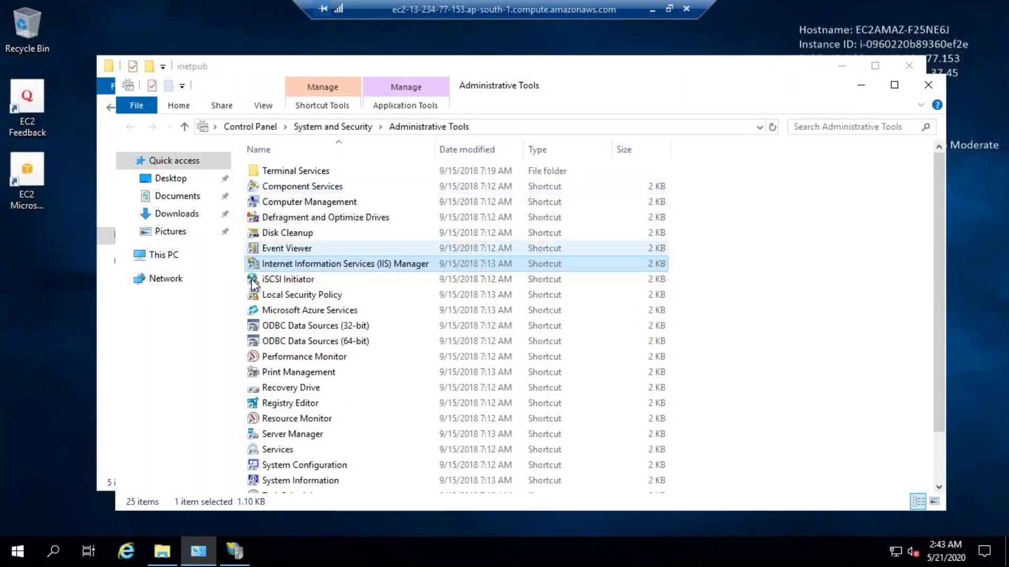
double_click(274, 266)
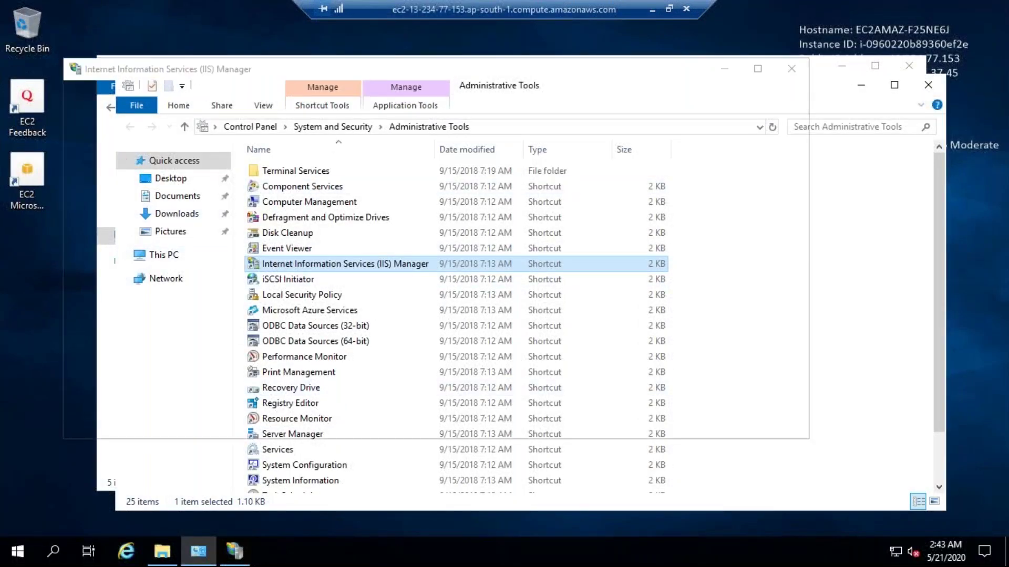
click(89, 179)
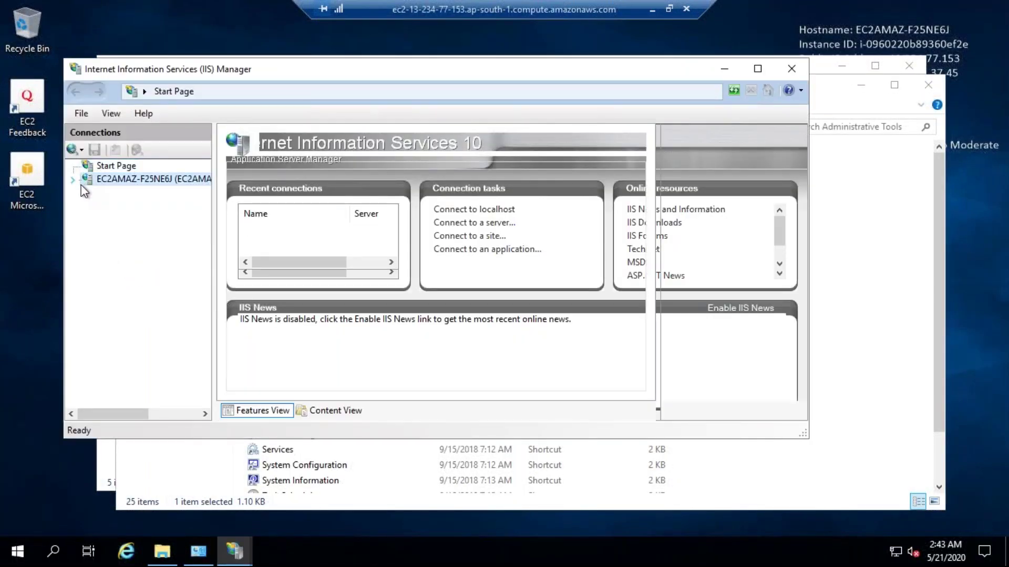
click(116, 219)
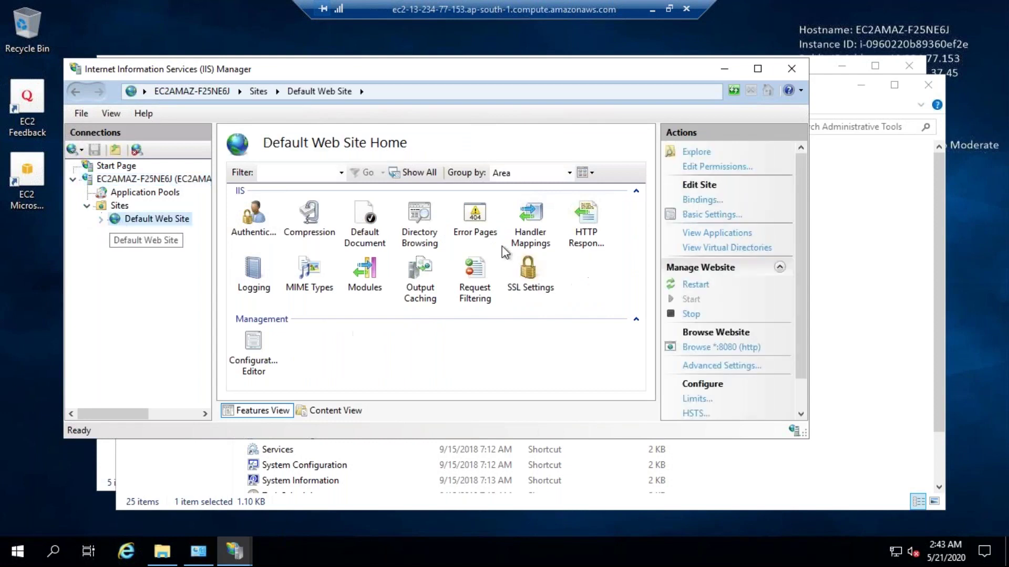
click(701, 204)
click(367, 169)
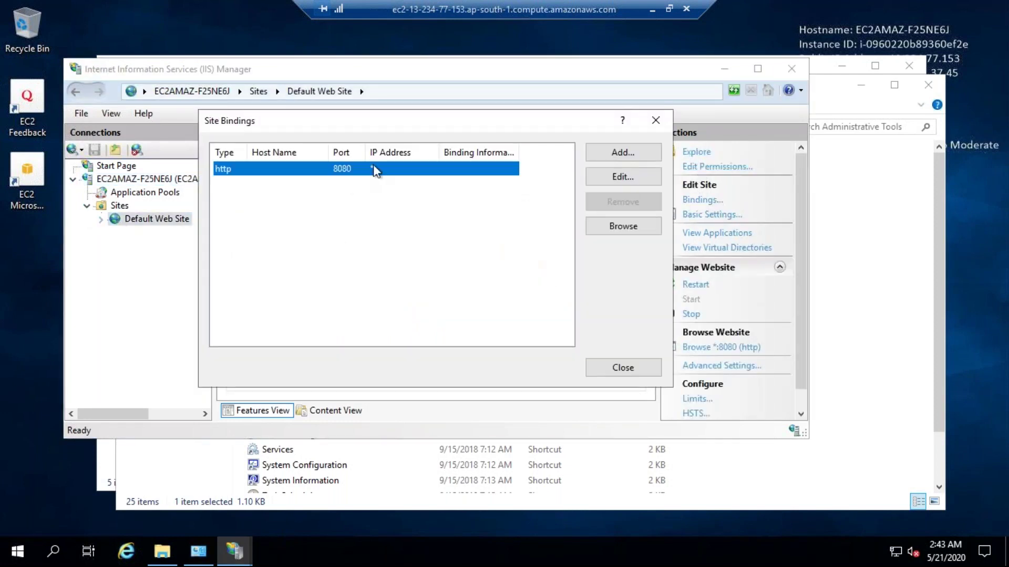
Step: Re-enter 8080 as the port of the http binding, save it, and close the bindings list
click(603, 172)
click(462, 148)
click(526, 148)
key(BackSpace)
key(BackSpace)
key(BackSpace)
key(BackSpace)
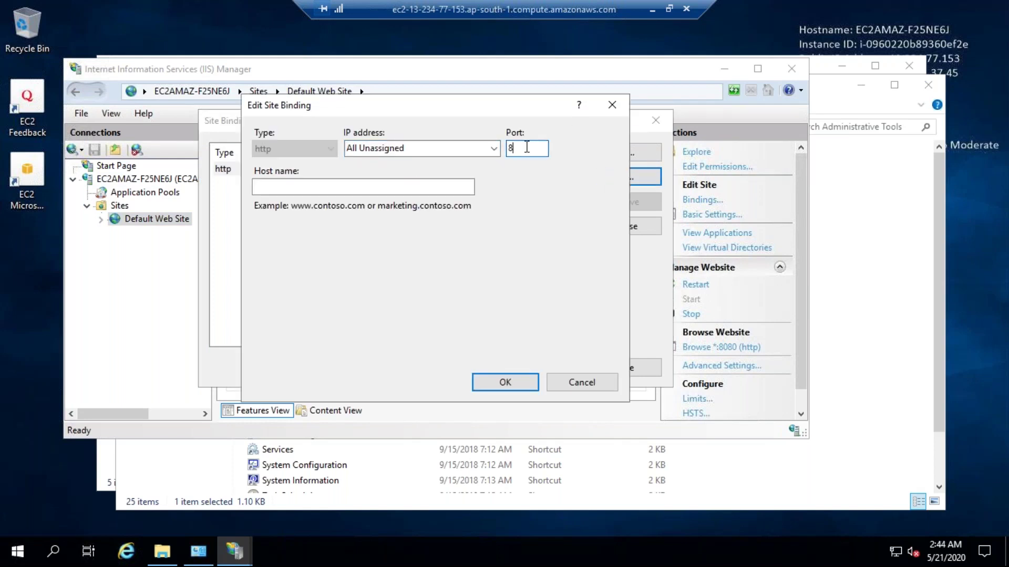
text(80)
click(507, 384)
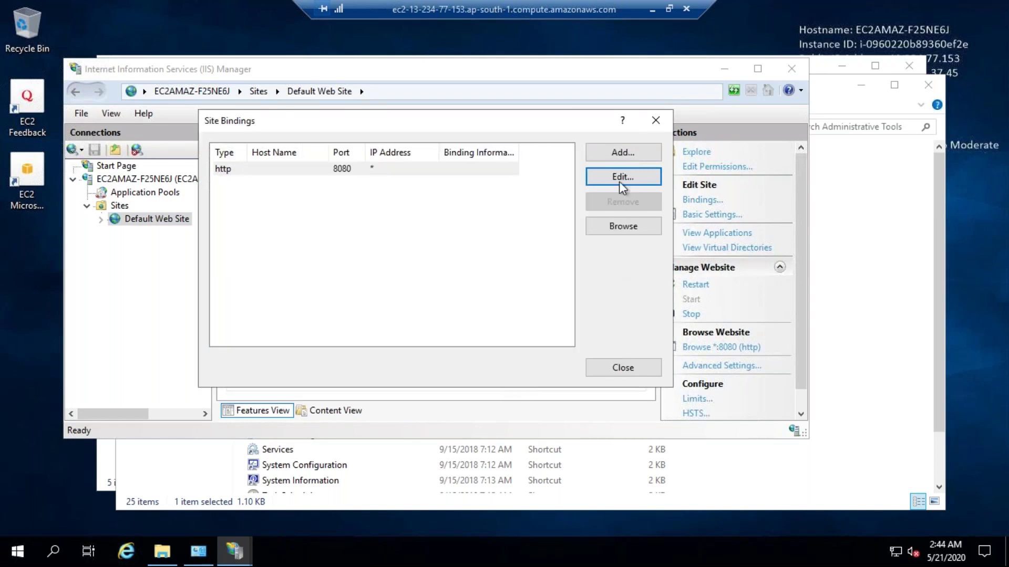
click(620, 369)
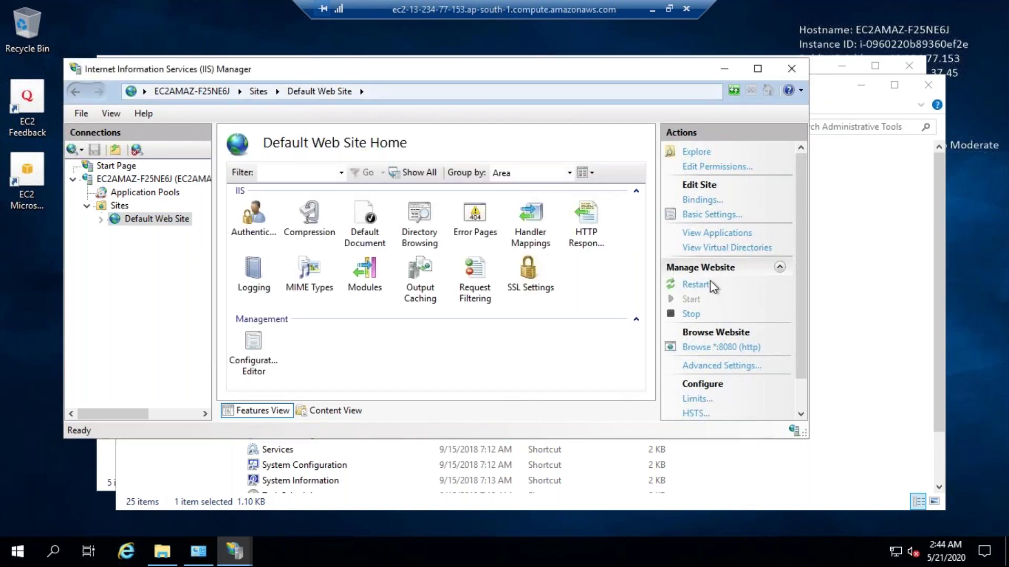
Step: Restart the Default Web Site and close IIS Manager
click(689, 286)
click(695, 285)
click(694, 284)
click(791, 69)
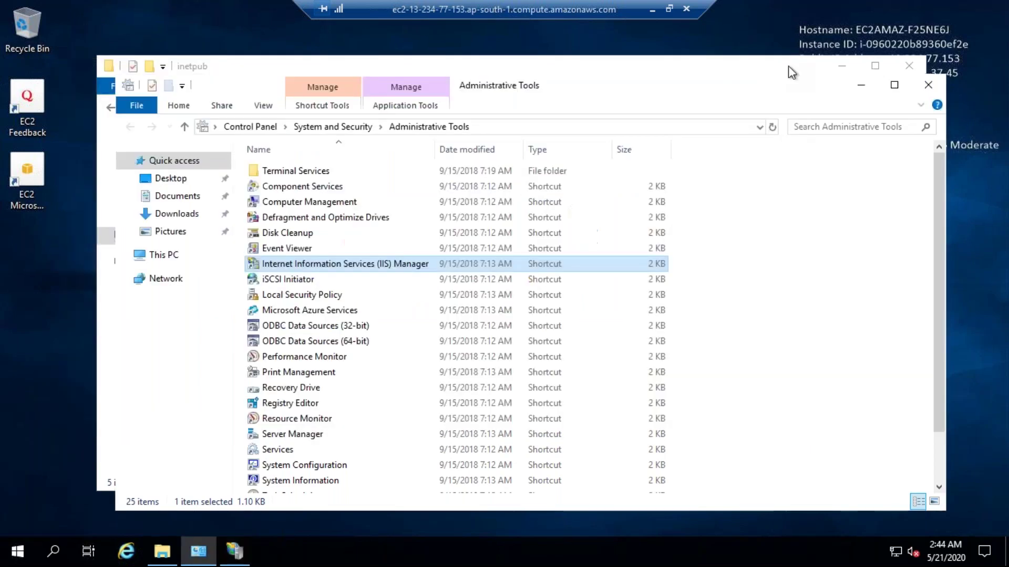
Step: Close the Administrative Tools and inetpub windows and open Windows Defender Firewall with Advanced Security by running wf.msc
click(928, 84)
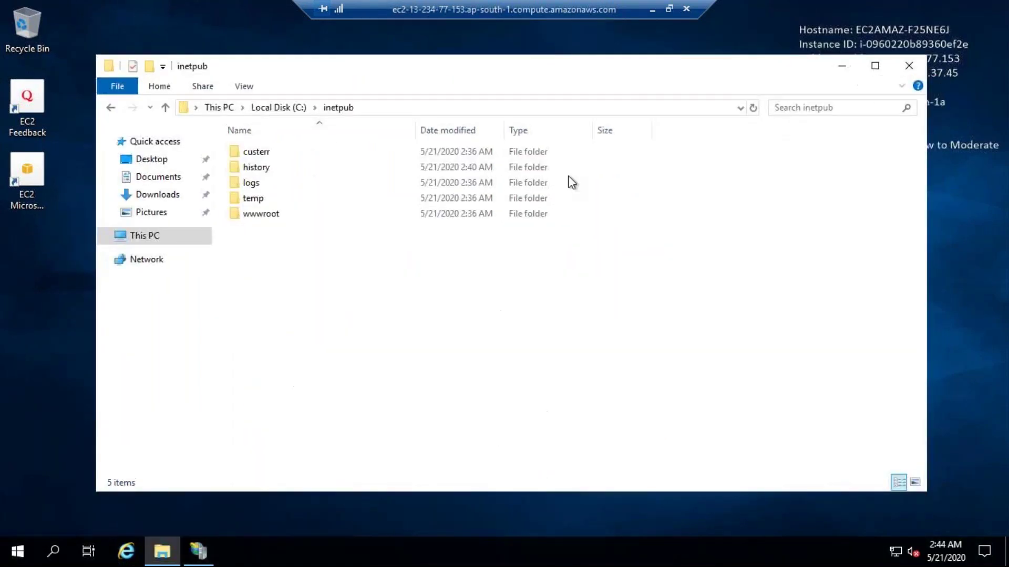
click(909, 66)
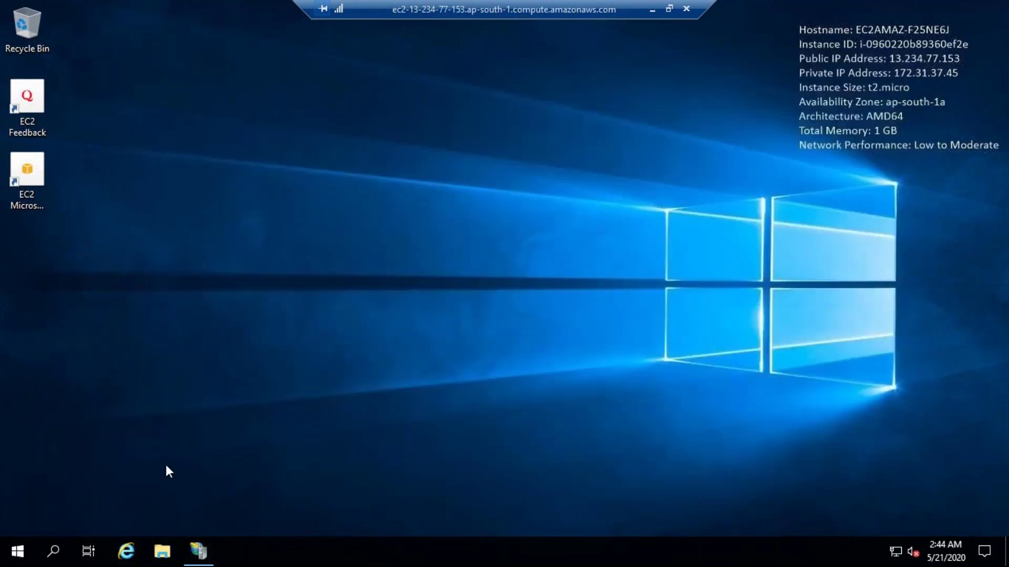
click(54, 551)
key(super+r)
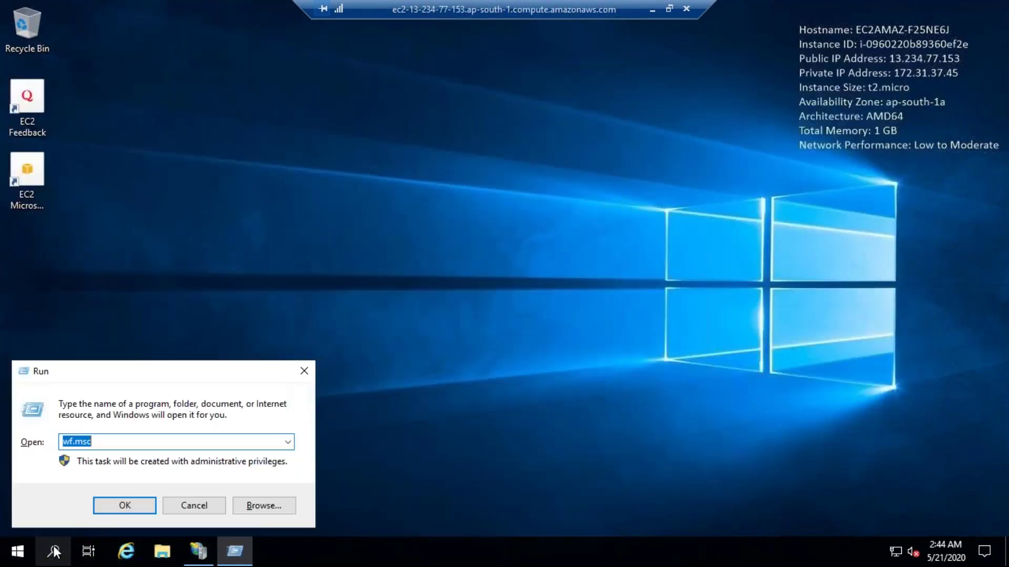
key(Return)
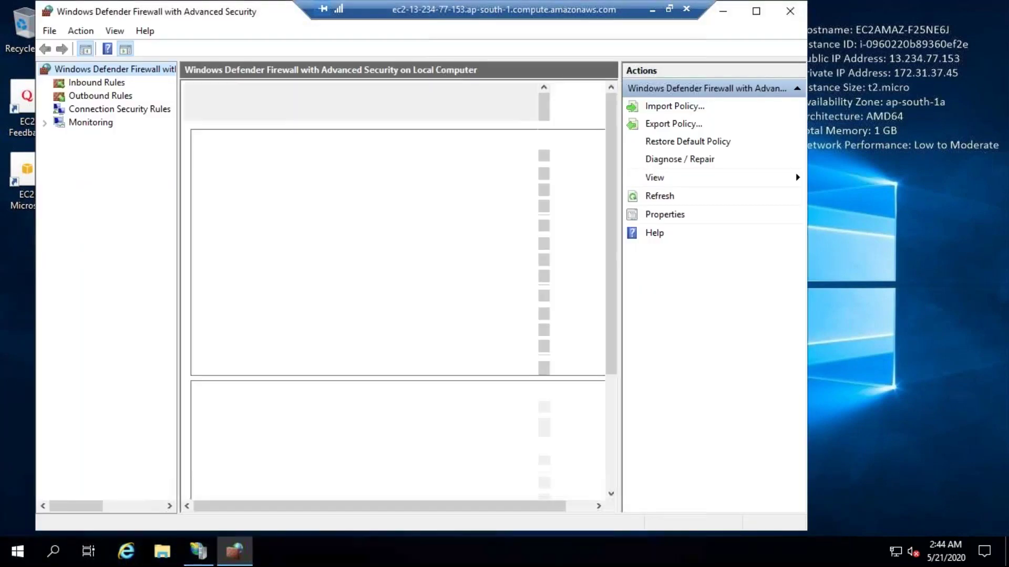
Step: Start a new inbound firewall rule of type Port for TCP on specific local port 8080
click(105, 84)
click(668, 106)
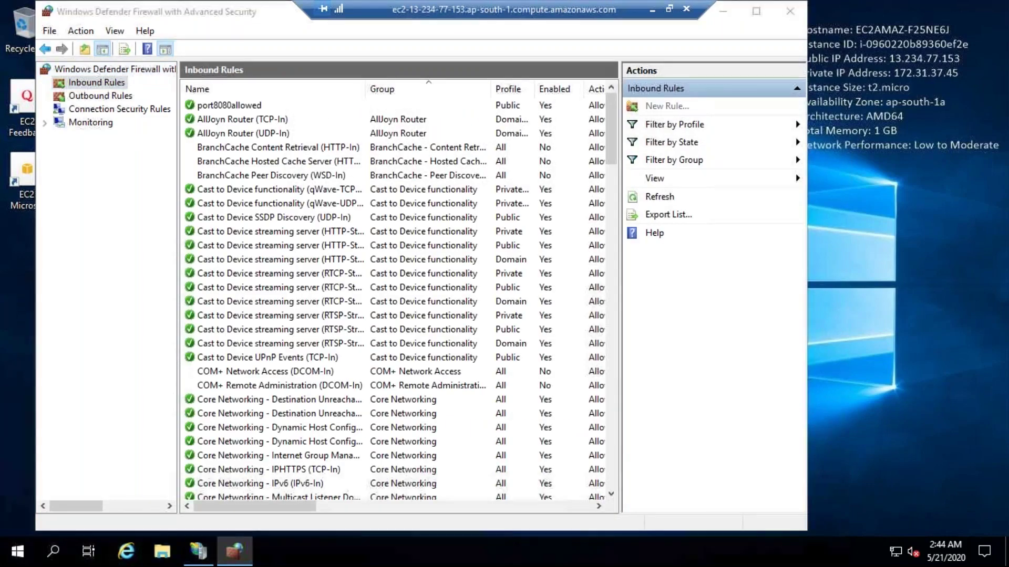
click(195, 184)
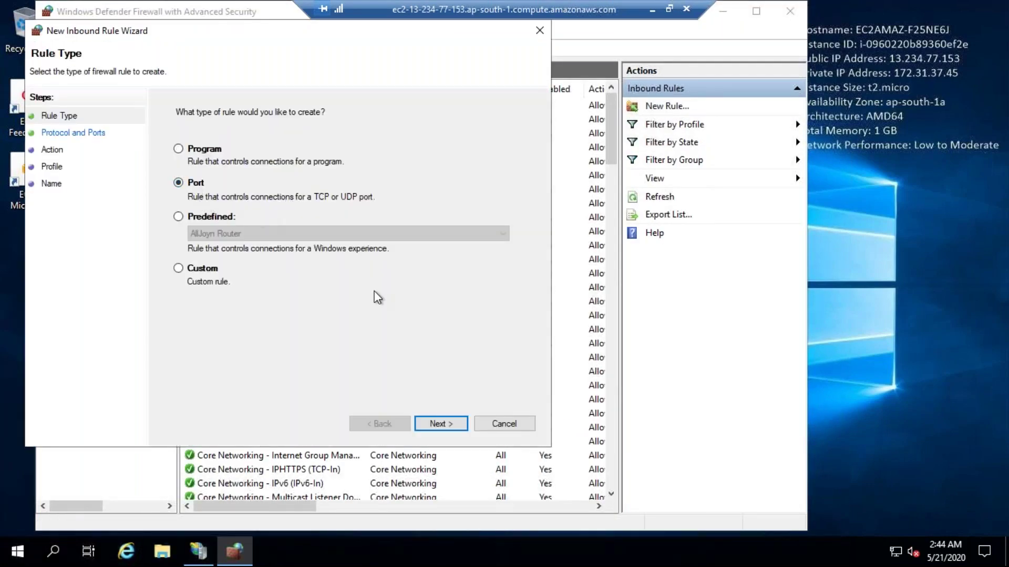
click(436, 423)
click(331, 230)
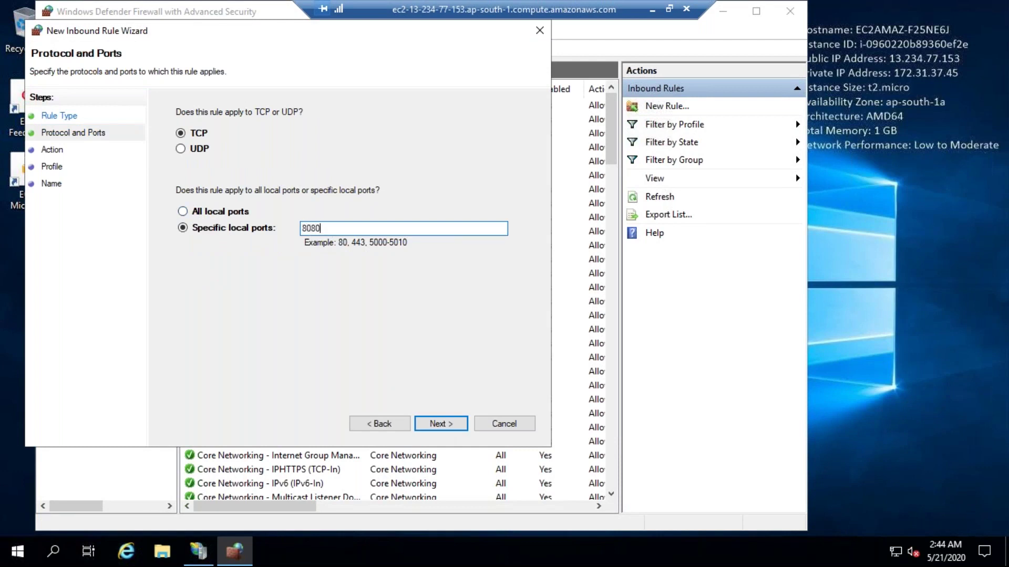
click(440, 418)
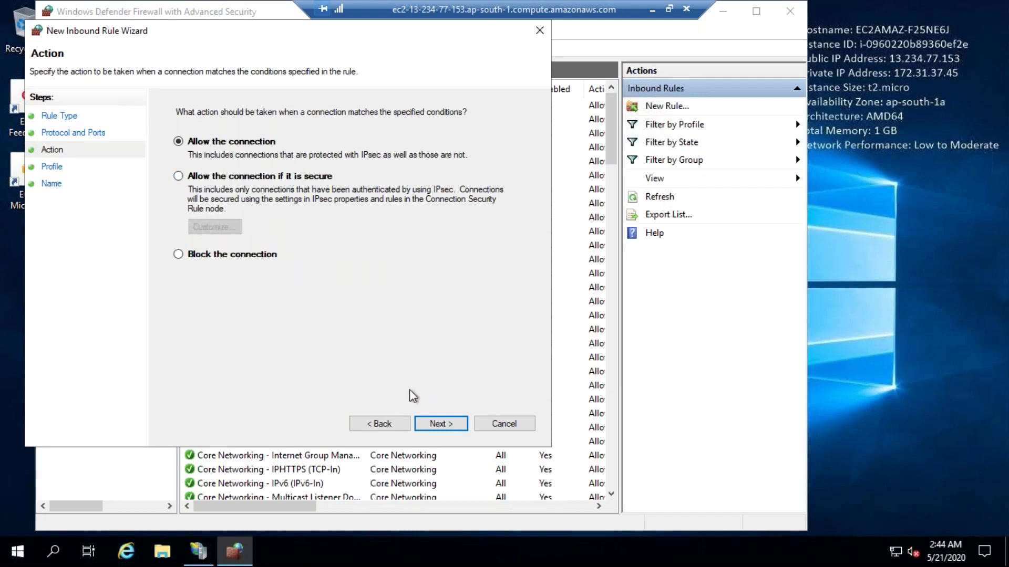
Step: Complete the rule as Allow the connection for the Public profile only, name it first, and refresh the inbound rules
click(439, 419)
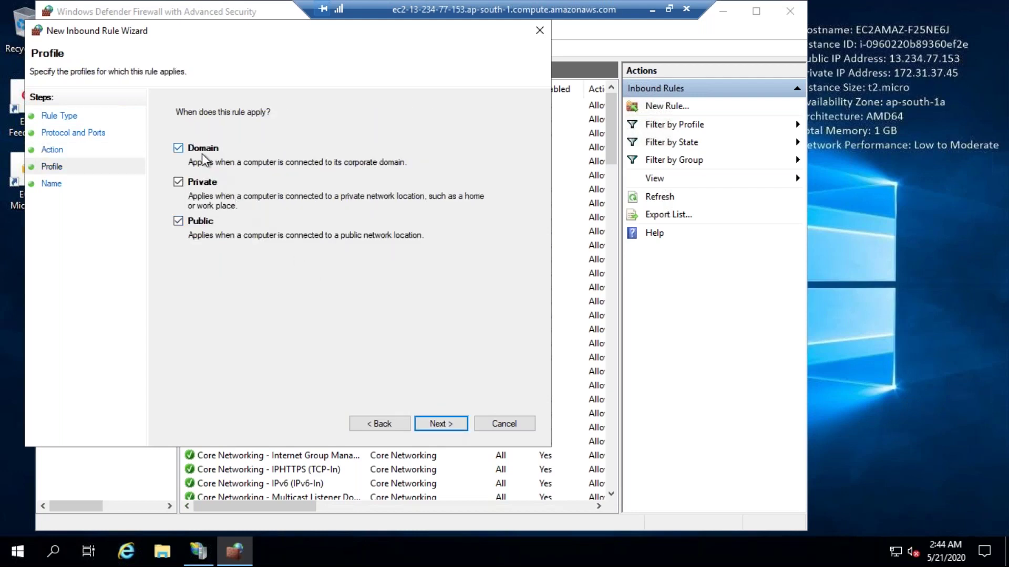
click(200, 181)
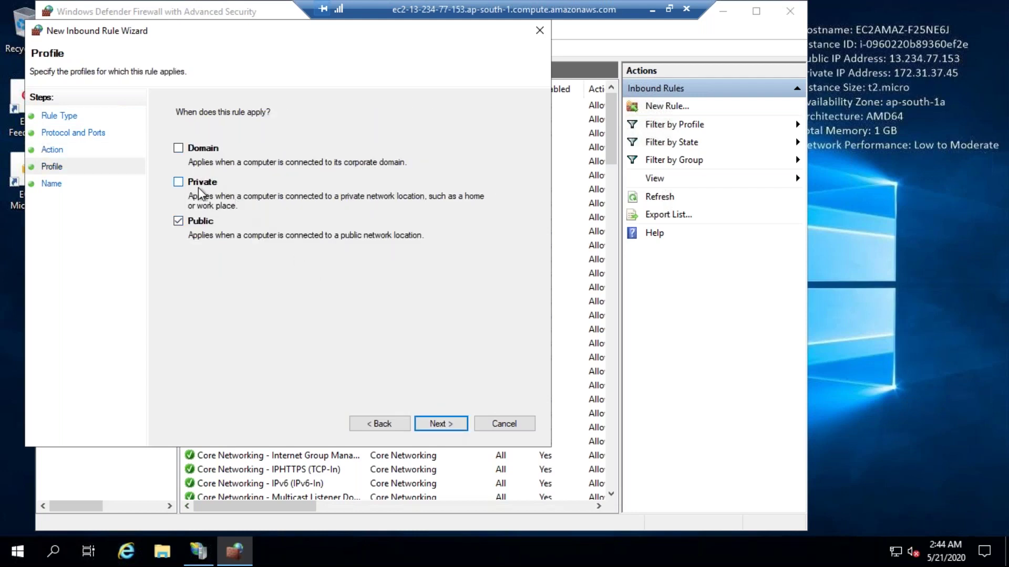
click(443, 426)
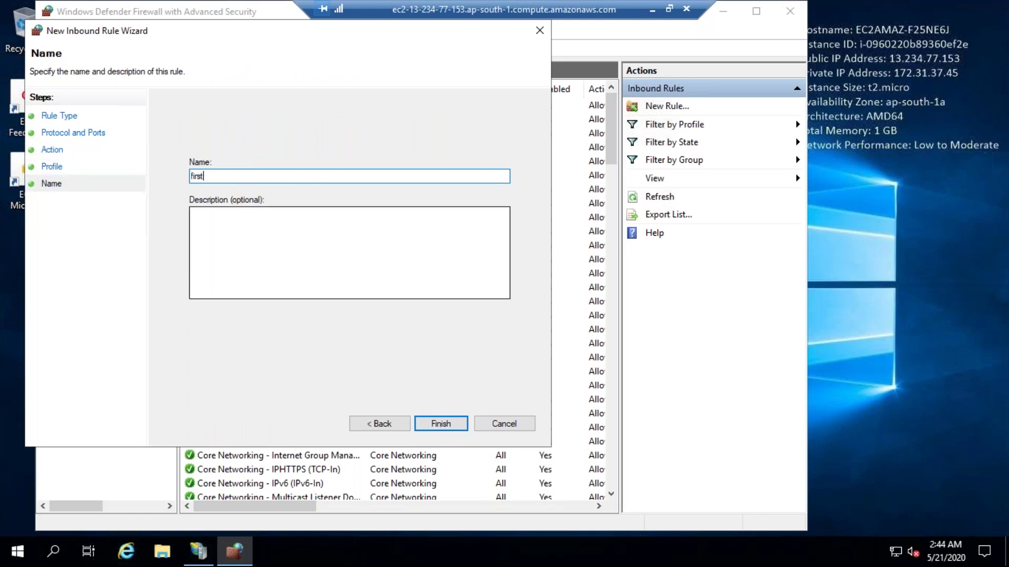
click(448, 427)
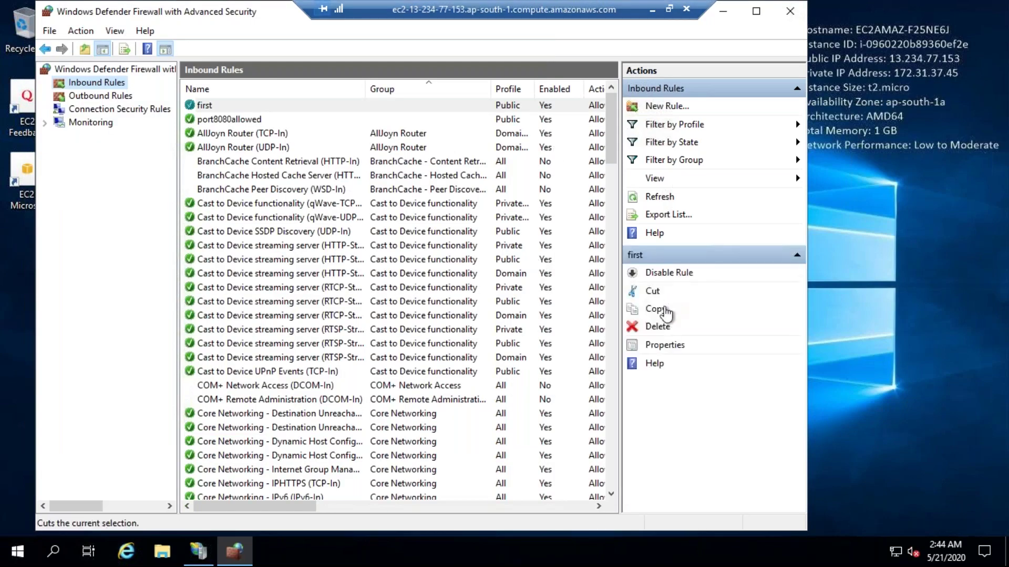
click(663, 197)
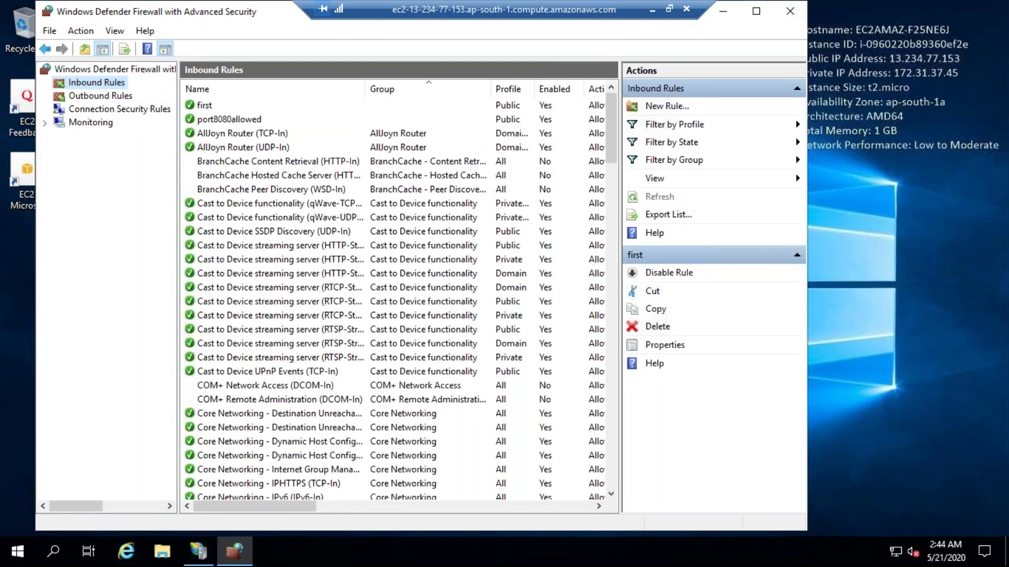
Step: Minimize the remote desktop session and reload 13.234.77.153:8080 in the local browser
click(652, 10)
click(231, 11)
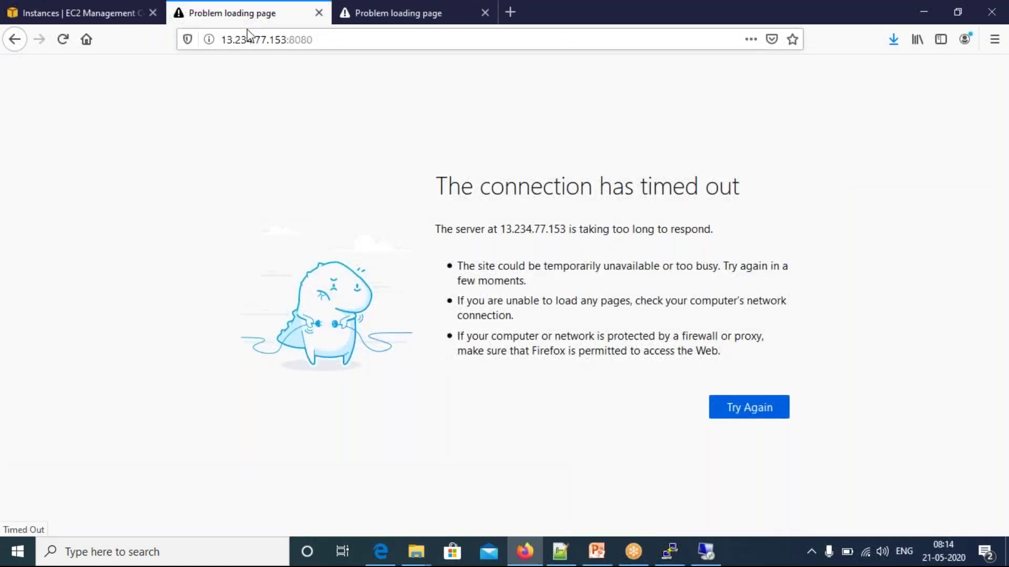
click(253, 40)
key(Return)
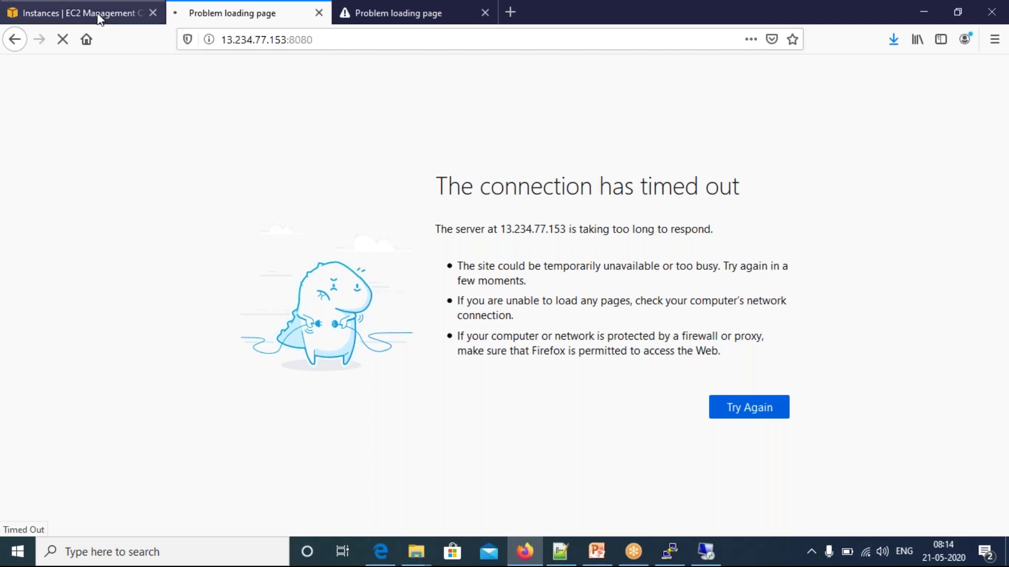
Step: Reboot the windowsvm8080 instance from the EC2 console and refresh the instance list
click(79, 13)
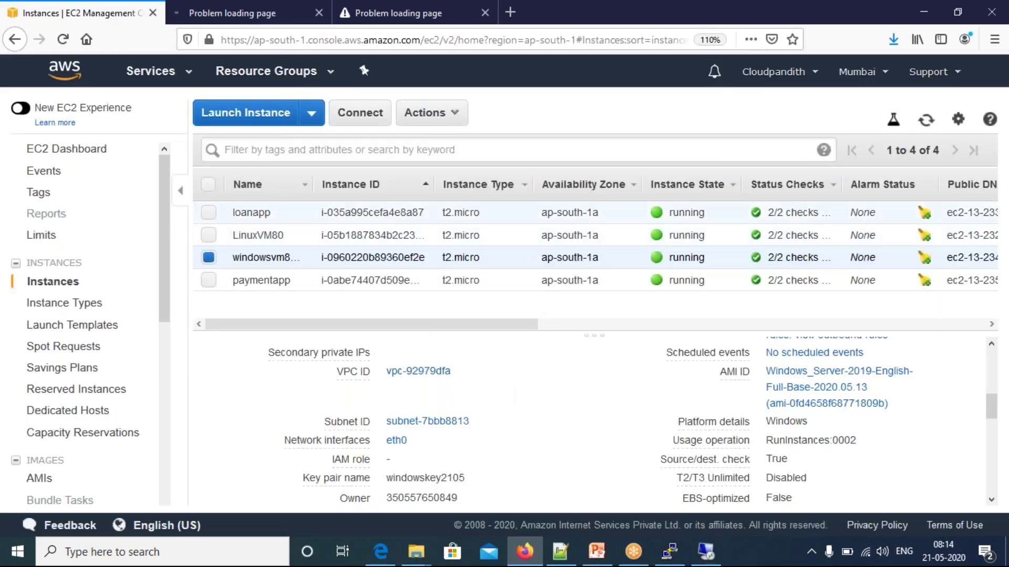
click(445, 116)
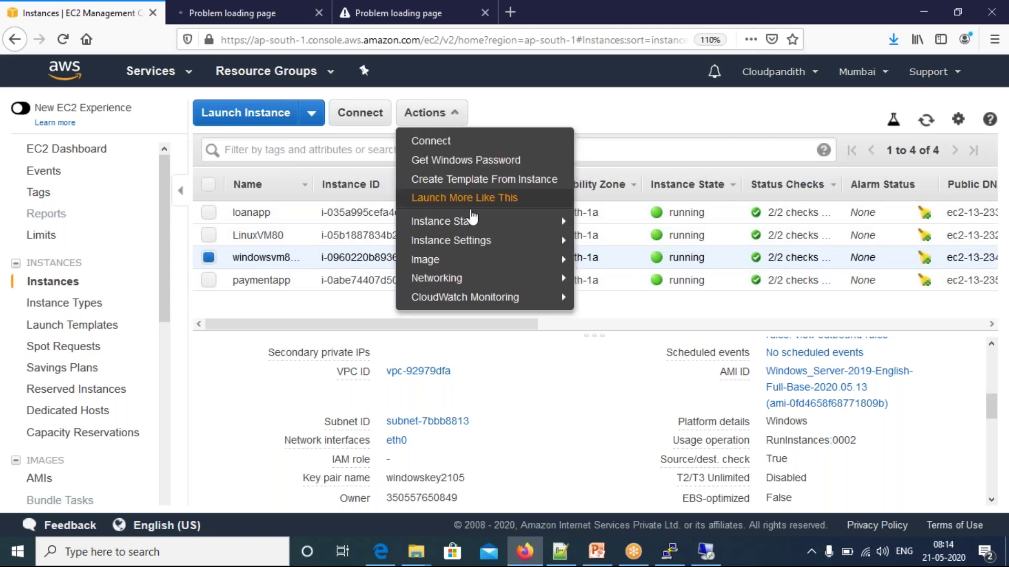
mouse_move(462, 226)
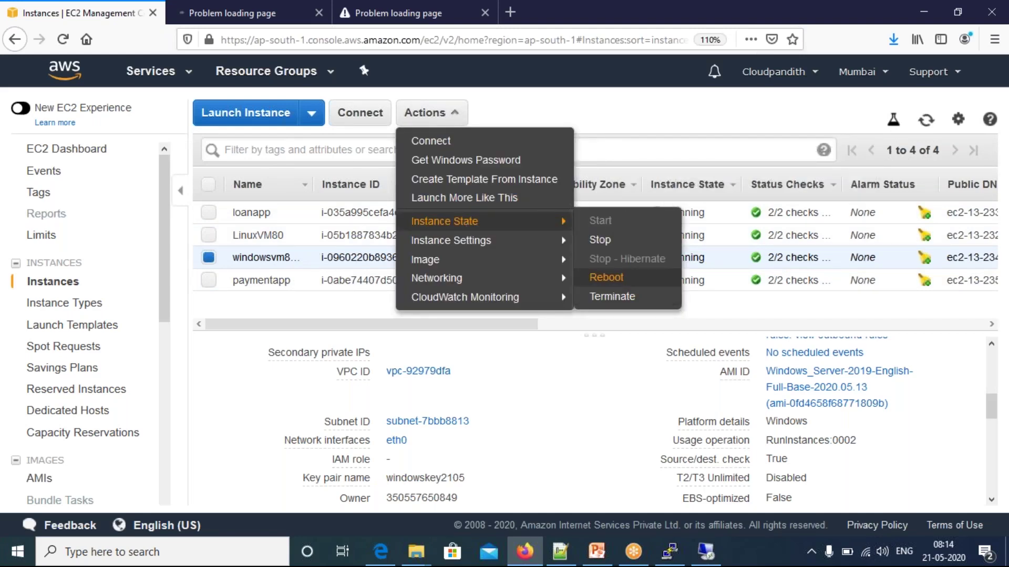
click(613, 283)
click(623, 357)
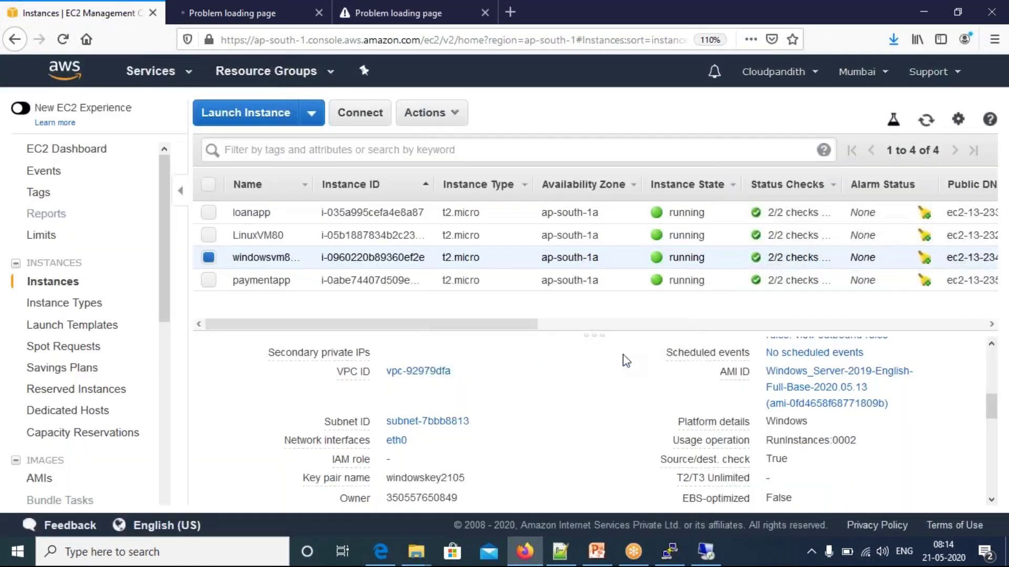
click(926, 121)
click(928, 124)
click(927, 124)
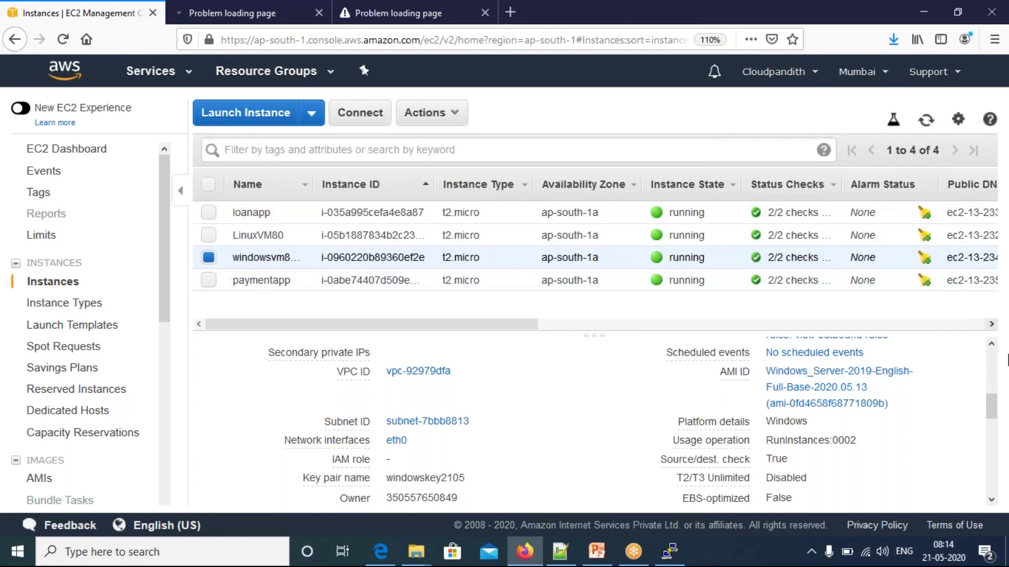
Step: Copy the Windows instance's IPv4 public IP and load it with port 8080 in the site's browser tab
drag(990, 401, 990, 384)
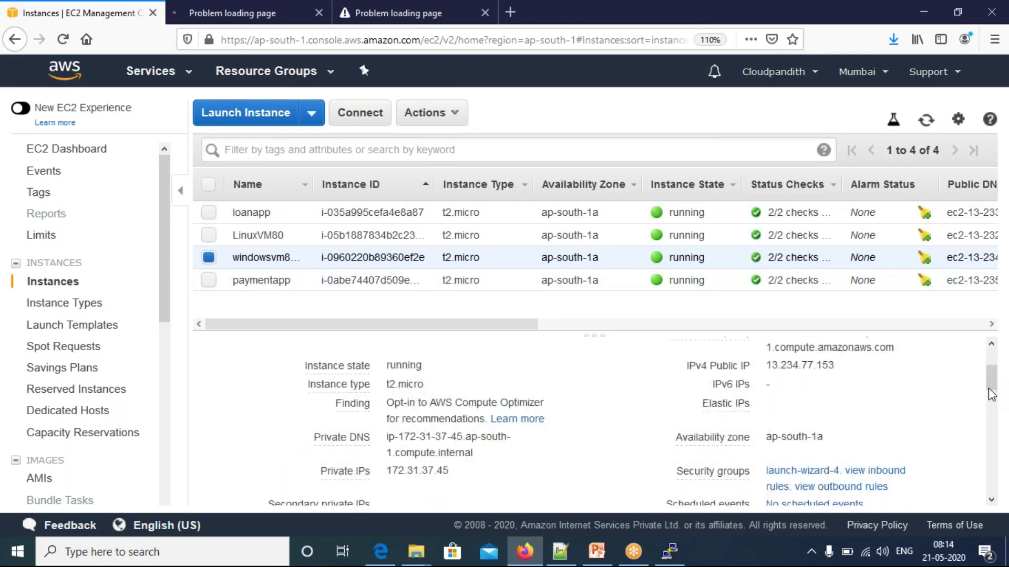
mouse_move(990, 393)
mouse_down()
mouse_move(991, 405)
mouse_move(991, 378)
mouse_up()
click(846, 414)
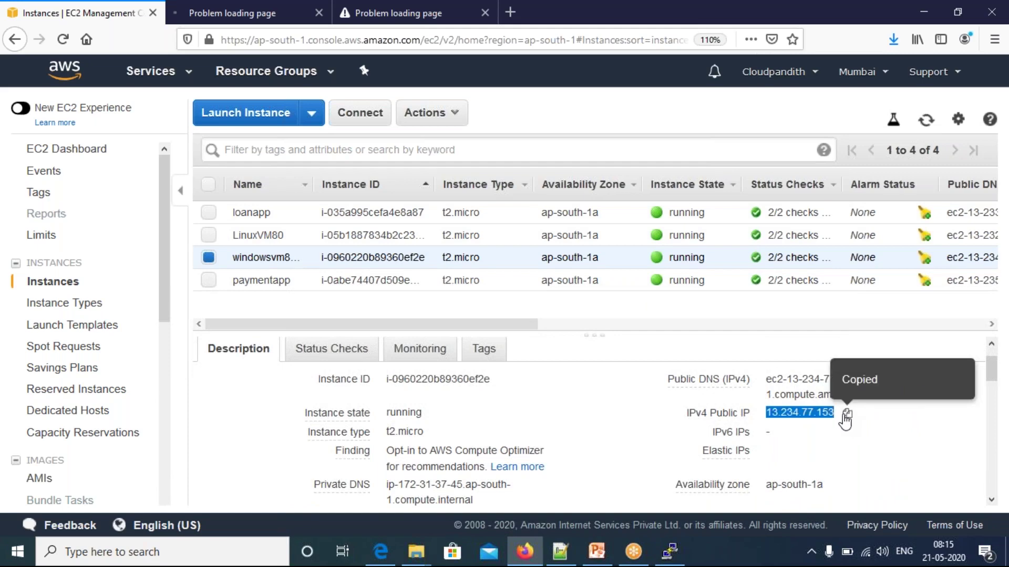
click(231, 12)
click(242, 40)
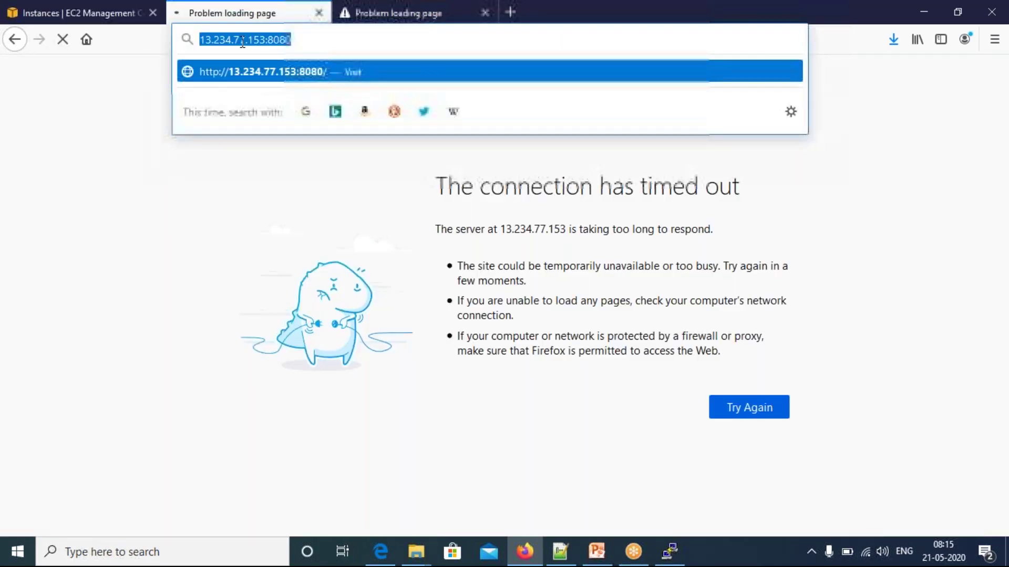
key(BackSpace)
key(ctrl+v)
text(:8080)
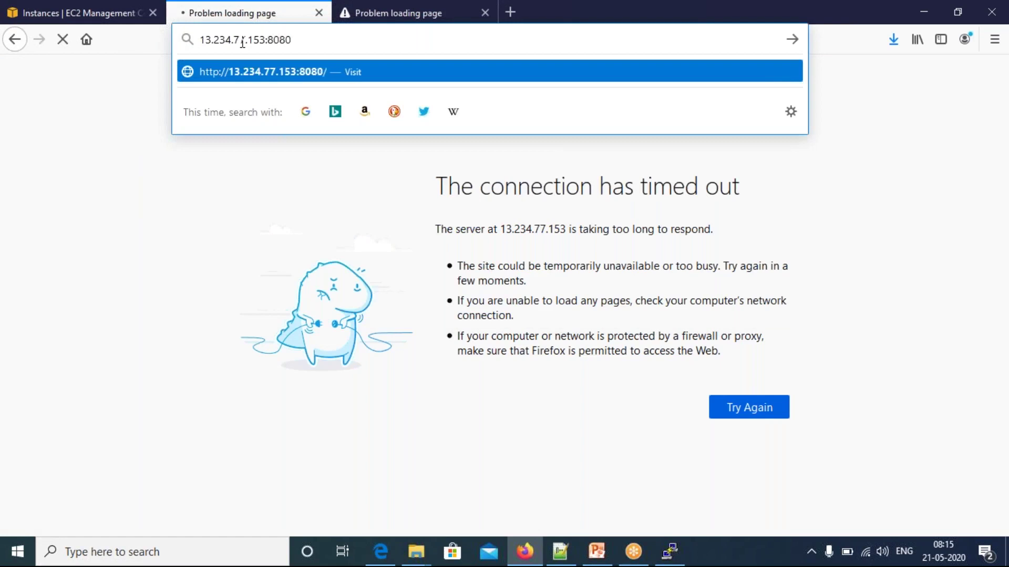
key(Return)
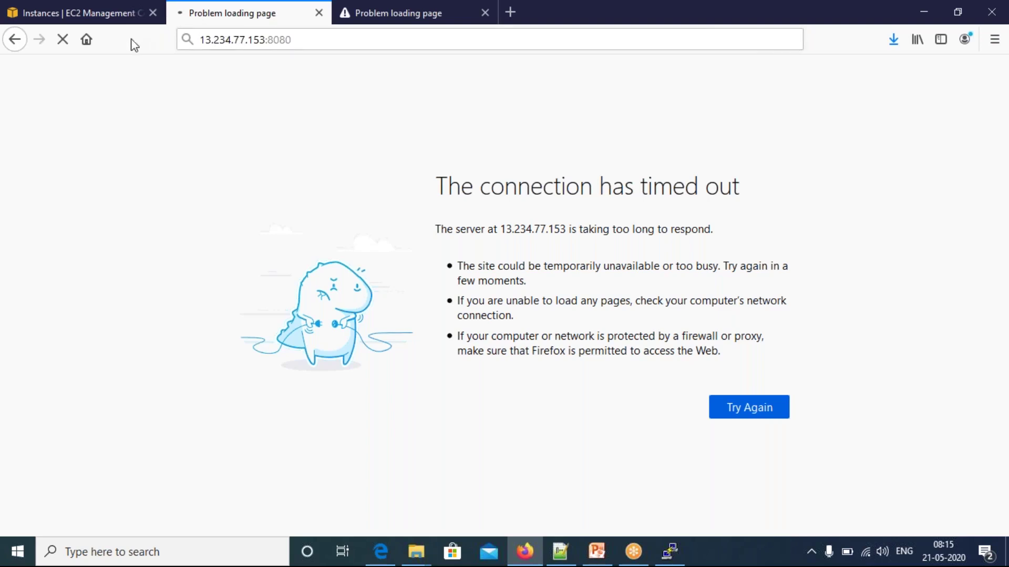
Step: Open the Windows instance's launch-wizard-4 security group in a new browser tab and look through the instance's description
click(87, 15)
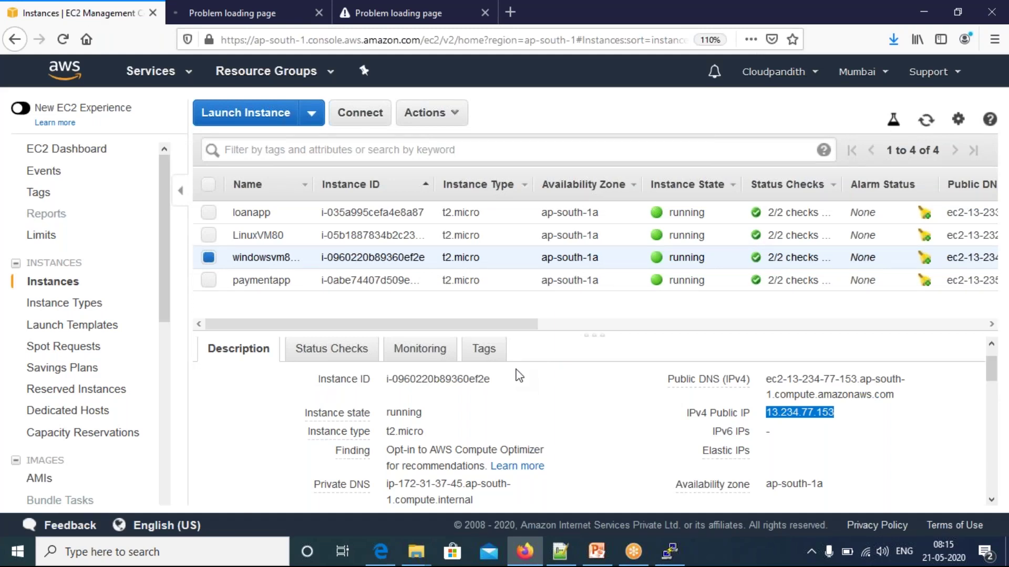
scroll(540, 398, down, 5)
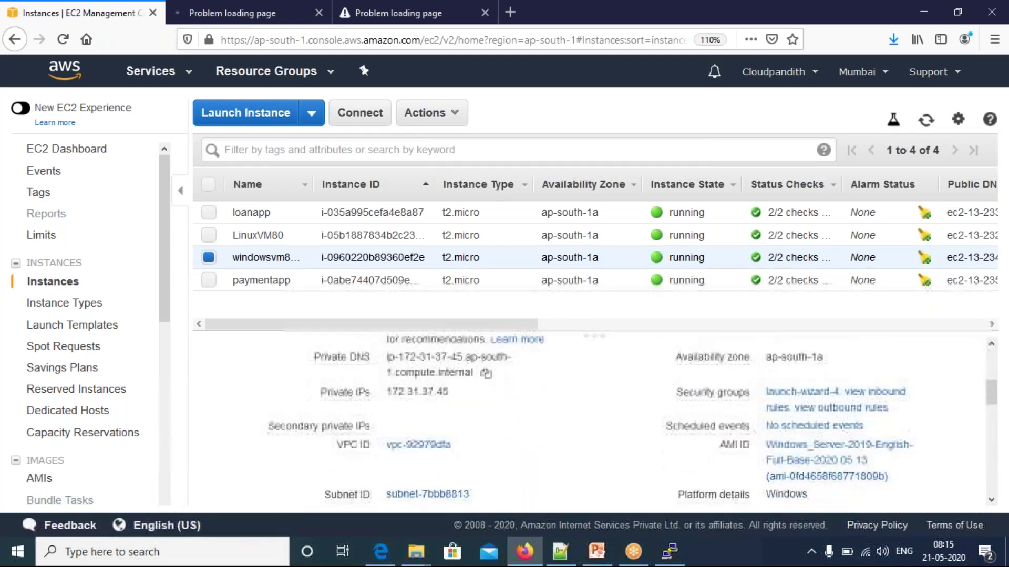
click(872, 383)
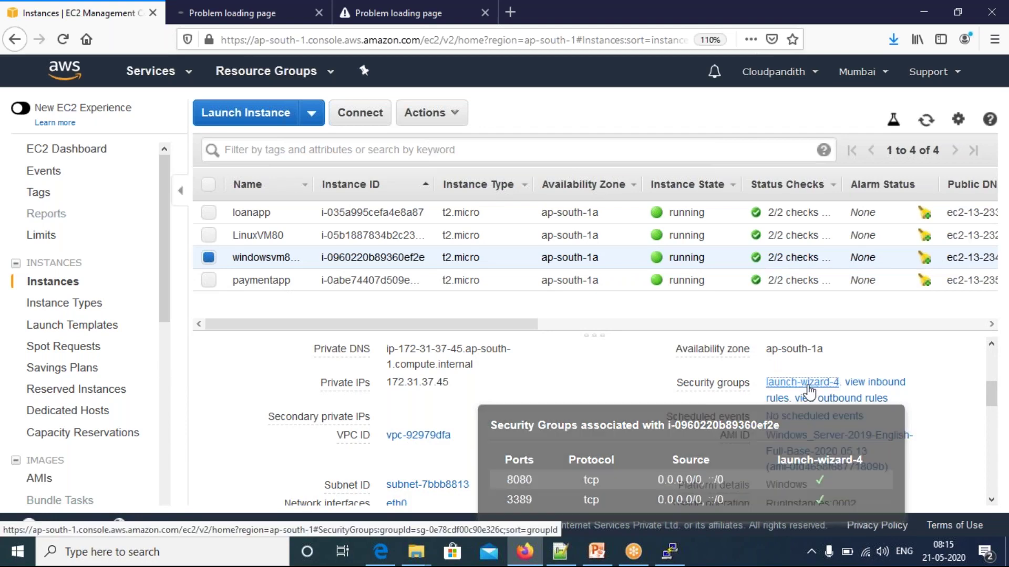
right_click(809, 391)
click(864, 394)
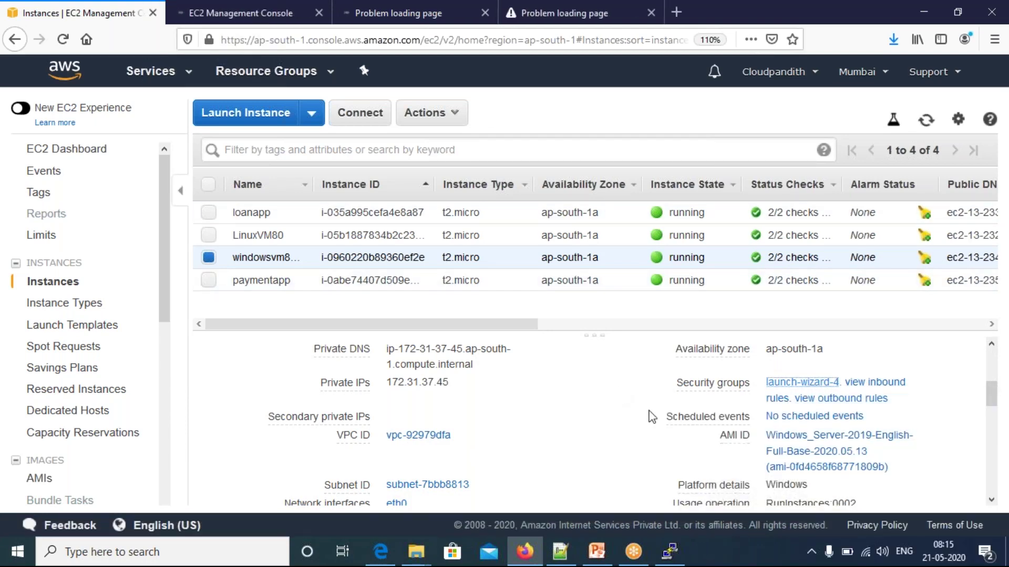
scroll(655, 421, down, 5)
scroll(654, 422, down, 3)
scroll(654, 421, up, 10)
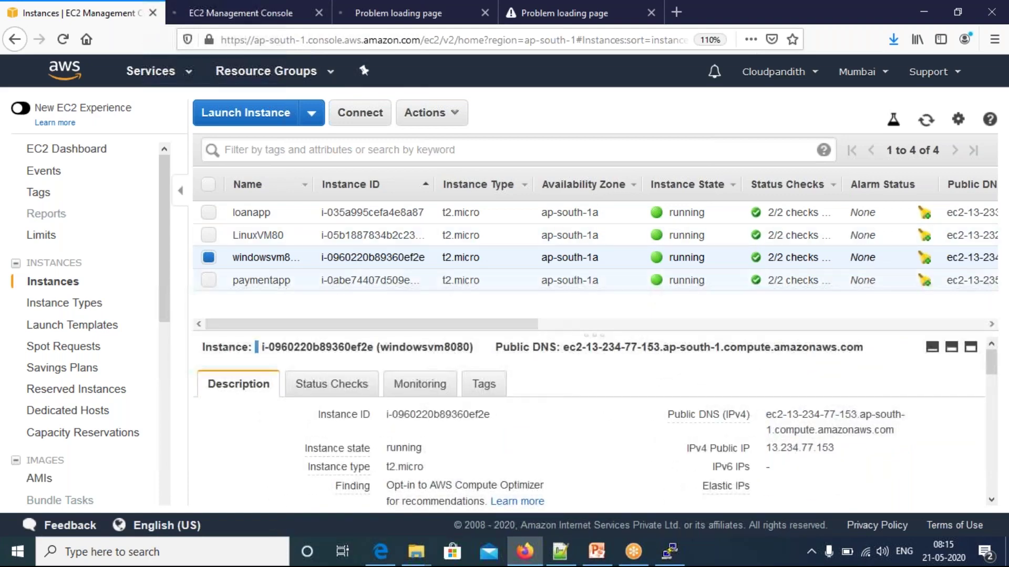
Step: Enlarge the details of the launch-wizard-4 security group and show its inbound rules
click(246, 12)
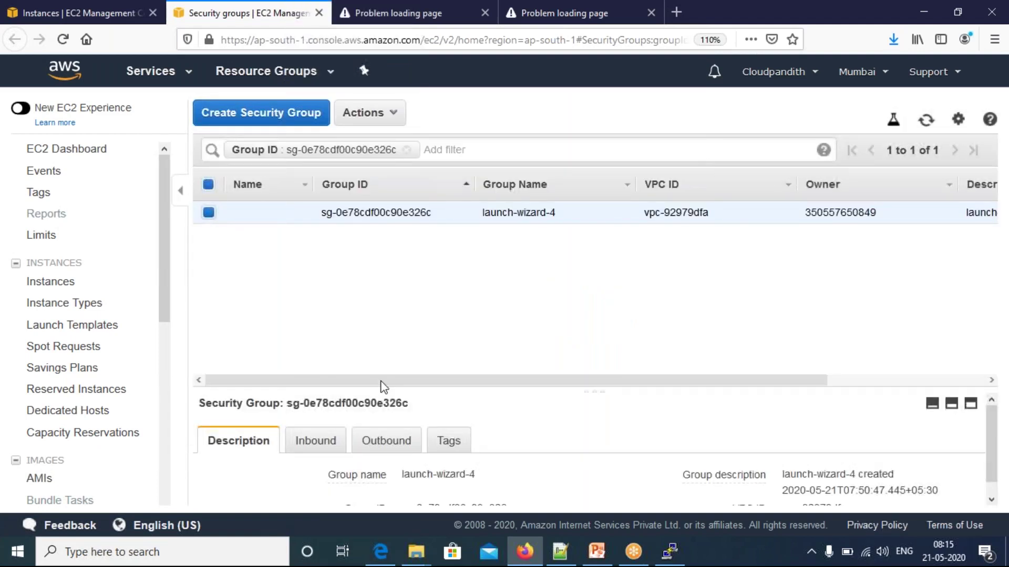
click(970, 408)
click(324, 283)
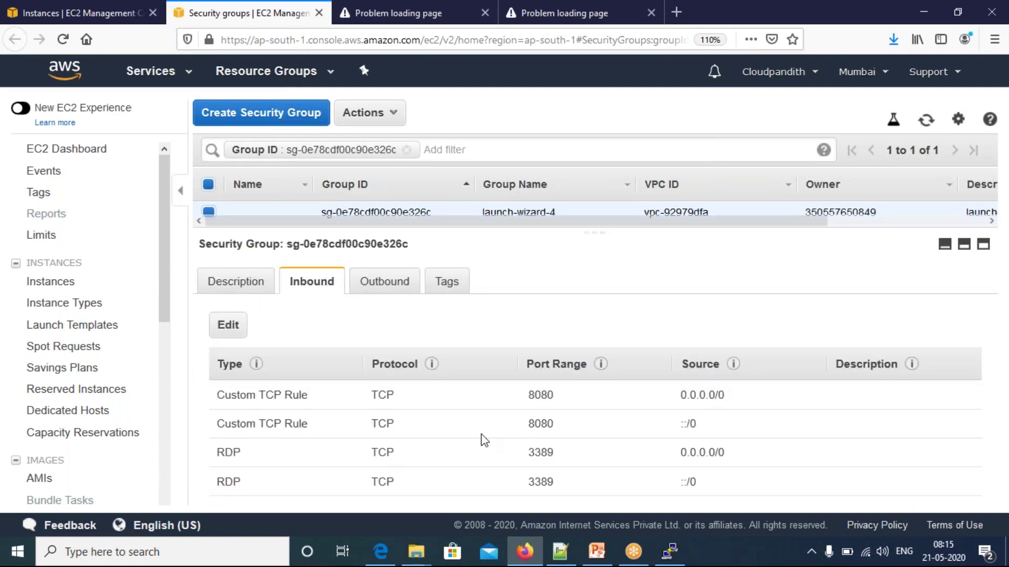
Step: Set the source of the port 8080 and RDP inbound rules to Anywhere, delete their duplicate ::/0 rules, and save
click(228, 325)
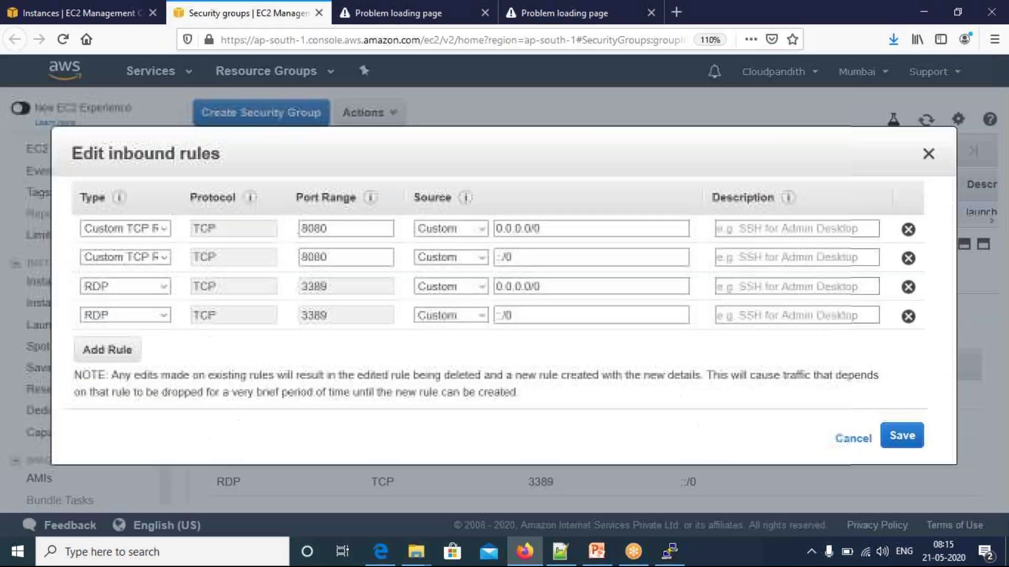
click(479, 228)
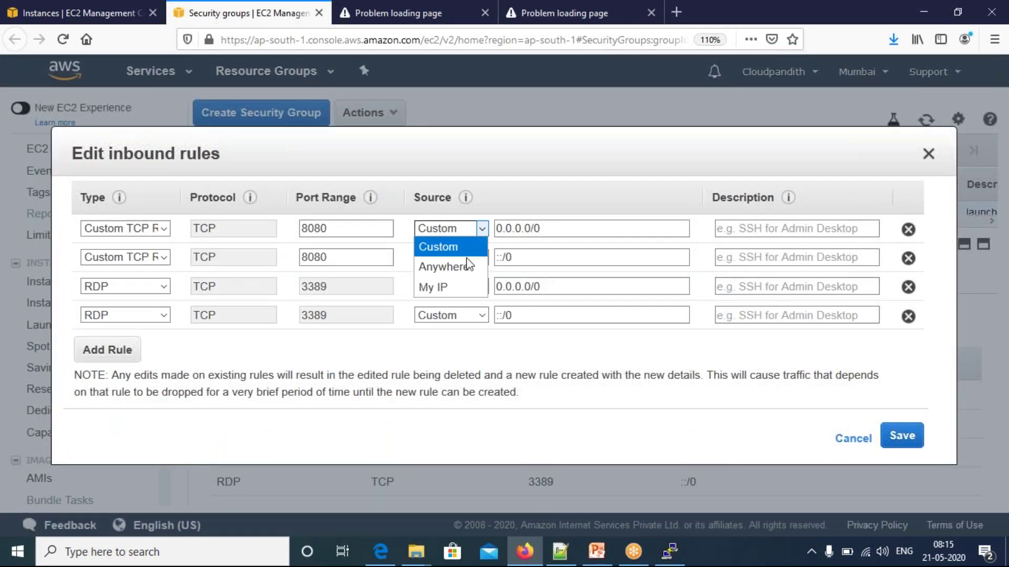
click(461, 267)
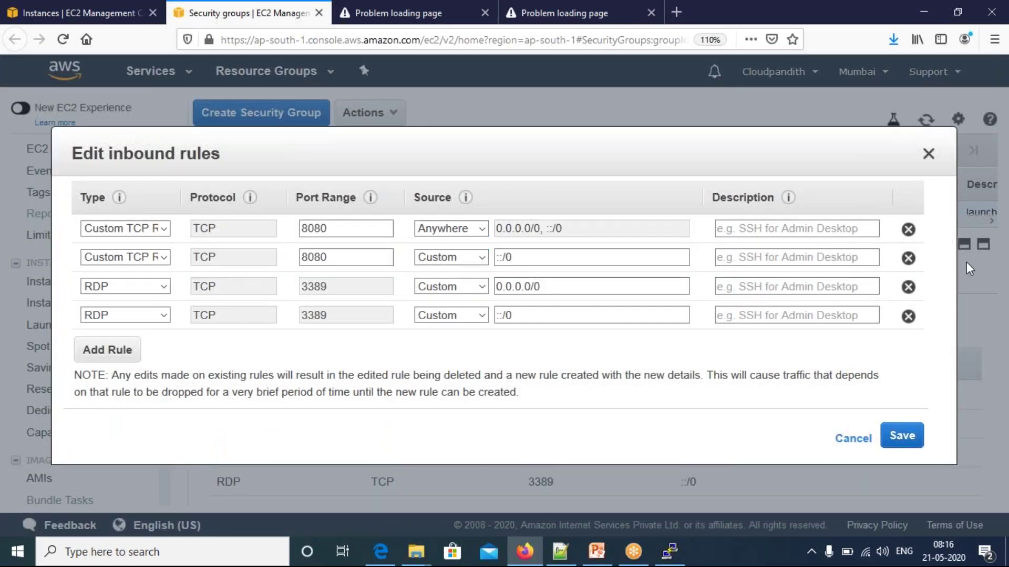
click(908, 258)
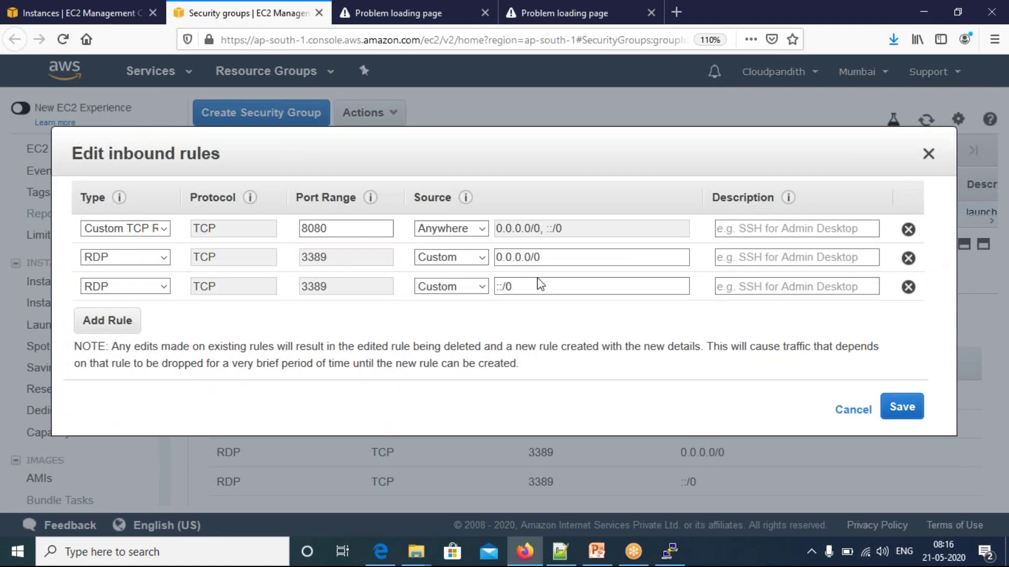
click(482, 258)
click(444, 295)
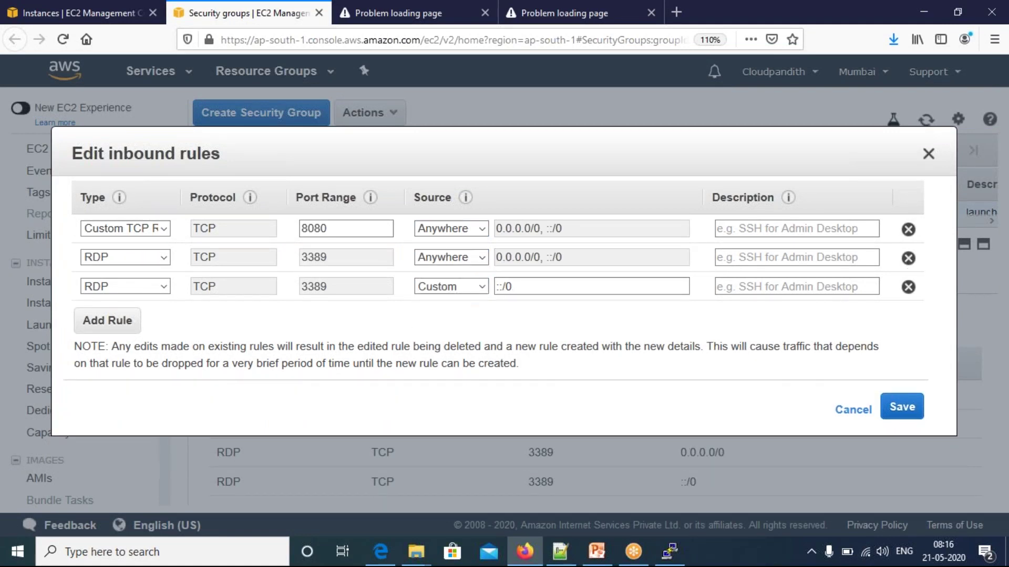
click(908, 287)
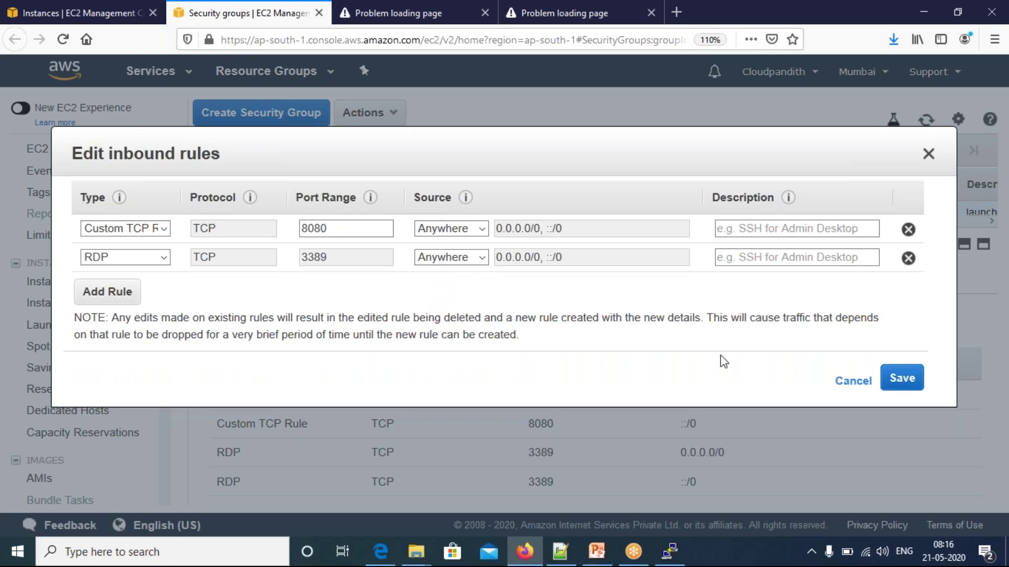
click(901, 379)
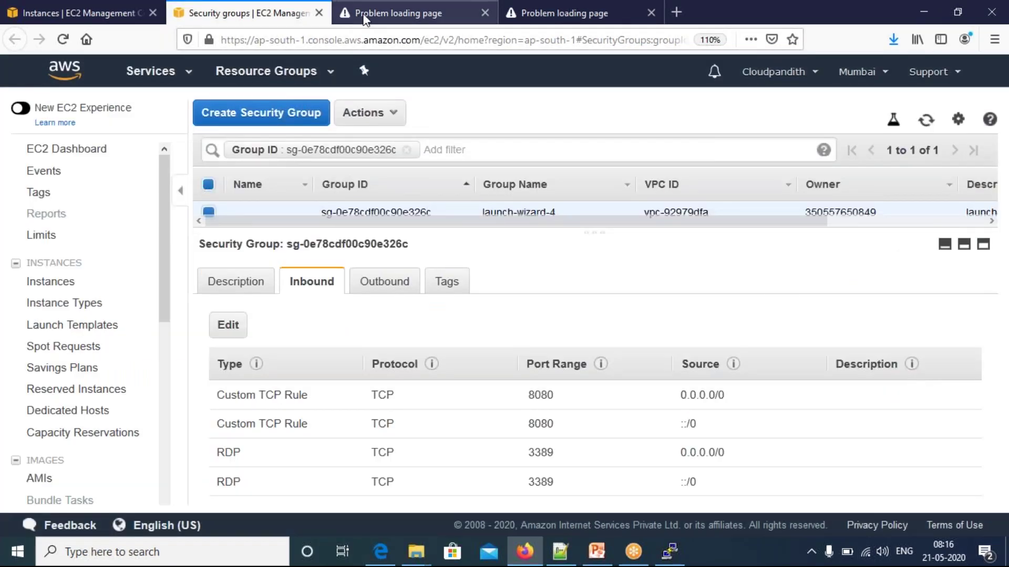
Step: Reload 13.234.77.153:8080 in the site's existing browser tab
click(415, 12)
click(288, 41)
key(Return)
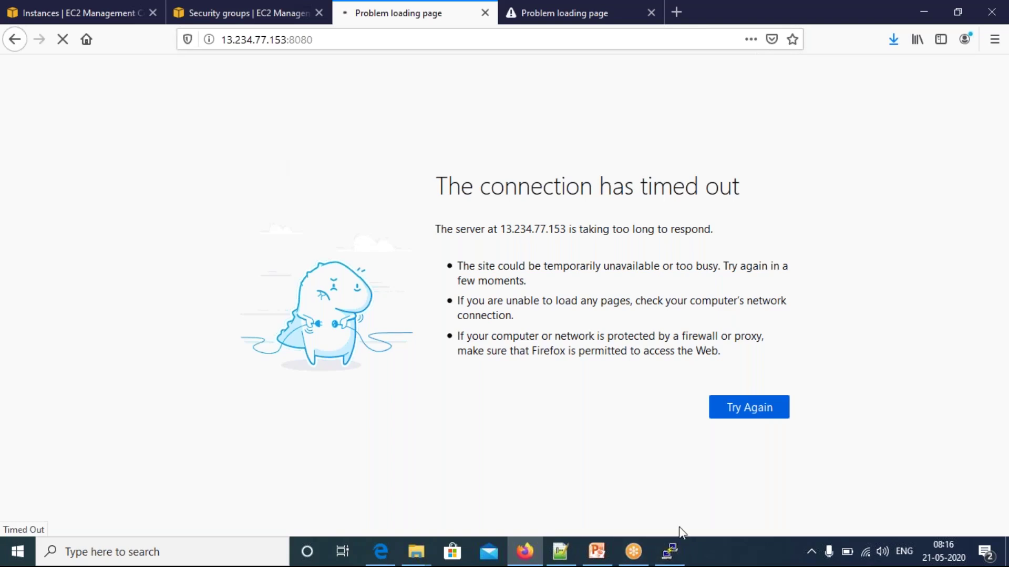
Step: Copy the windowsvm8080 instance's IPv4 public IP and load it with port 8080 in a new browser tab
click(106, 12)
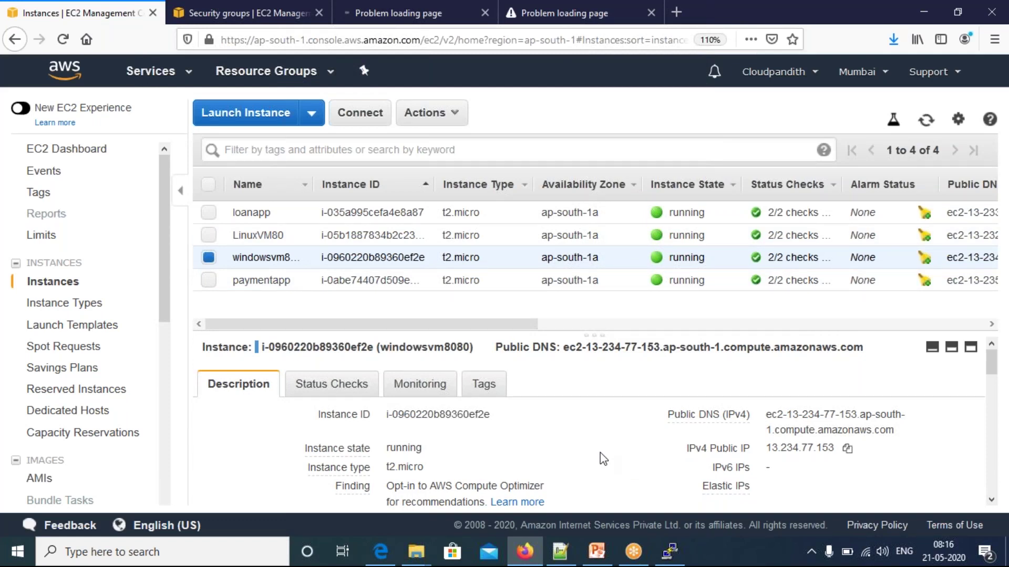
click(847, 448)
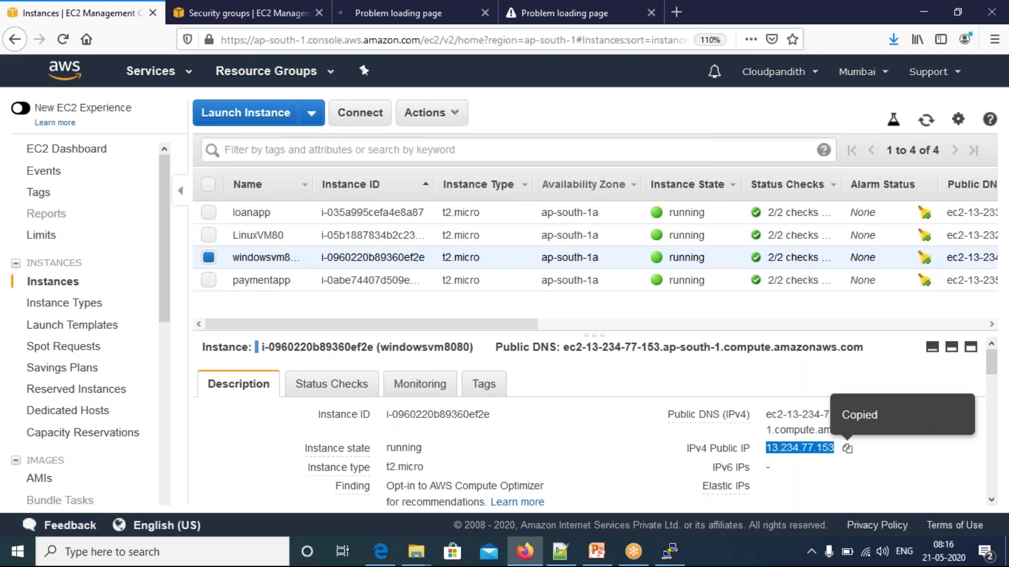
click(677, 13)
key(ctrl+v)
text(:80809)
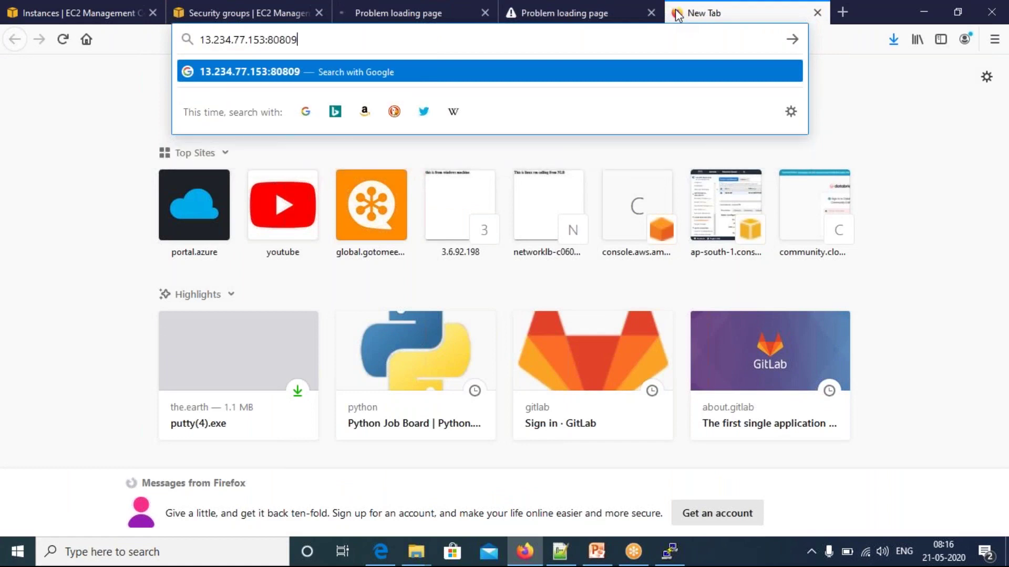
key(BackSpace)
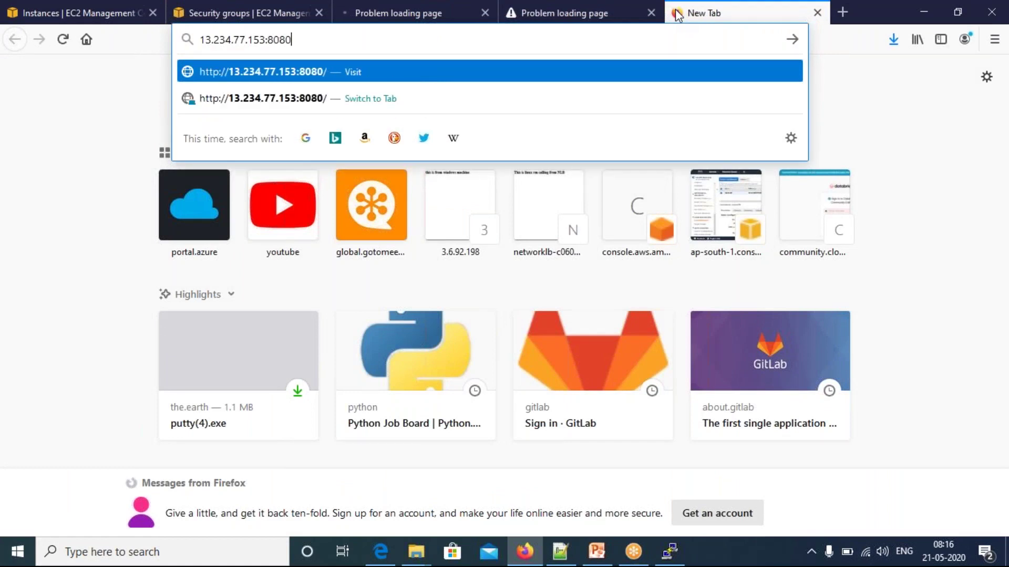
key(Return)
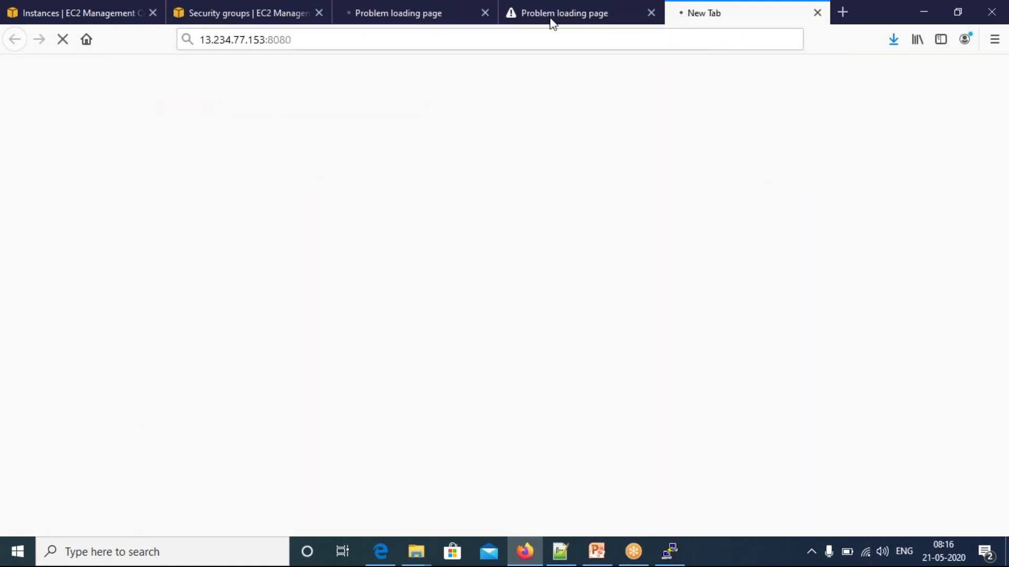
Step: Try loading the site's index.html page at 13.234.77.153:8080/index.html
click(420, 41)
click(420, 41)
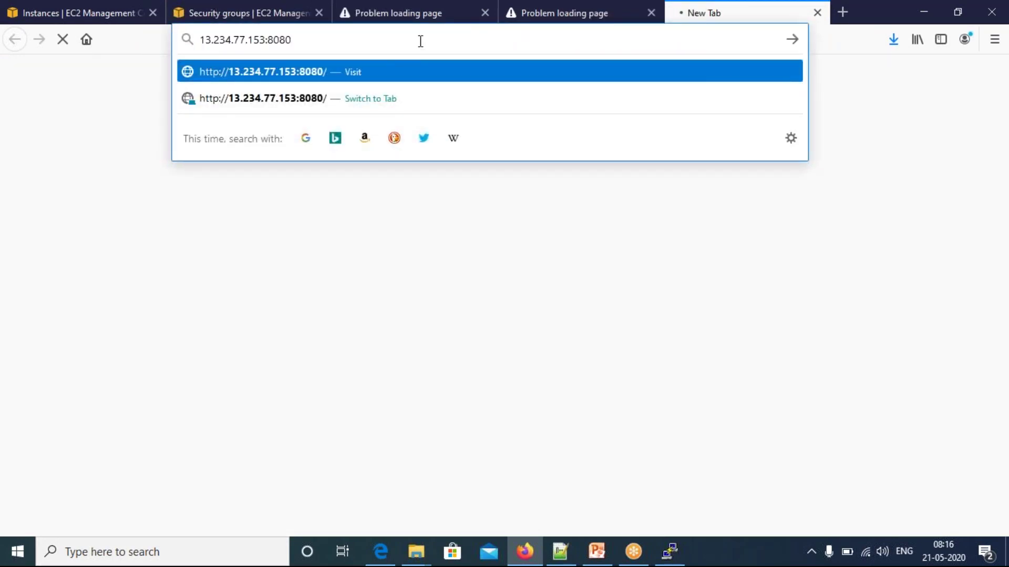
text(/in)
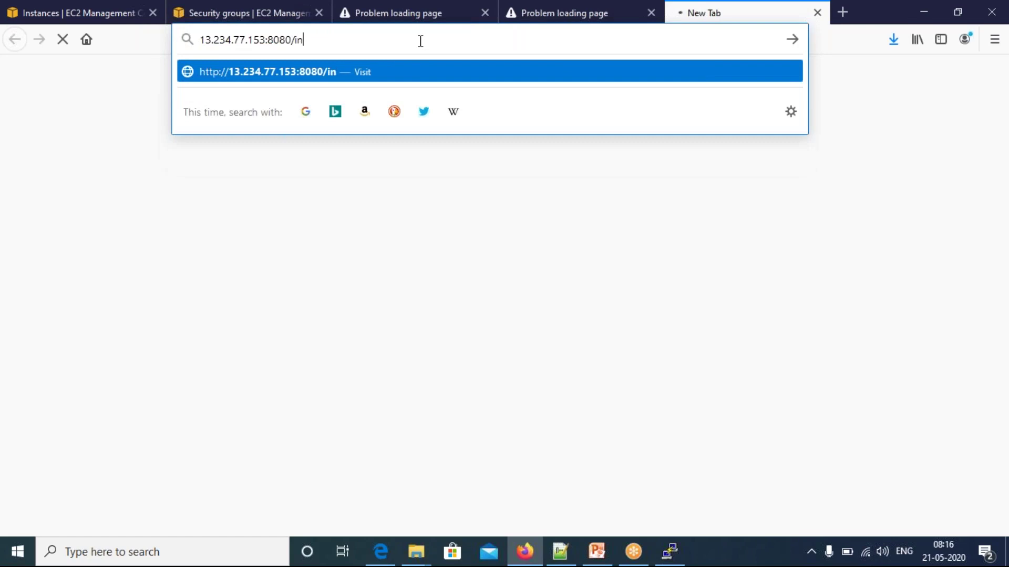
text(dex.html)
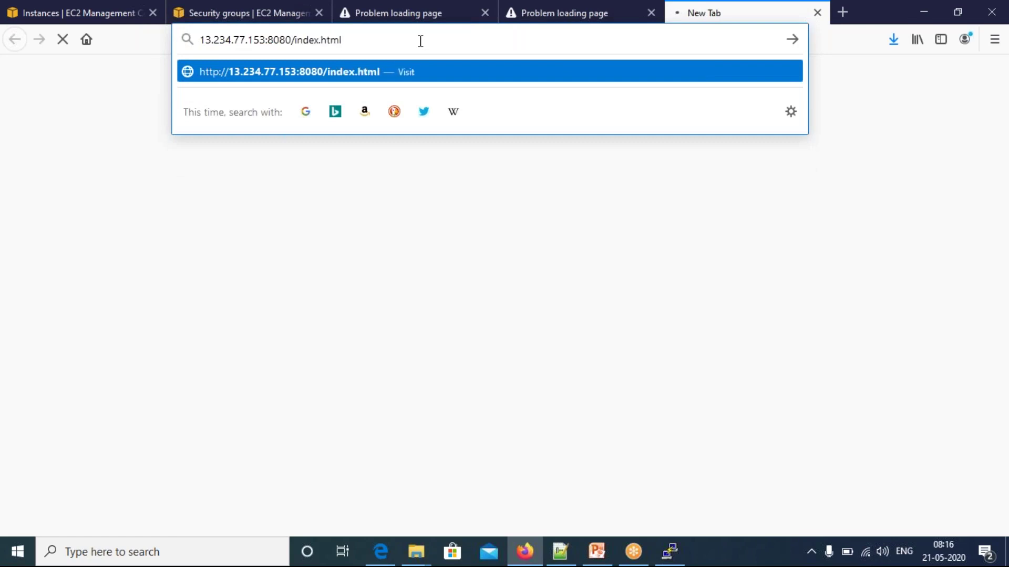
key(Return)
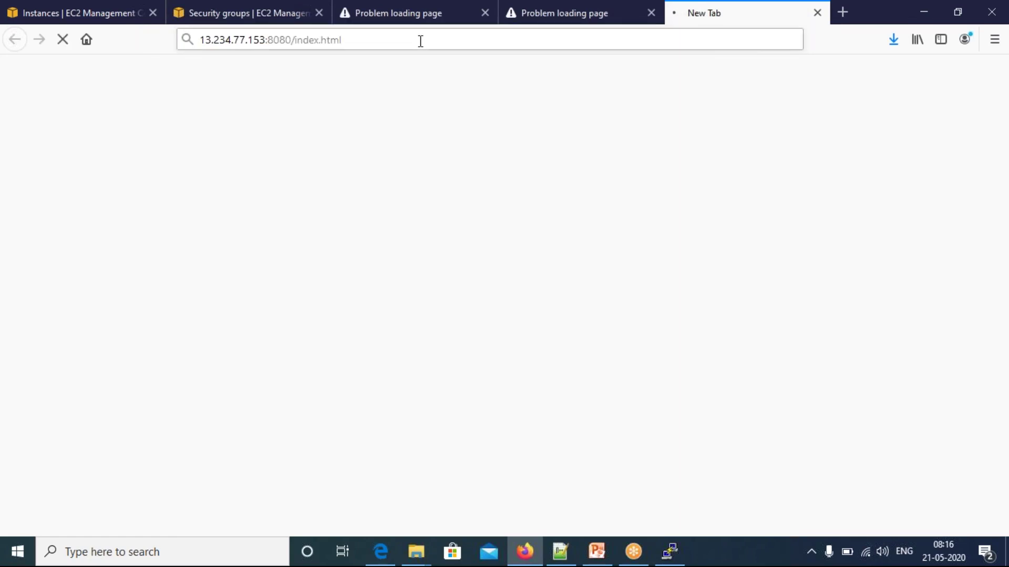
Step: Remove index.html from the address and retry loading 13.234.77.153:8080
click(420, 41)
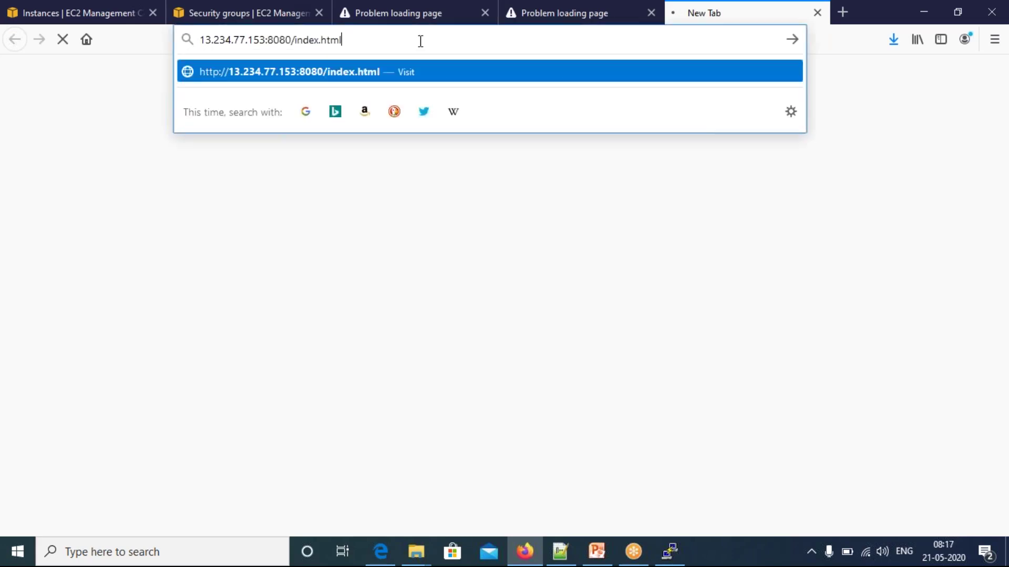
drag(341, 40, 297, 45)
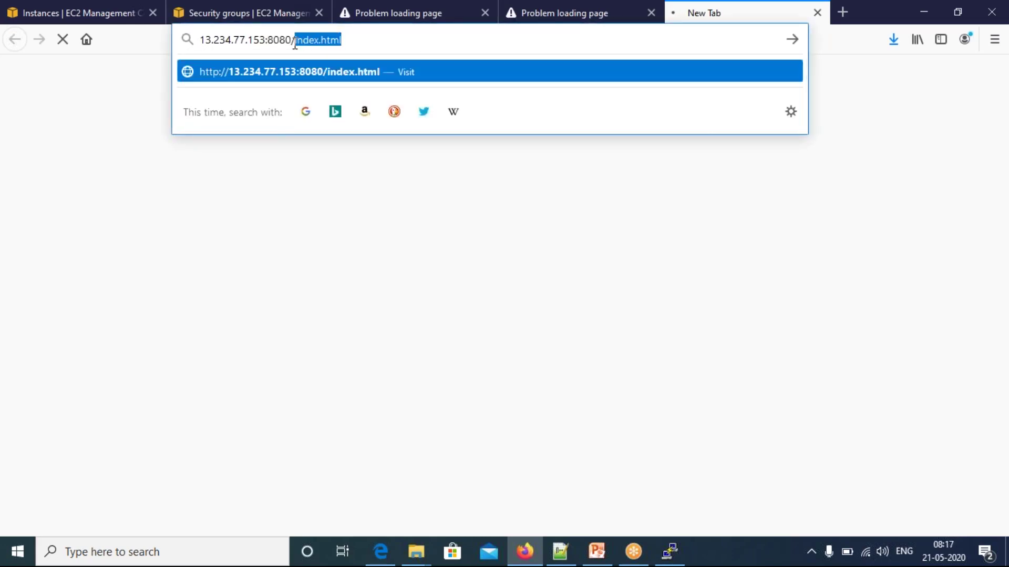
key(BackSpace)
key(Return)
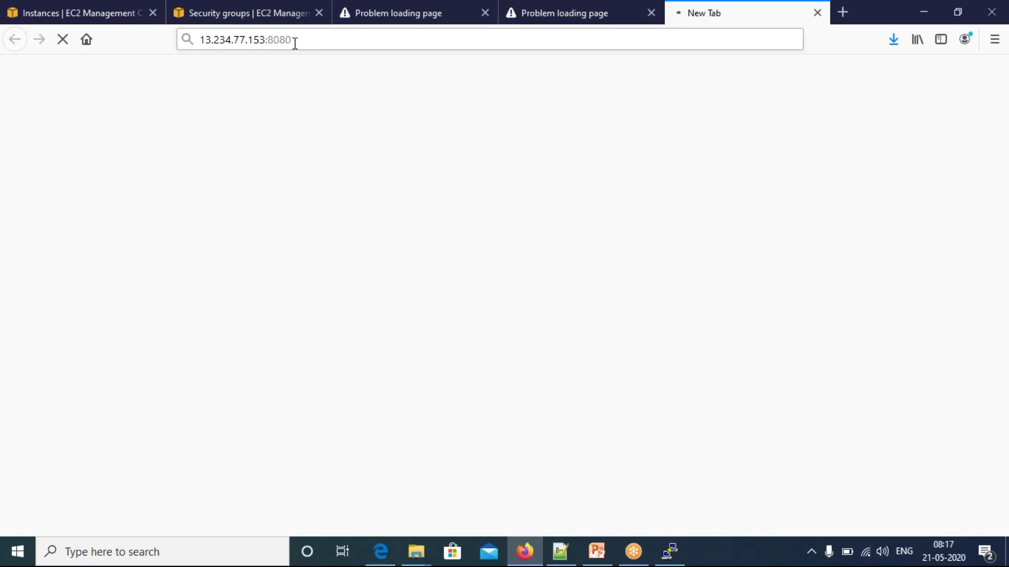
click(295, 41)
click(295, 41)
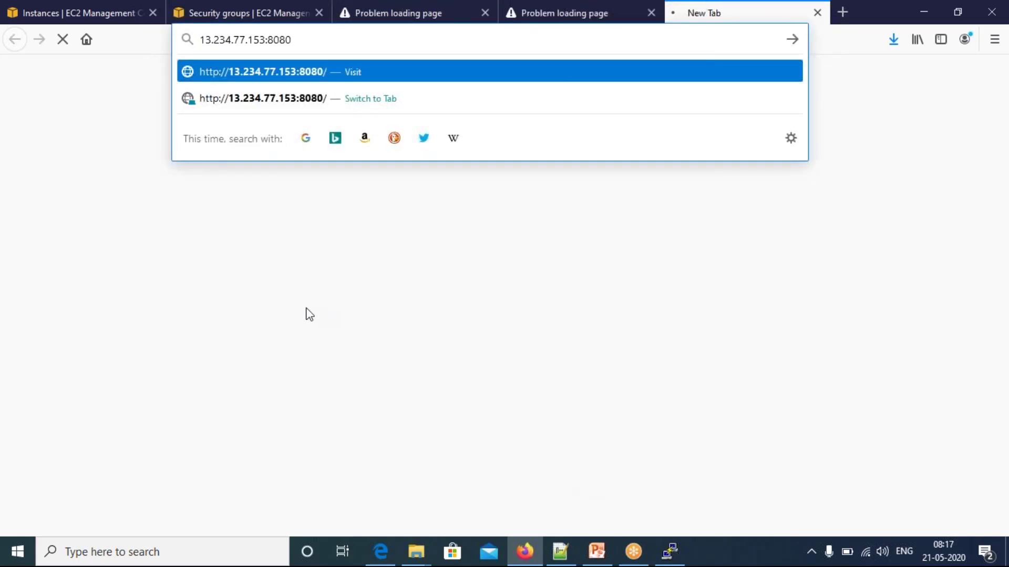
key(Return)
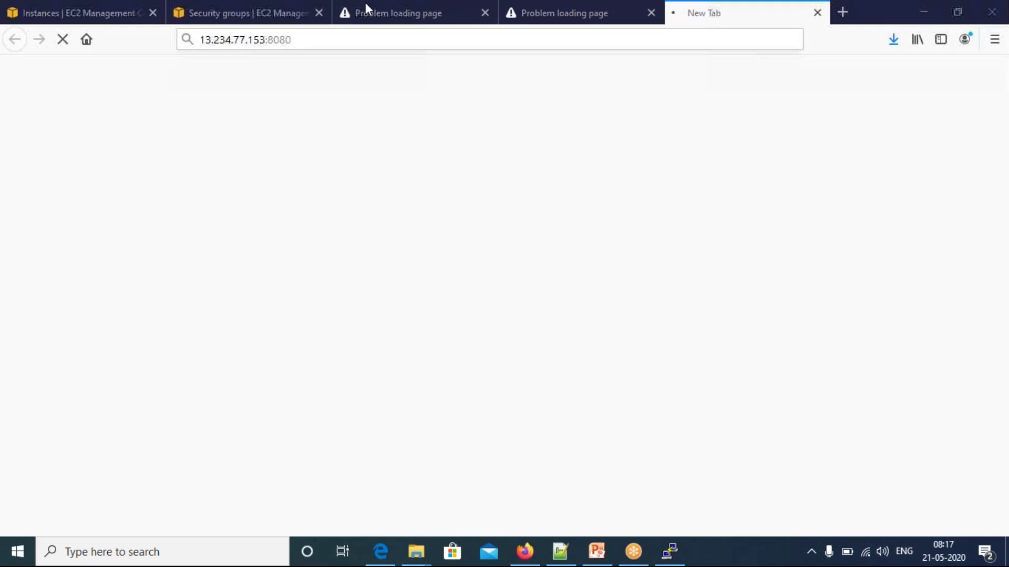
Step: Start launching a new EC2 instance, search the AMIs for windows, and select Microsoft Windows Server 2019 Base
click(94, 12)
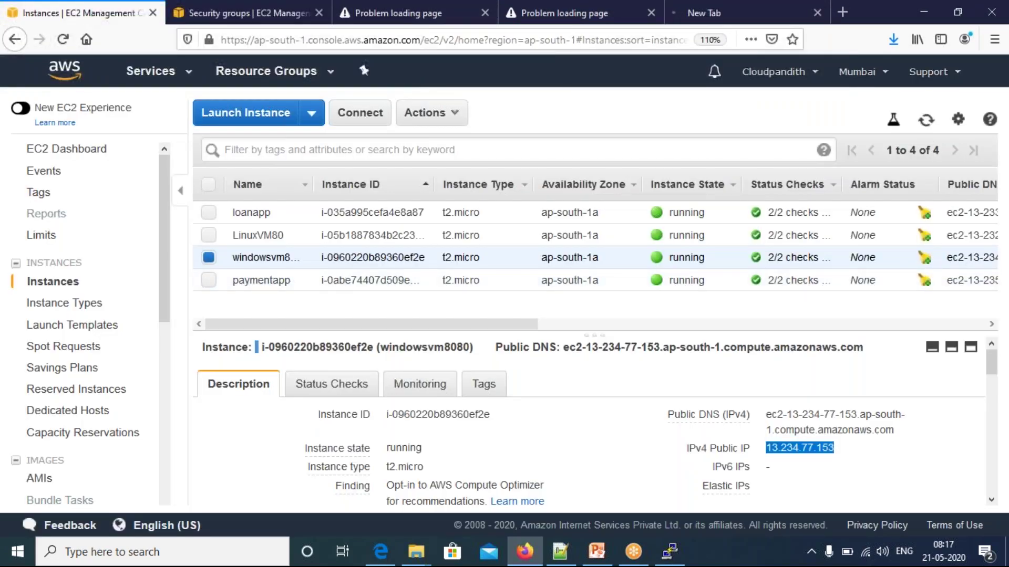
click(231, 115)
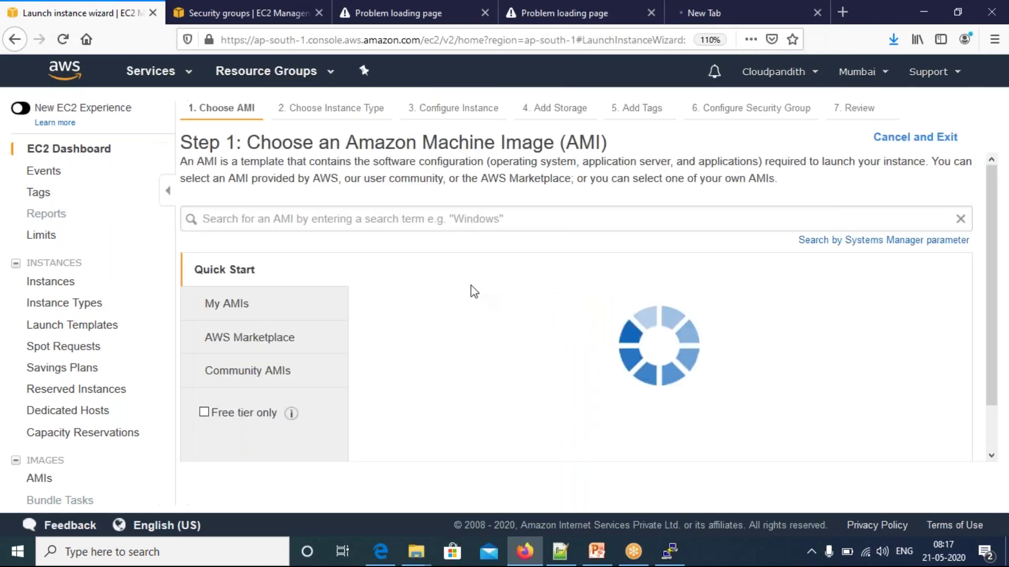
click(216, 218)
text(window)
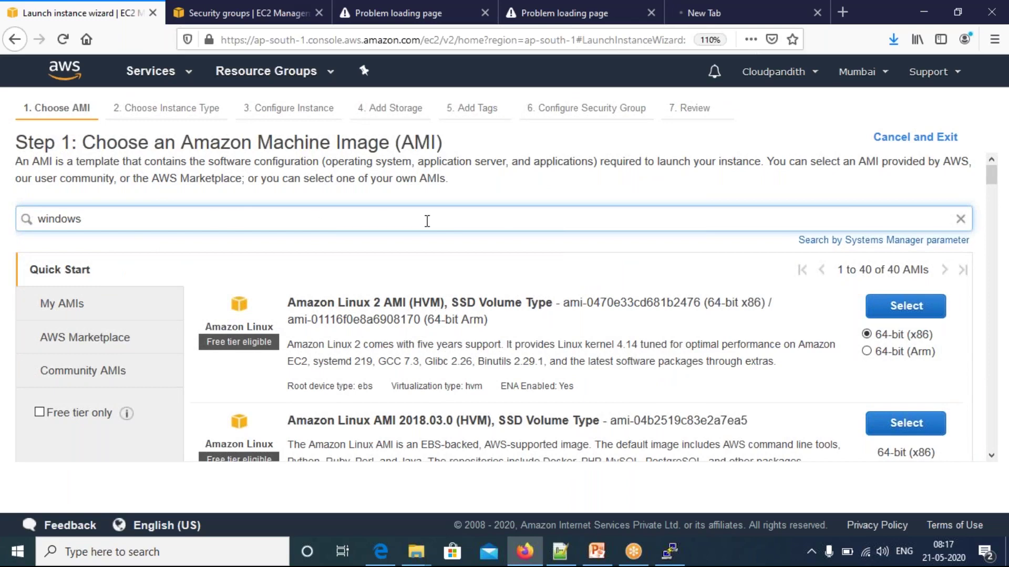
text(s)
key(Return)
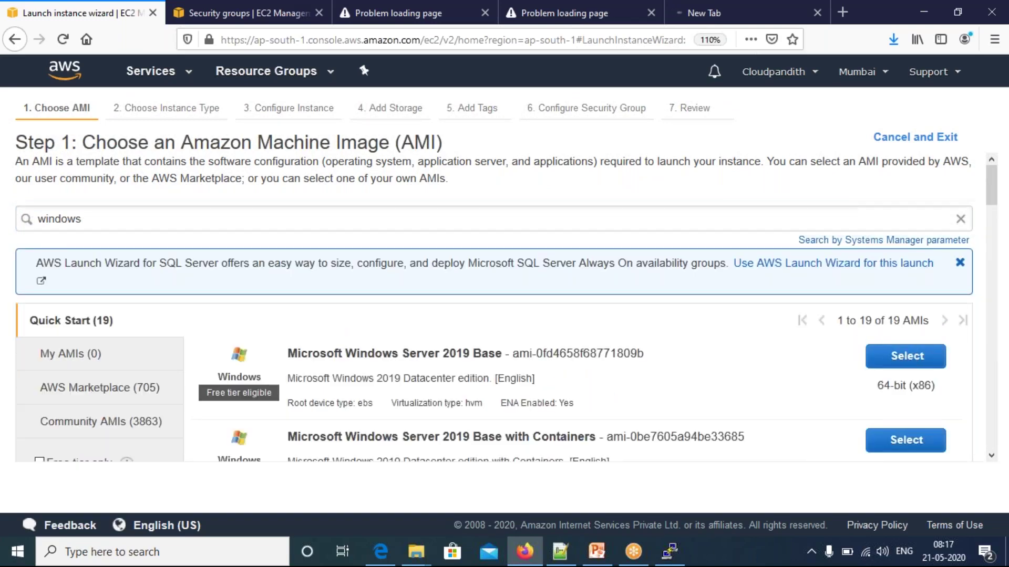
click(908, 356)
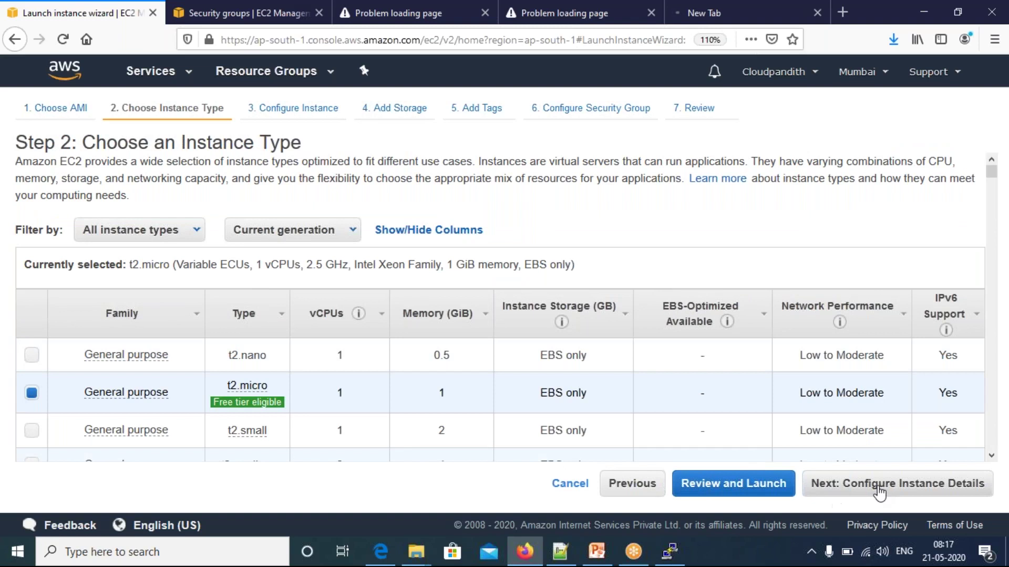
Step: Keep the t2.micro instance type and set Auto-assign Public IP to Enable in the instance details
click(880, 494)
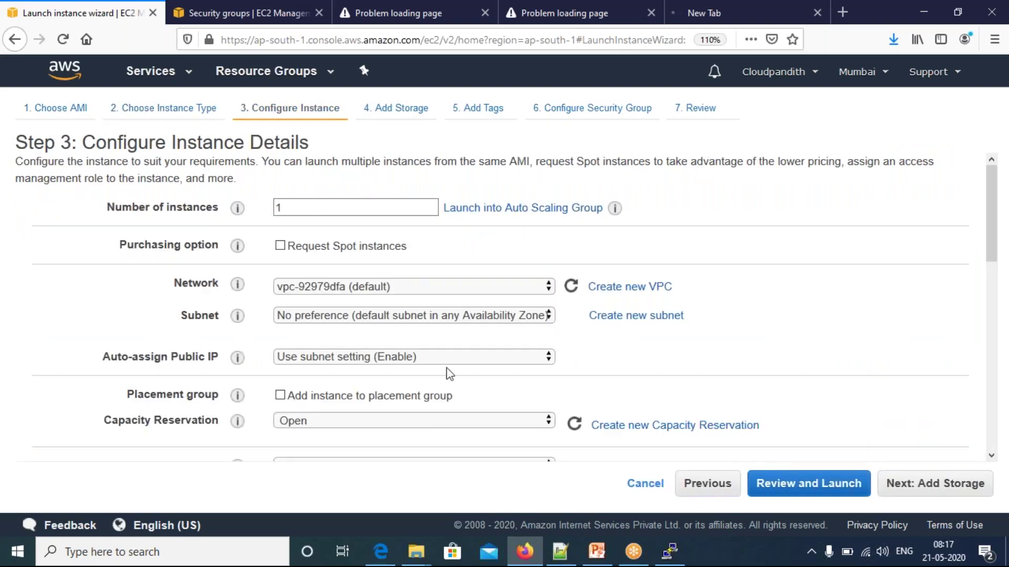
click(317, 363)
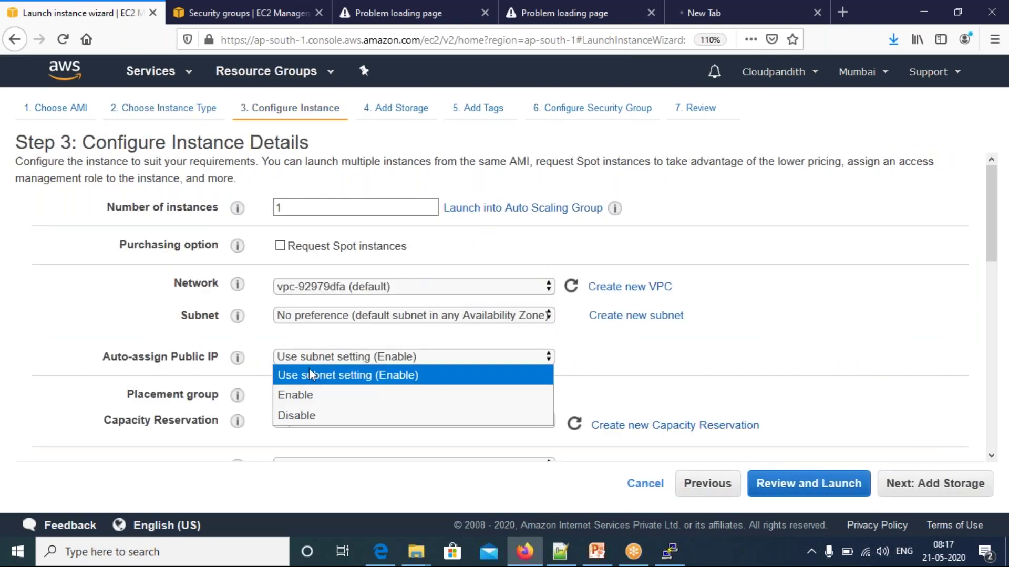
click(303, 398)
click(920, 480)
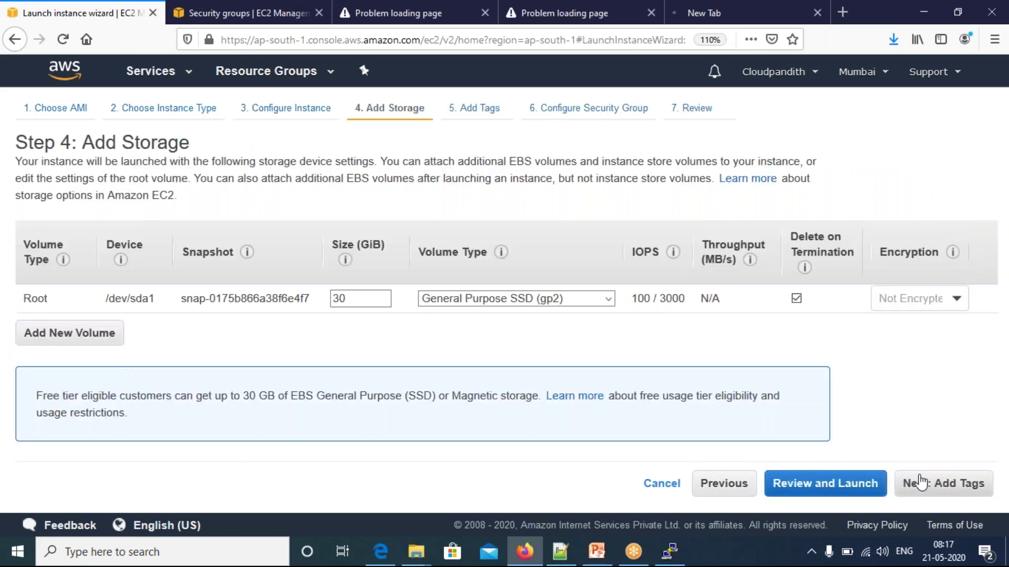
Step: Keep the default storage and add a tag with key Name and value w8080 to the new instance
click(918, 482)
click(50, 363)
text(Name)
key(Tab)
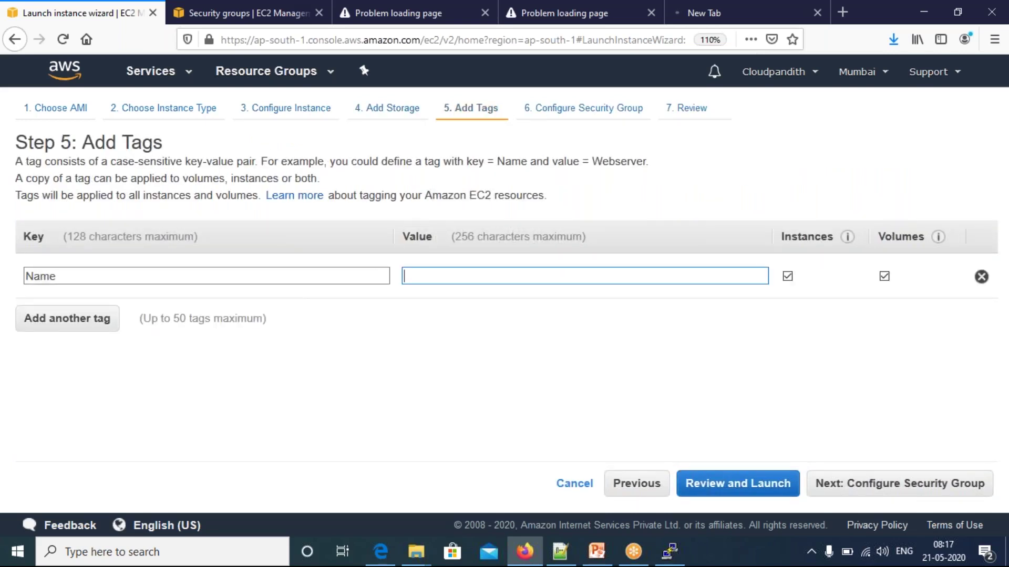
text(w)
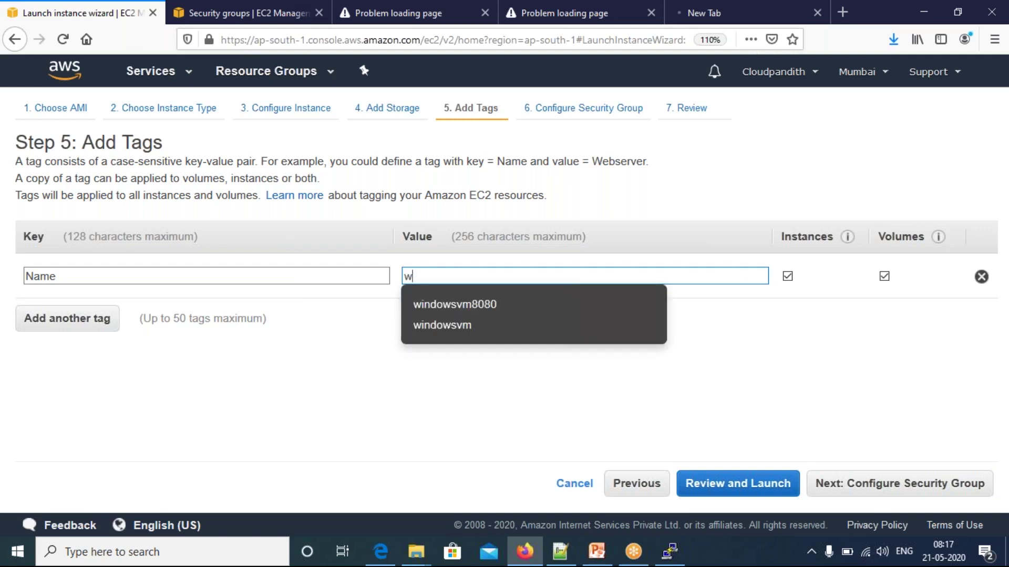
text(i8080)
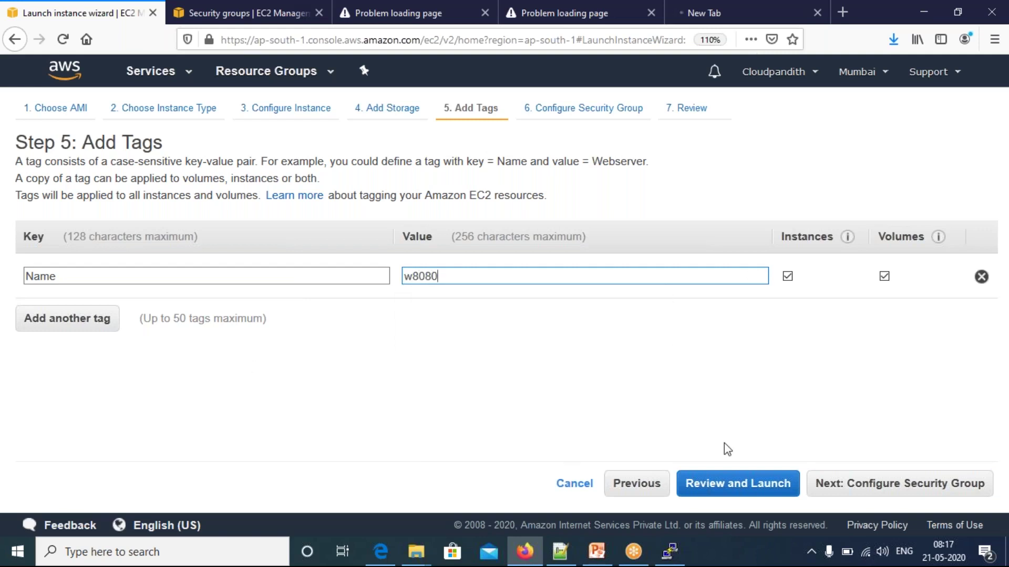
Step: Add a Custom TCP rule for port 8080 to the new security group and continue to the launch review
click(883, 483)
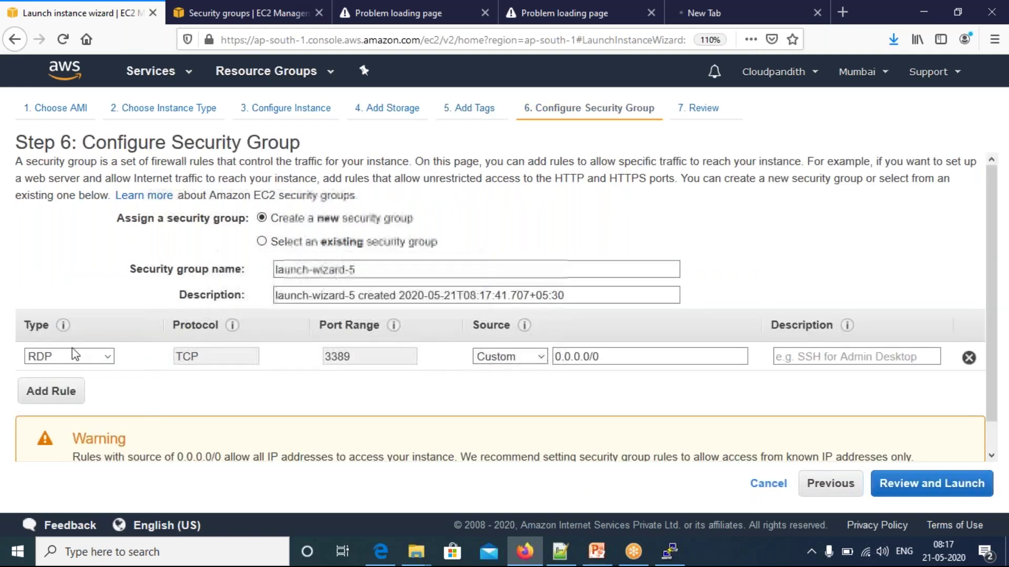
click(51, 391)
click(355, 384)
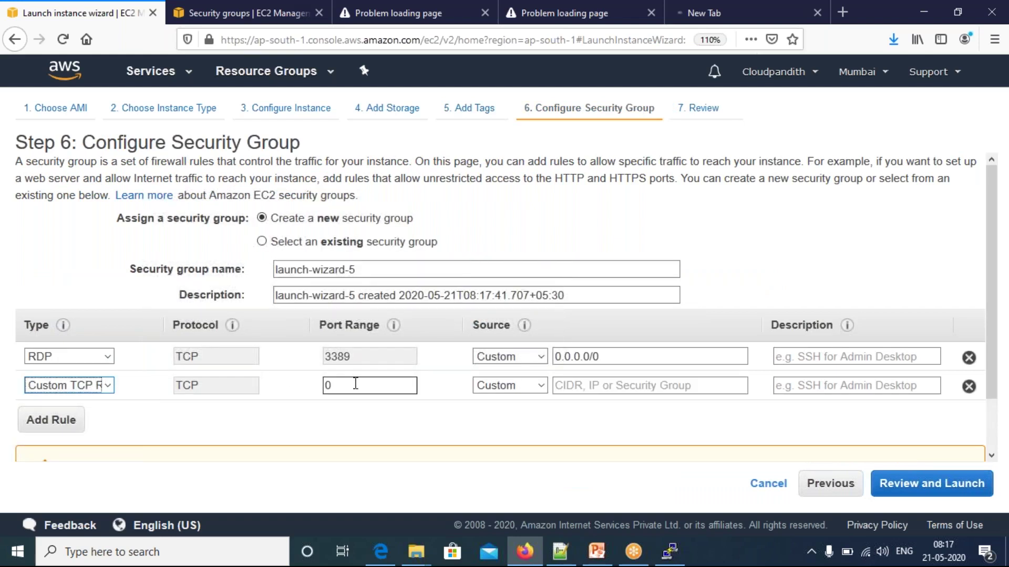
key(BackSpace)
text(8080)
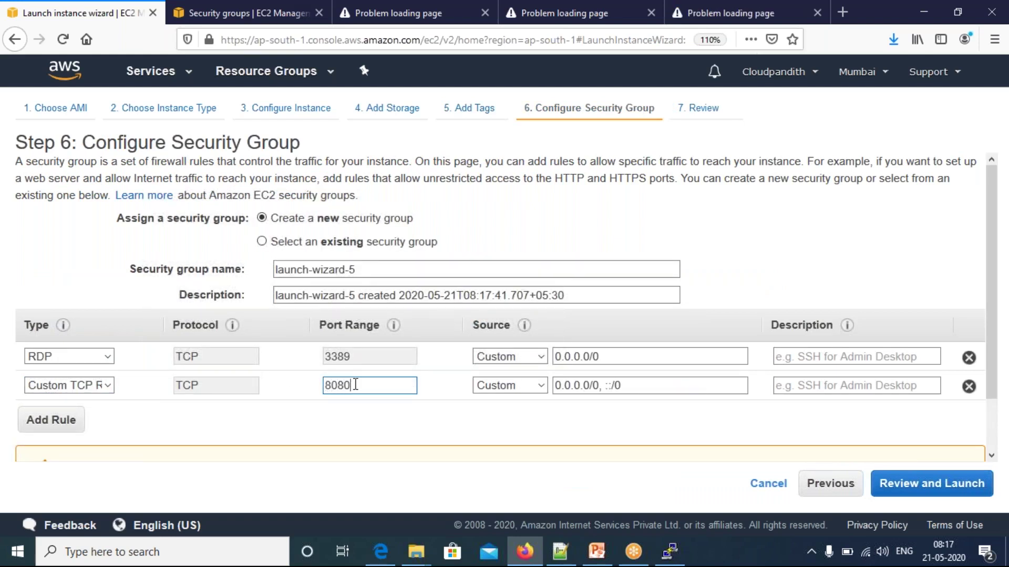
click(927, 496)
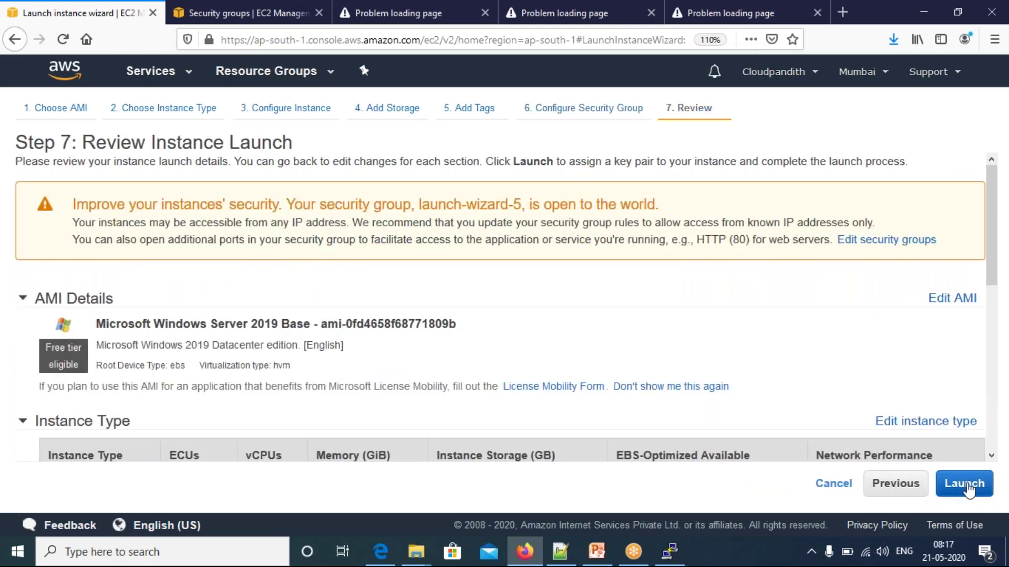
Step: Launch the instance with a newly created key pair named w2key2105, downloading its private key file first
click(967, 486)
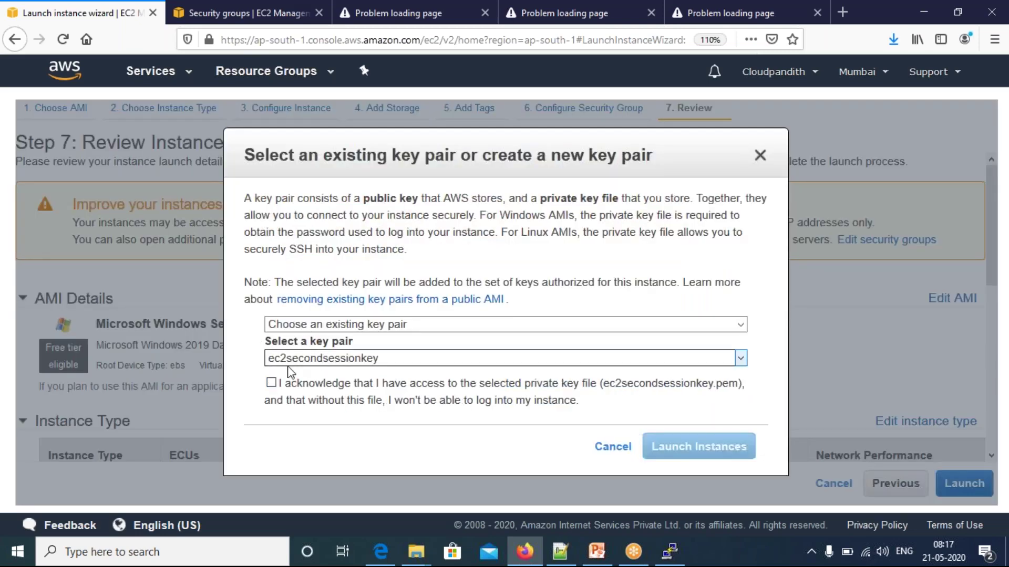
click(272, 383)
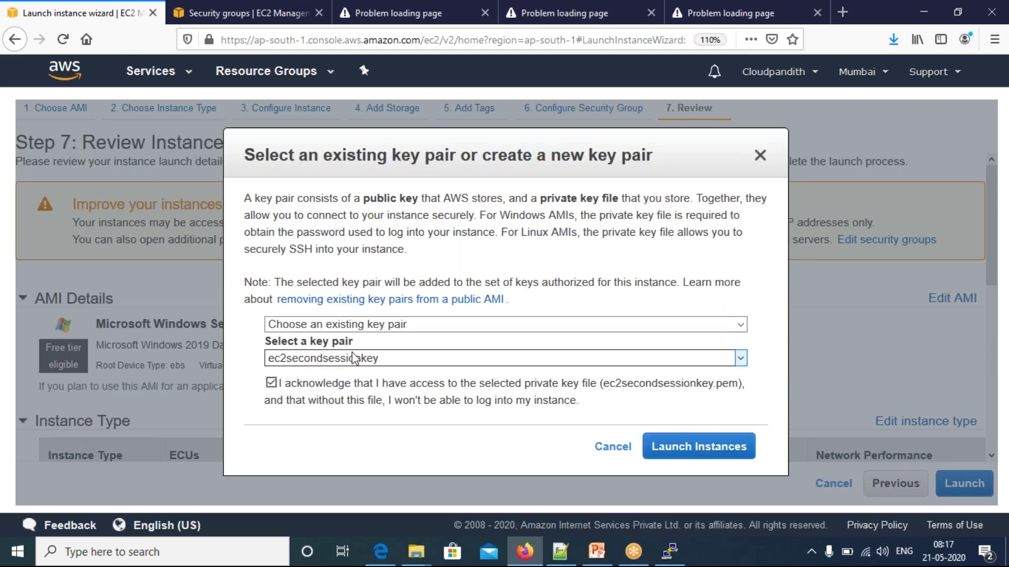
click(315, 327)
click(302, 369)
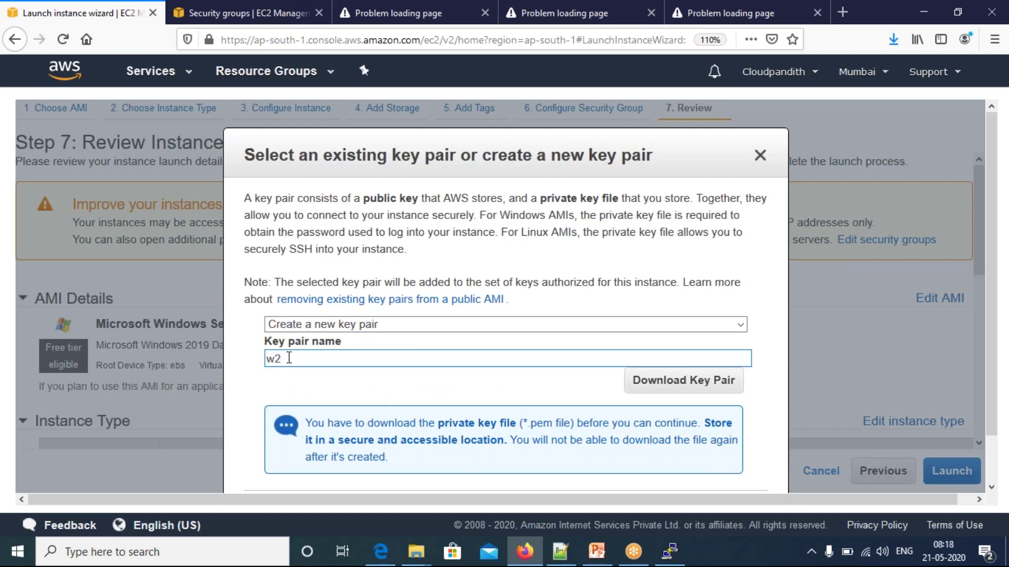
text(key2105)
click(632, 379)
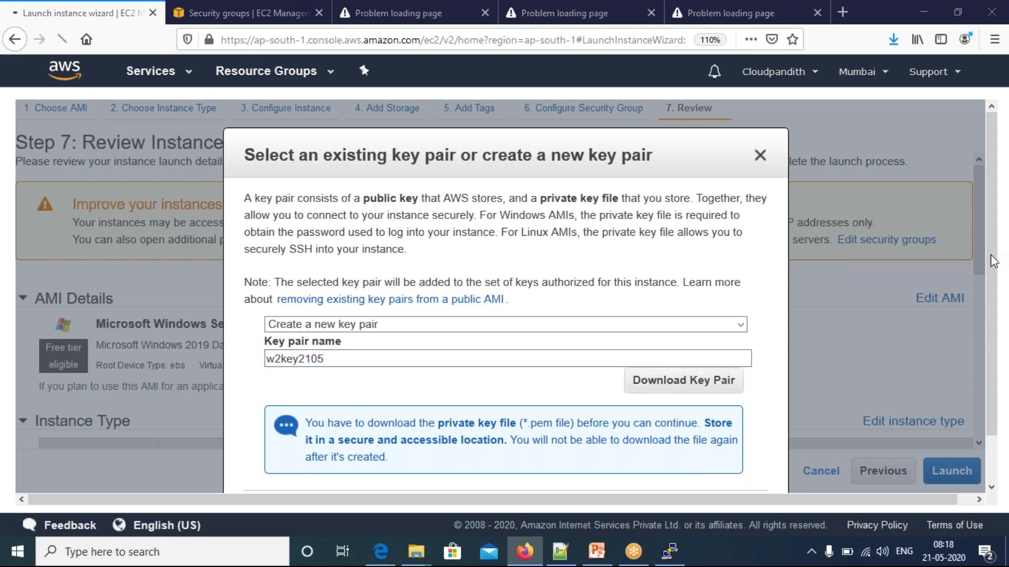
click(562, 409)
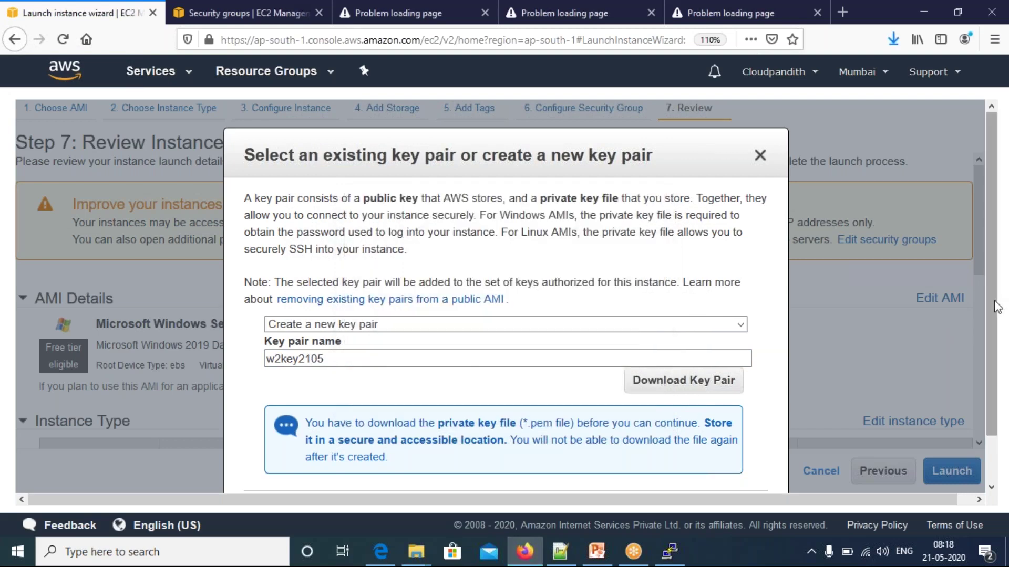
scroll(997, 308, down, 2)
click(698, 464)
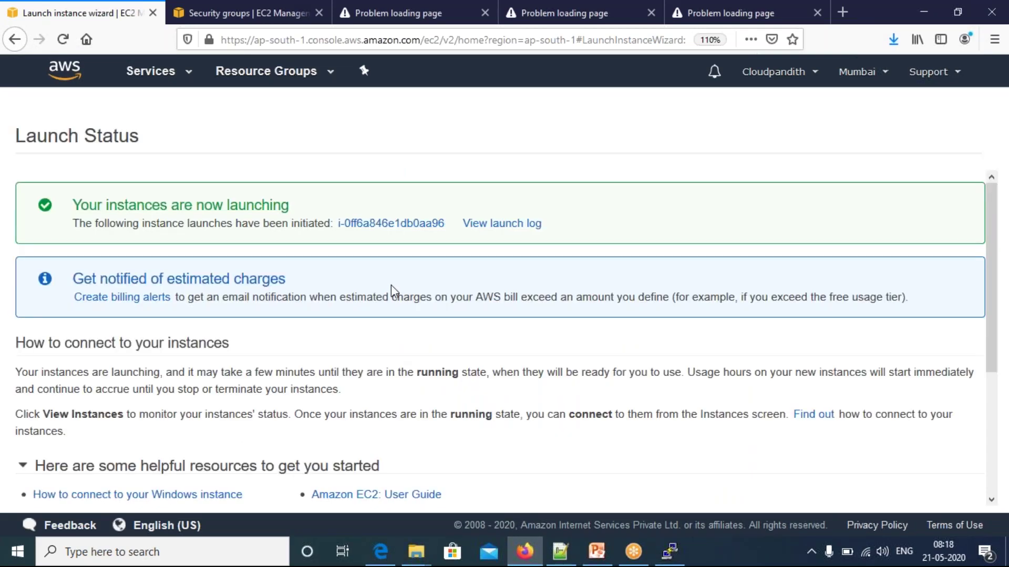
Step: Open the launched instance in the instances list and clear the instance ID filter to list all instances
click(375, 225)
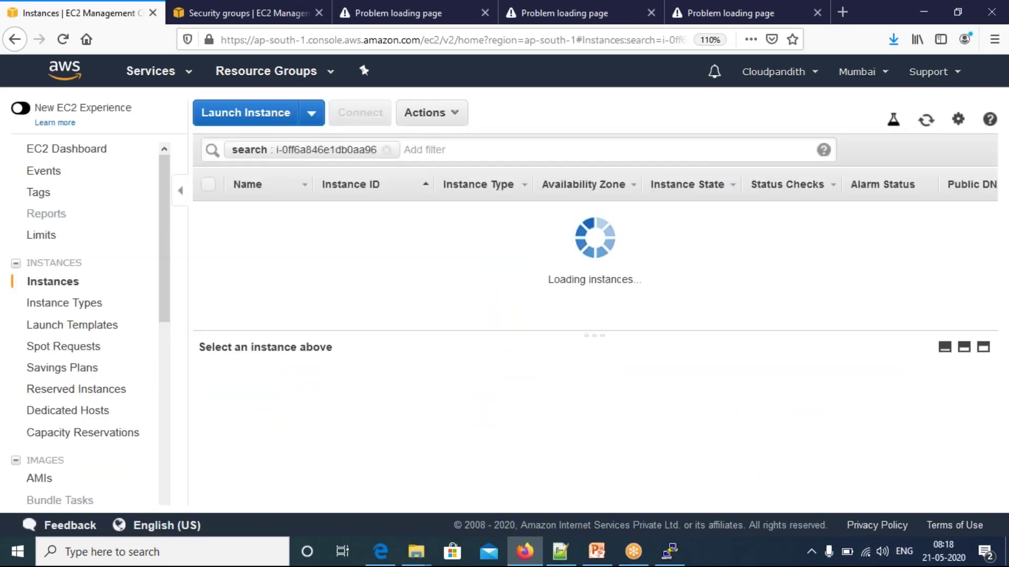
click(386, 149)
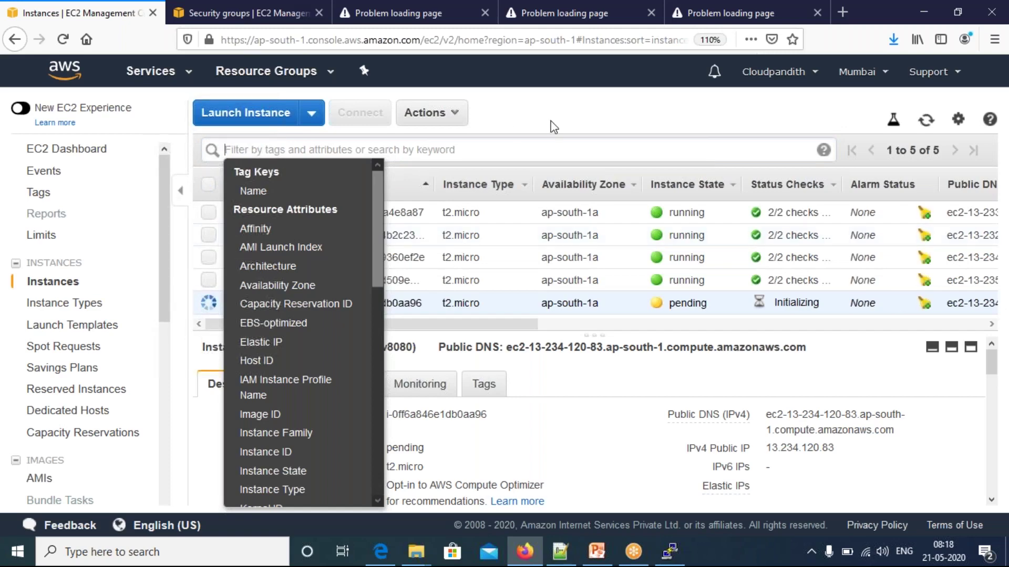
click(529, 117)
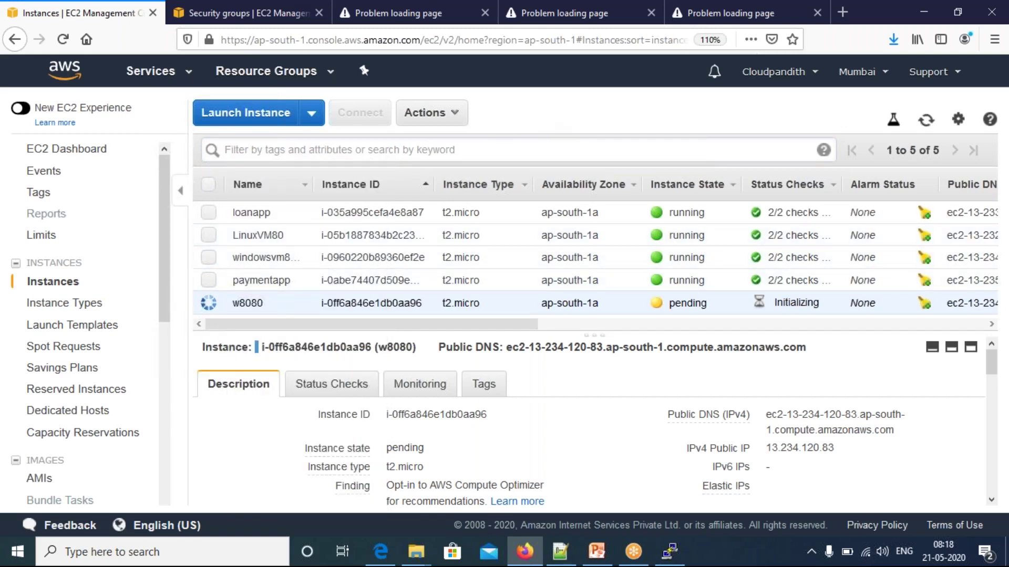
Step: Retry loading 13.234.77.153:8080 in its existing browser tab
click(378, 13)
click(321, 31)
key(Return)
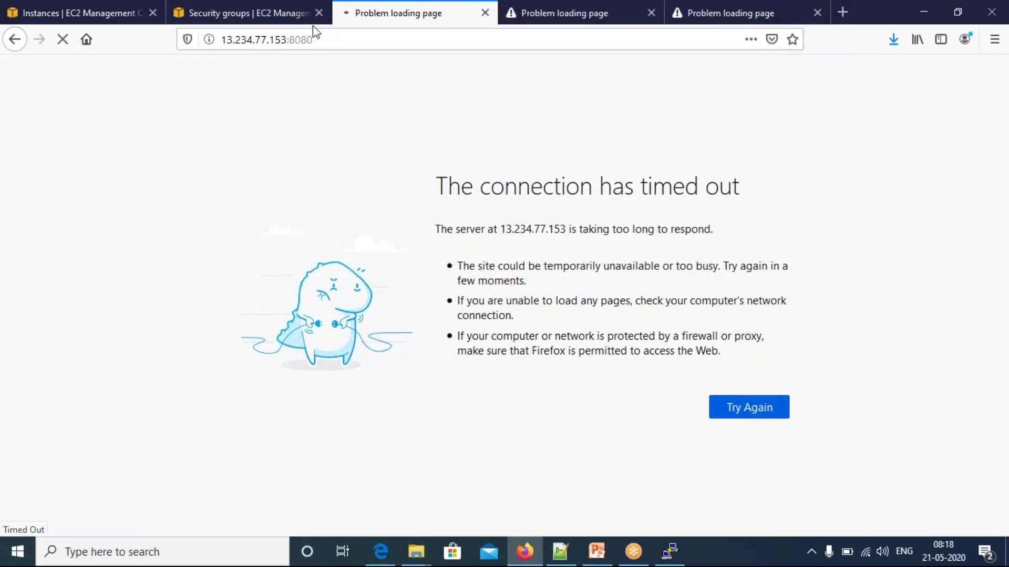
Step: Close the security groups page and all the page-load test tabs, keeping only the EC2 instances page open
click(263, 10)
right_click(266, 11)
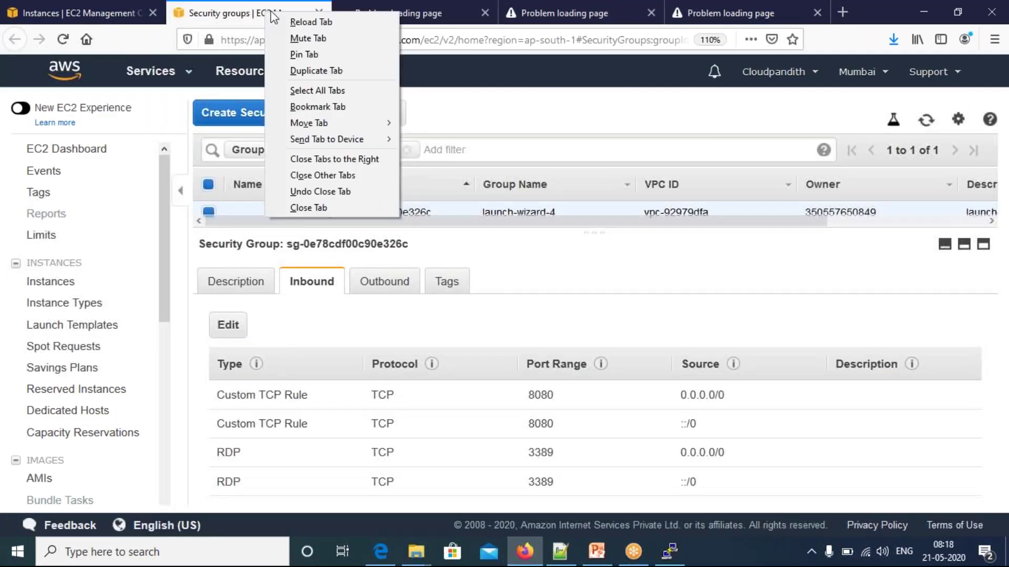
click(331, 157)
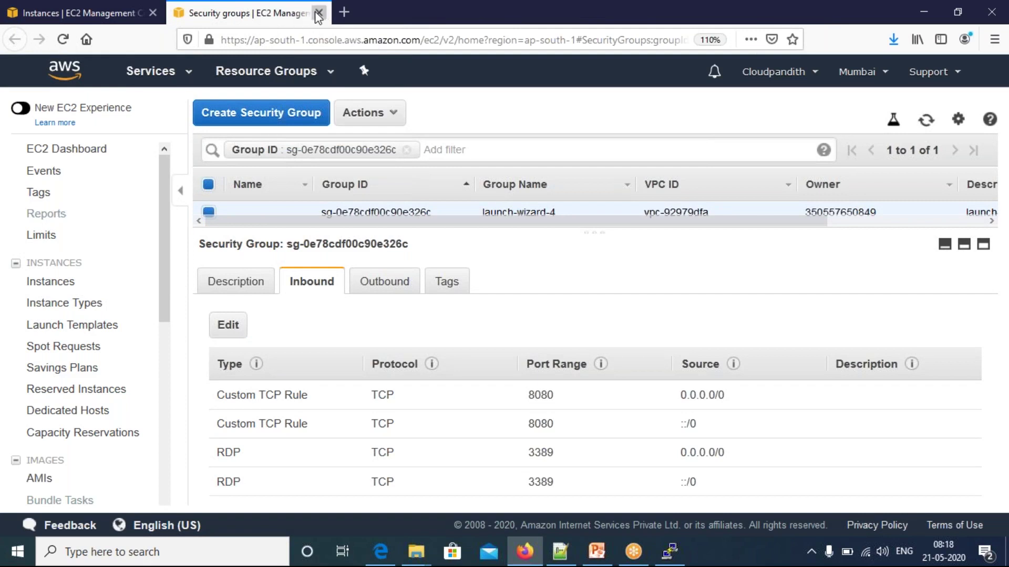
click(317, 12)
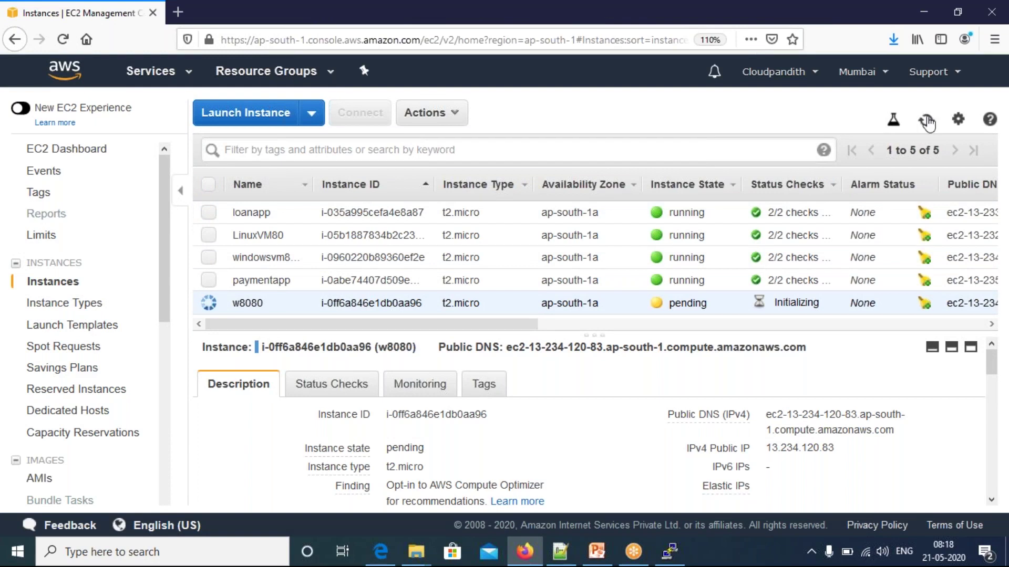
Step: Refresh the instances list, copy w8080's public IP, and enter 13.234.120.83 as the computer in Remote Desktop Connection
click(926, 121)
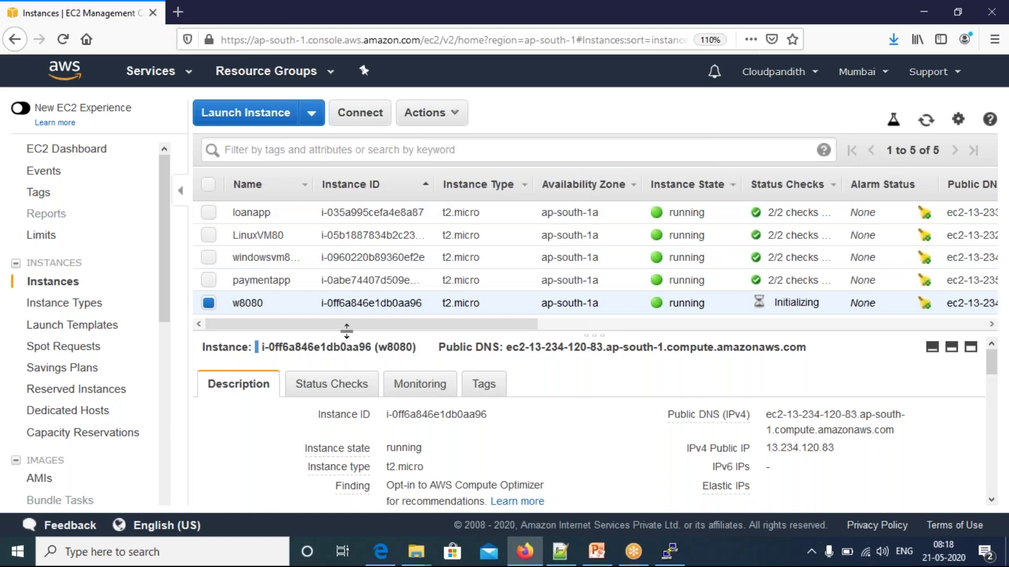
click(848, 452)
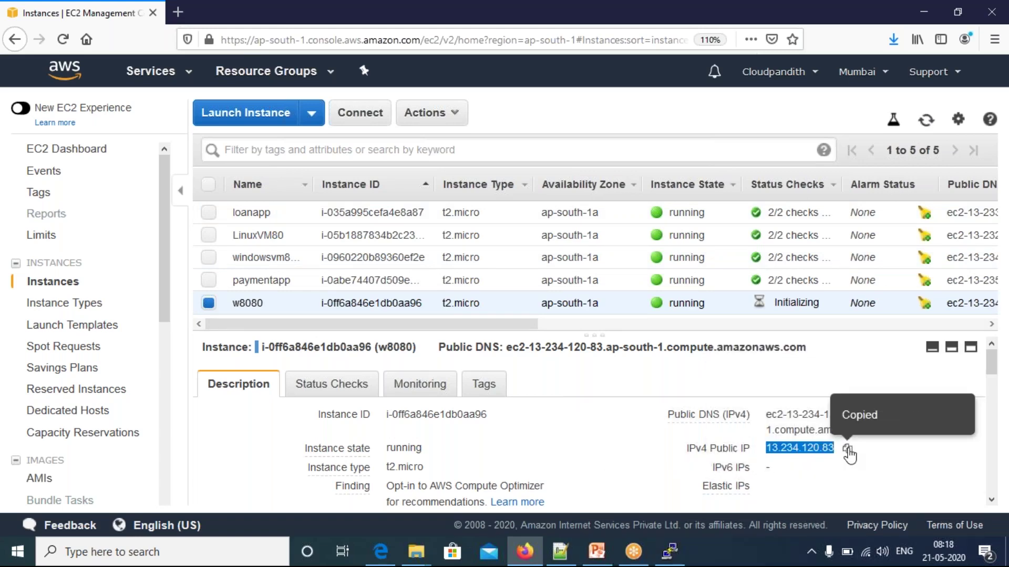
click(66, 551)
text(remote)
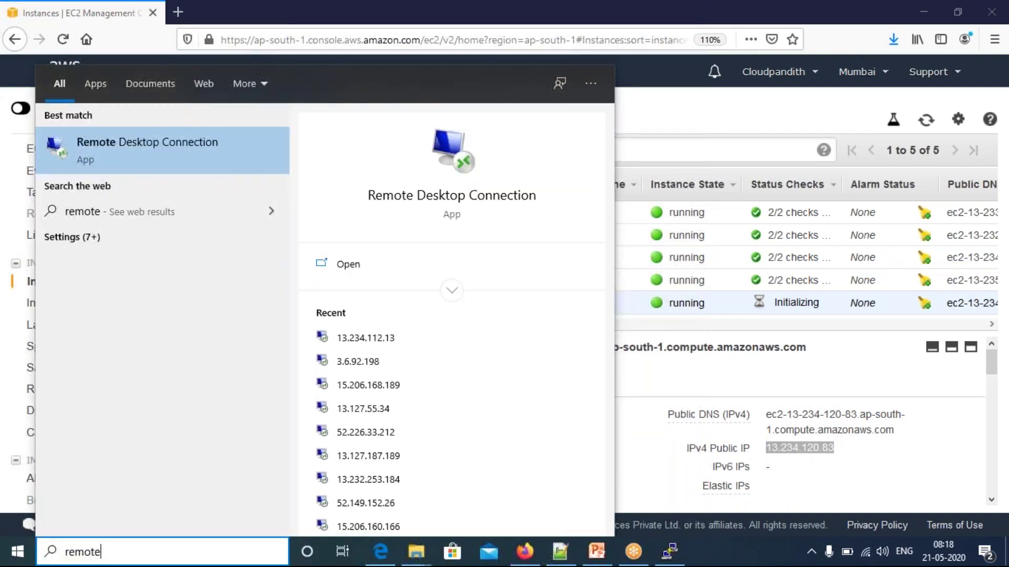
click(468, 5)
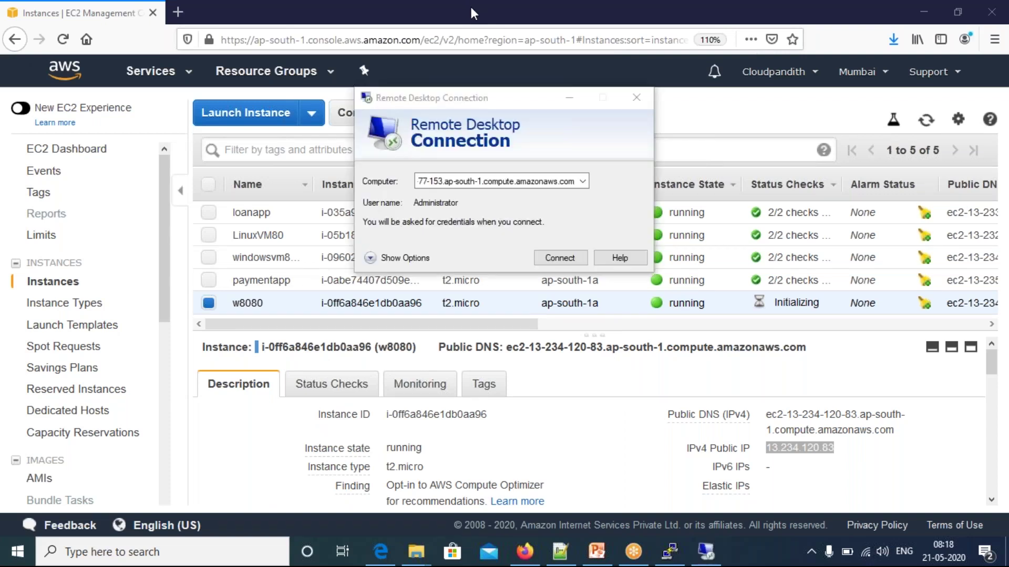
key(BackSpace)
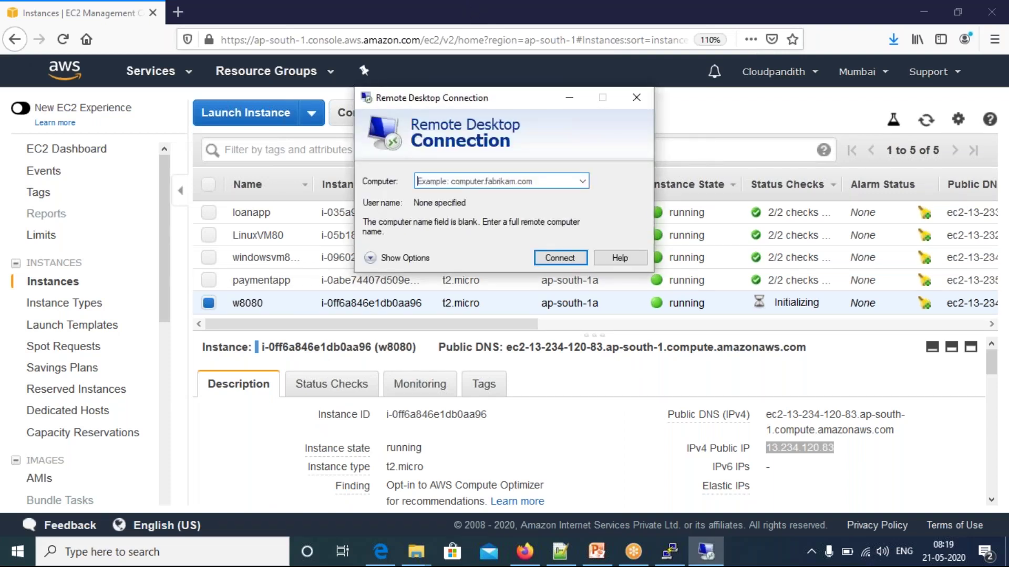
key(ctrl+v)
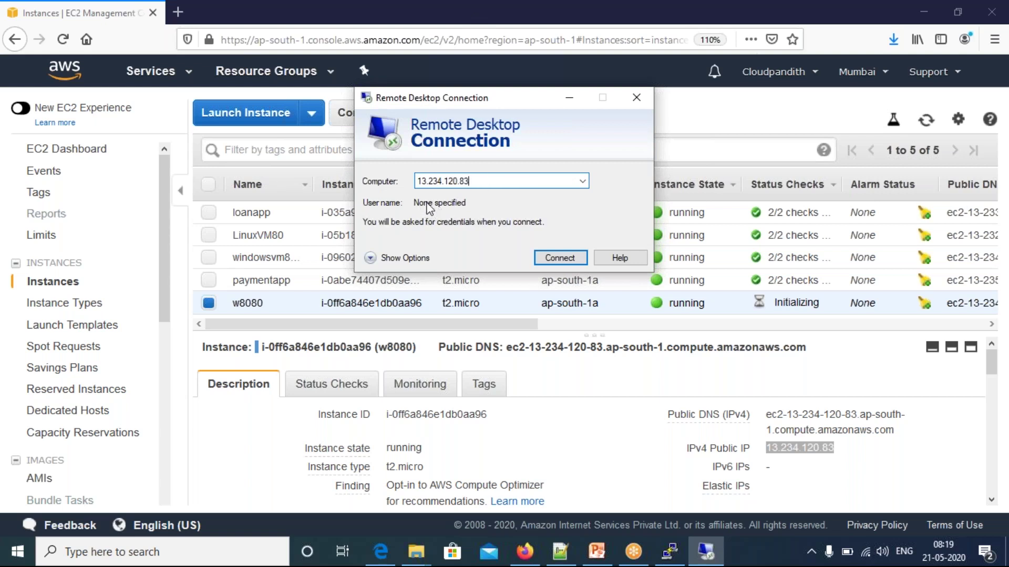
Step: Copy the user name Administrator from w8080's connection details into the remote desktop logon settings and start connecting
click(465, 16)
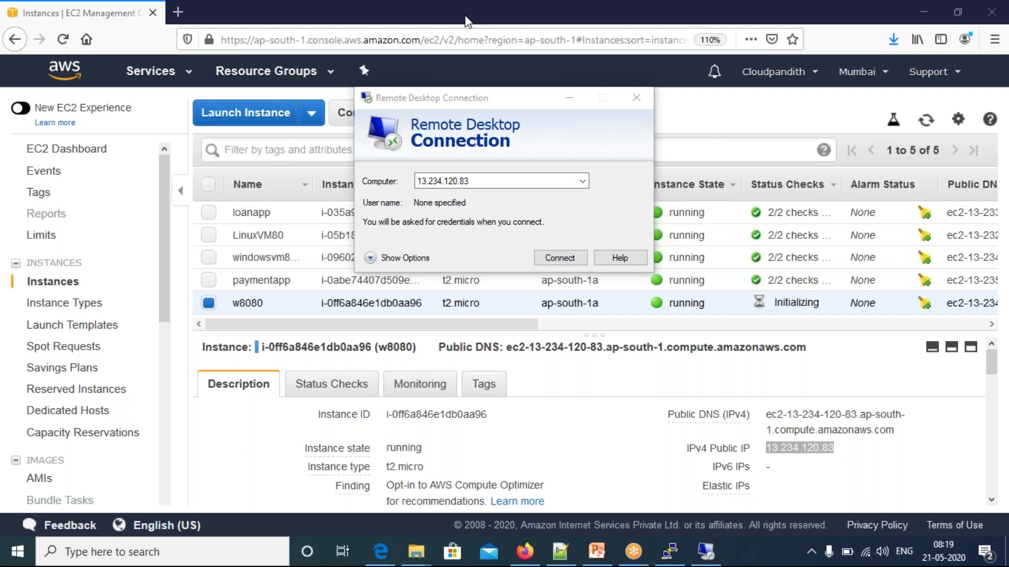
click(370, 257)
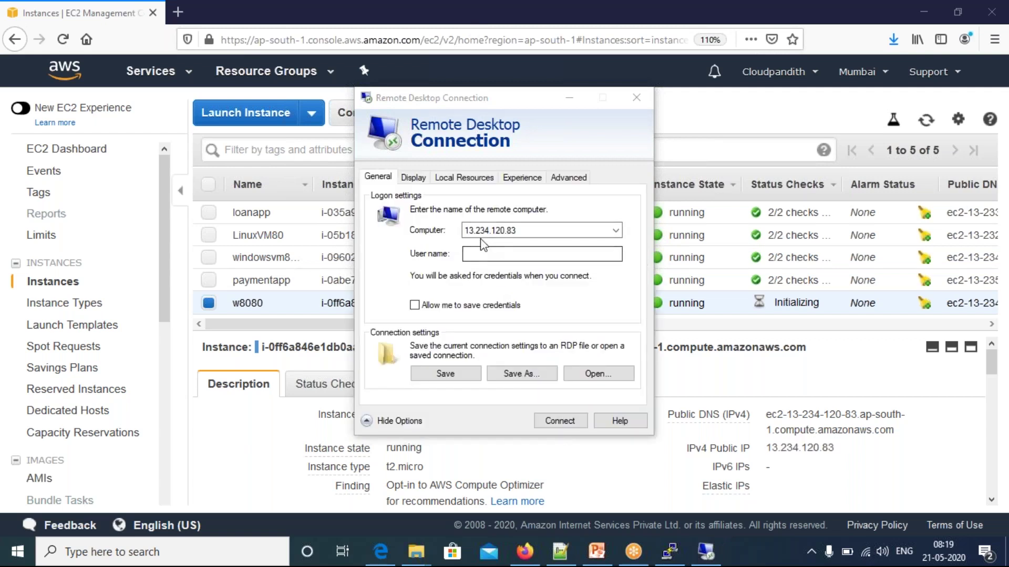
click(471, 257)
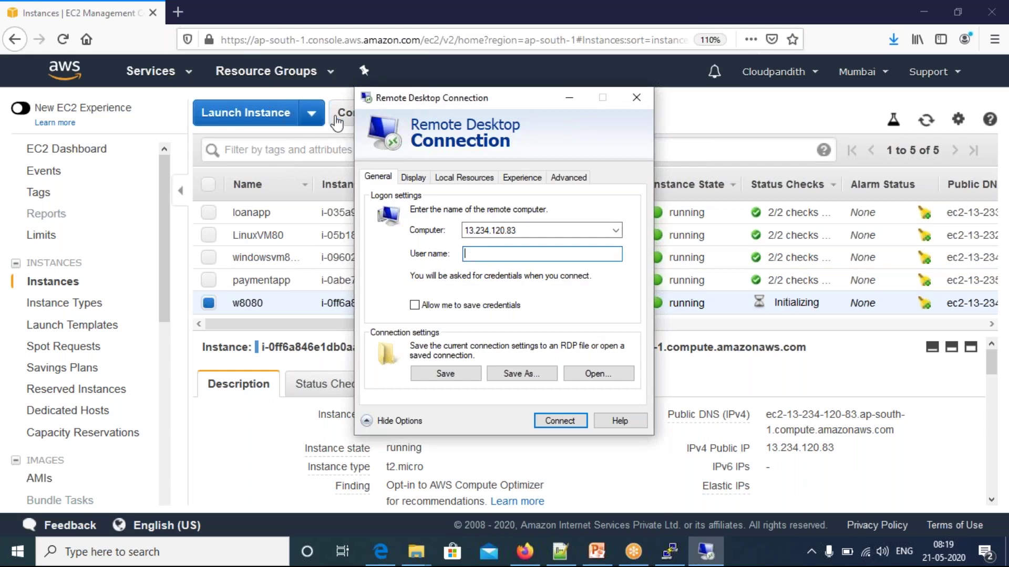
click(730, 98)
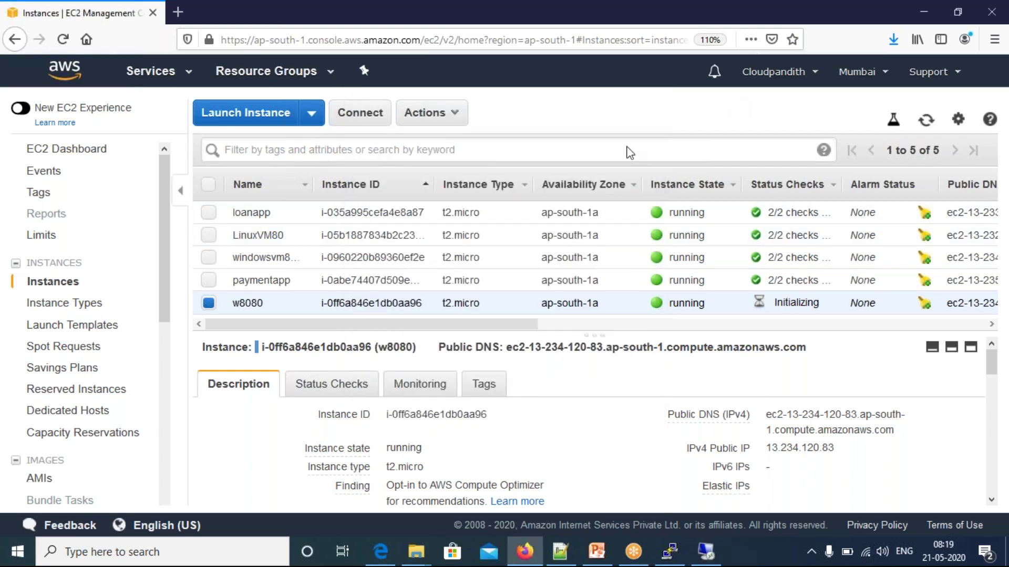
click(360, 113)
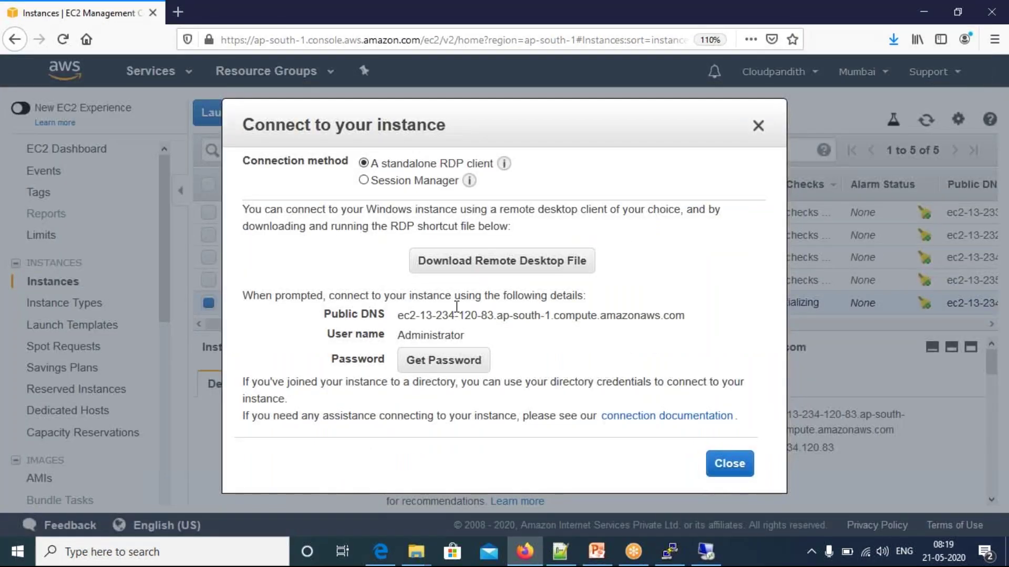
double_click(415, 338)
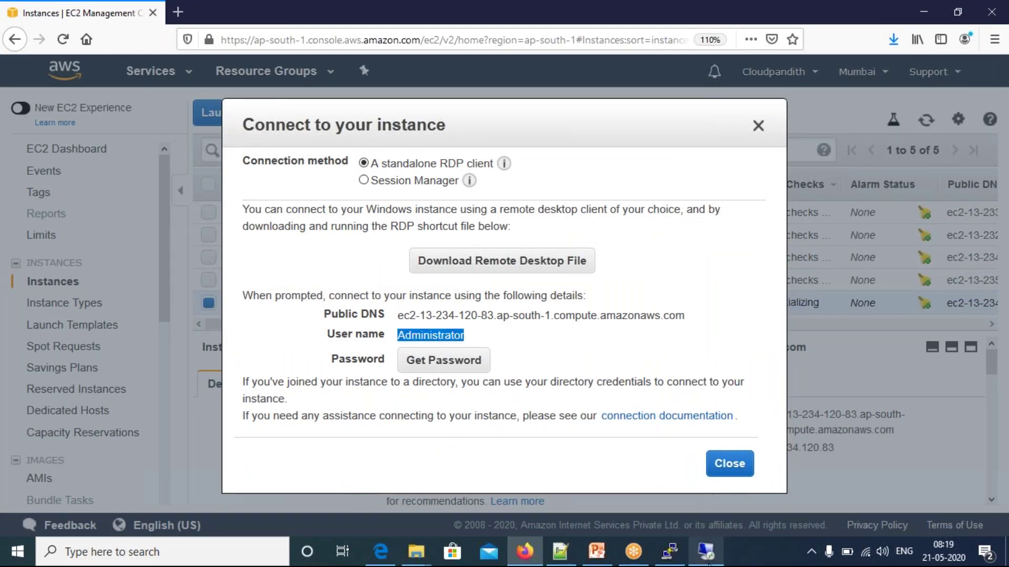
click(705, 551)
key(ctrl+v)
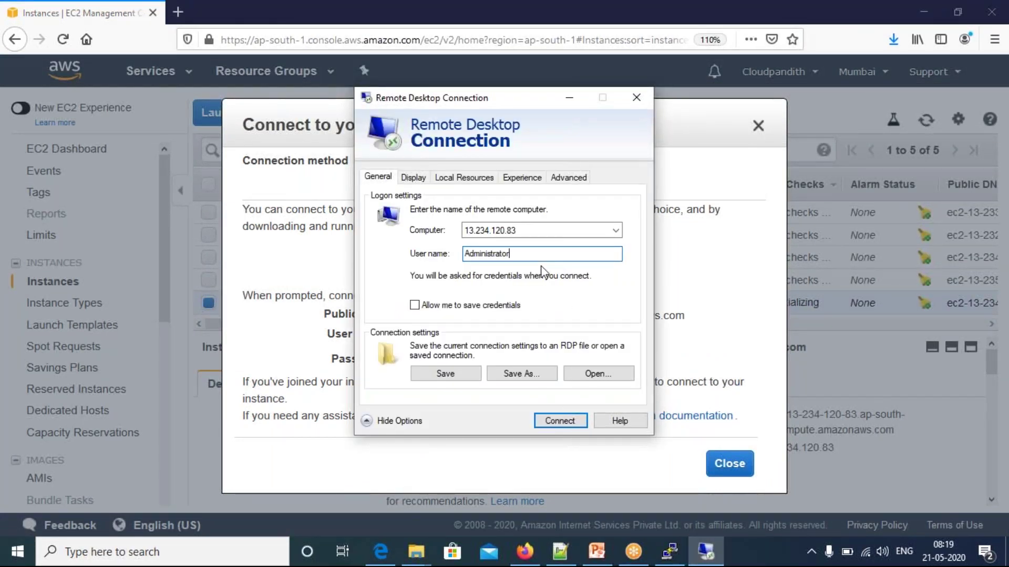
click(556, 419)
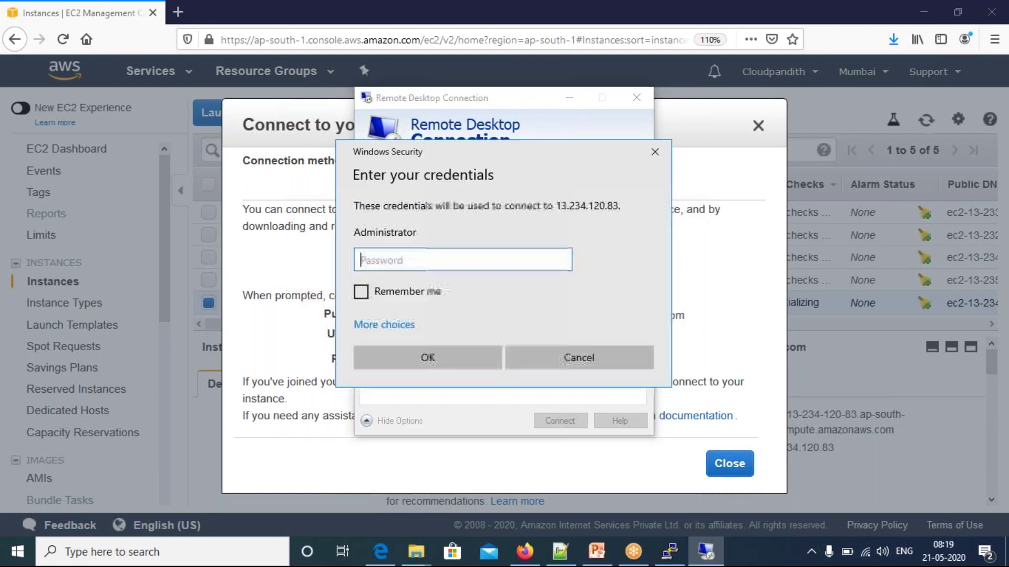
Step: Request w8080's auto-generated password in the EC2 connection details and read the notice on when it can be retrieved
click(720, 273)
click(447, 368)
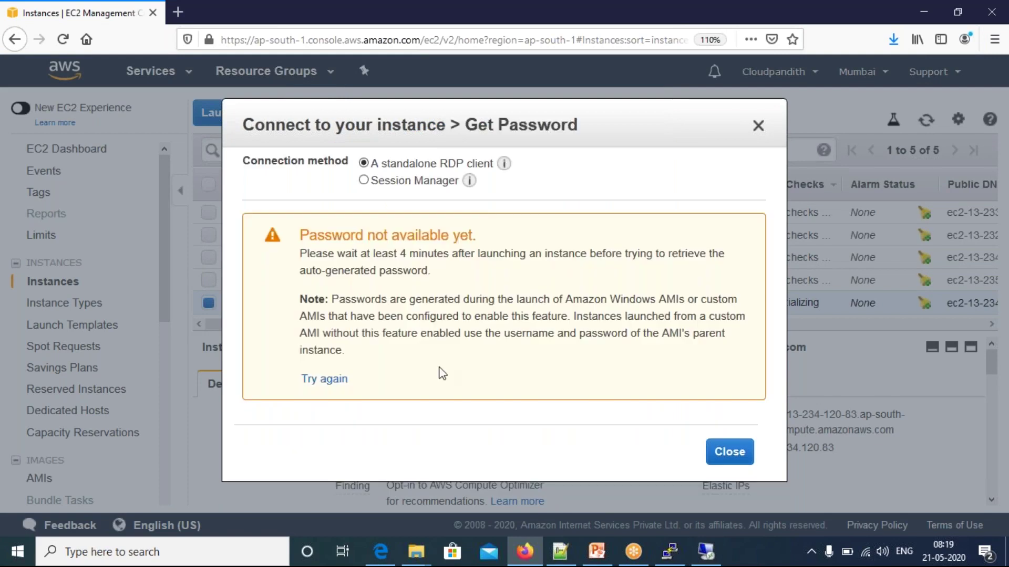
drag(320, 234, 462, 235)
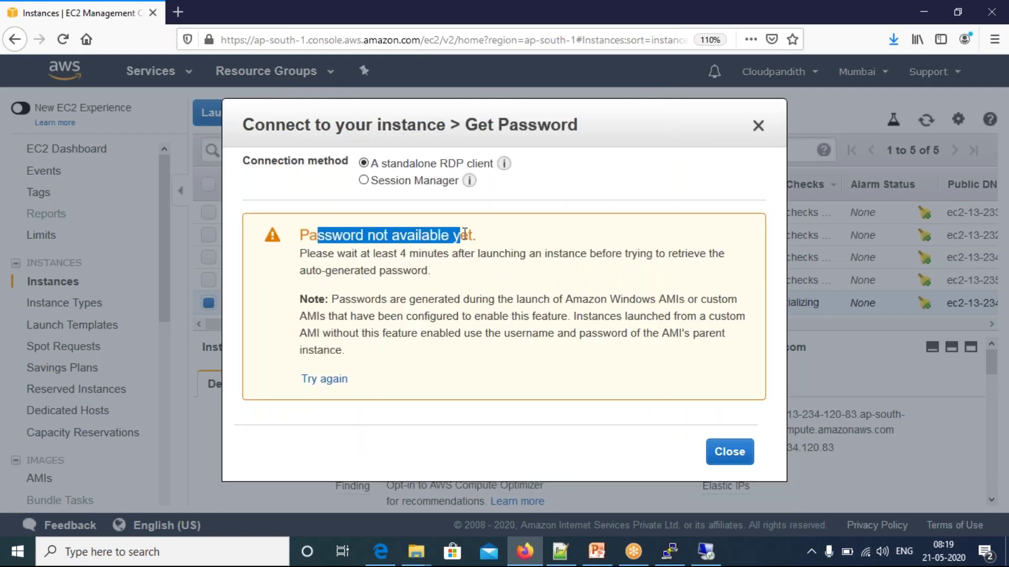
click(459, 234)
drag(382, 253, 633, 273)
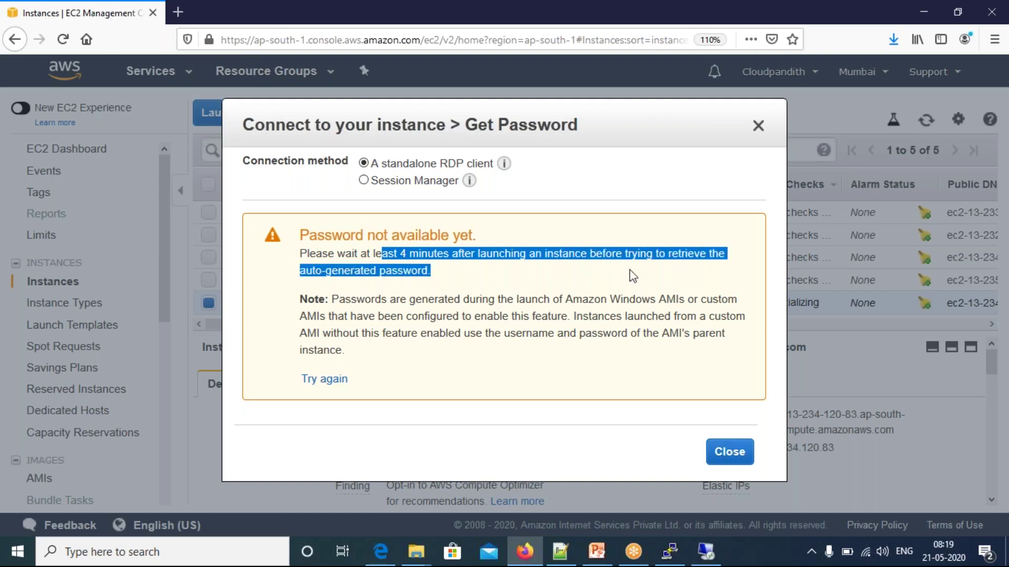
click(462, 282)
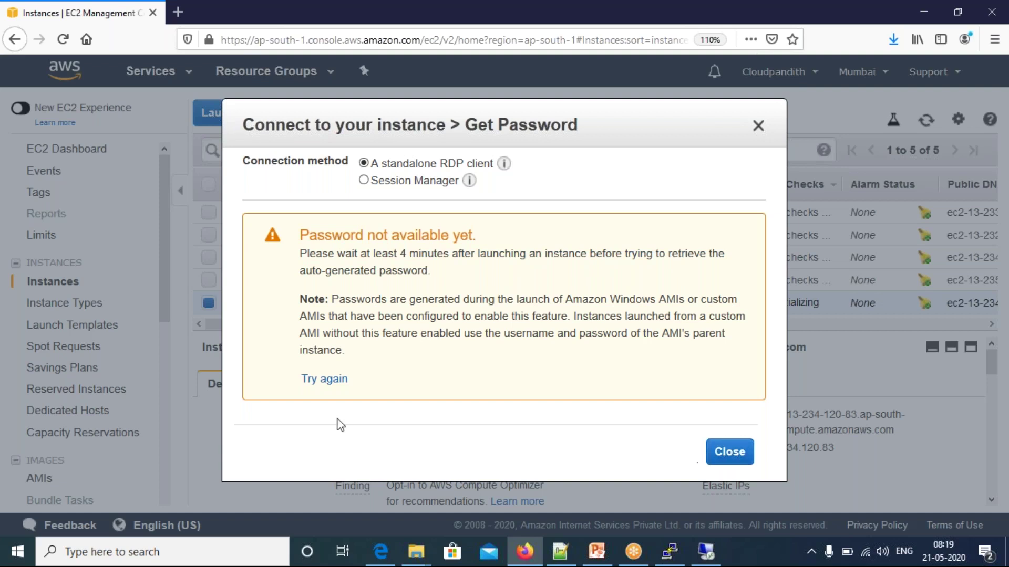
Step: Retry retrieving w8080's auto-generated password, including from reopened connection details, and close the dialog
click(333, 379)
click(756, 128)
click(361, 112)
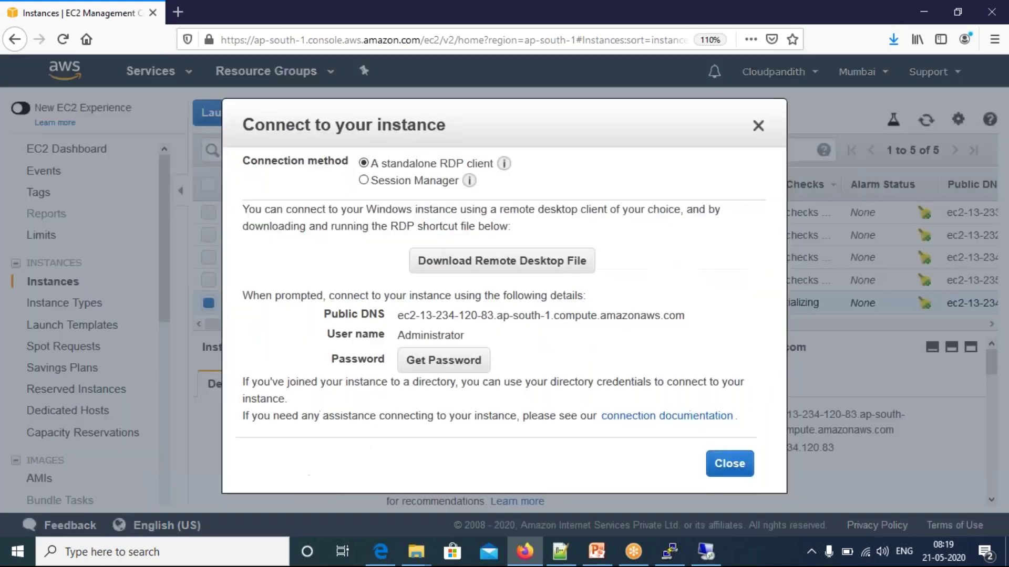
click(443, 361)
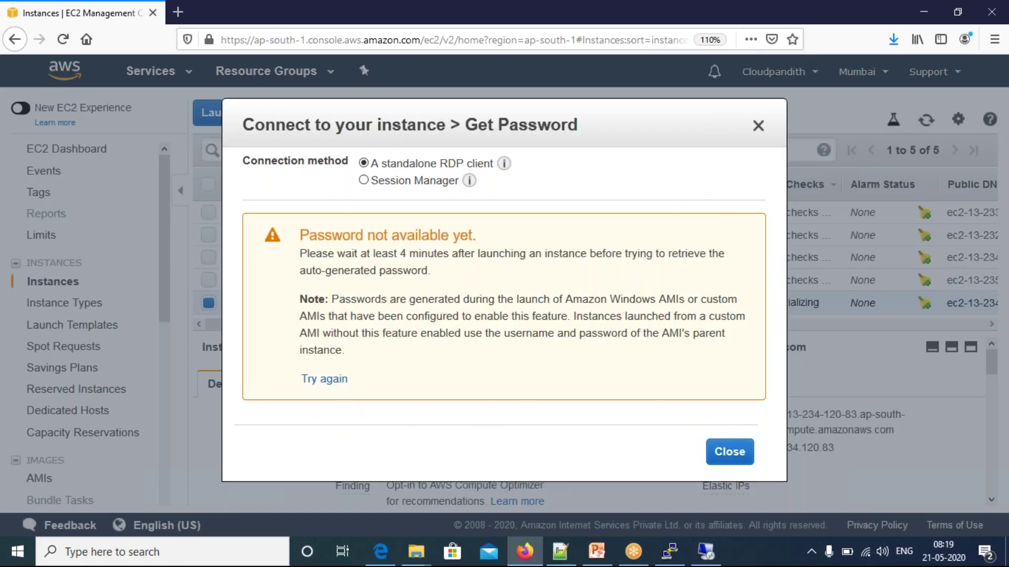
click(337, 383)
click(758, 131)
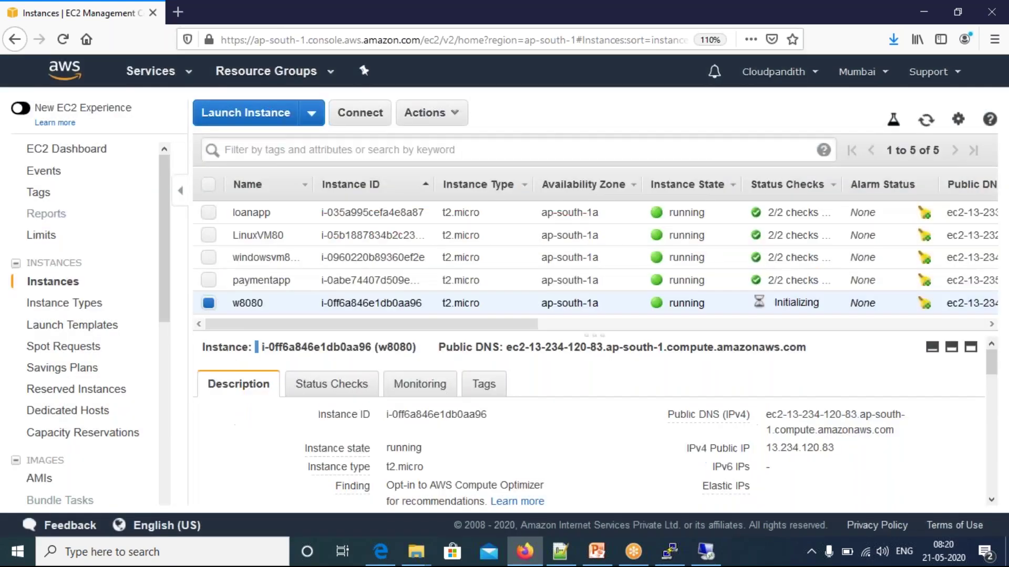
Step: Refresh the instances list several times, check whether w8080's password can be retrieved, and close the connection details
click(925, 126)
click(926, 125)
click(926, 126)
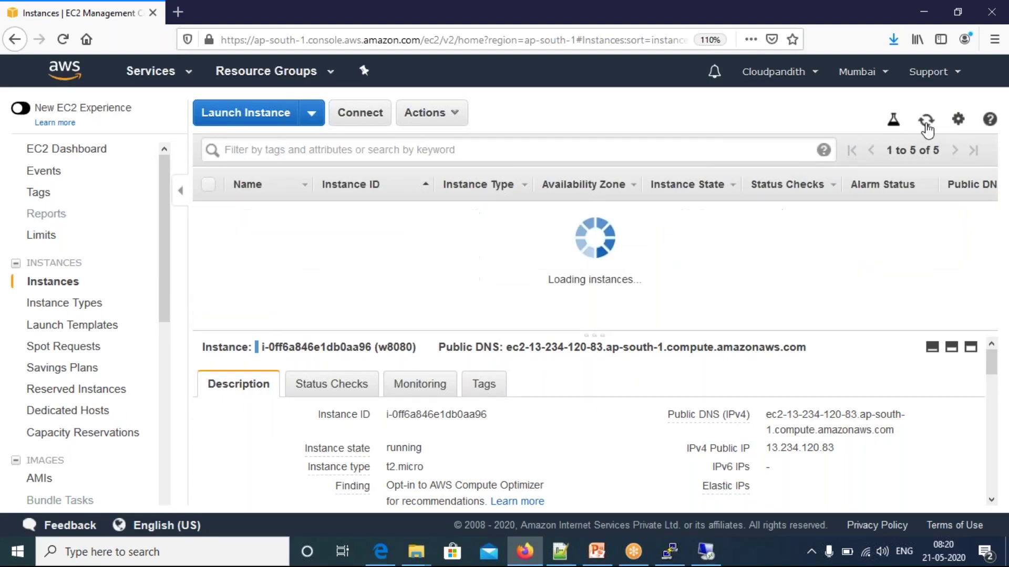
click(926, 126)
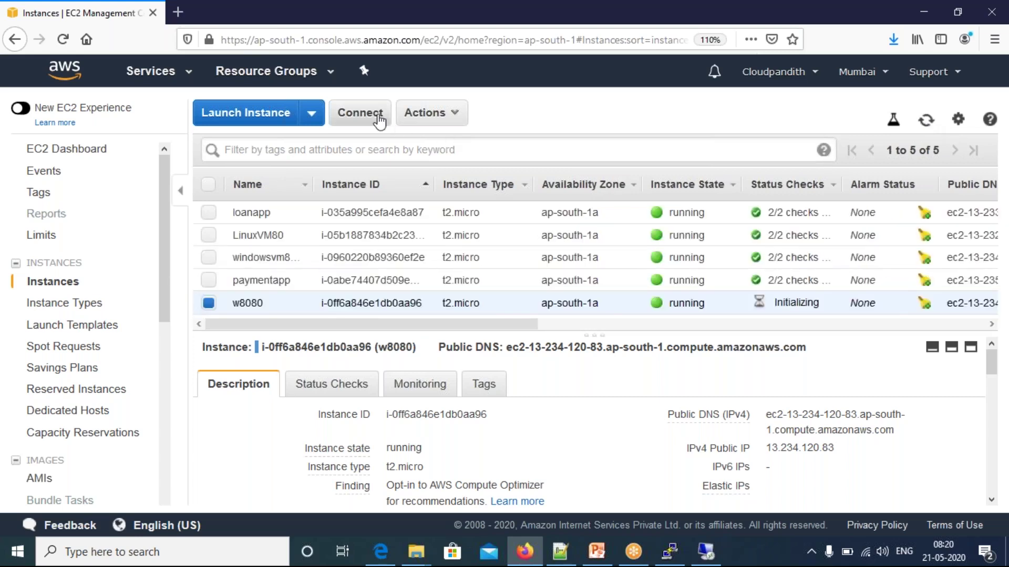
click(352, 113)
click(424, 368)
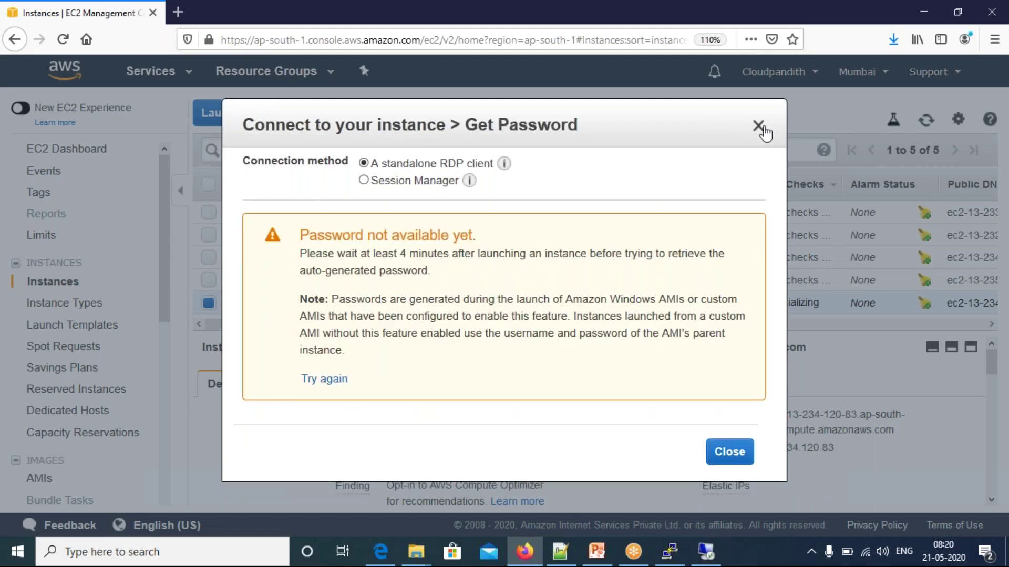
click(758, 126)
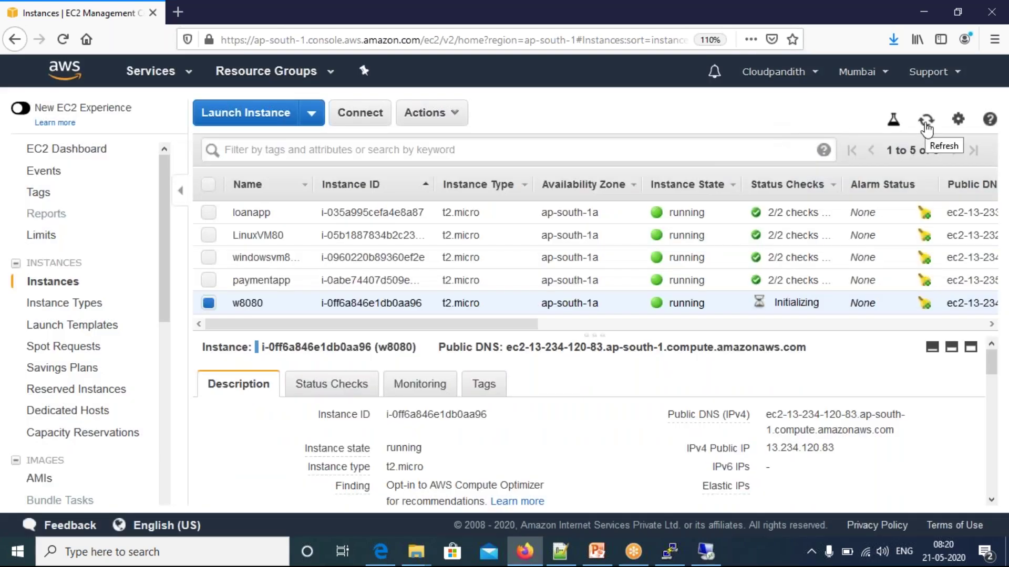
Step: Refresh the instances list repeatedly to check the state of w8080's status checks
click(926, 126)
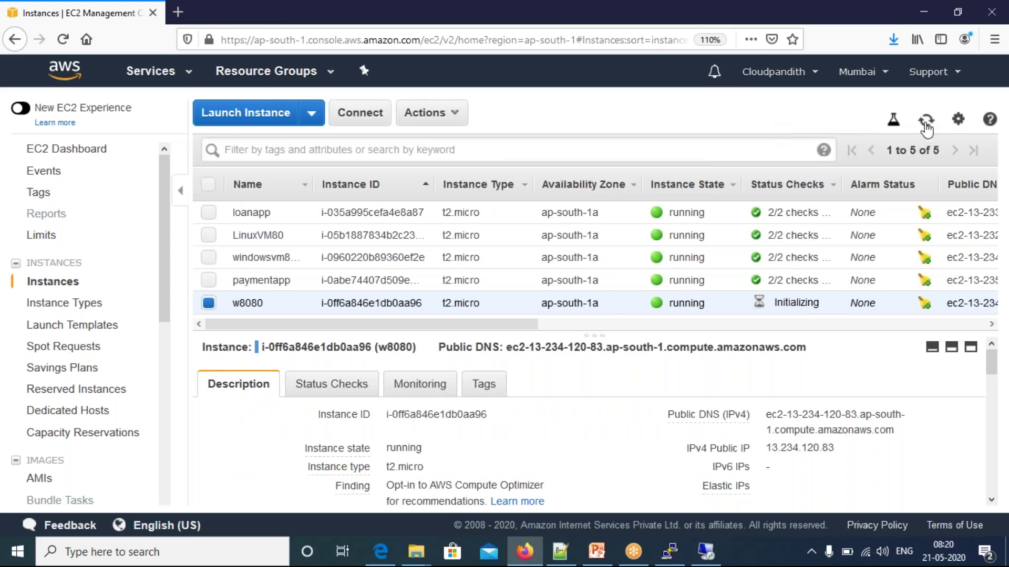
click(926, 126)
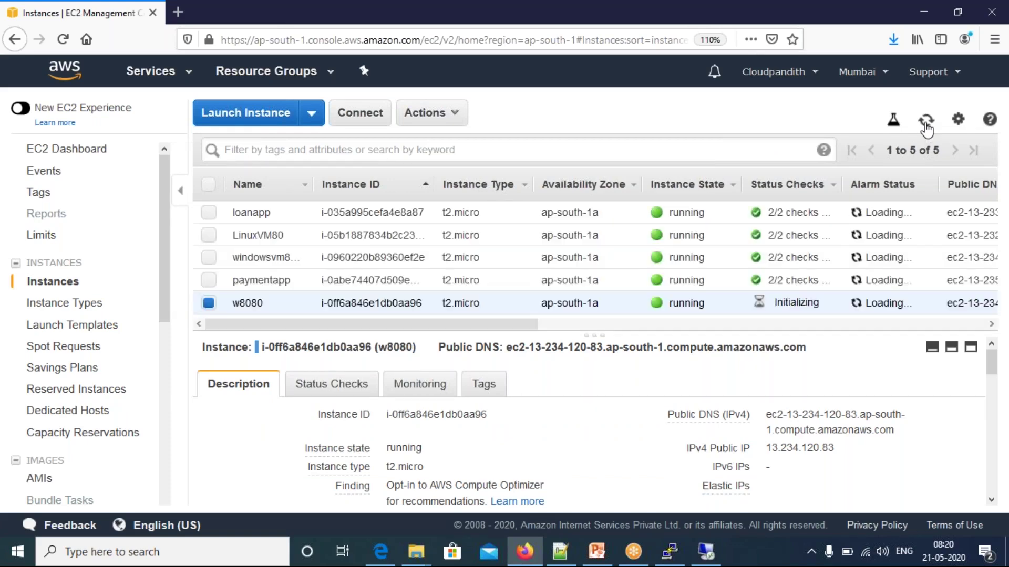
click(926, 126)
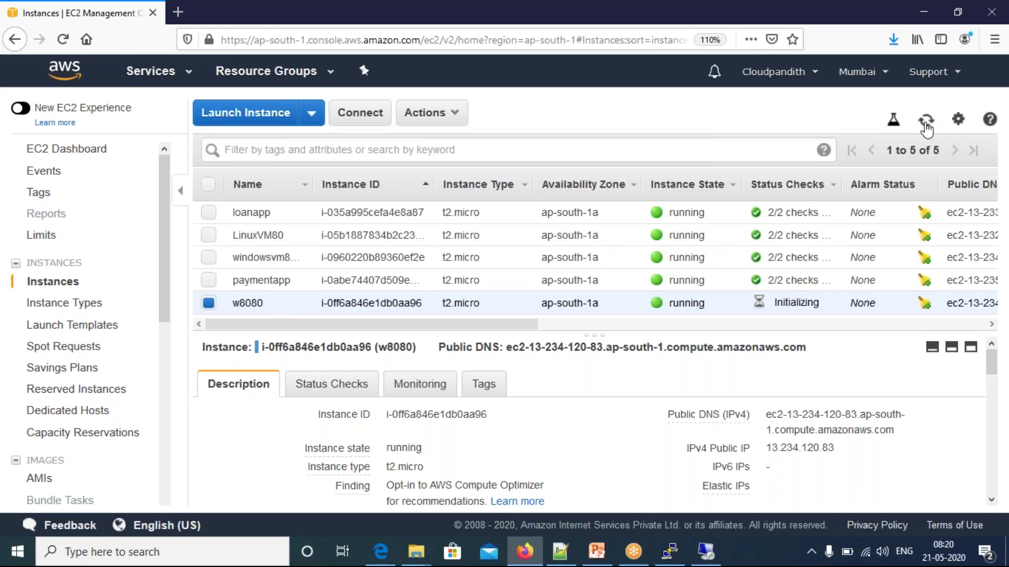
click(926, 126)
Step: Request w8080's password, clear the pasted key contents, select w2key2105.pem from Downloads as the key pair, and decrypt the password
click(360, 112)
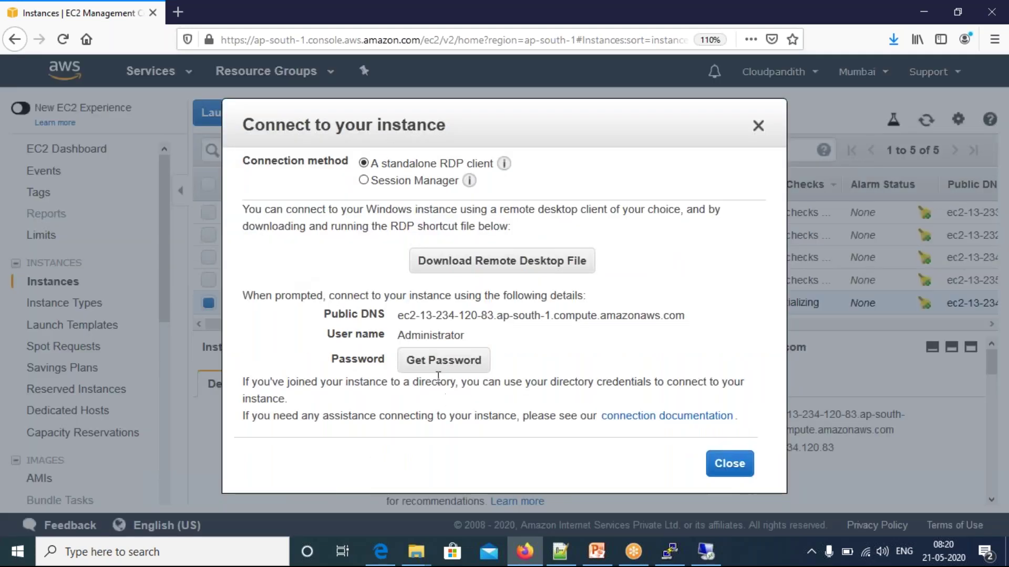
click(437, 372)
click(461, 366)
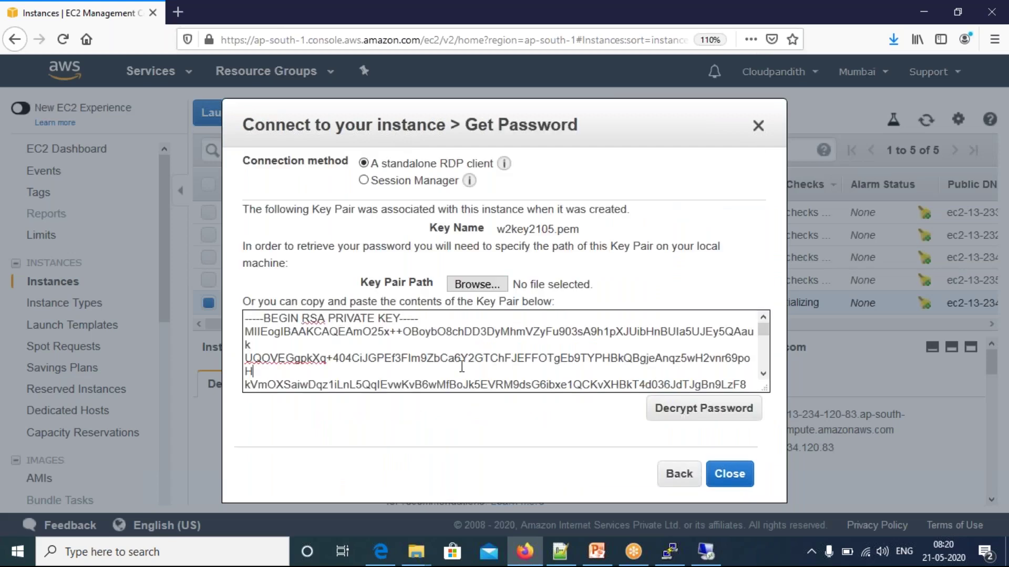
key(ctrl+a)
key(Delete)
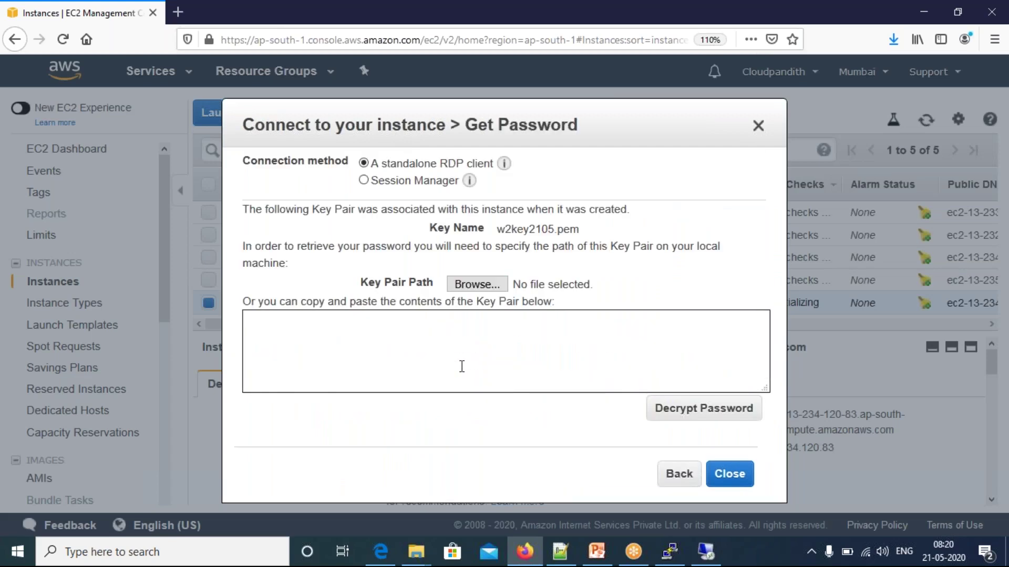
click(473, 288)
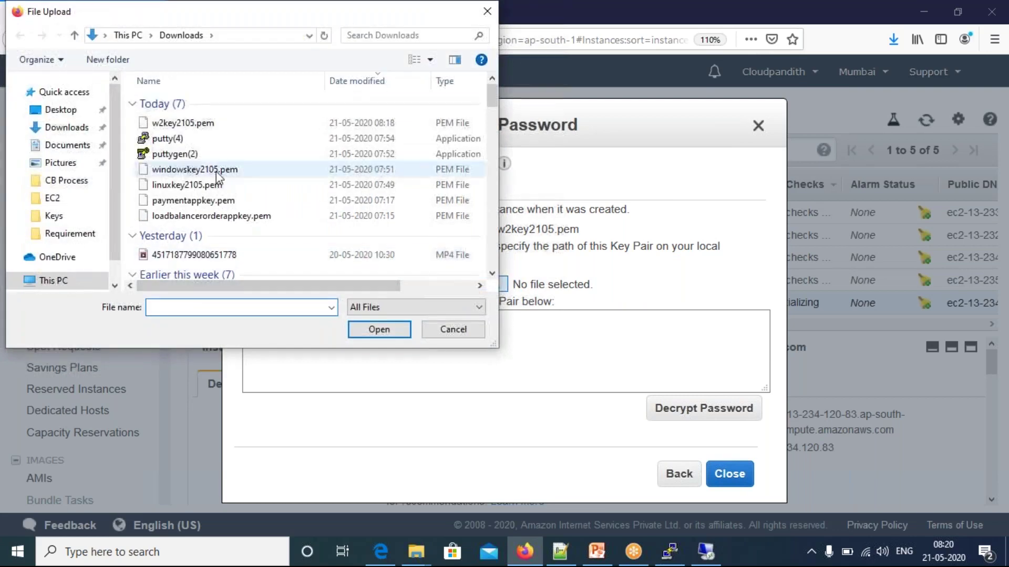
click(157, 122)
click(379, 330)
click(695, 411)
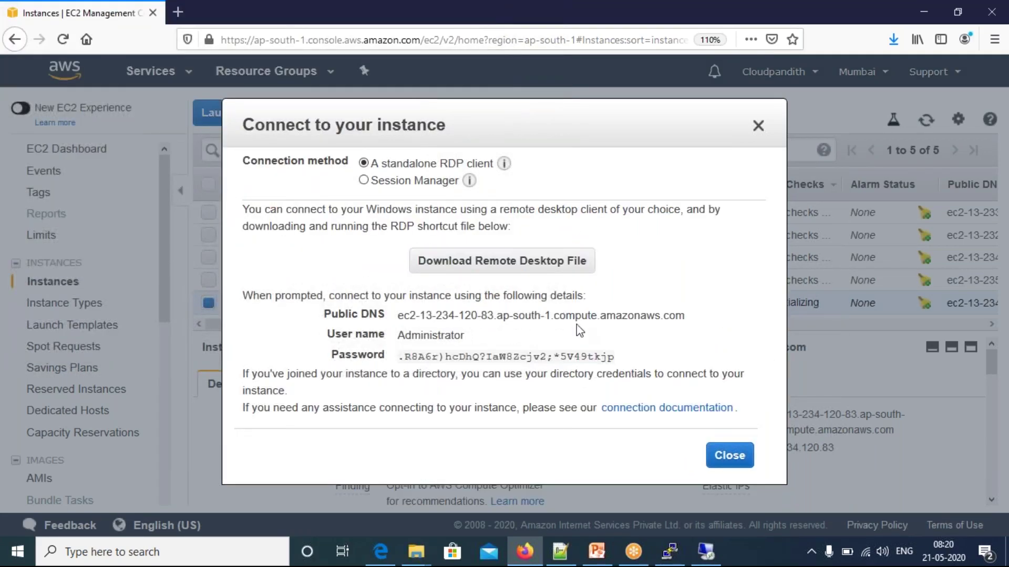
Step: Copy the decrypted administrator password, enter it in the Remote Desktop credentials prompt, and connect to 13.234.120.83
click(622, 356)
click(718, 547)
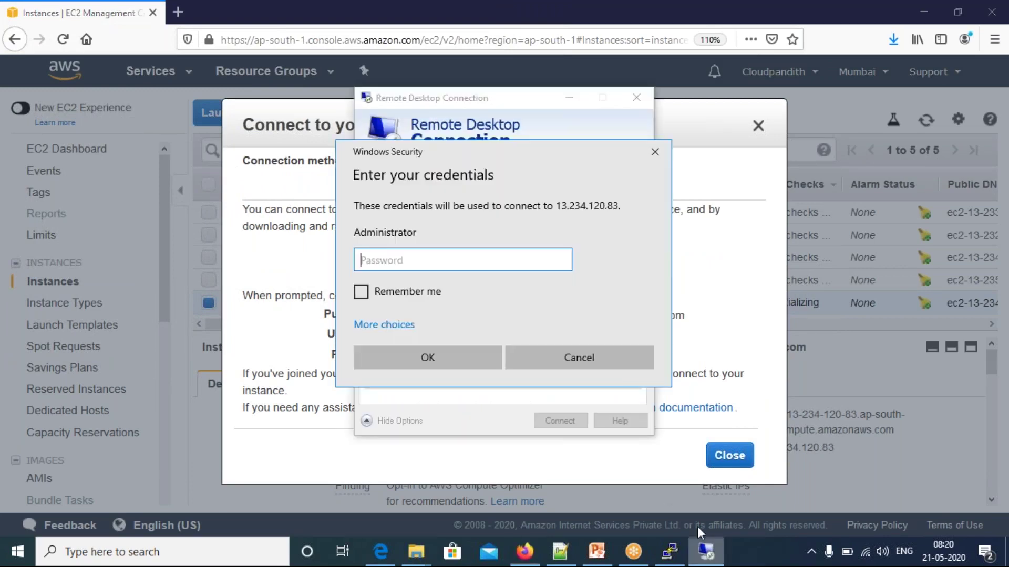
key(ctrl+v)
click(421, 357)
click(552, 388)
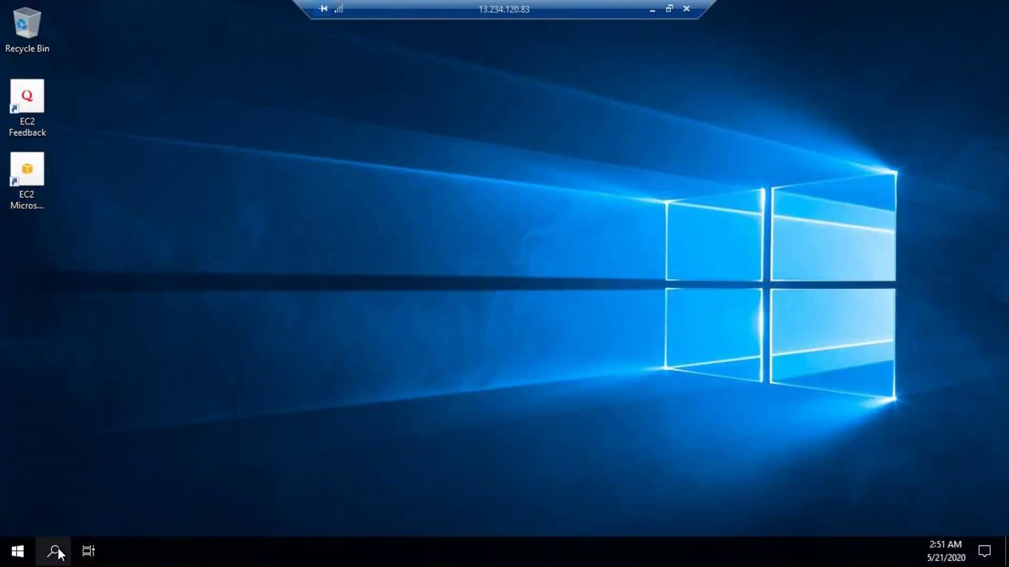
Step: Open Server Manager on the remote server, dismiss the Windows Admin Center notice, and try to start adding roles and features
click(30, 554)
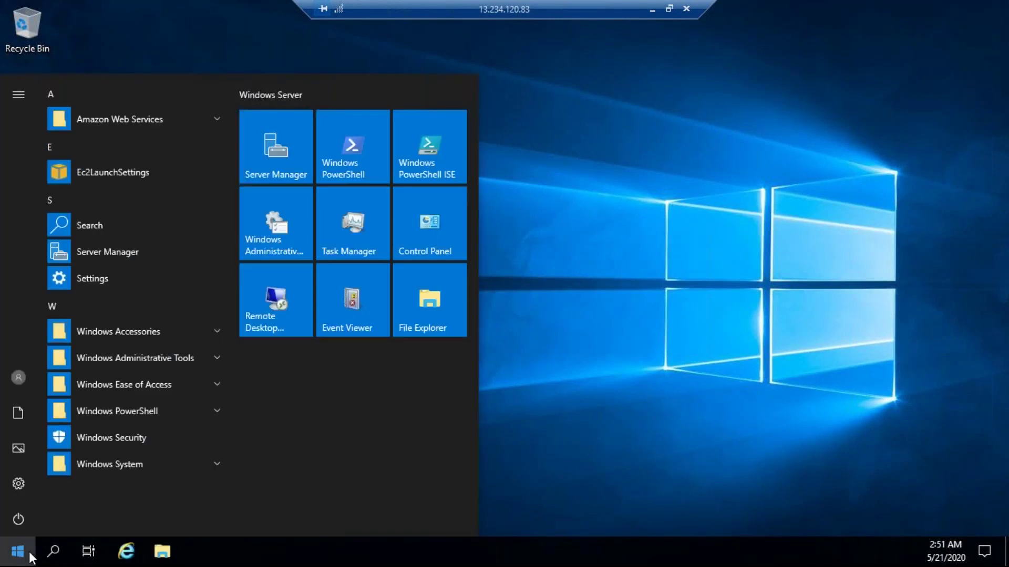
click(127, 250)
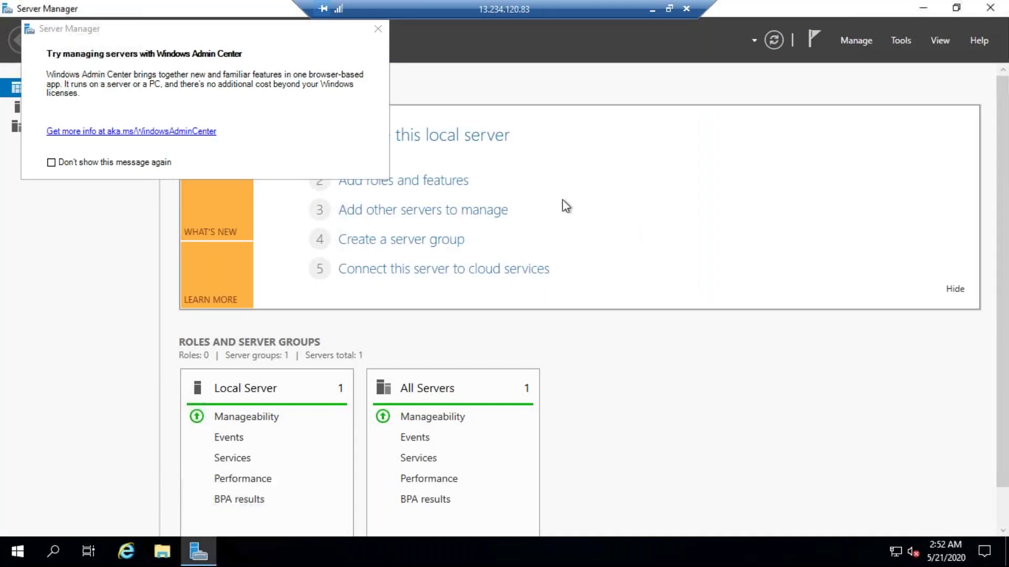
click(379, 29)
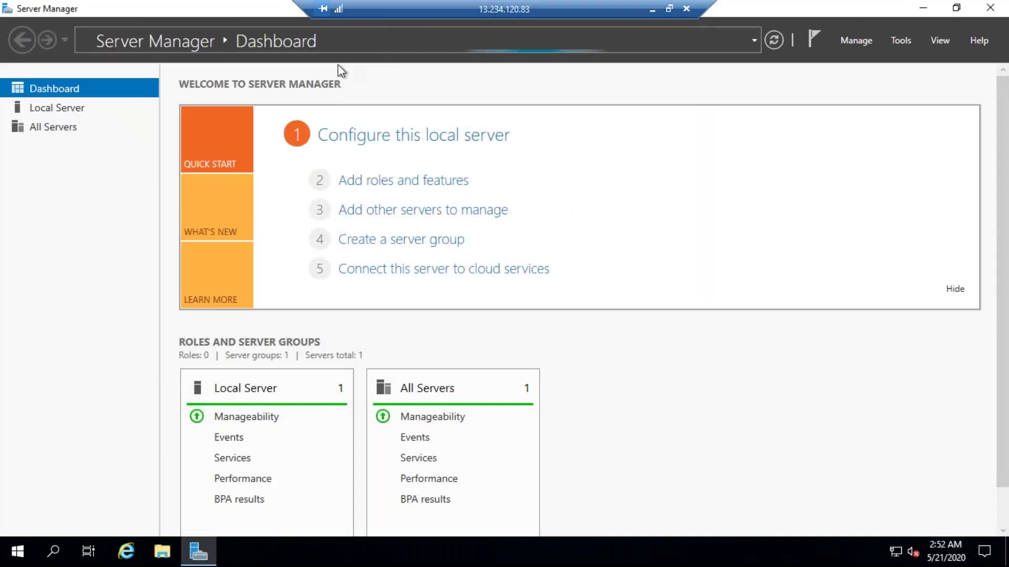
click(374, 180)
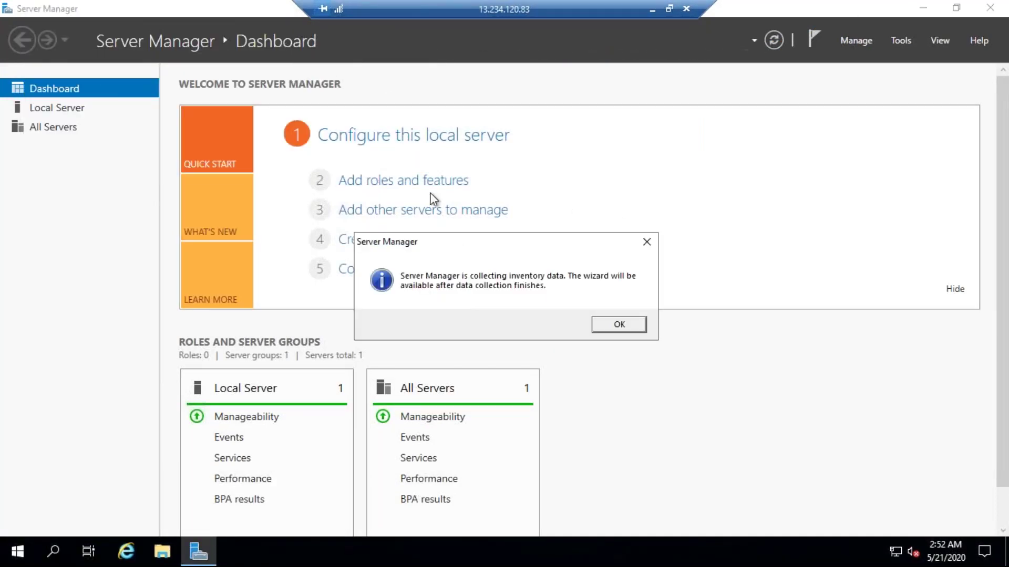
click(618, 323)
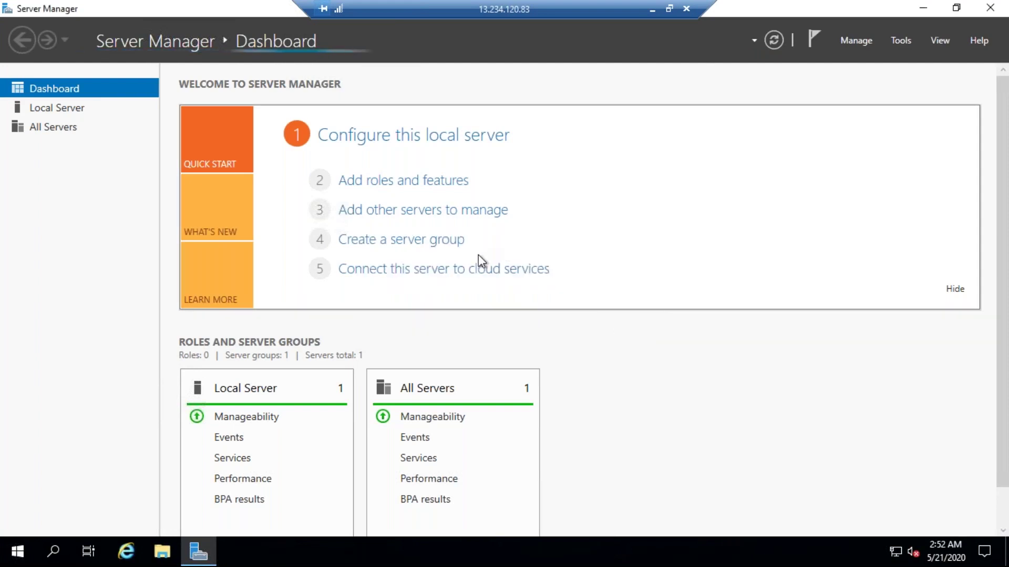
Step: View the contents of Local Disk (C:) in File Explorer and minimize its window
key(super+e)
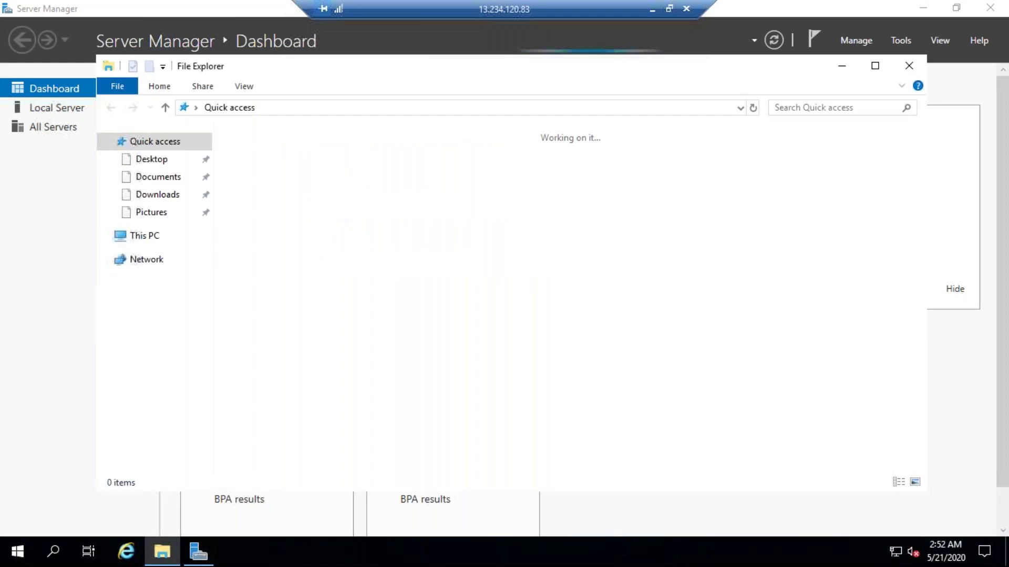
click(145, 241)
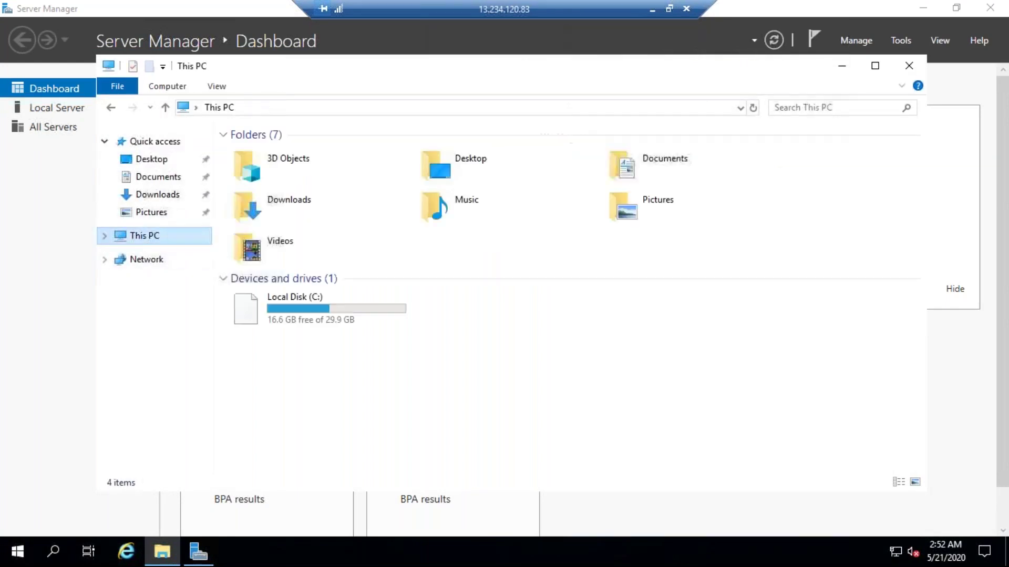
double_click(314, 311)
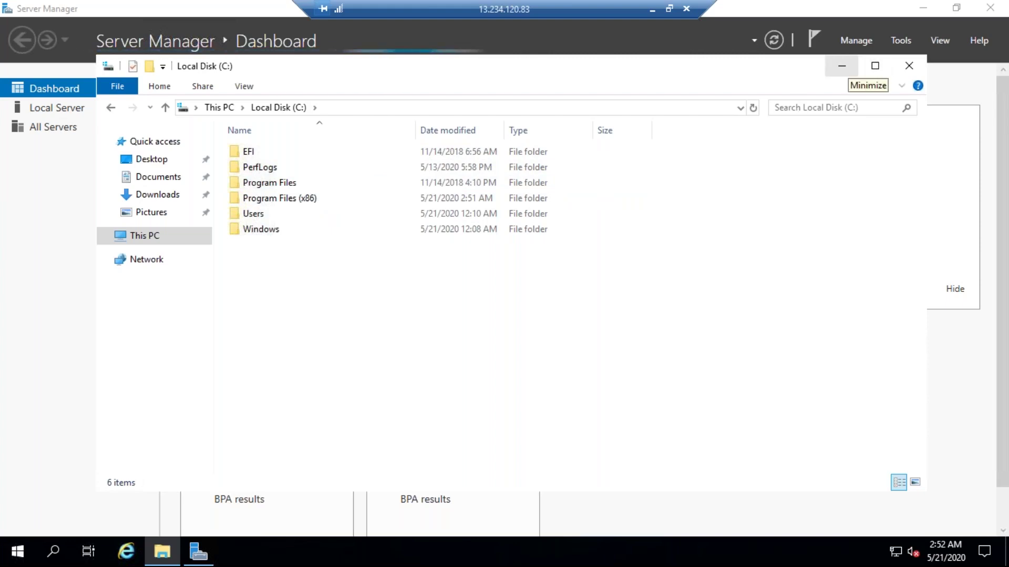
click(841, 66)
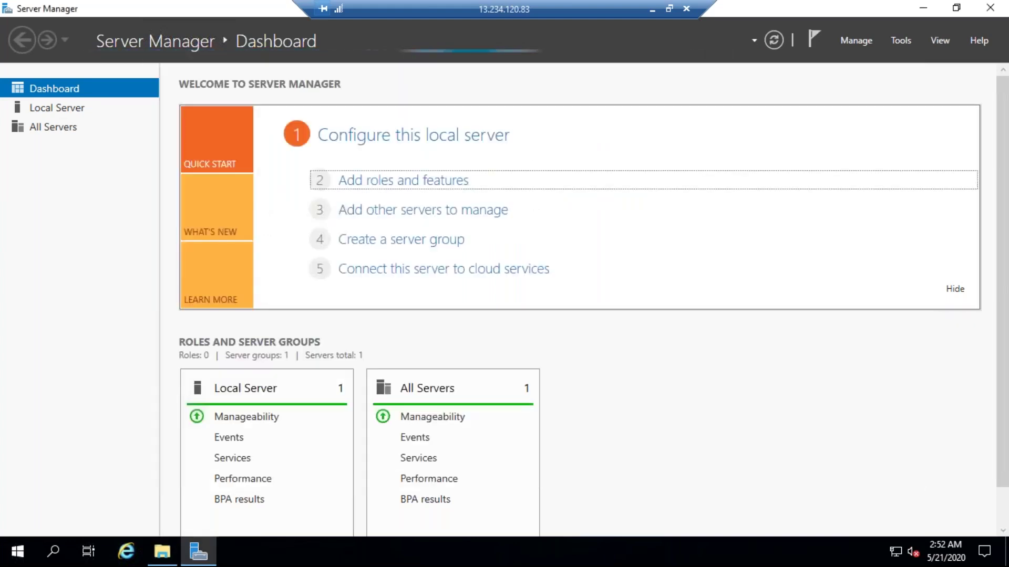
Step: Start the Add Roles and Features wizard with role-based installation and select Web Server (IIS), including its management tools
click(391, 184)
click(439, 437)
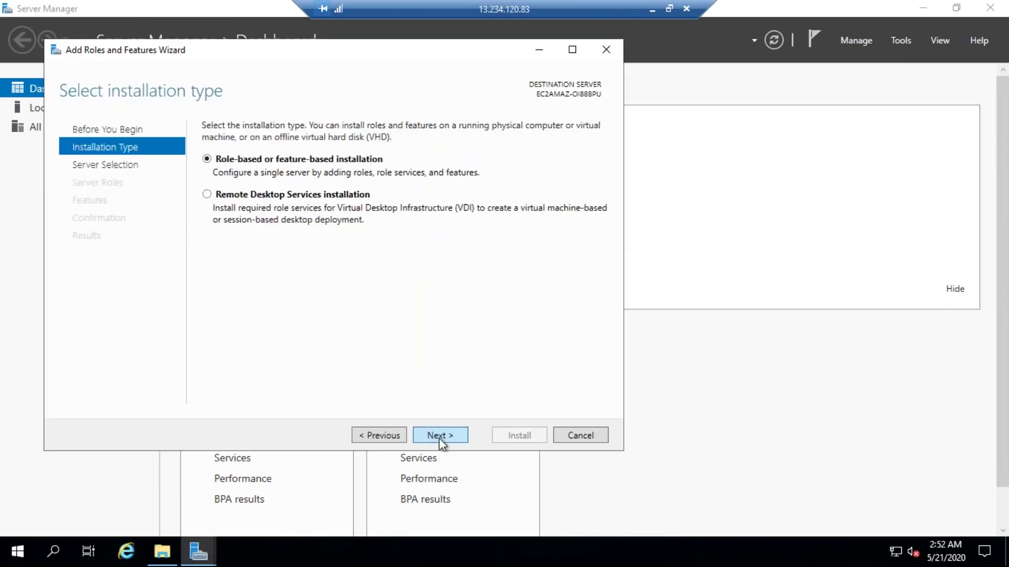
click(439, 436)
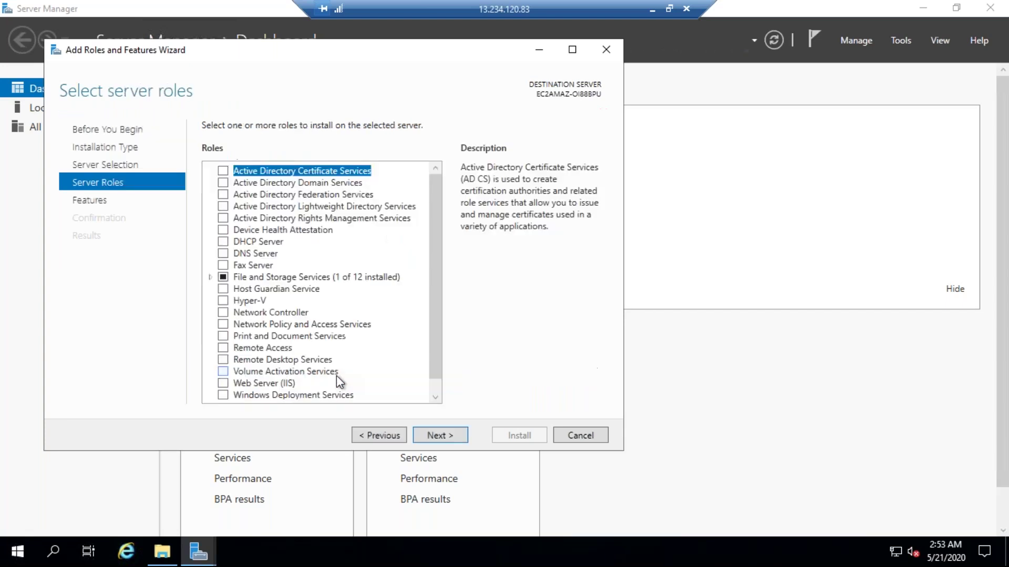
click(272, 384)
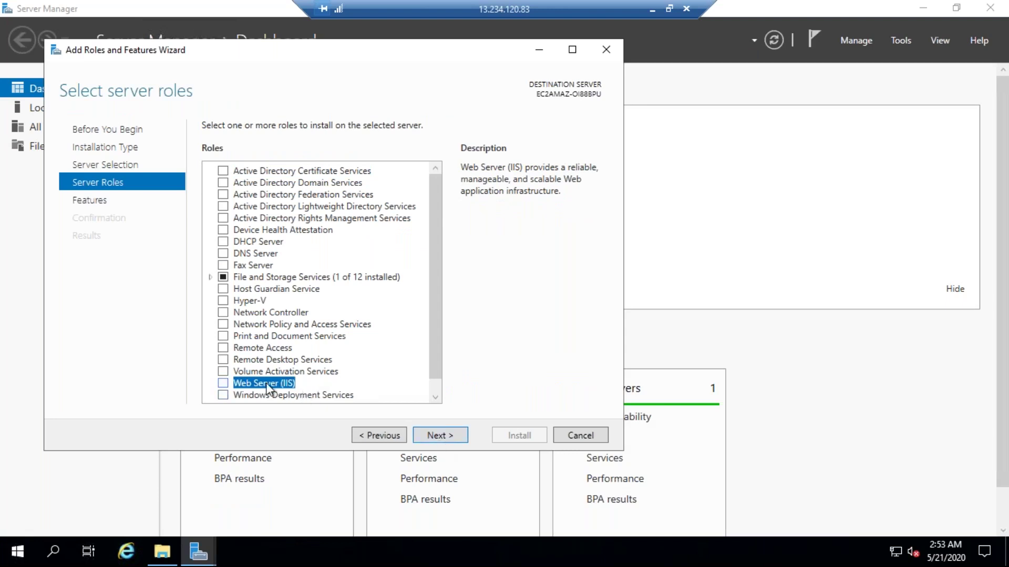
click(224, 383)
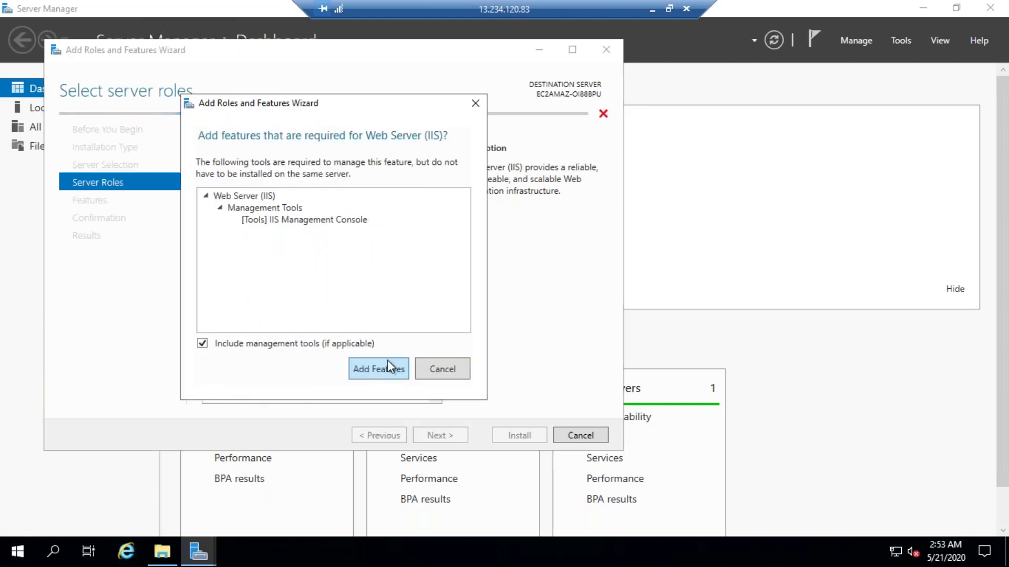
click(388, 366)
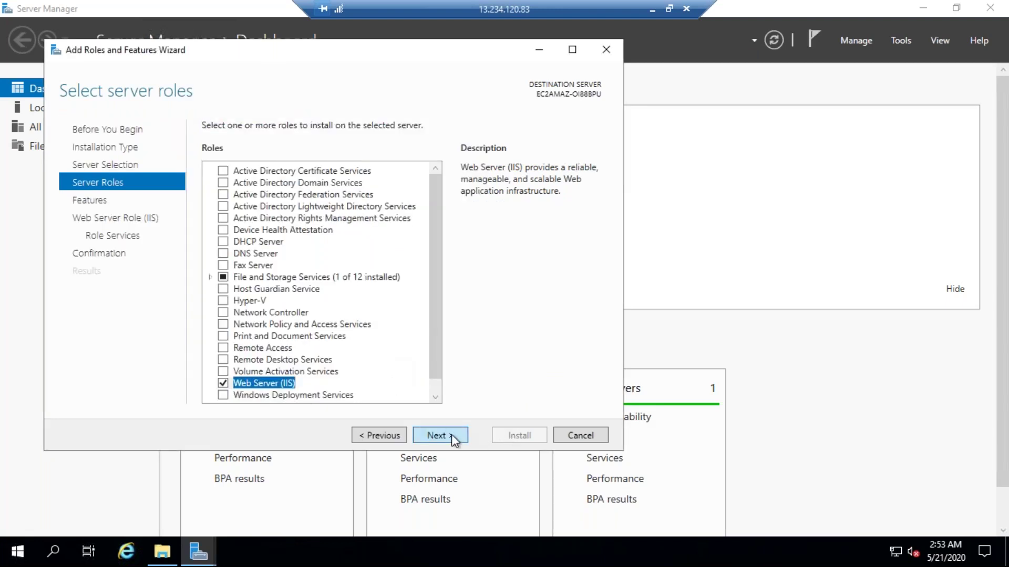
Step: Accept the default features and role services and install the Web Server (IIS) role
click(452, 435)
click(452, 435)
click(452, 435)
click(451, 435)
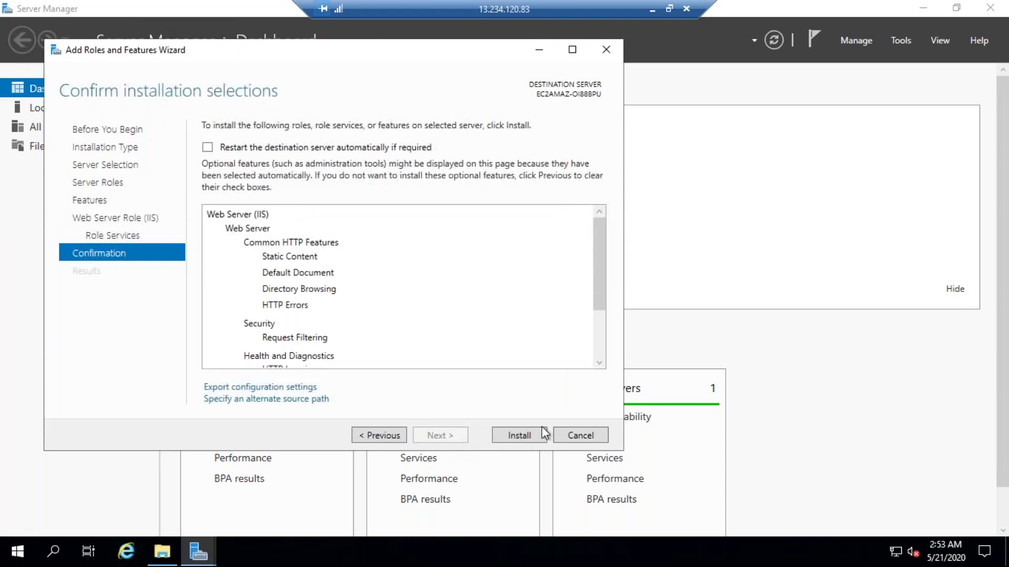
click(519, 435)
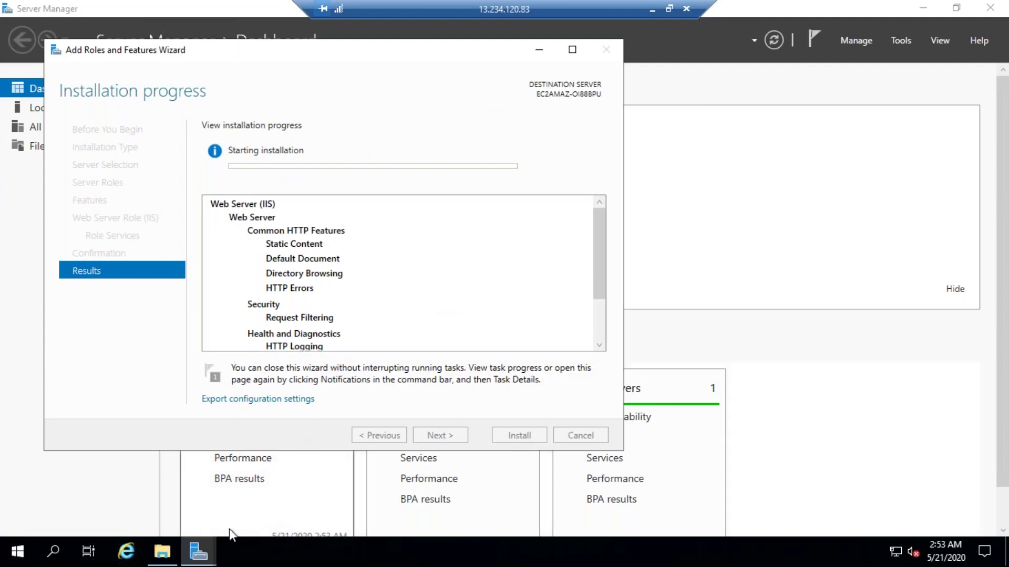
Step: Write "<h1>This is from windows2 machine which listens on port 8080</h1>" in a new Notepad document on the remote server
click(162, 551)
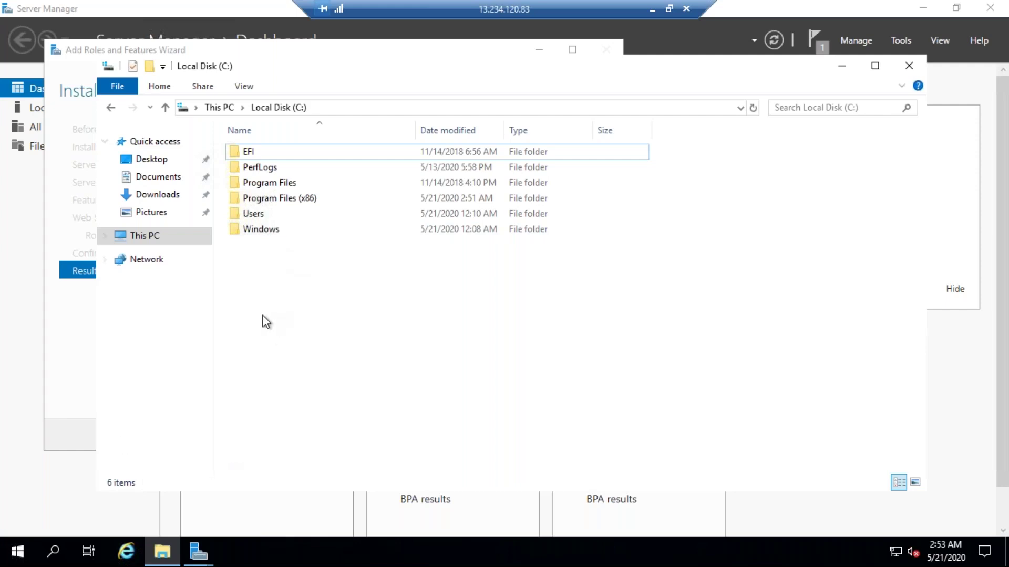
click(54, 553)
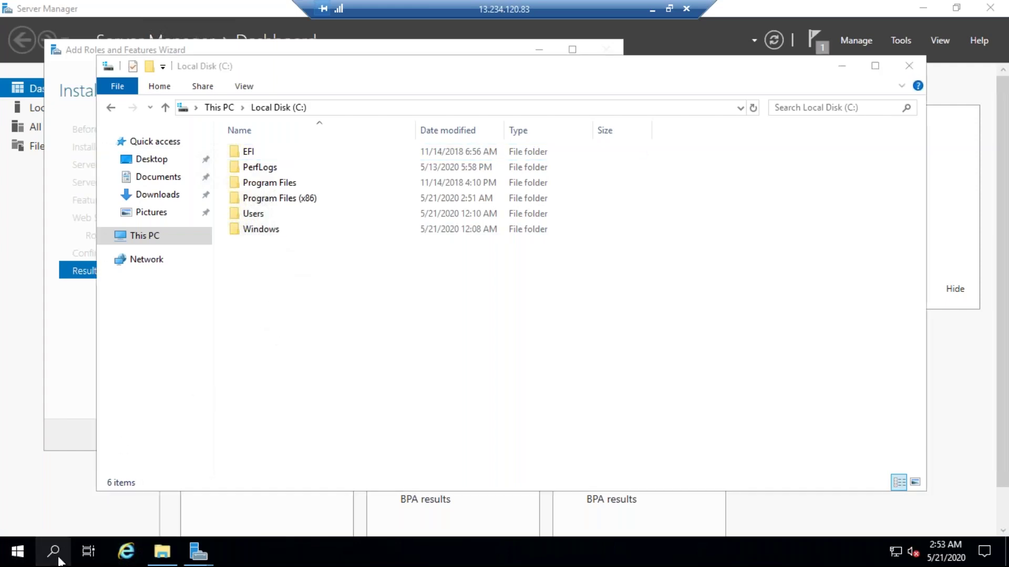
text(note)
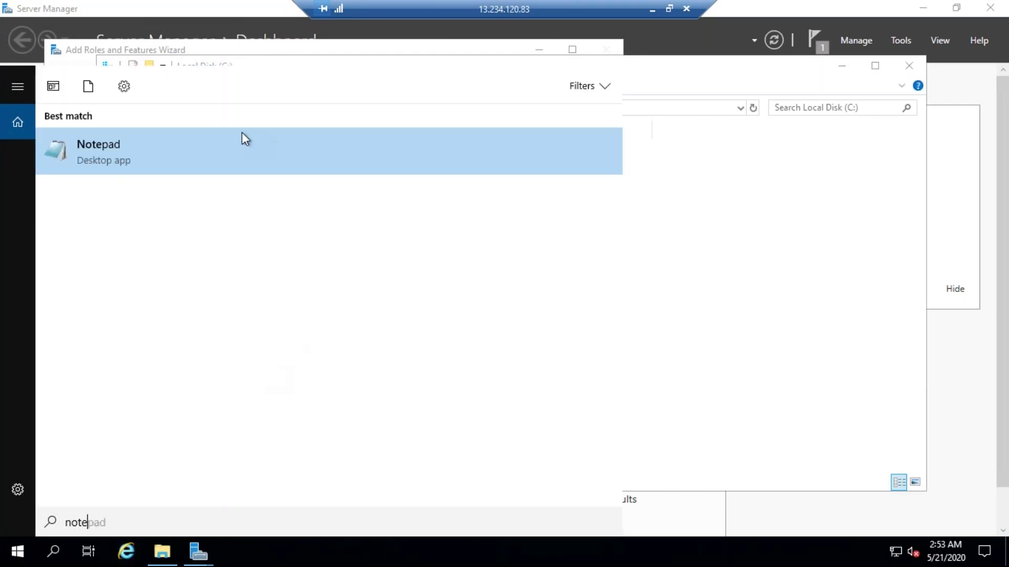
click(242, 138)
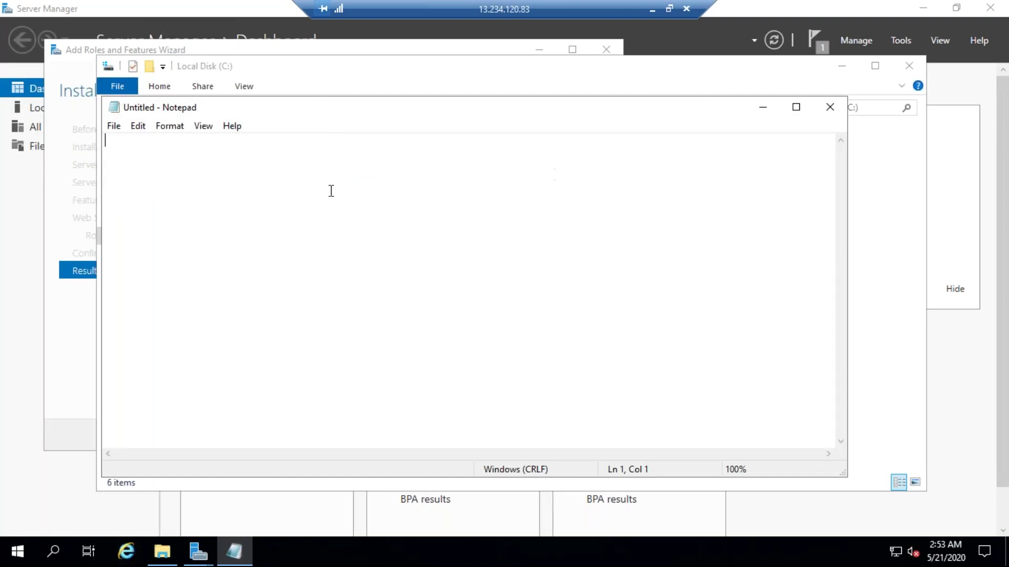
text(<h1>Tnis)
key(BackSpace)
key(BackSpace)
key(BackSpace)
text(his is from windows)
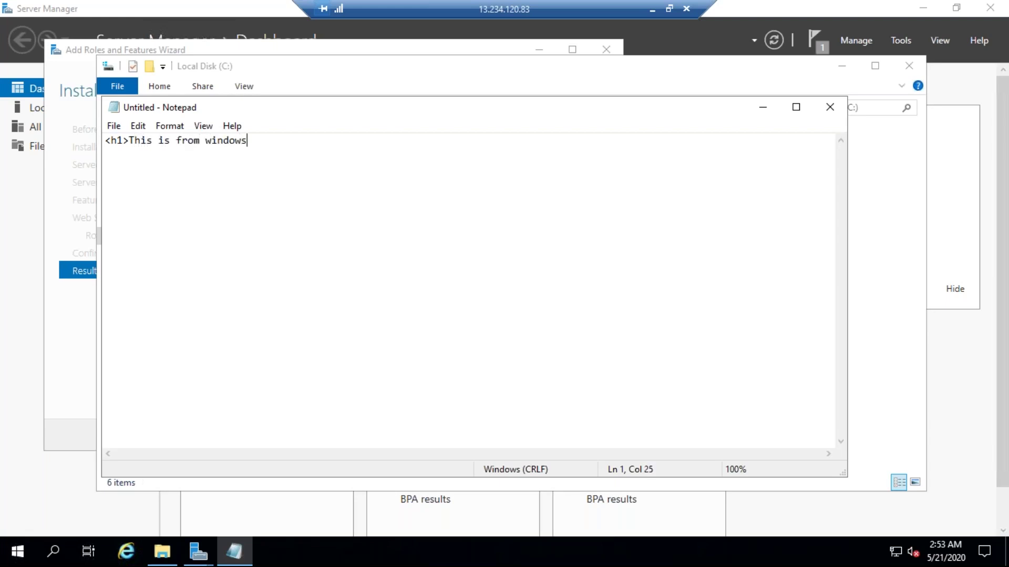
text(2 machine which listens on )
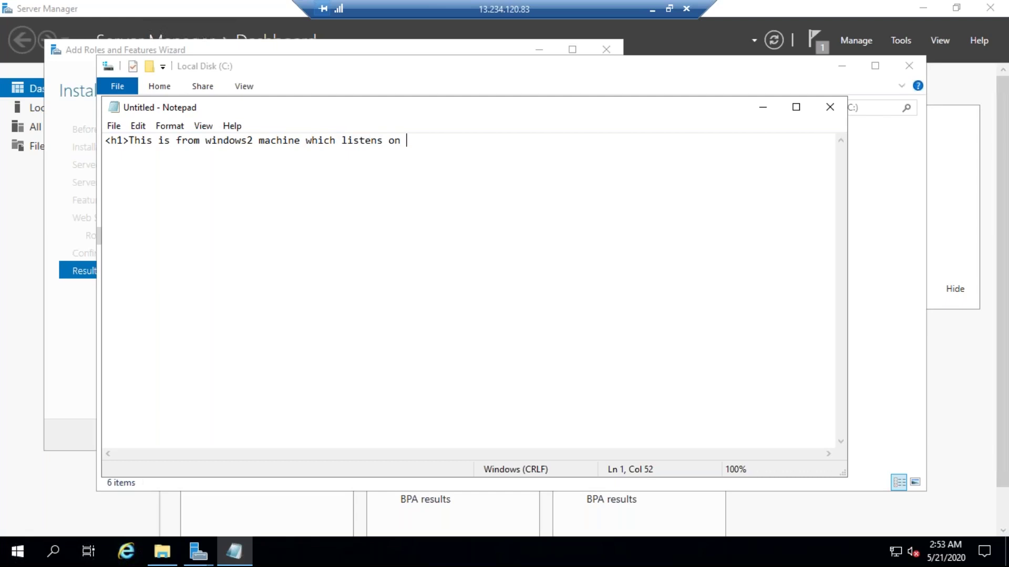
text(port 8080<h1)
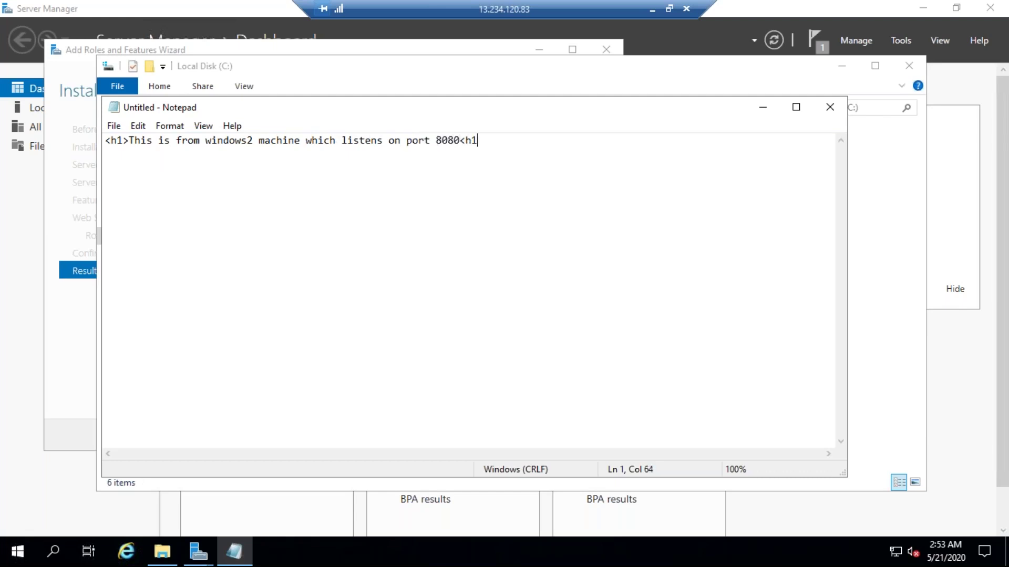
text(h1)
Step: Start saving the Notepad document and choose C:\inetpub\wwwroot as the destination folder
key(ctrl+s)
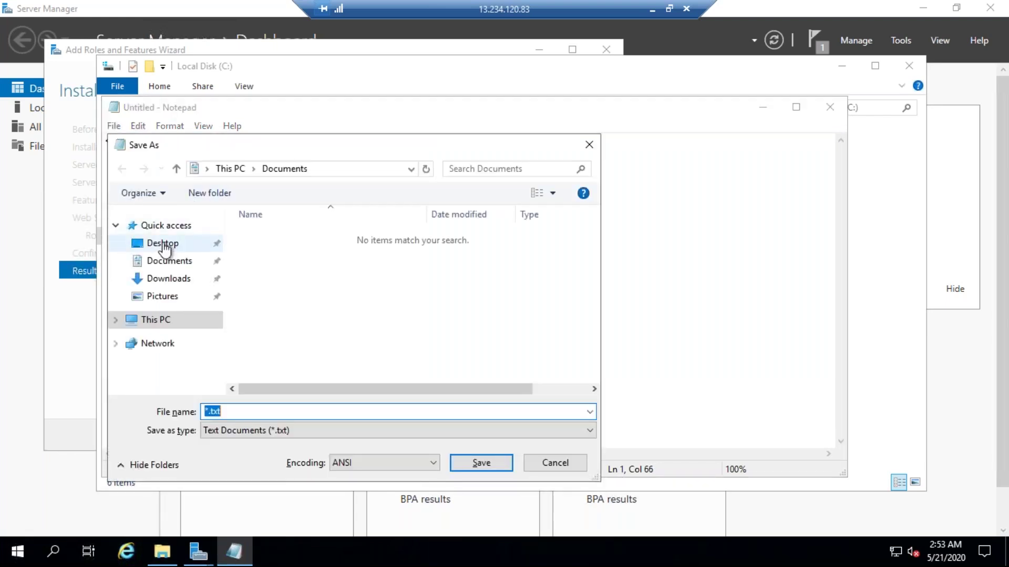
click(162, 245)
click(121, 321)
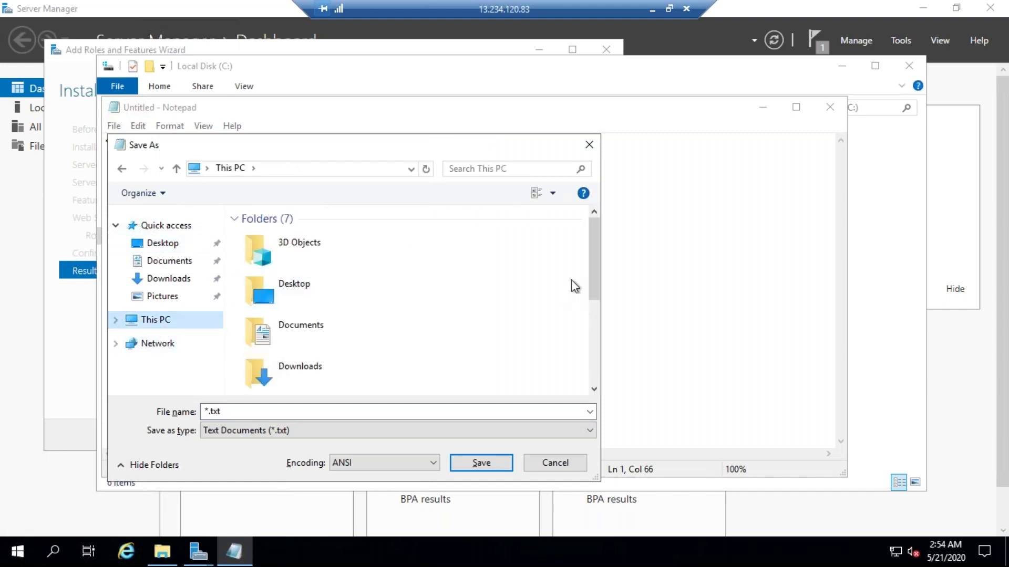
scroll(593, 321, down, 5)
double_click(308, 377)
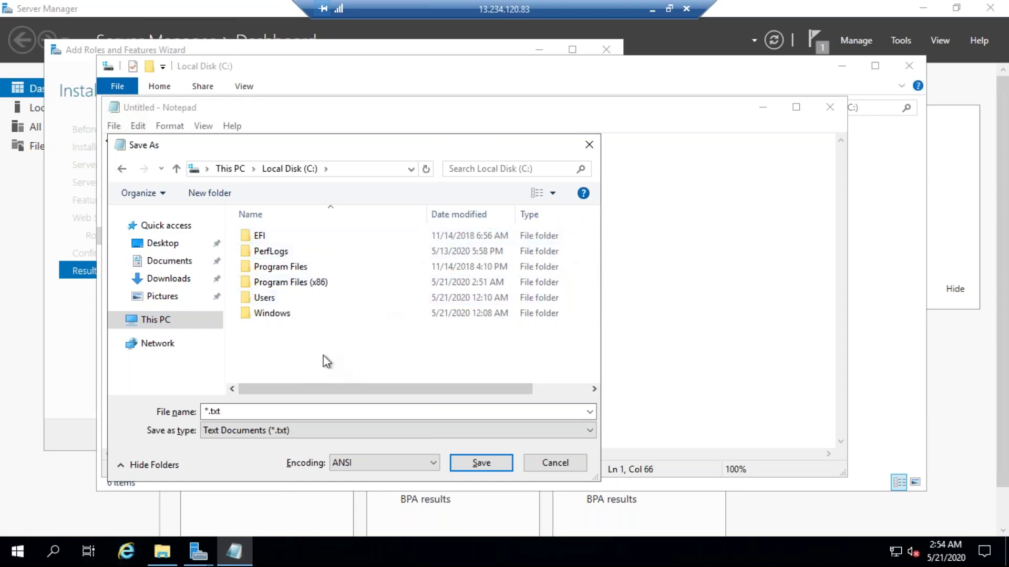
click(170, 245)
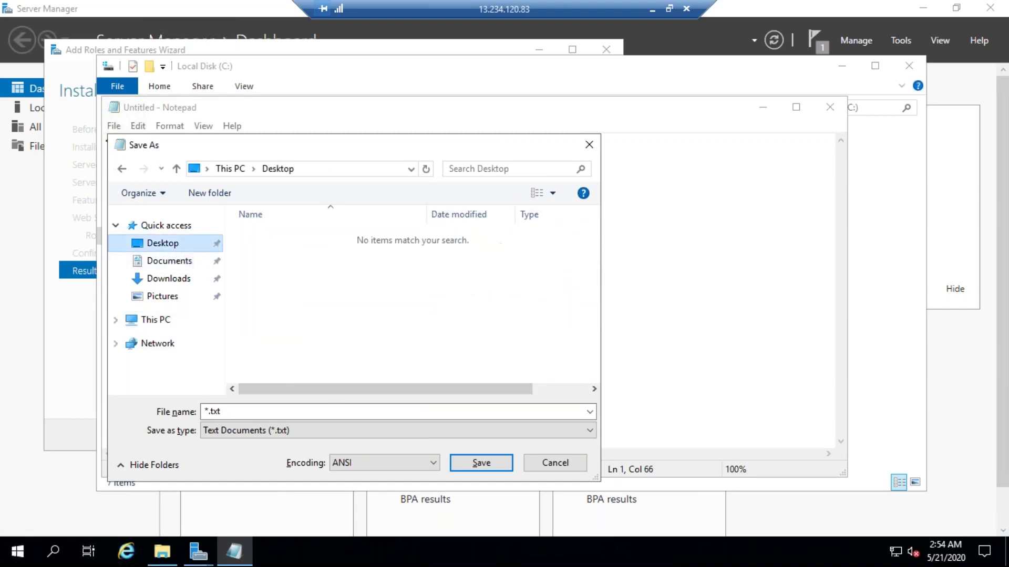
click(169, 320)
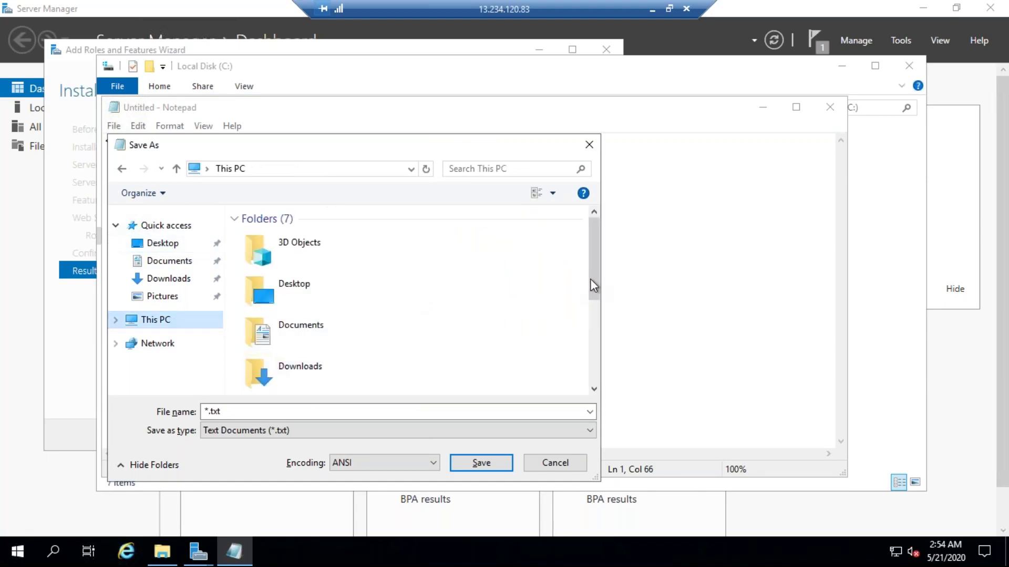
drag(595, 285, 590, 391)
double_click(362, 373)
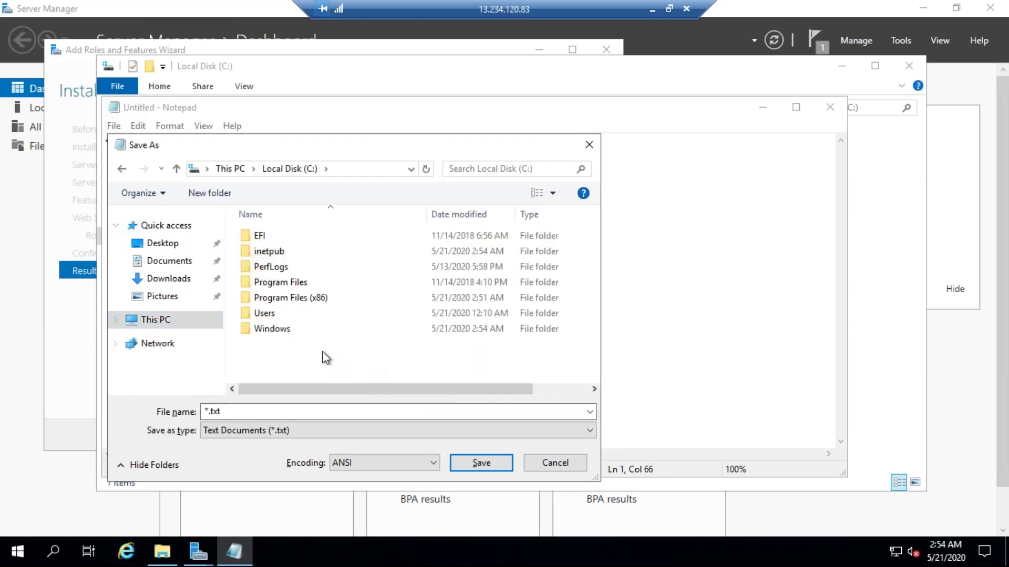
click(264, 250)
double_click(263, 250)
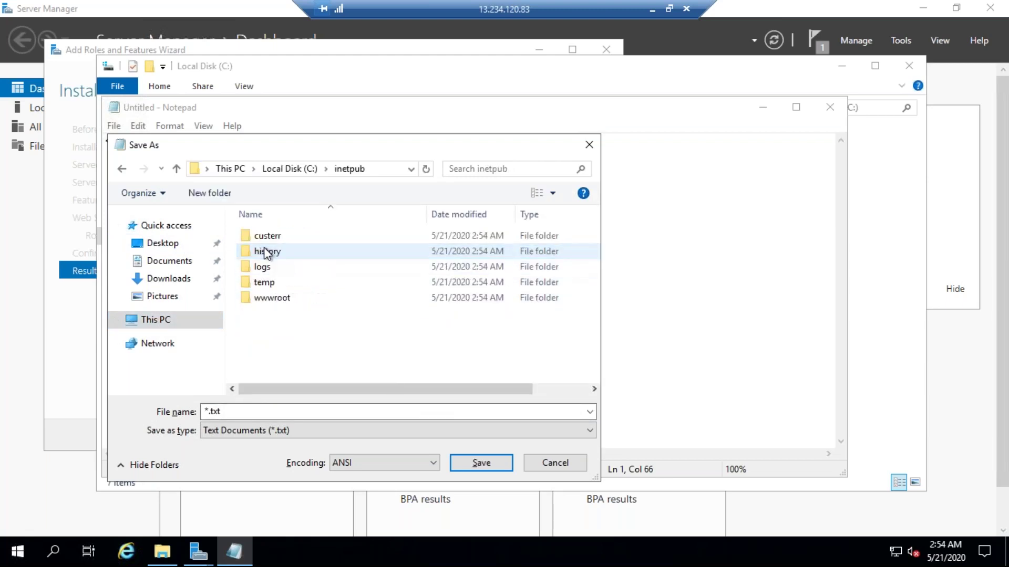
double_click(272, 297)
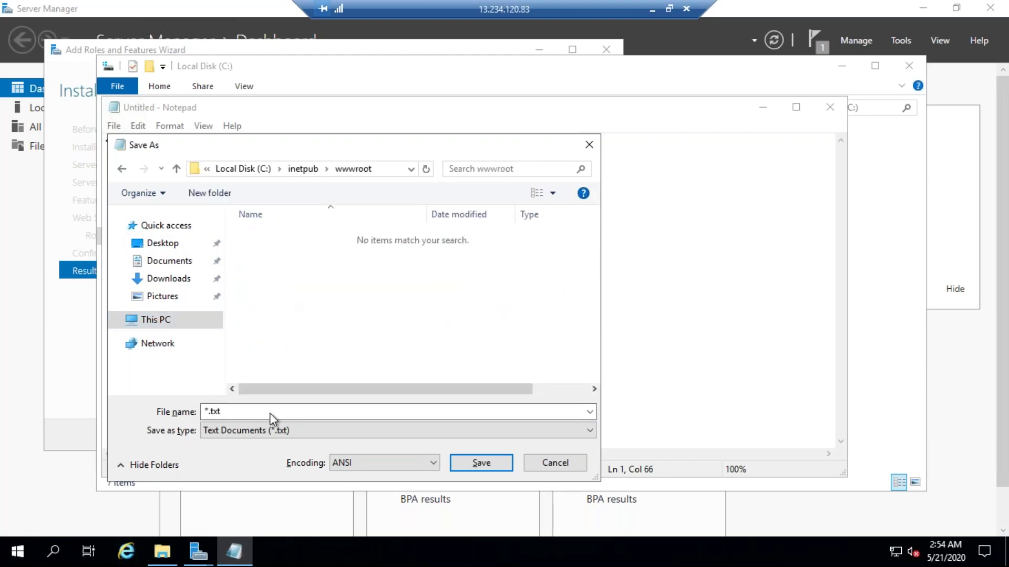
Step: Save the document as index.html with the file type All Files, then minimize Notepad and close the Local Disk (C:) window
click(241, 431)
click(229, 459)
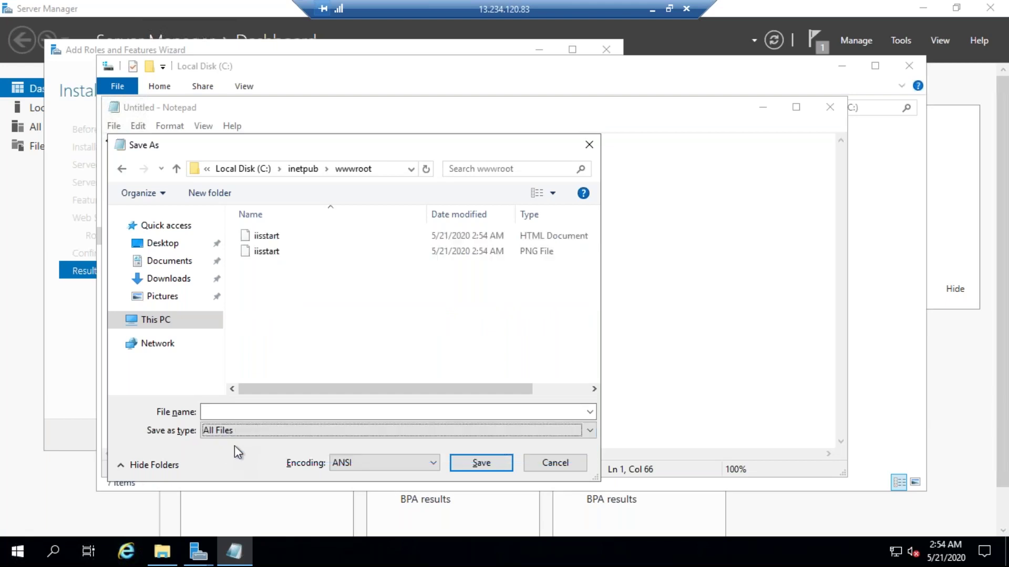
click(231, 414)
text(index.html)
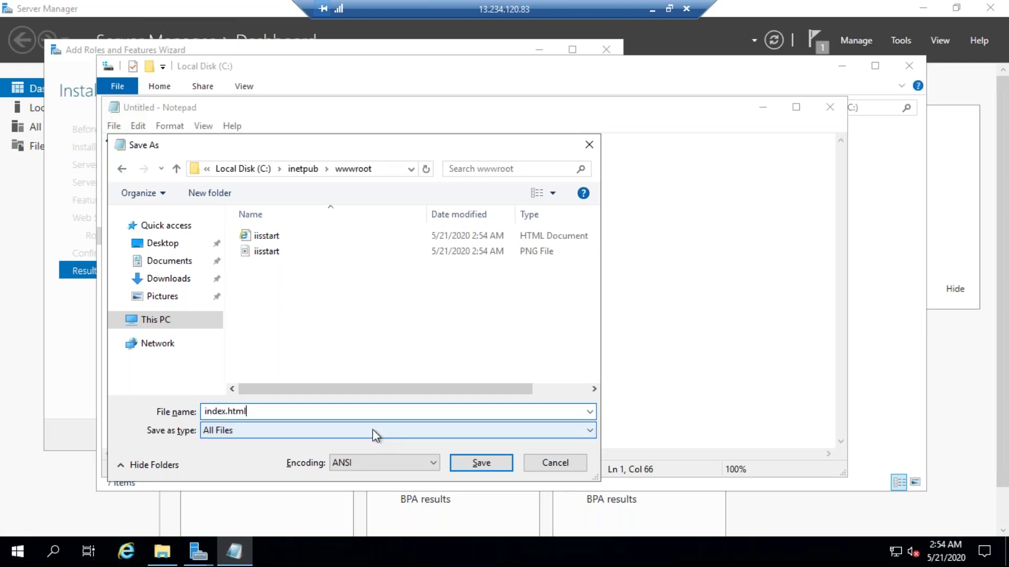
click(479, 463)
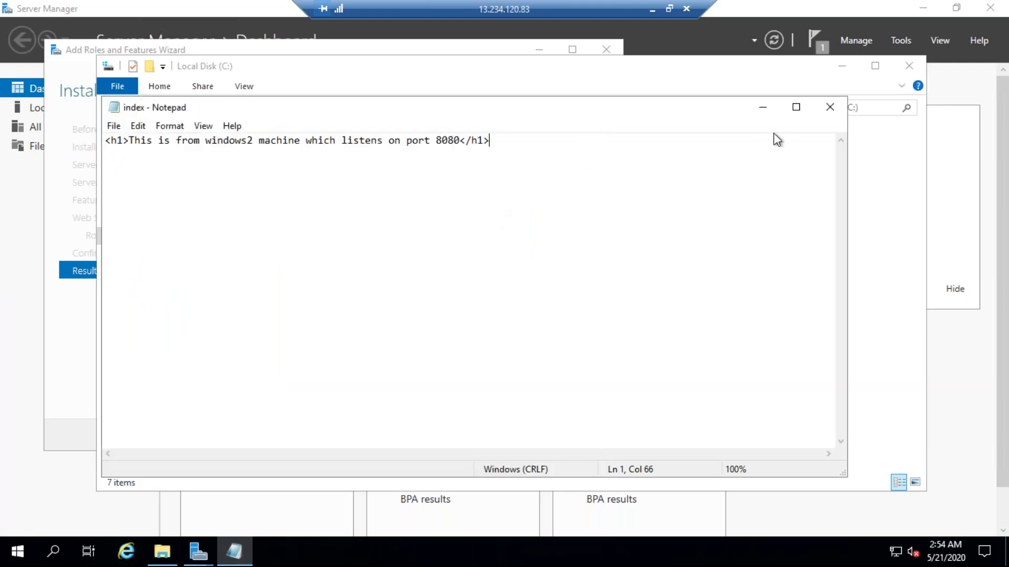
click(761, 108)
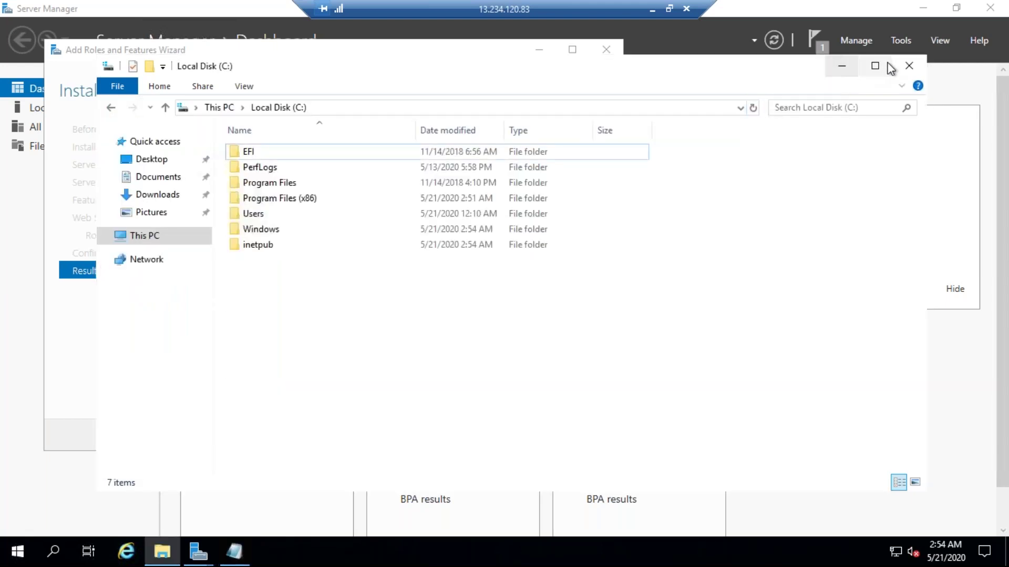
click(909, 65)
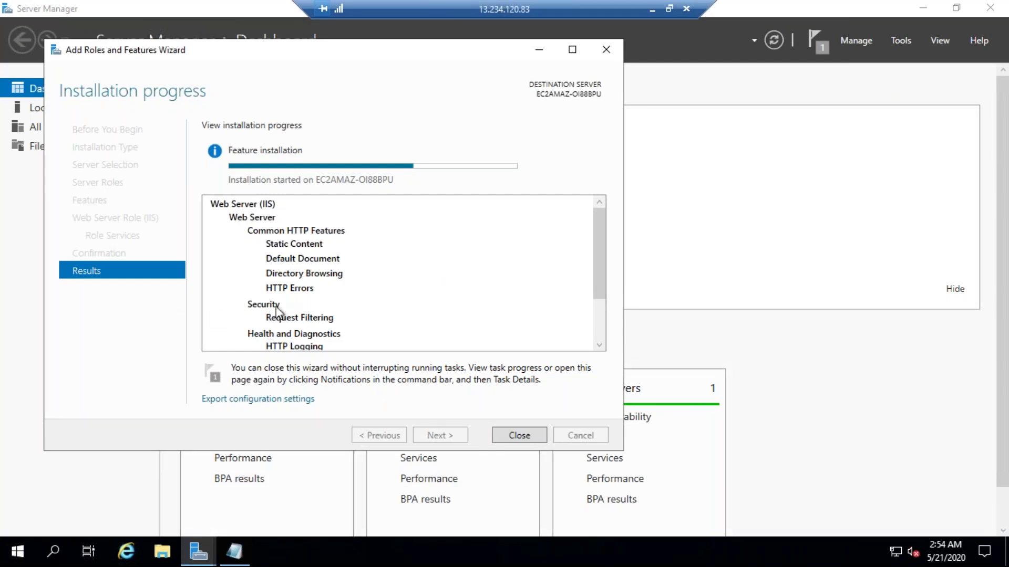
Step: Check the Web Server (IIS) installation progress and close the Add Roles and Features wizard once the installation is complete
key(super+d)
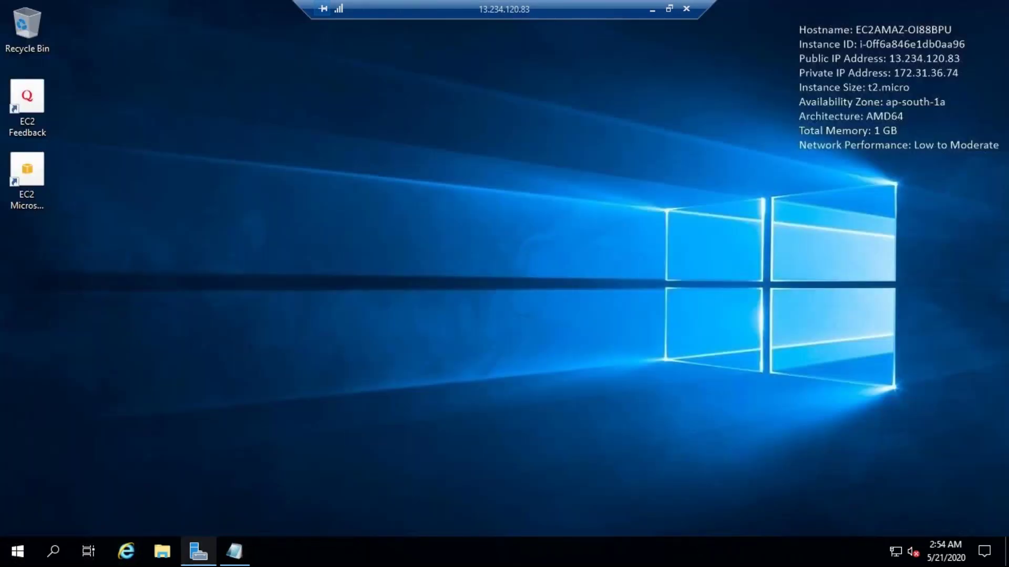
drag(581, 6, 440, 2)
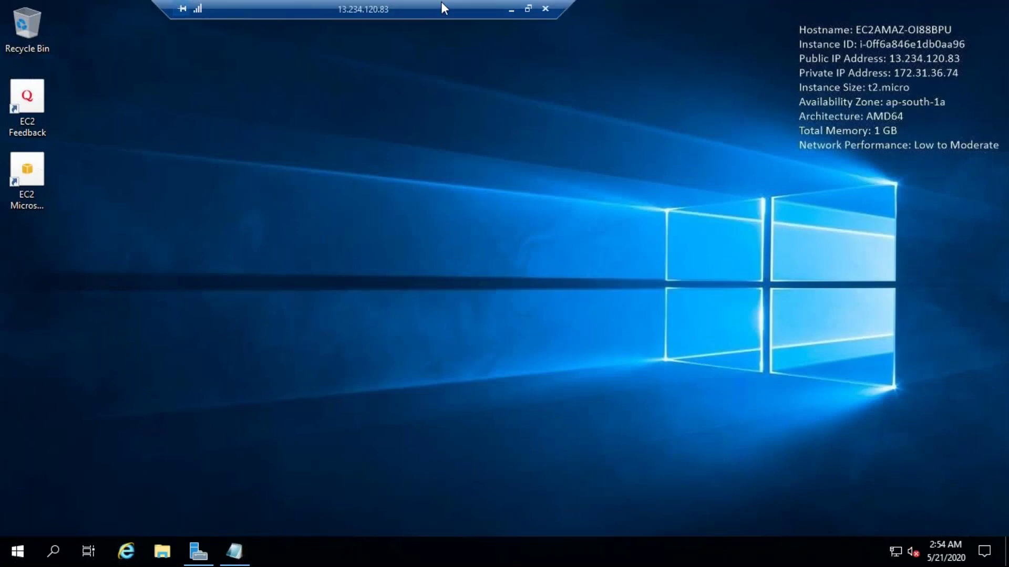
click(198, 551)
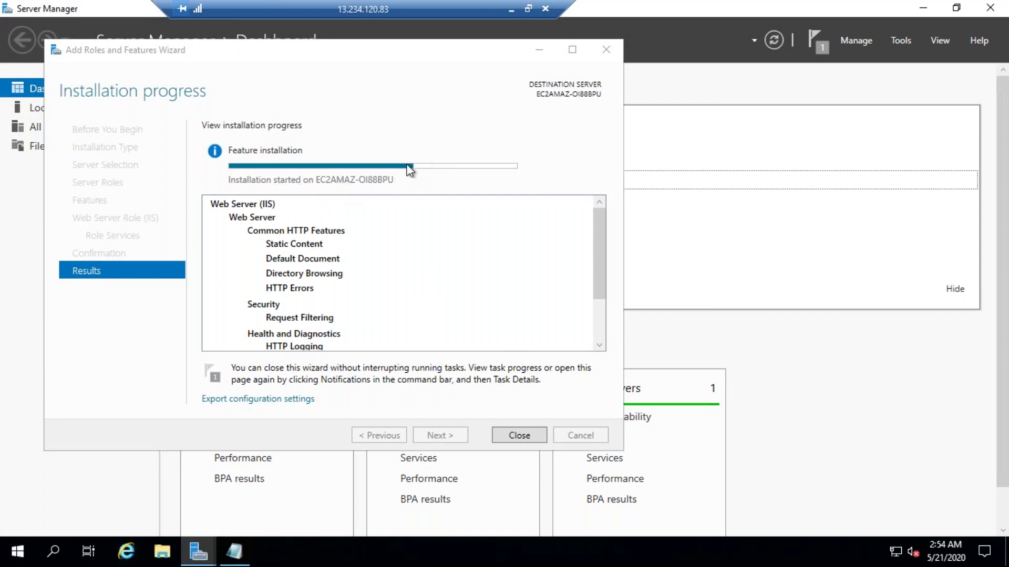
click(440, 166)
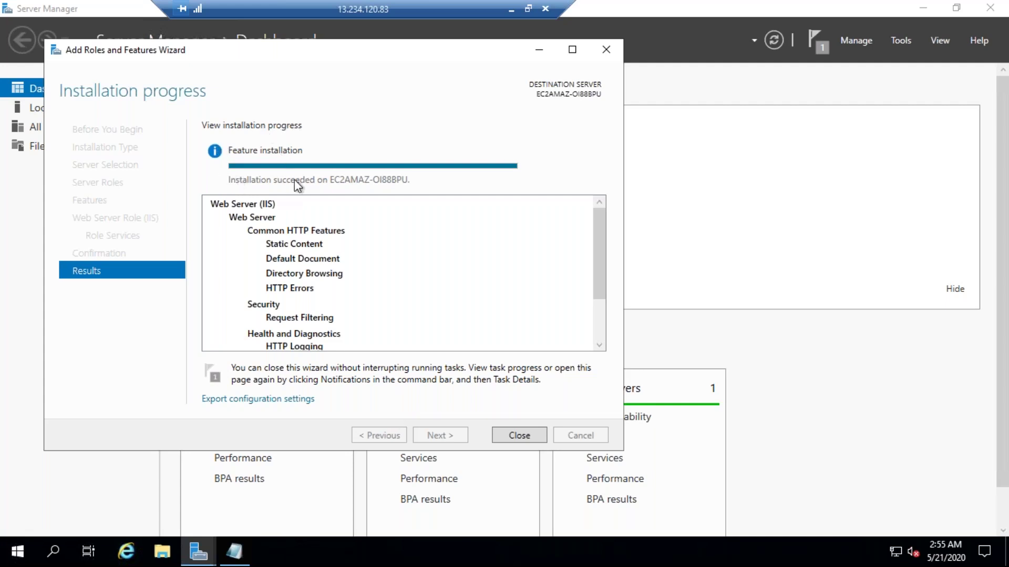
click(519, 437)
Step: Copy the w8080 instance's public IP from the EC2 console and load 13.234.120.83:8080 in a new browser tab
click(510, 11)
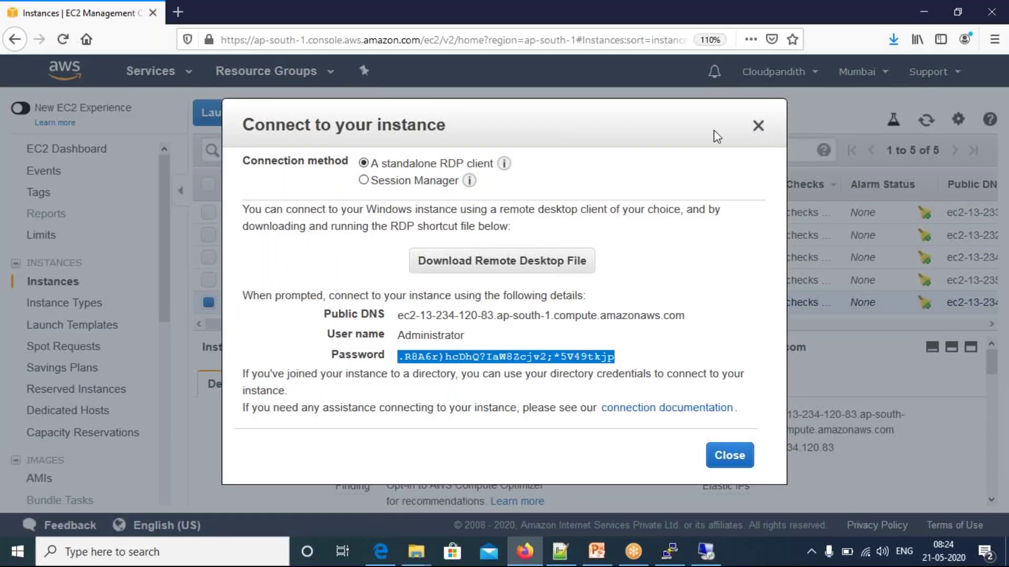
click(757, 125)
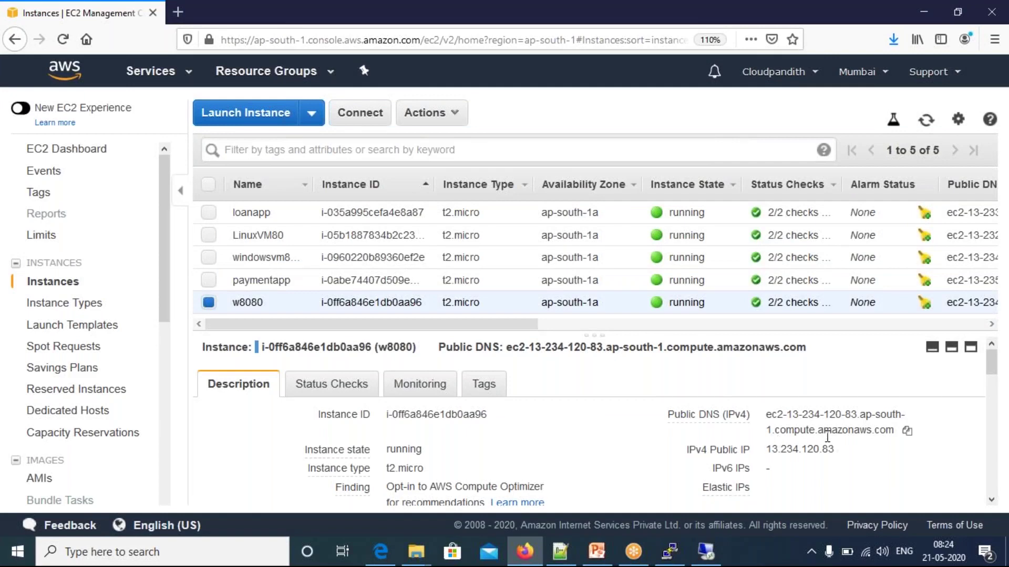
click(843, 449)
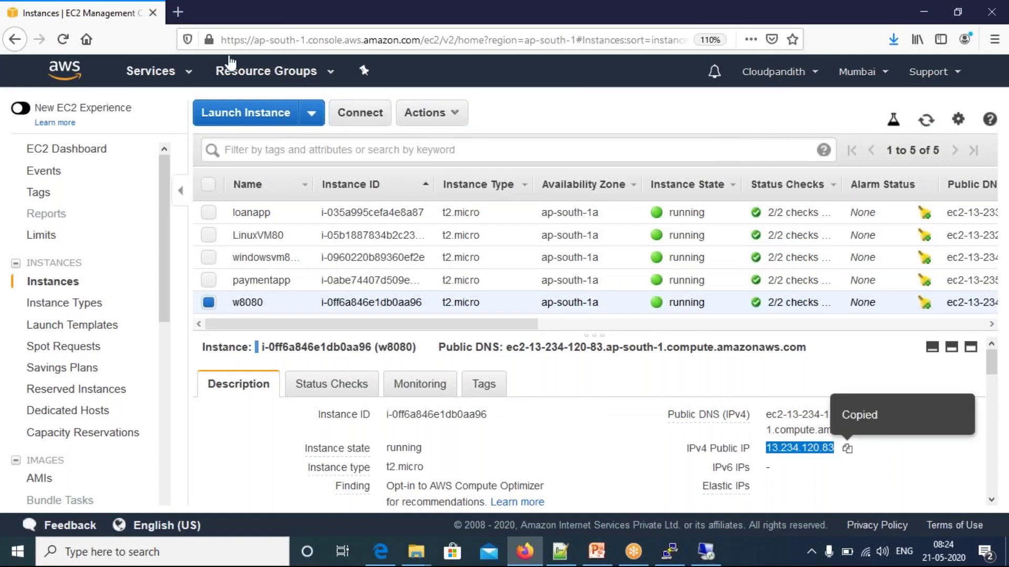
click(177, 21)
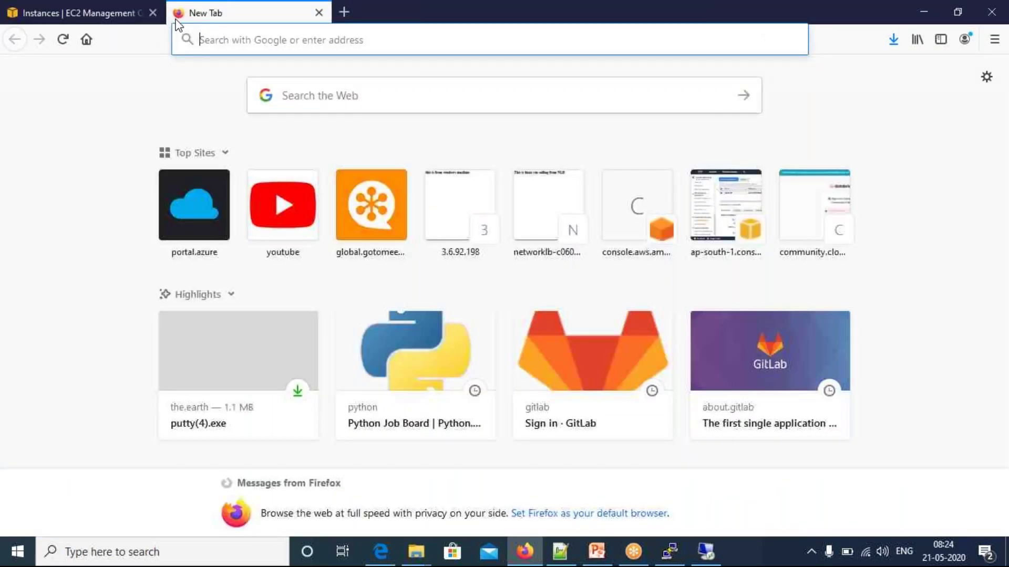
key(ctrl+v)
text(:8080)
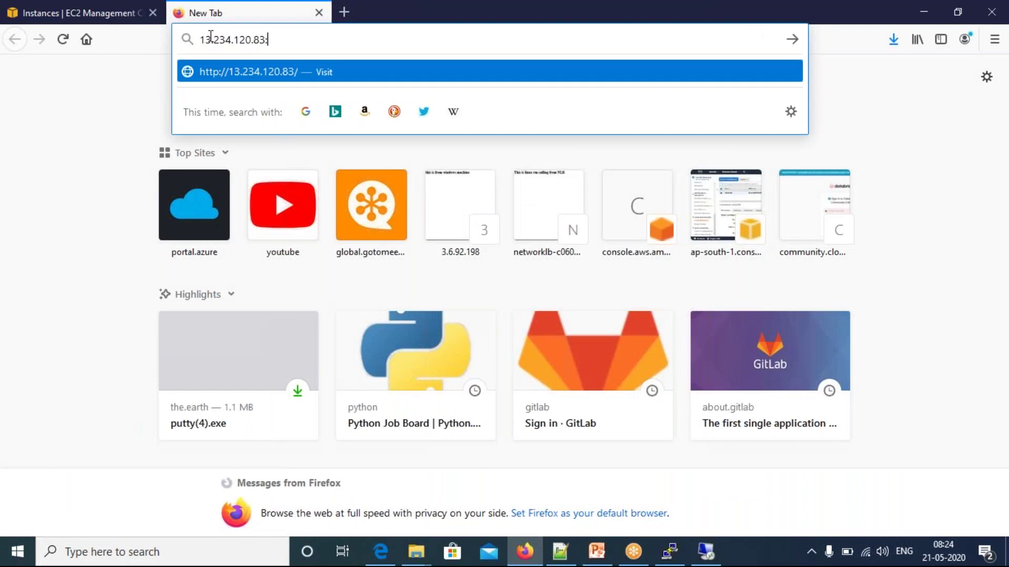
key(Return)
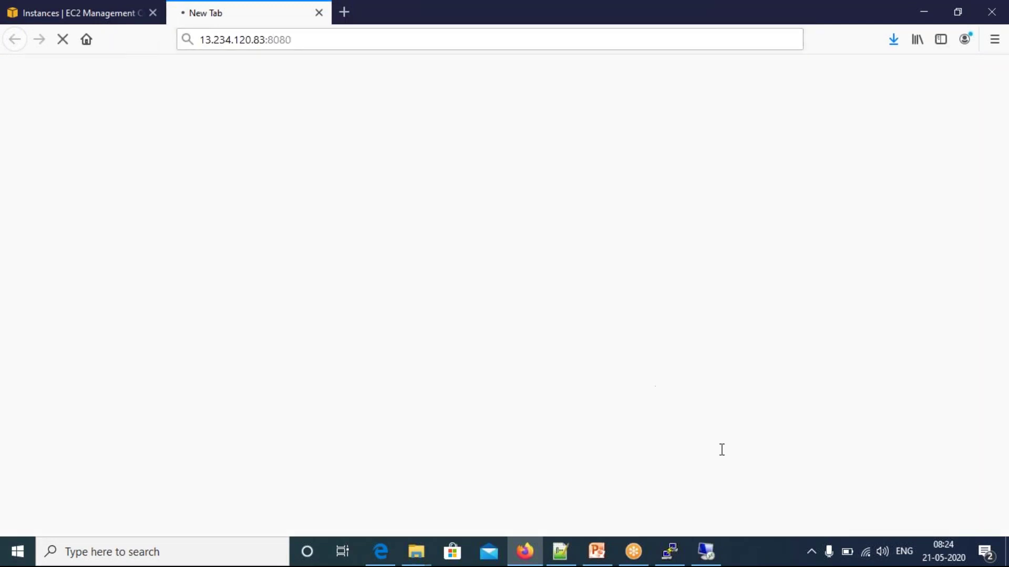
Step: Switch to the remote desktop session and open Windows Defender Firewall with Advanced Security by running wf.msc
click(683, 468)
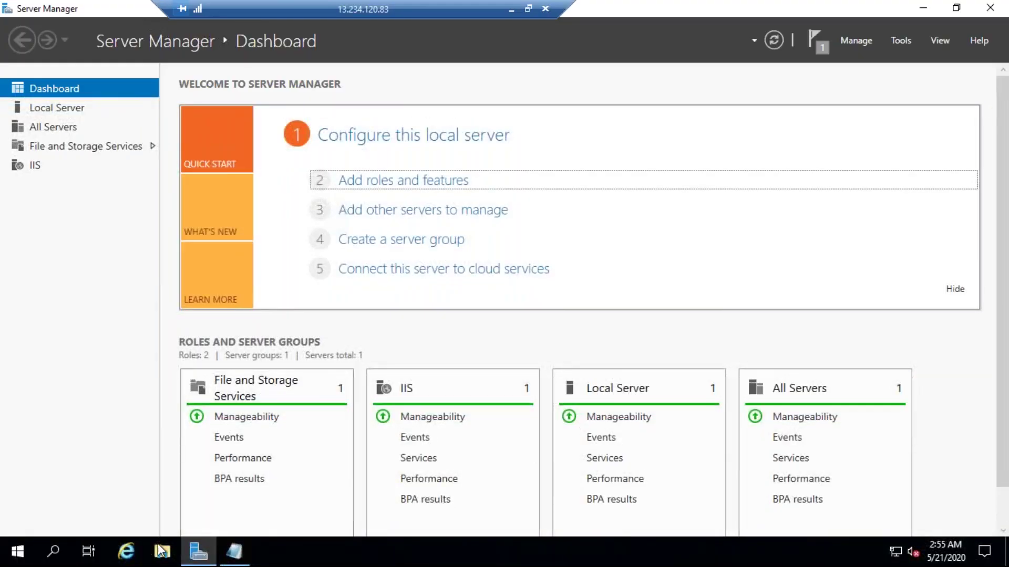
click(64, 561)
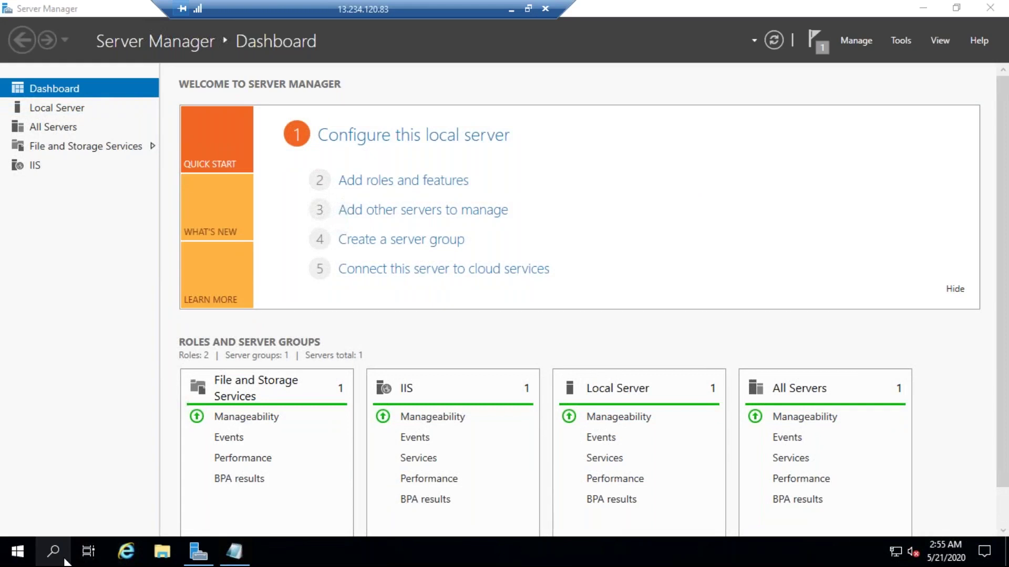
text(run)
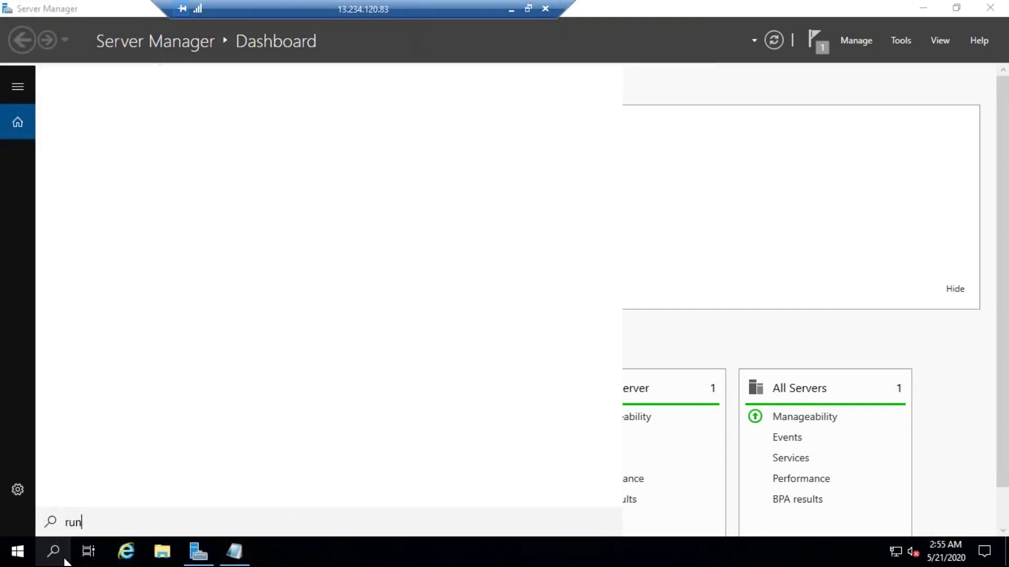
key(Return)
text(wf)
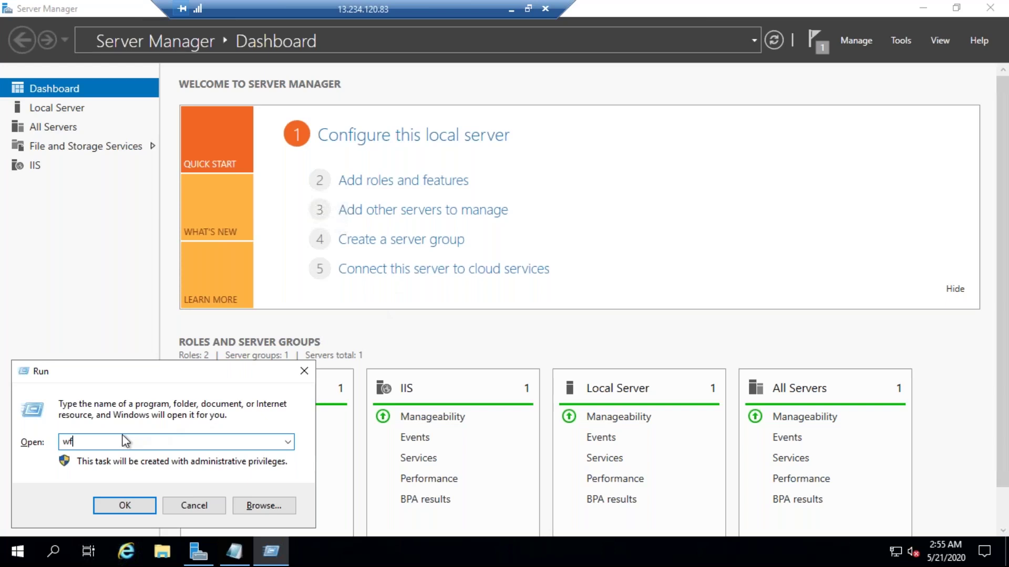
text(.)
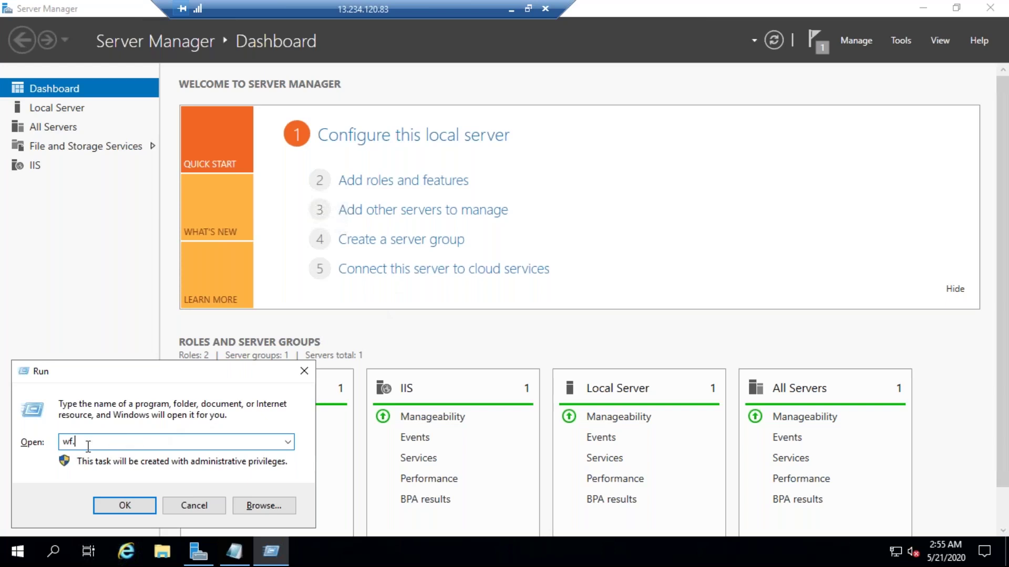
text(msc)
key(Return)
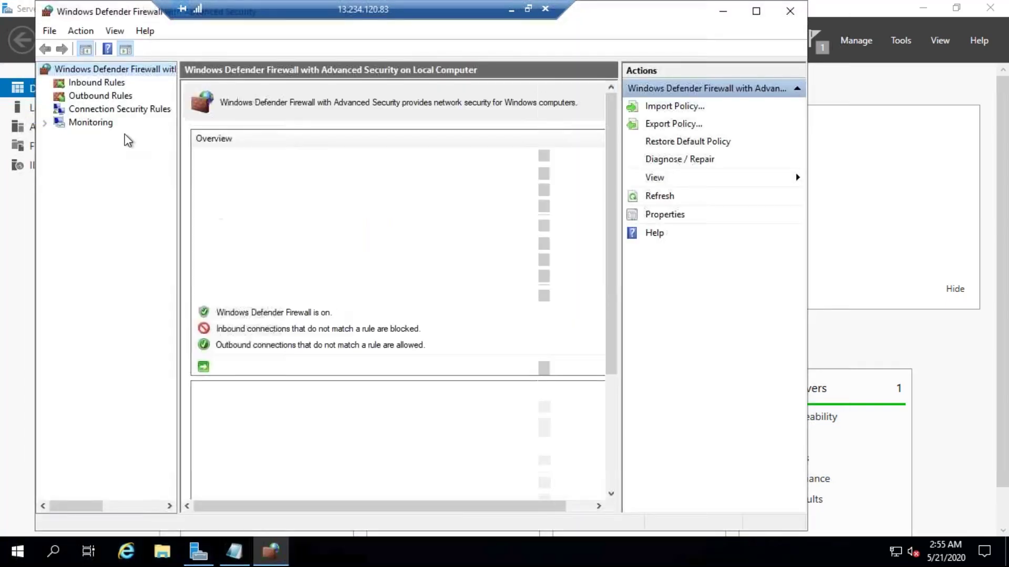
Step: Start a new inbound firewall rule of type Port that applies to TCP on specific local port 8080
click(91, 84)
click(663, 106)
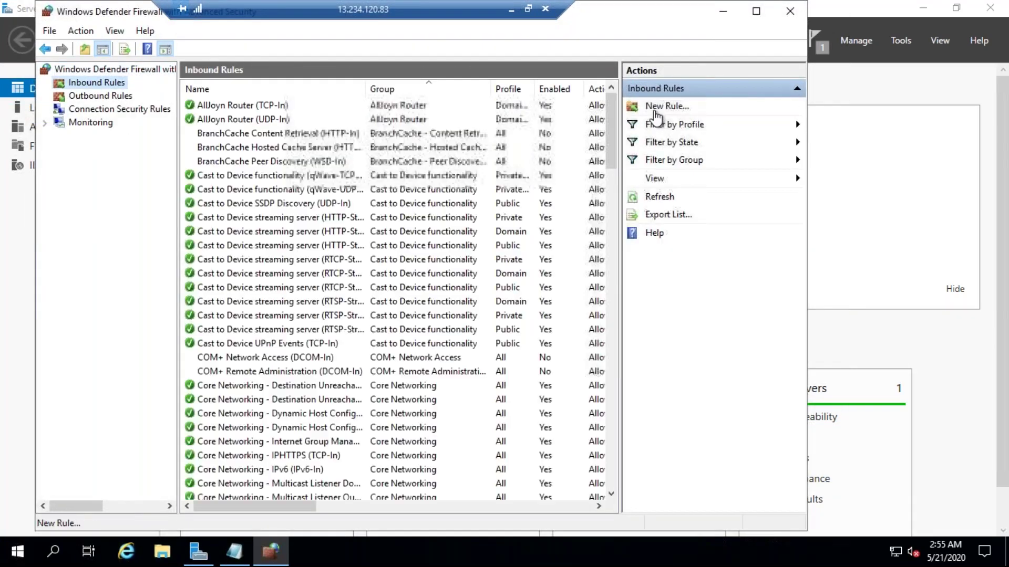
click(194, 182)
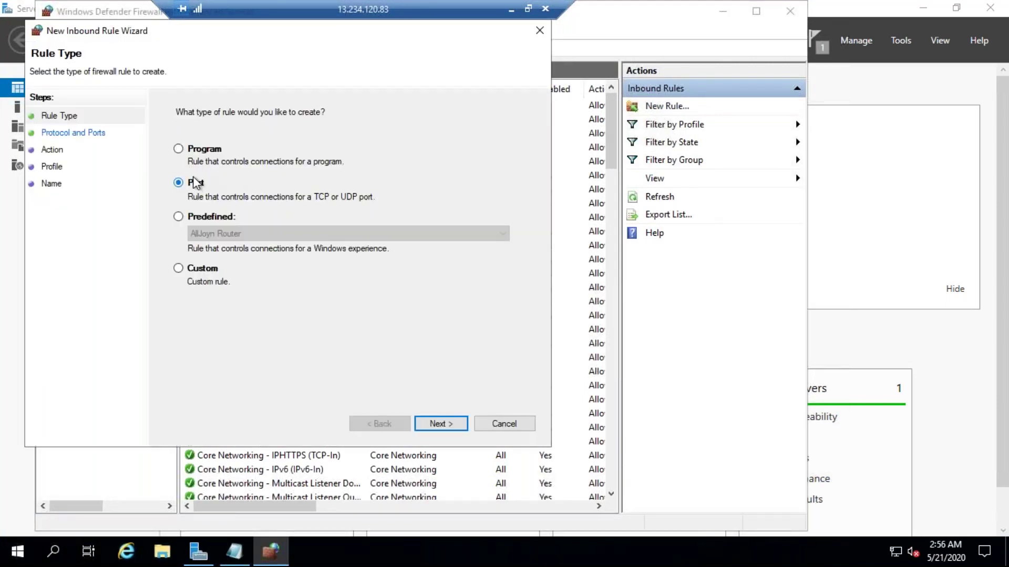
click(445, 424)
text(8080)
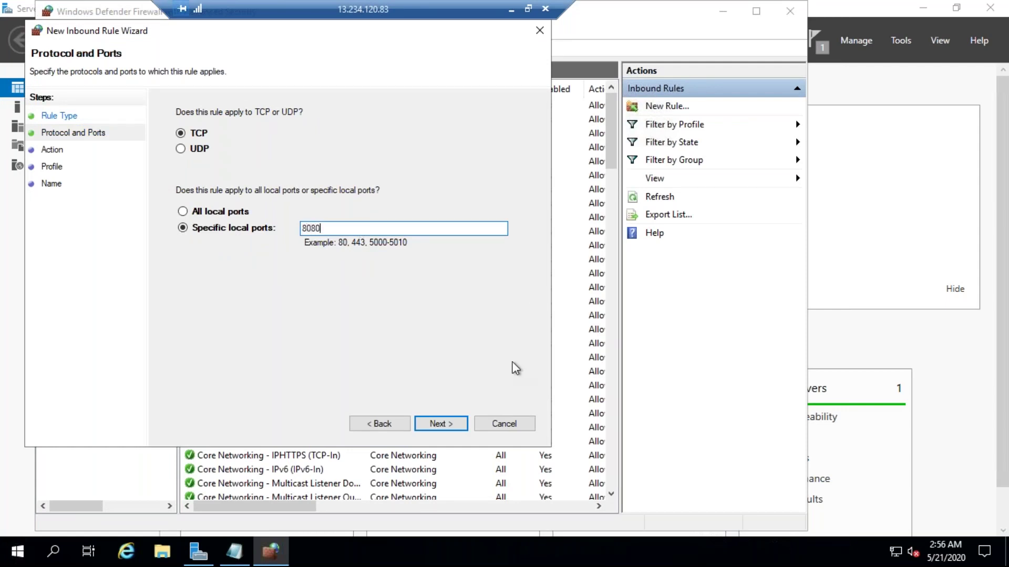
click(440, 417)
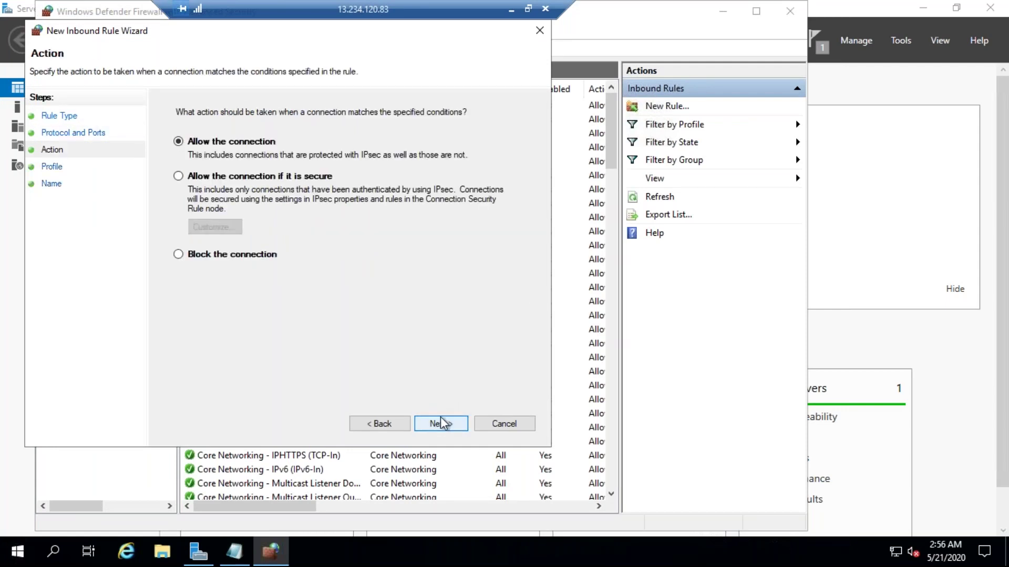
Step: Allow the connection for the Public profile only, finish the inbound rule with the name first, and close the firewall window
click(440, 423)
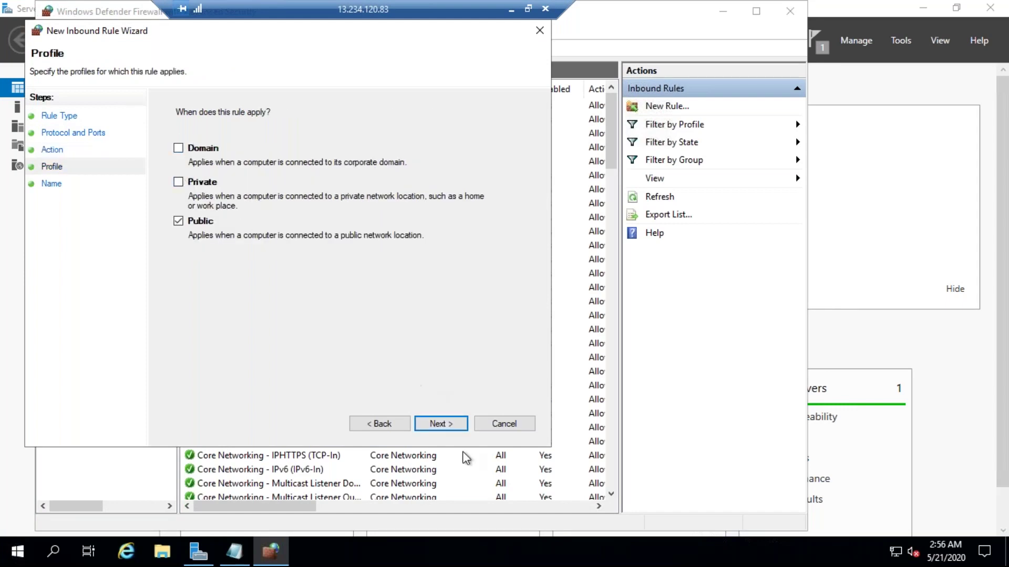
click(441, 423)
text(first)
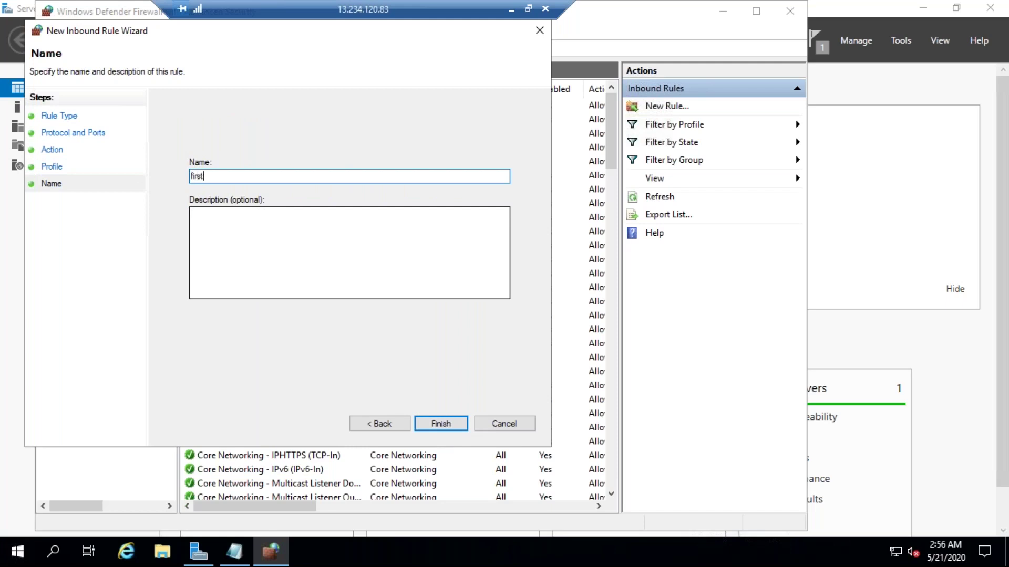
click(437, 425)
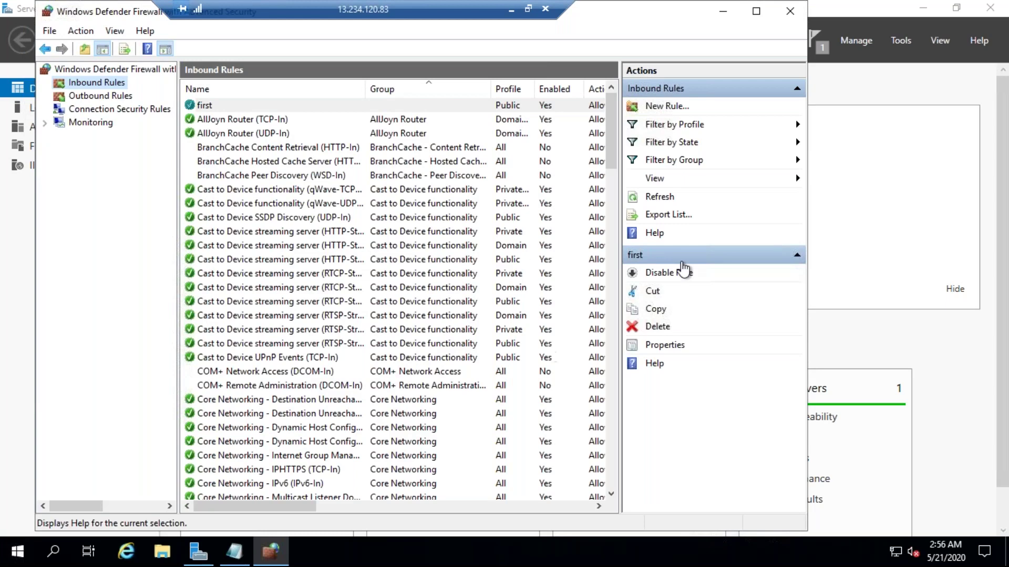
click(658, 198)
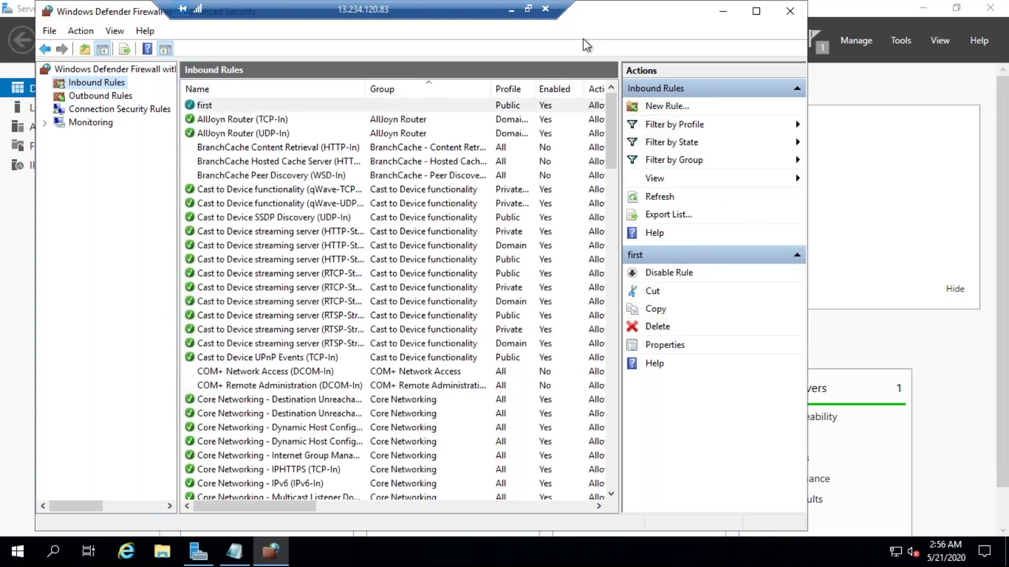
key(super+Down)
click(743, 129)
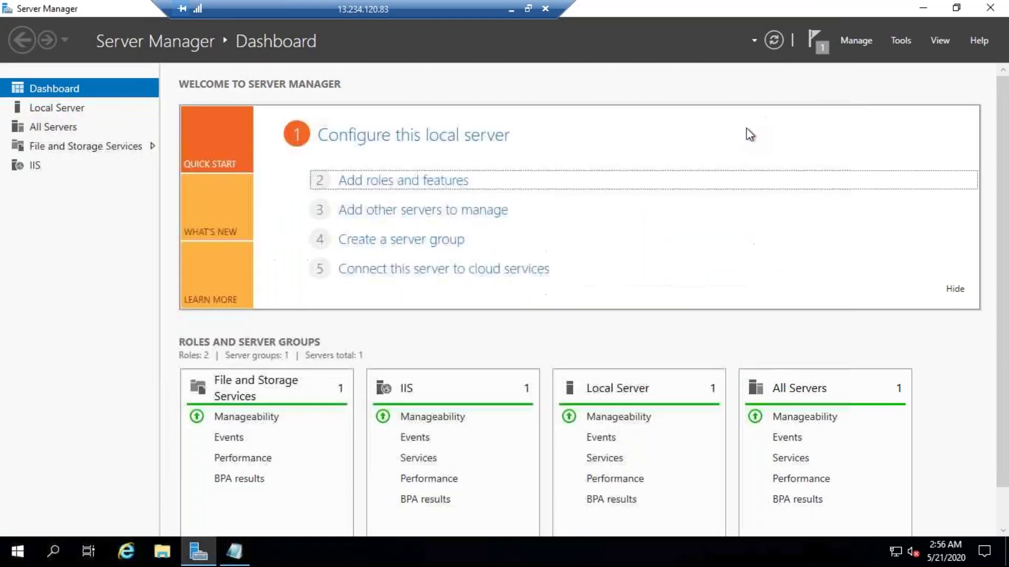
Step: Minimize the remote session and load 13.234.120.83:8080 again in the local browser
click(509, 9)
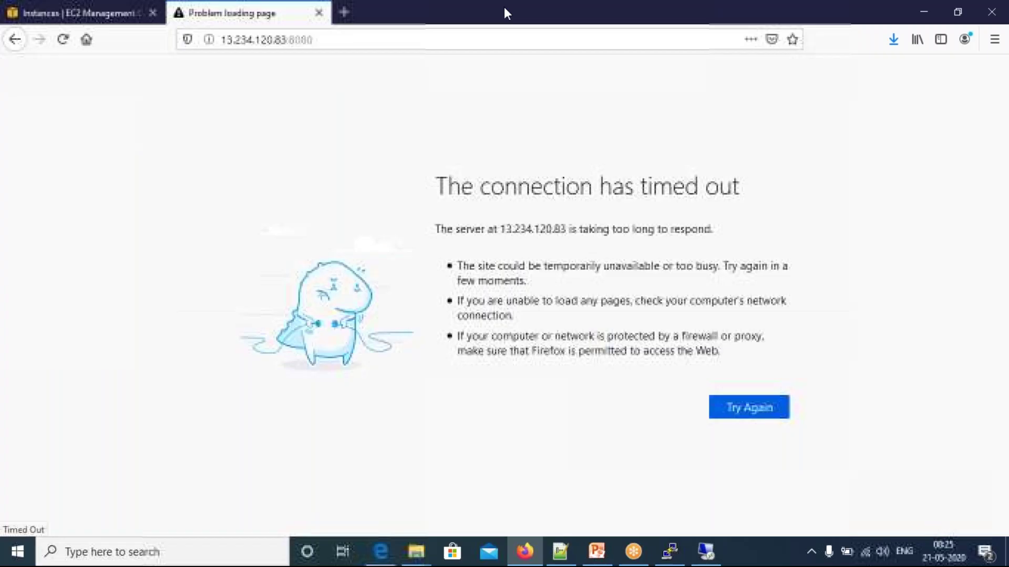
click(355, 40)
key(Return)
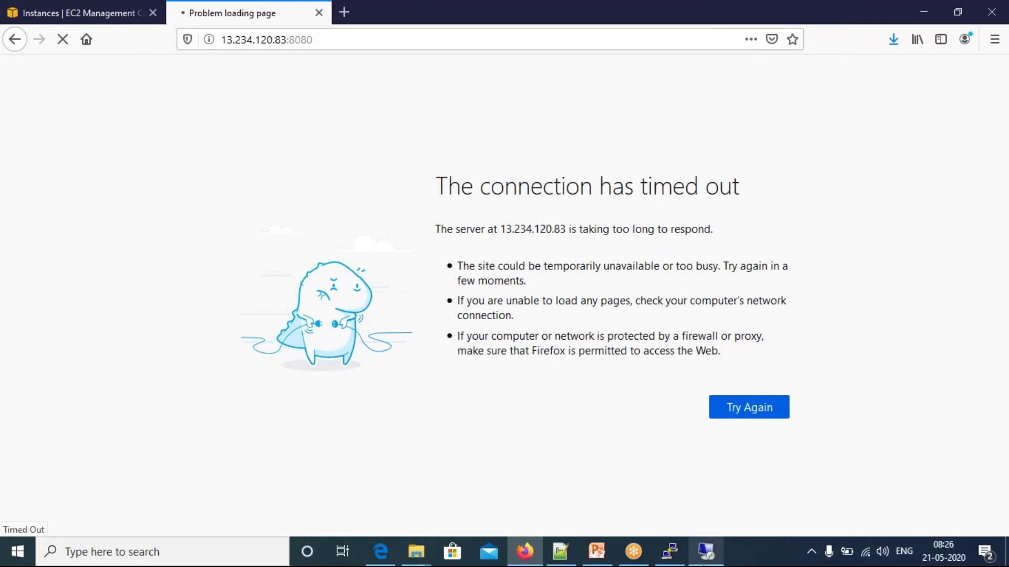
Step: Return to the remote session and open Internet Information Services (IIS) Manager from Administrative Tools
click(705, 551)
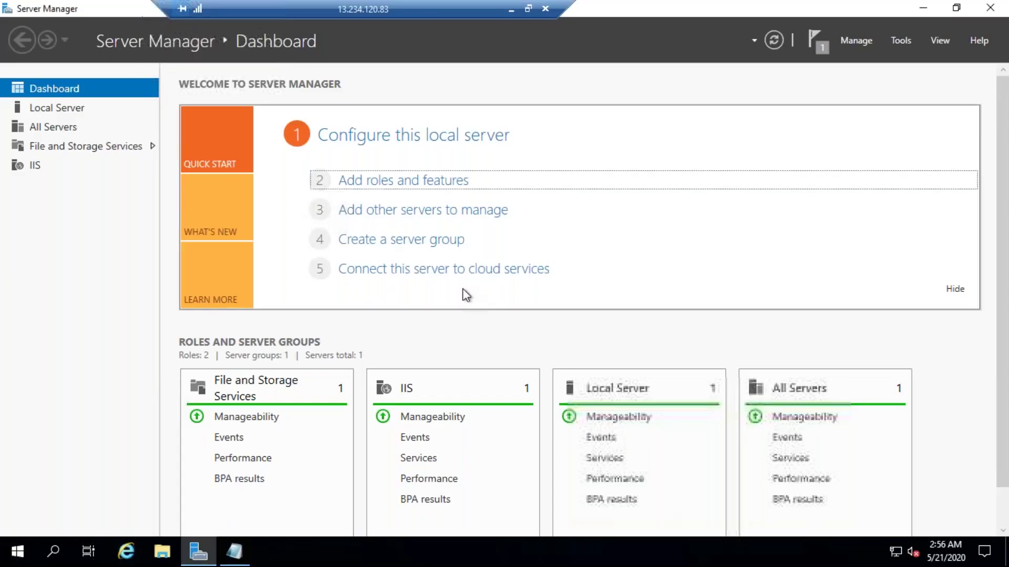
click(53, 551)
text(admini)
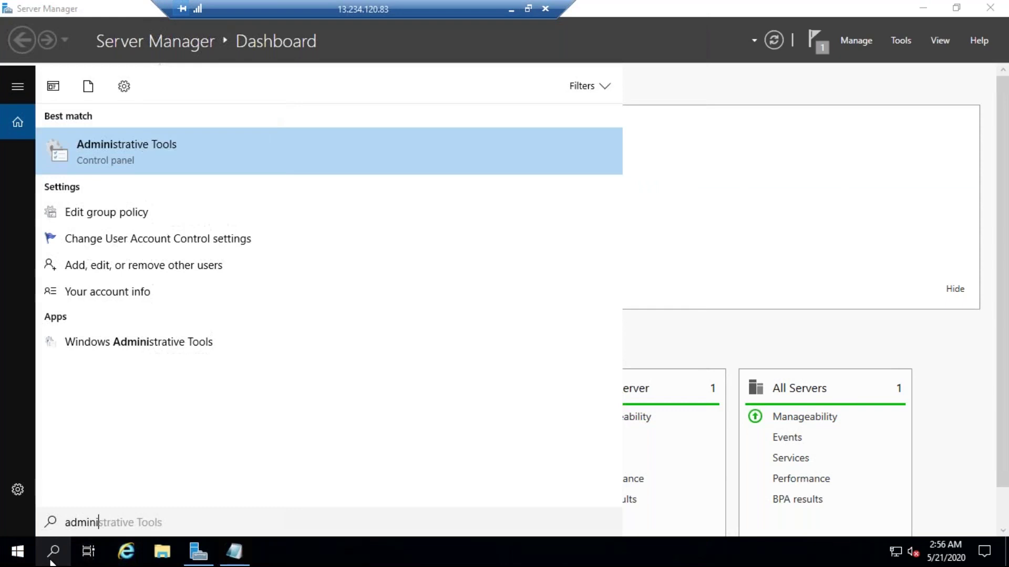
key(Return)
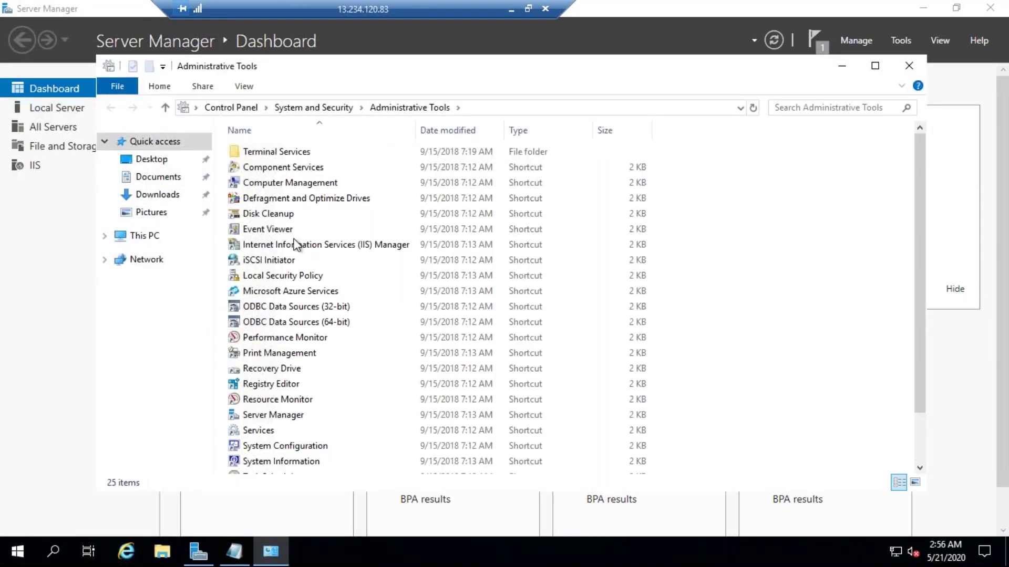
click(326, 244)
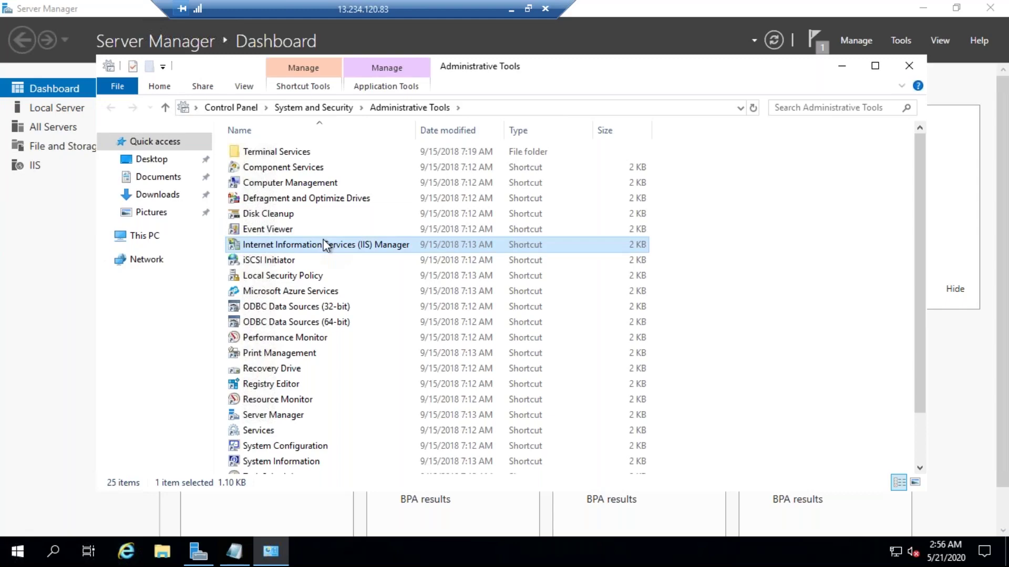
double_click(326, 245)
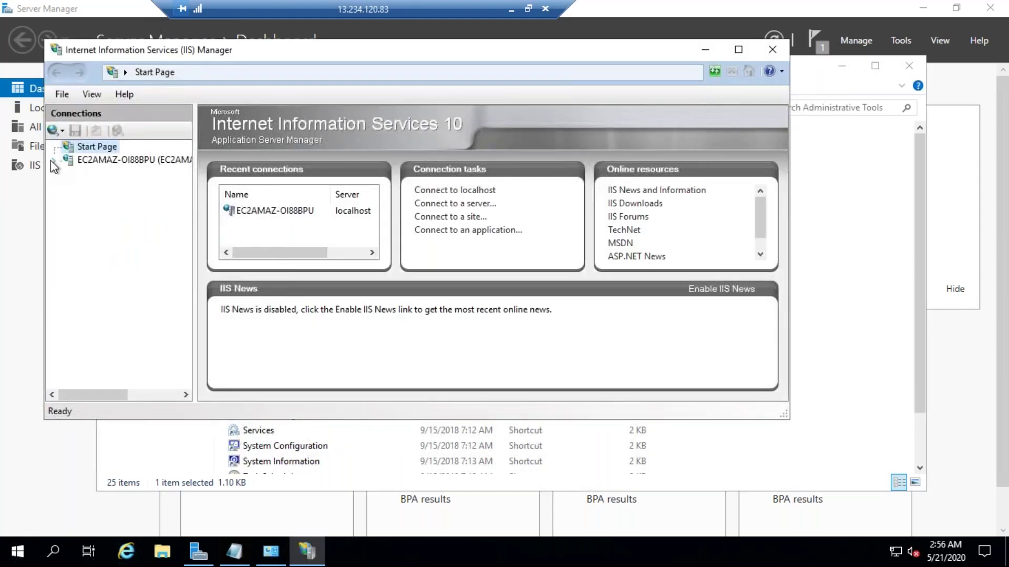
Step: Change the http binding of Default Web Site to port 8080 and restart the website
click(57, 161)
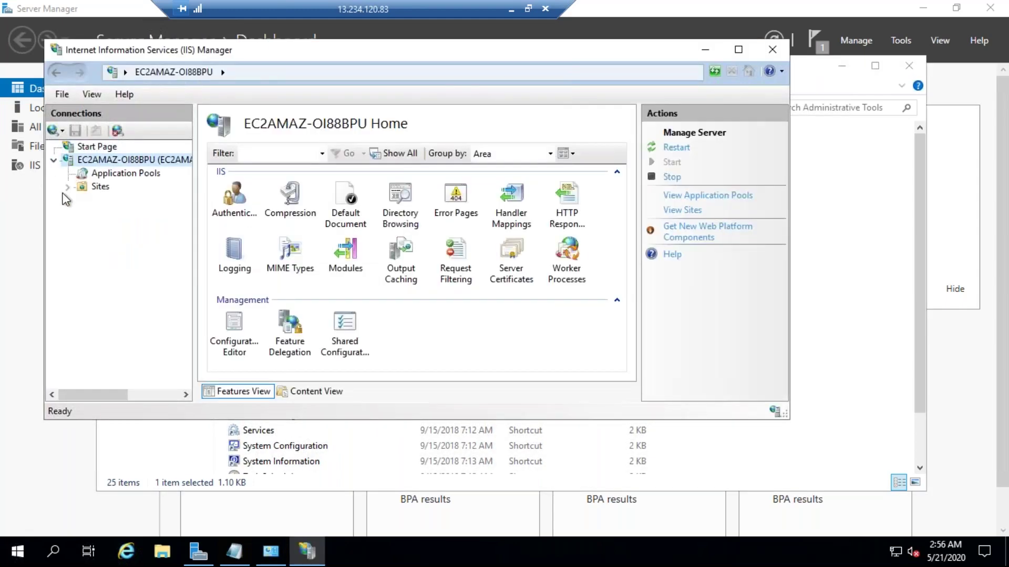
click(68, 187)
click(126, 200)
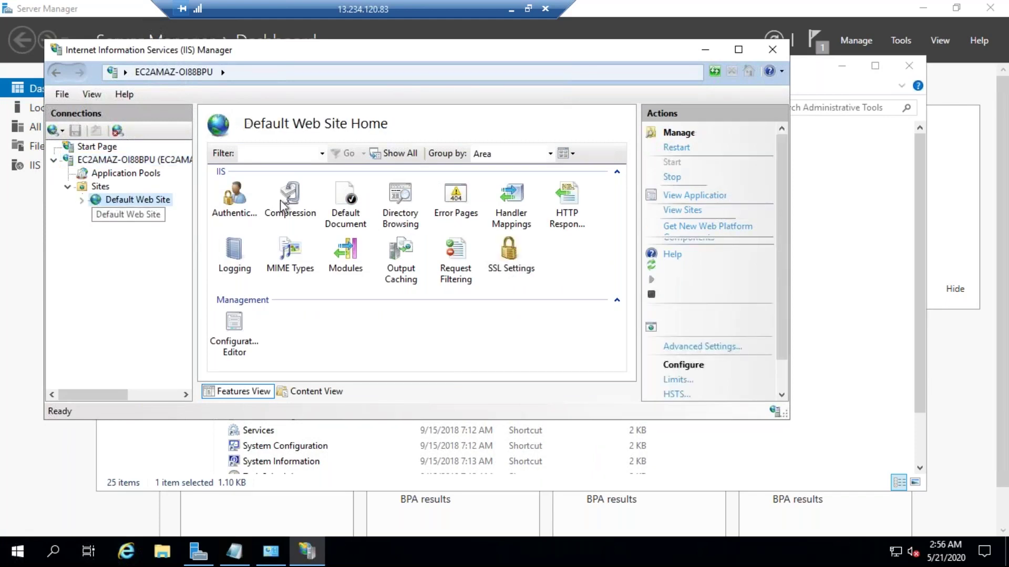
click(680, 181)
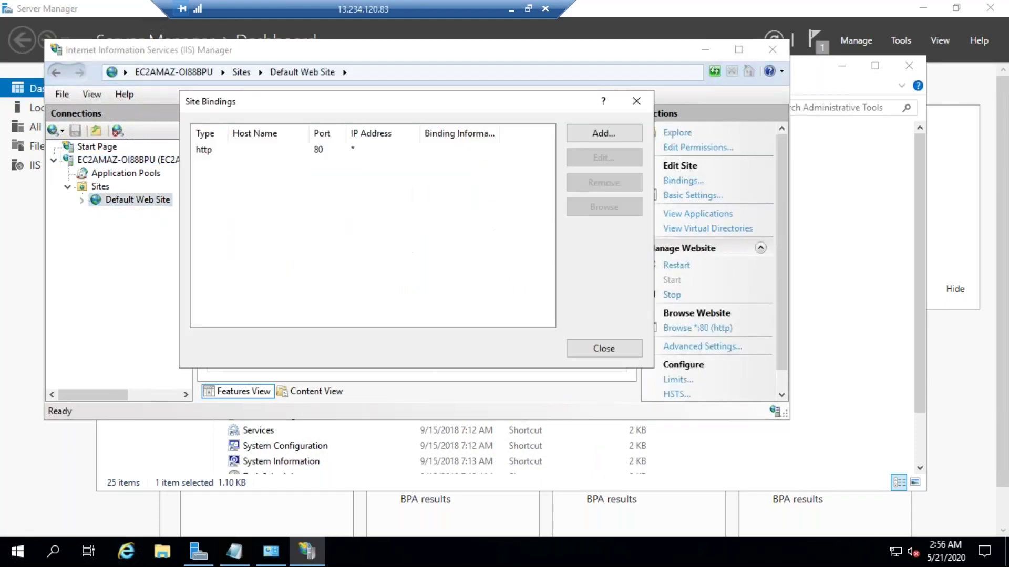
click(320, 153)
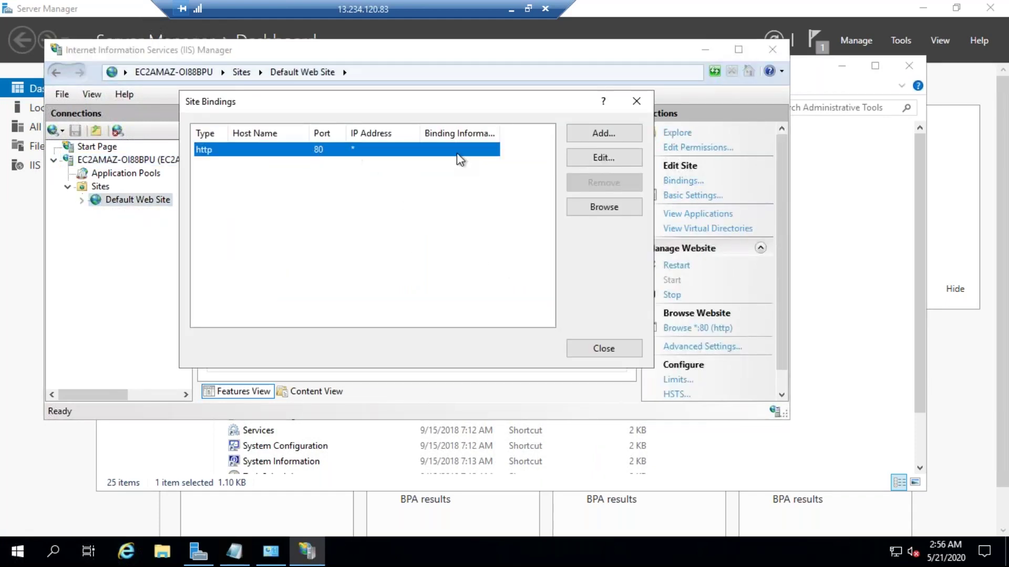
click(610, 157)
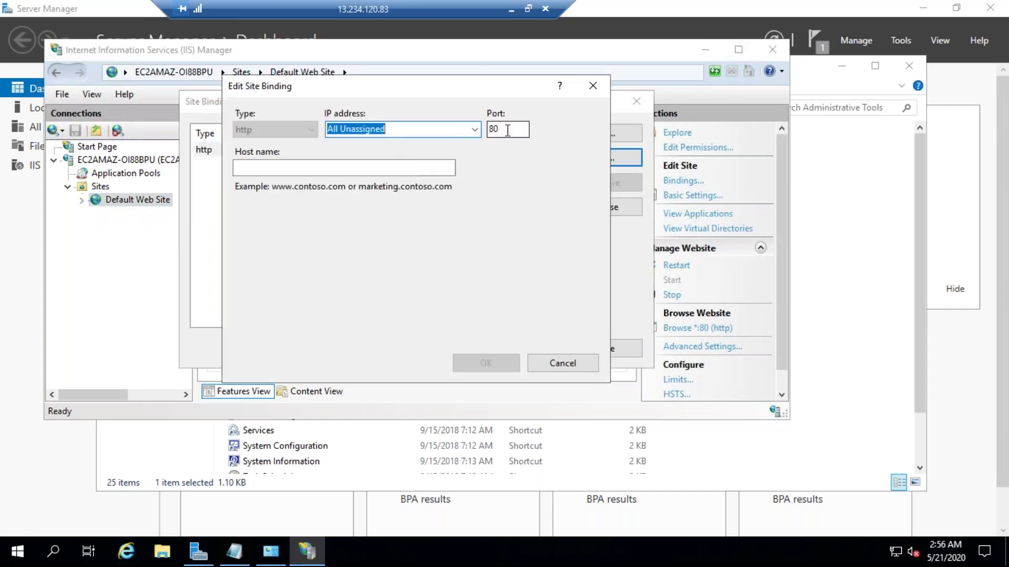
click(508, 130)
text(80)
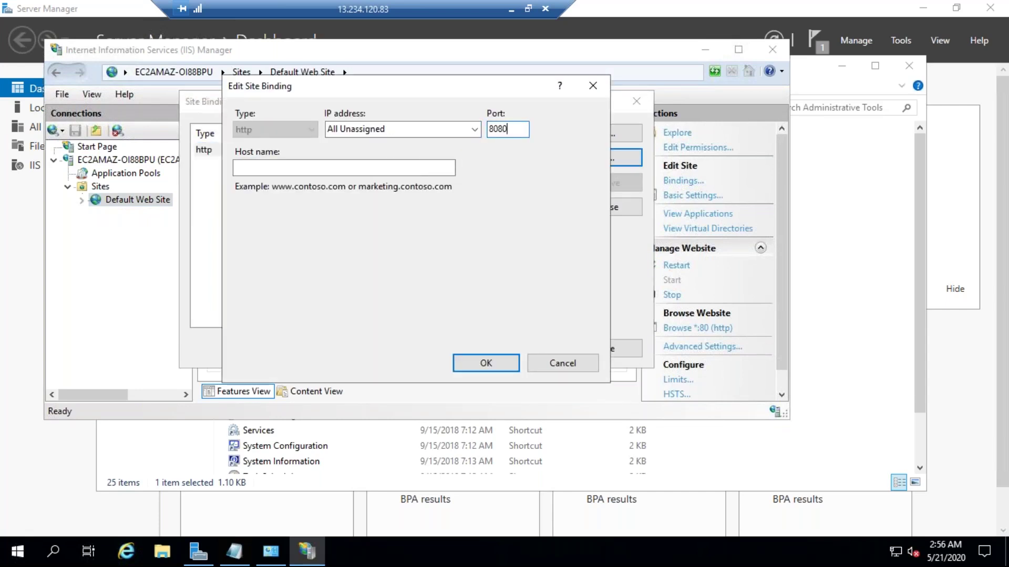
click(495, 362)
click(591, 347)
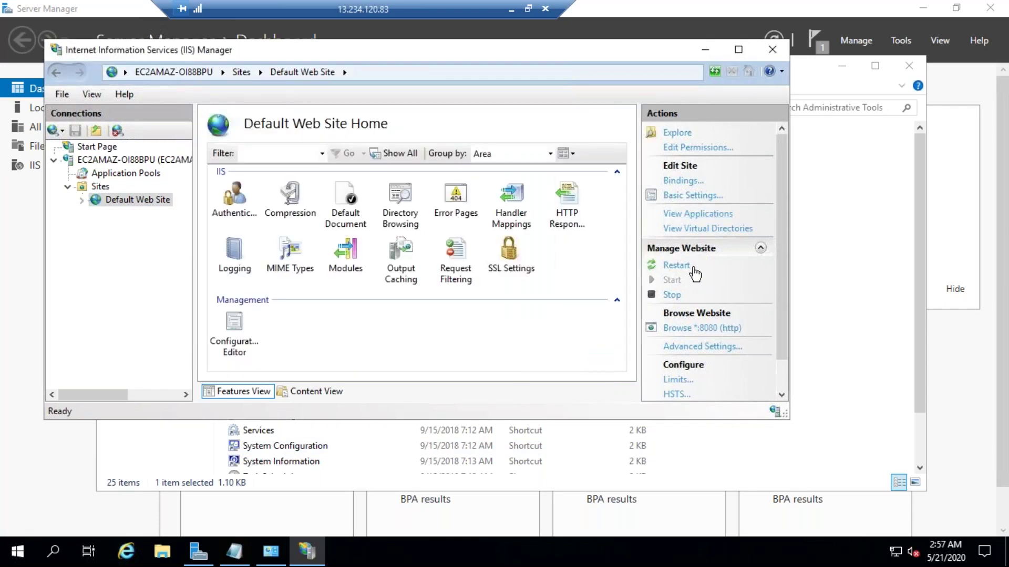
click(678, 266)
Step: Minimize the remote session and reload 13.234.120.83:8080 in the local browser to check the custom page
click(511, 9)
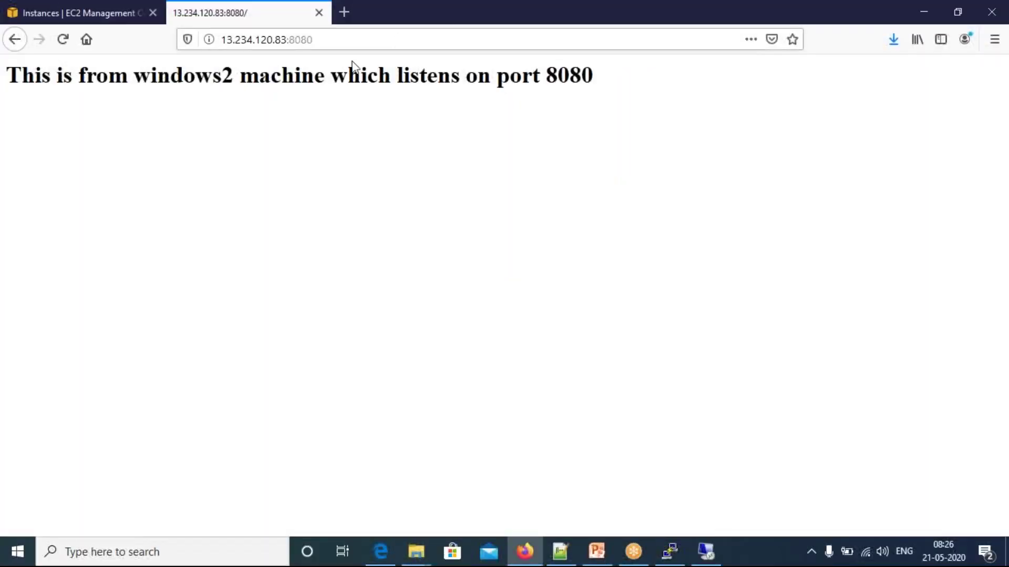
click(332, 47)
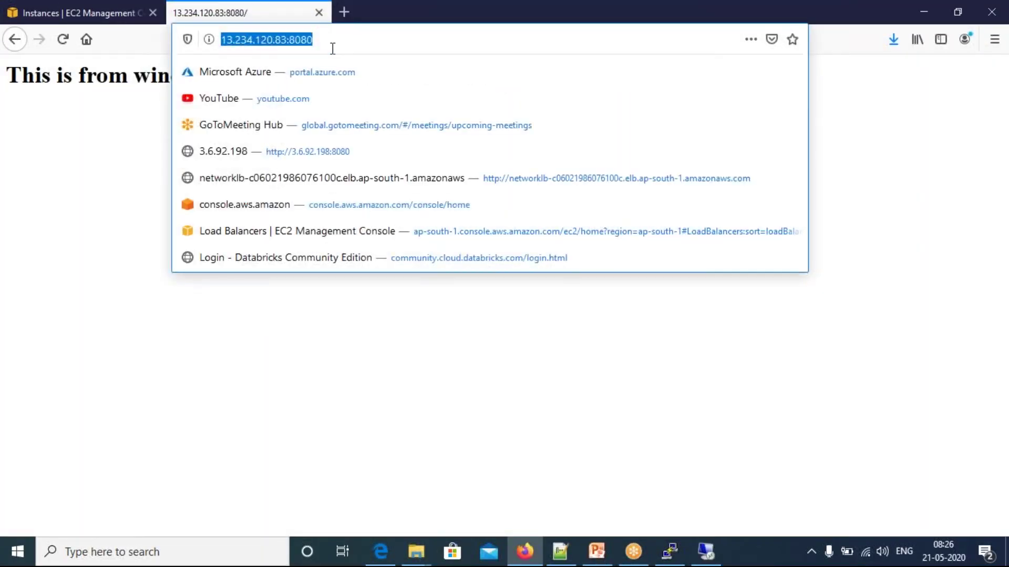
click(332, 49)
key(Return)
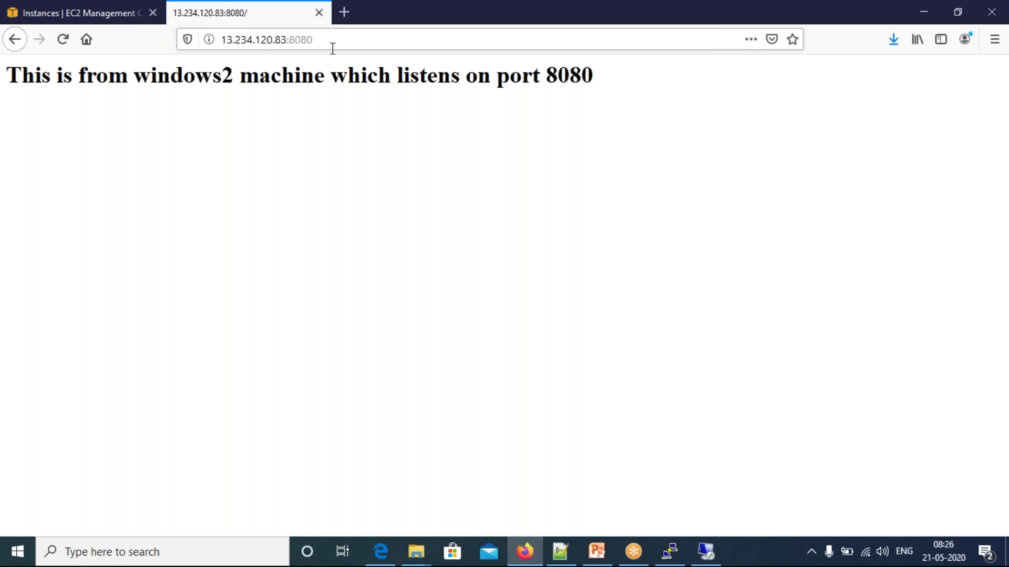
click(333, 44)
key(Return)
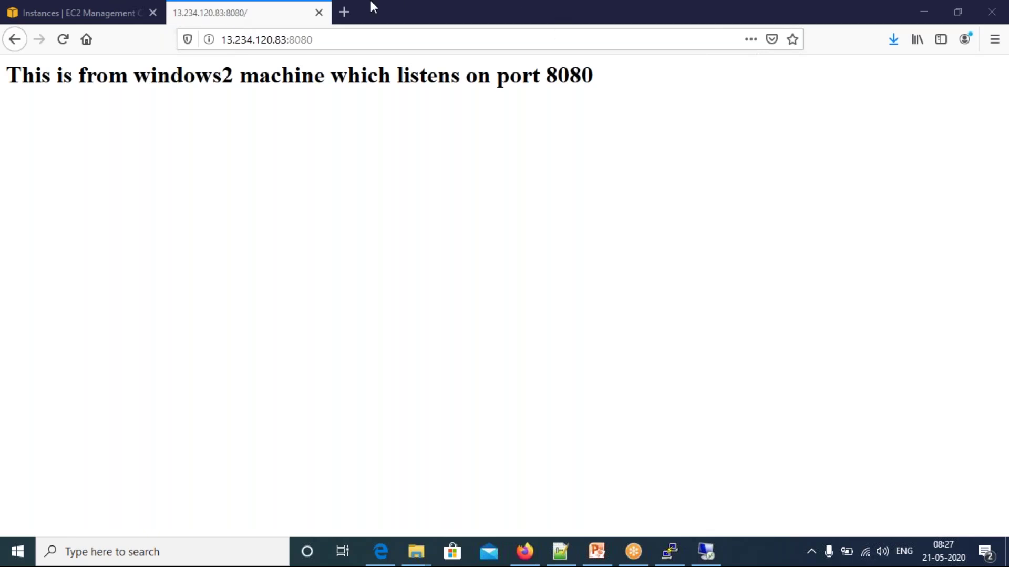
click(392, 42)
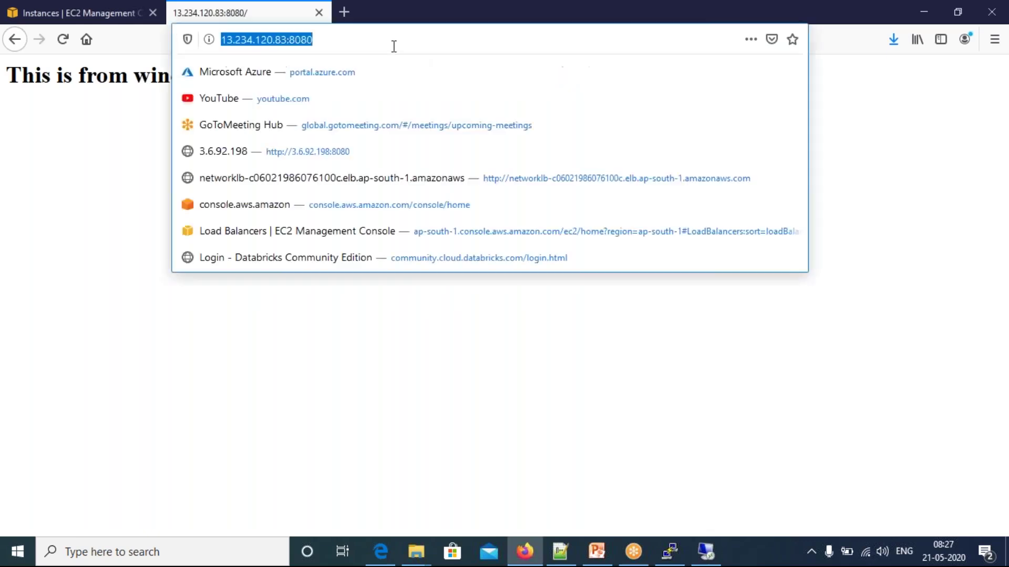
key(Escape)
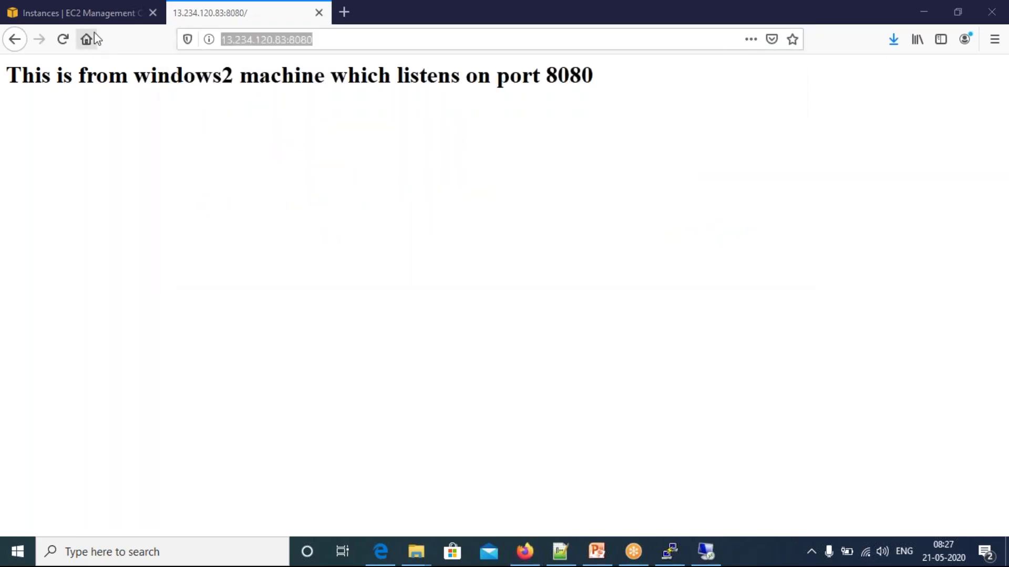
Step: Load 13.234.120.83 without the port number to test the site on the default port
click(325, 39)
key(BackSpace)
key(BackSpace)
key(BackSpace)
key(BackSpace)
key(BackSpace)
key(Return)
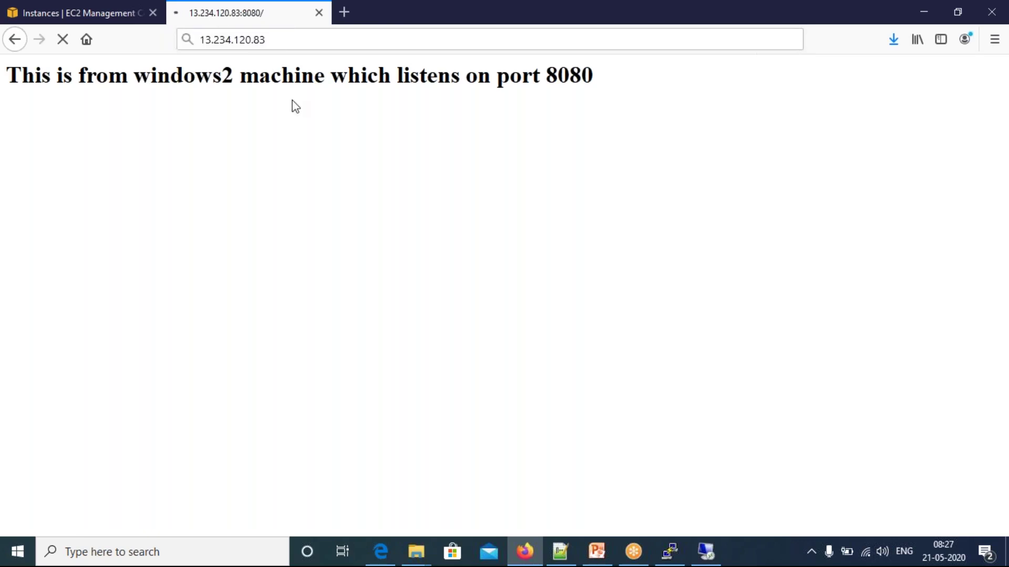
Step: Load 13.234.120.83:8080 again and examine the text of the custom page
click(286, 40)
click(286, 39)
text(:8080)
key(Return)
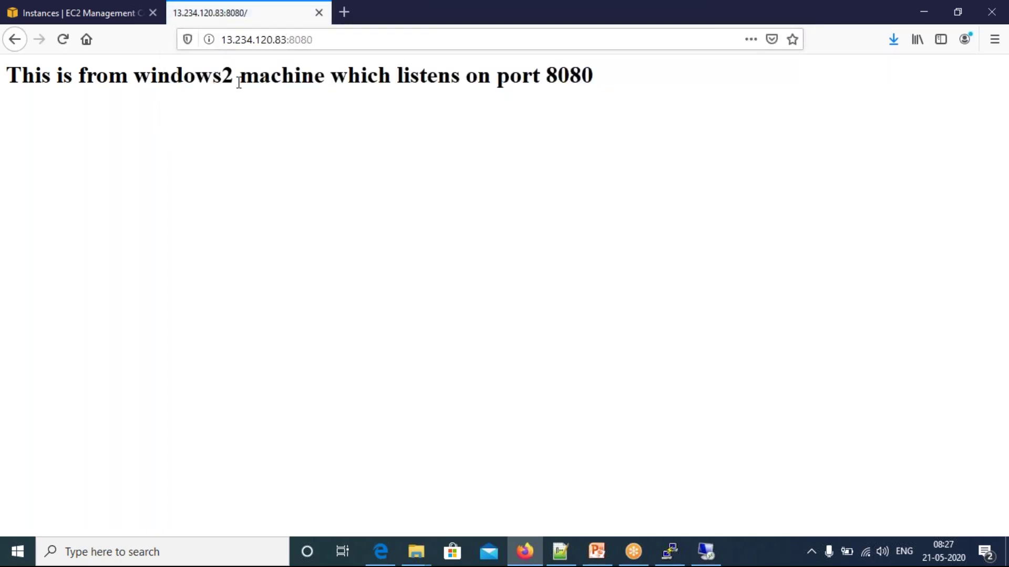
drag(129, 77, 260, 83)
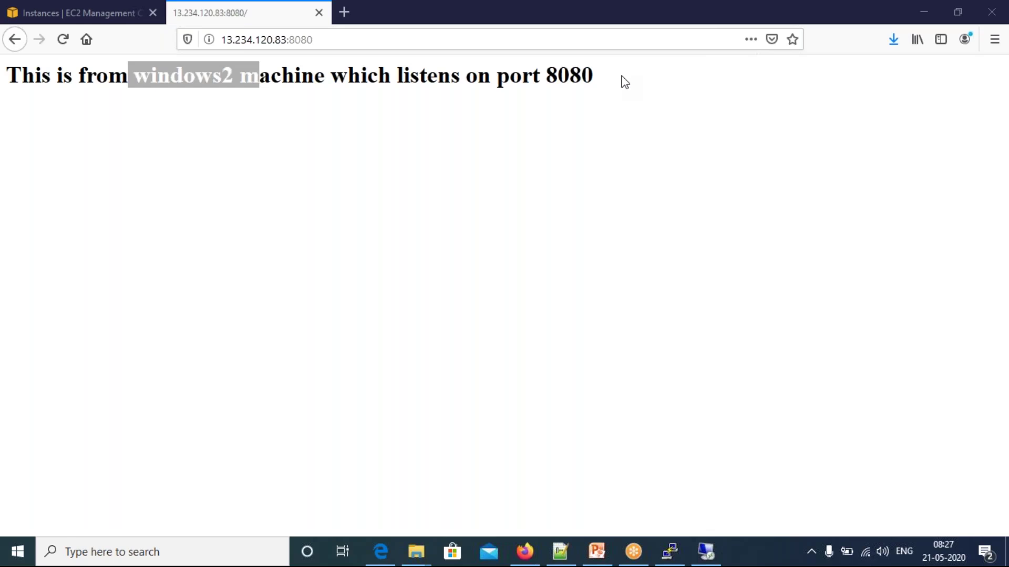
click(225, 117)
Step: Return to the EC2 console and open its list of target groups
click(72, 14)
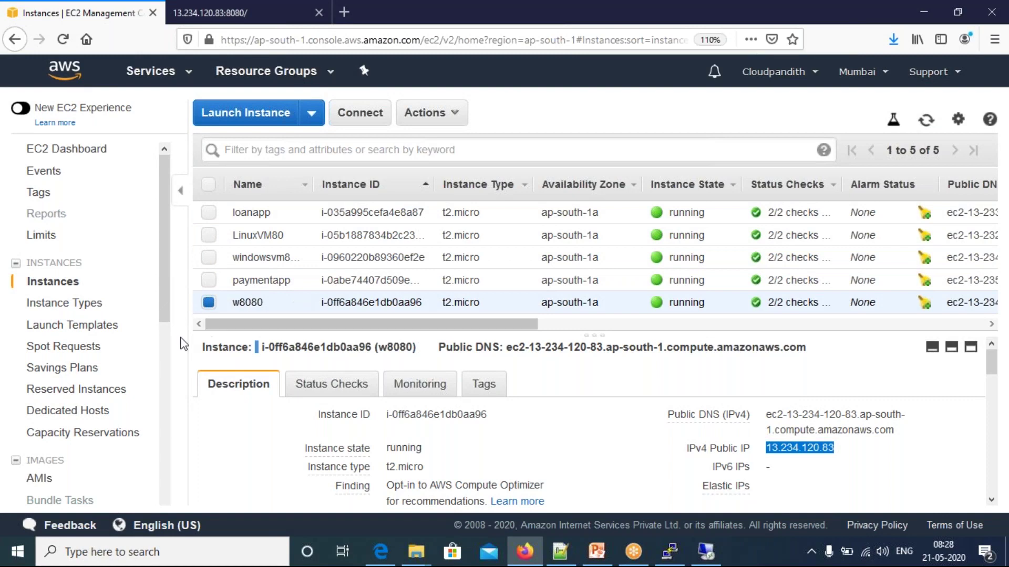
scroll(160, 361, down, 2)
scroll(159, 362, down, 8)
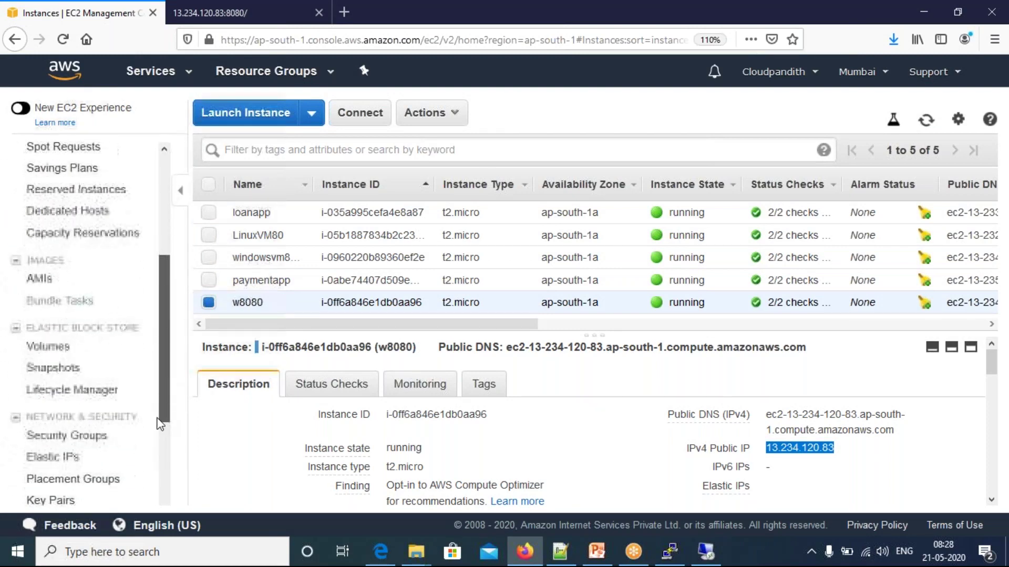
click(84, 487)
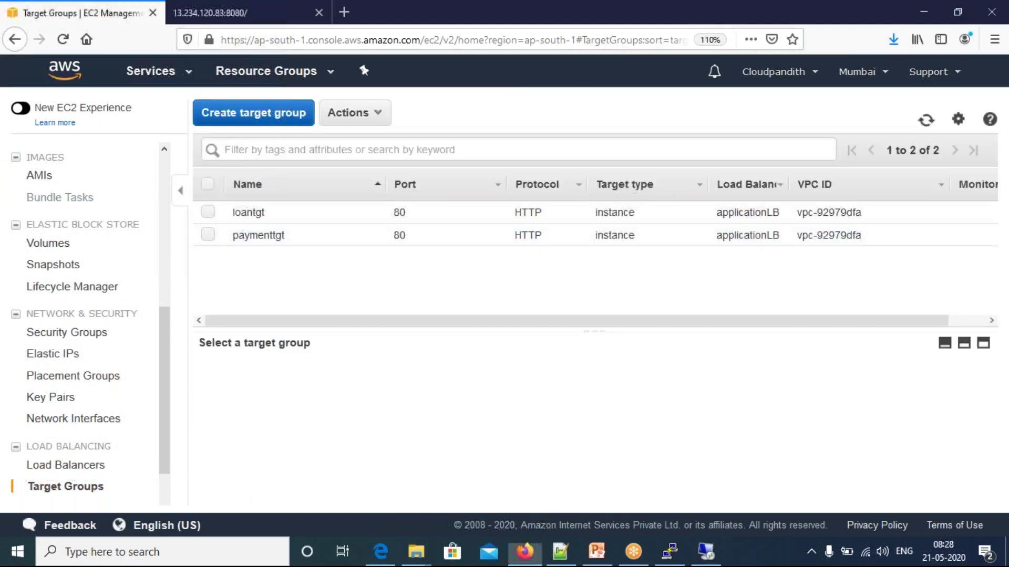
Step: Begin a new instance target group named linux80tgt with protocol TCP on port 80 in the default VPC
click(229, 123)
click(430, 228)
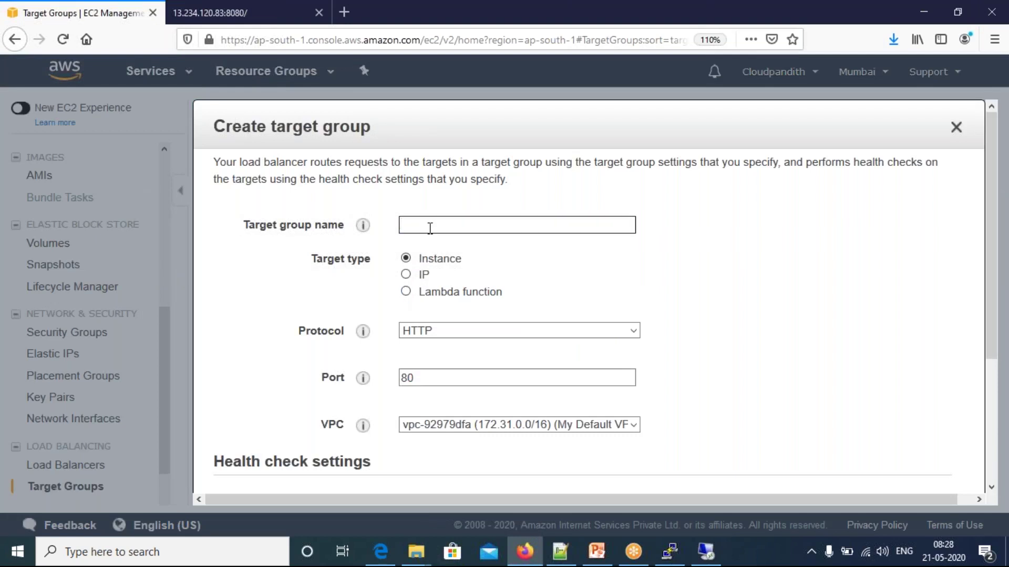
text(linux80t)
click(409, 133)
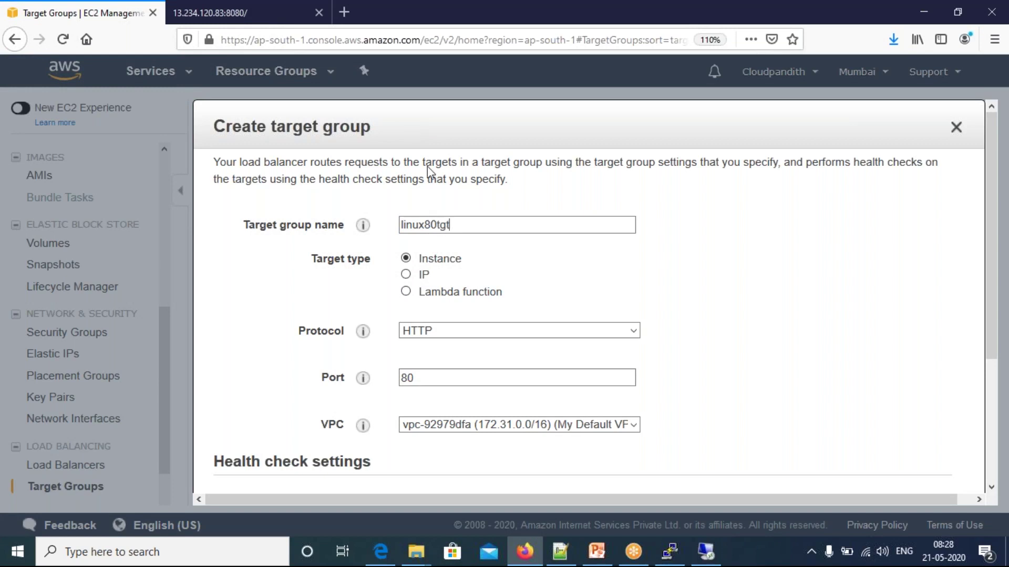
click(446, 334)
click(427, 387)
drag(427, 383, 398, 378)
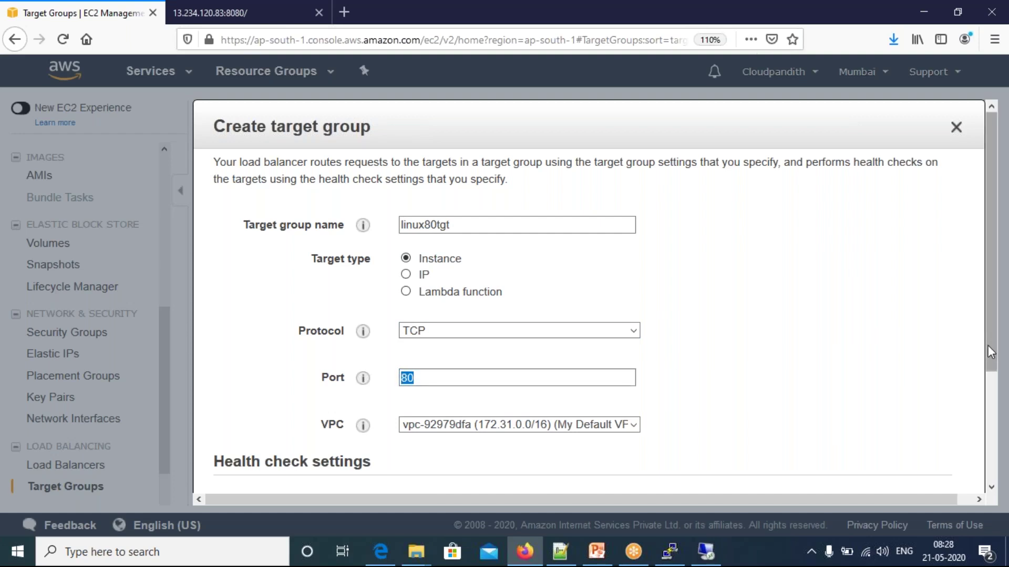
mouse_move(987, 346)
mouse_down()
mouse_move(988, 359)
mouse_move(989, 326)
mouse_up()
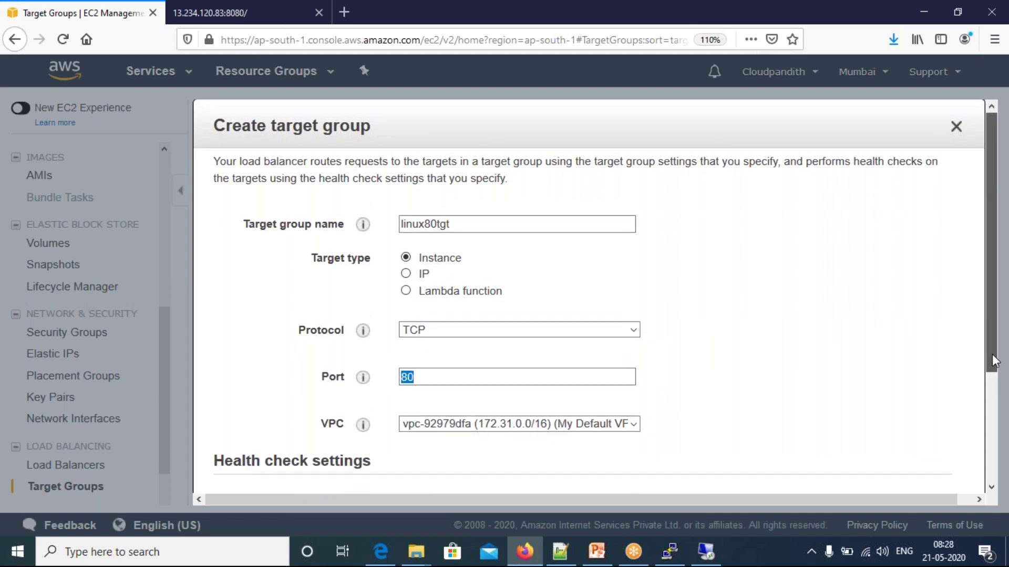
scroll(992, 354, down, 3)
click(431, 304)
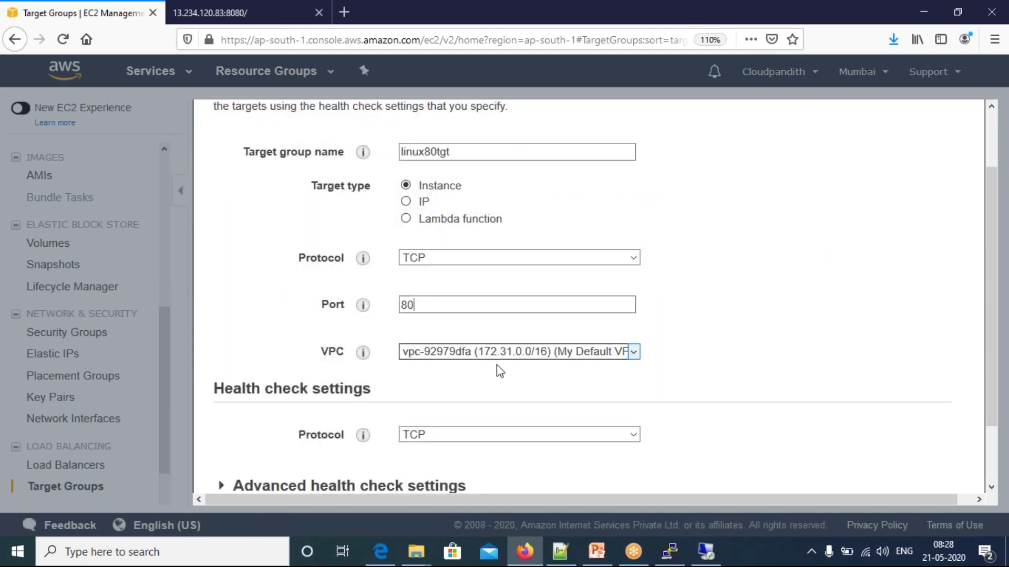
drag(992, 370, 992, 409)
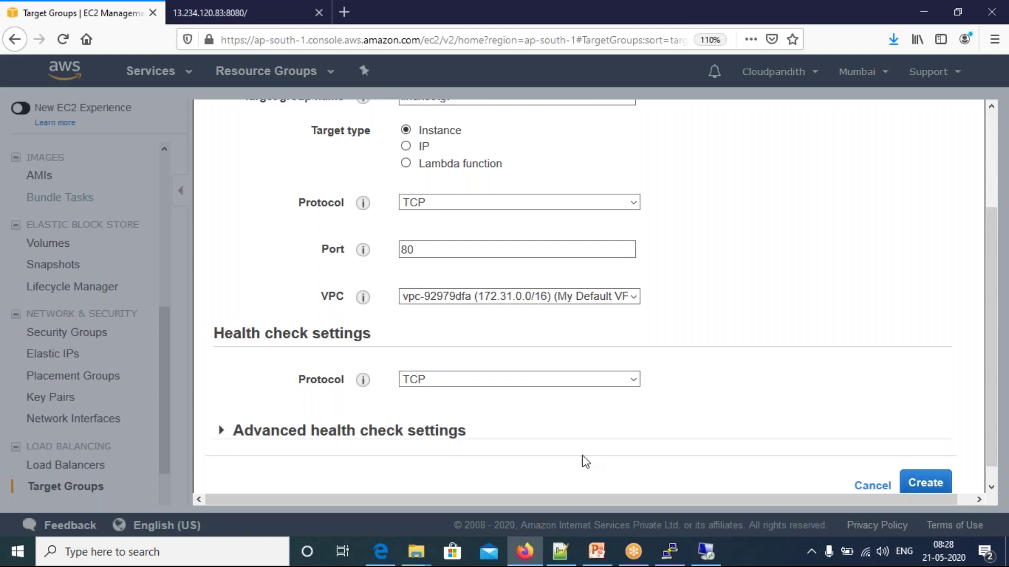
Step: Review the advanced health check settings and create the linux80tgt target group with the default thresholds and interval
click(224, 430)
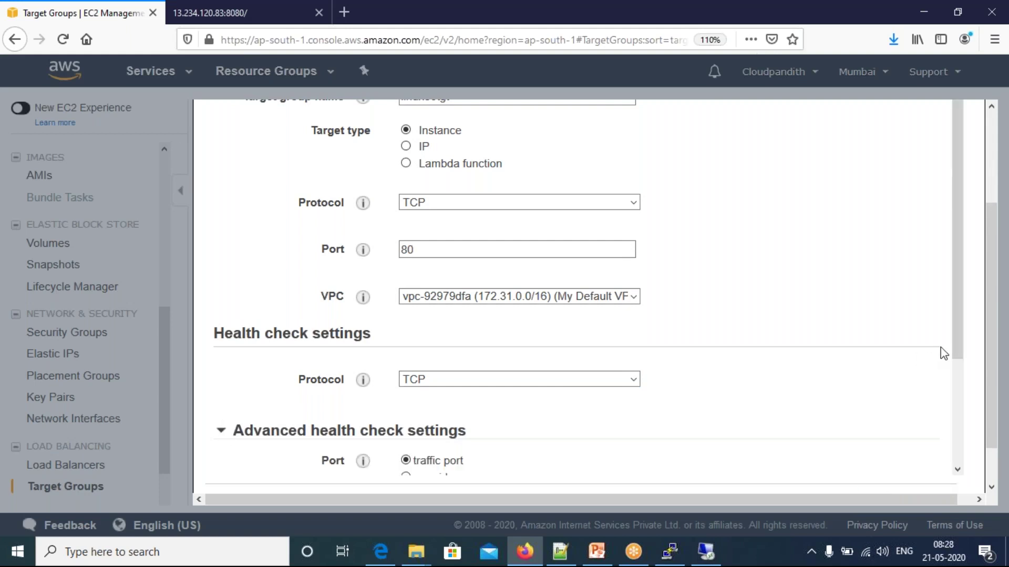
drag(955, 349, 957, 474)
click(431, 373)
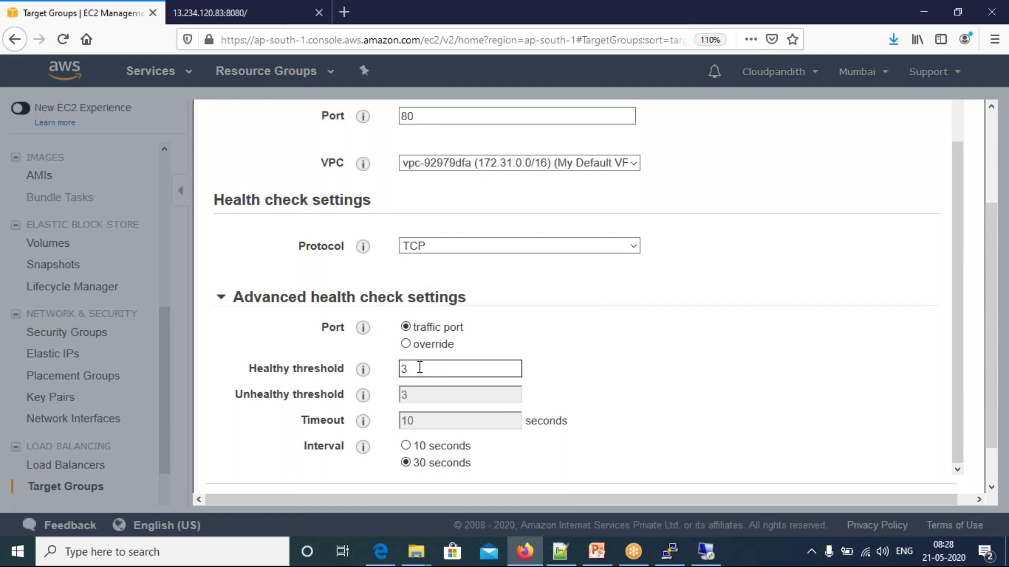
click(419, 368)
double_click(405, 400)
drag(412, 398, 396, 398)
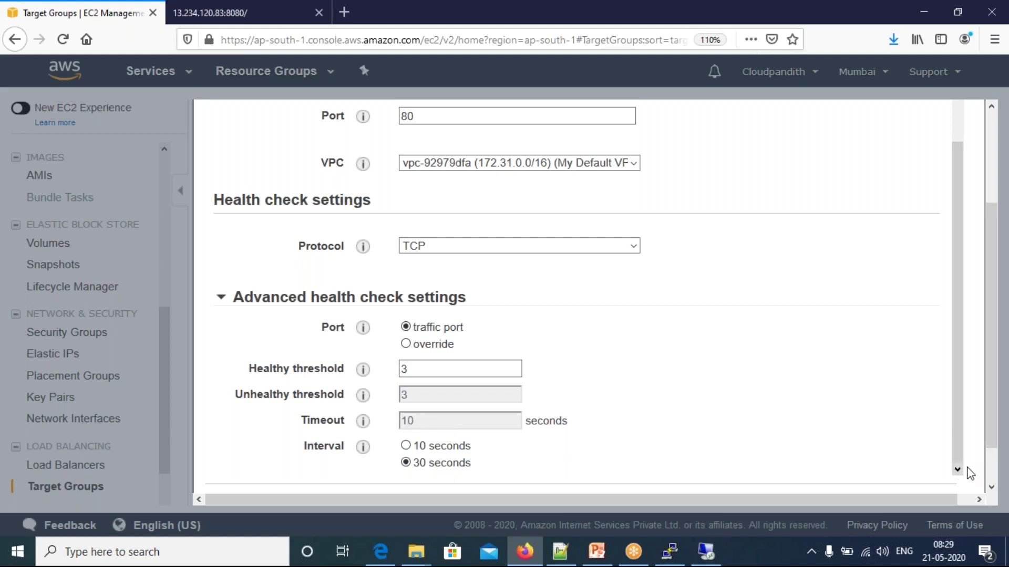
scroll(994, 449, down, 2)
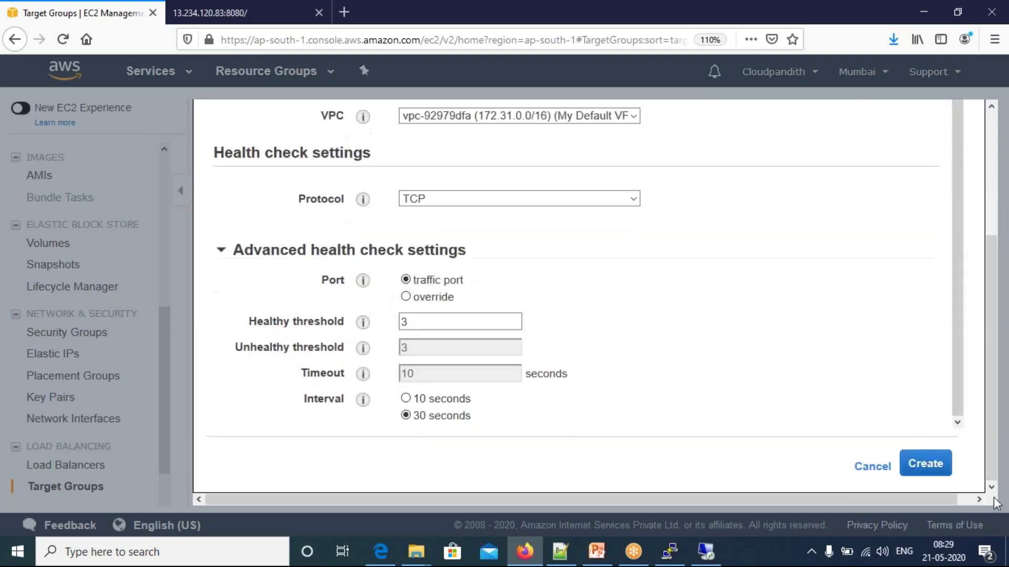
click(927, 470)
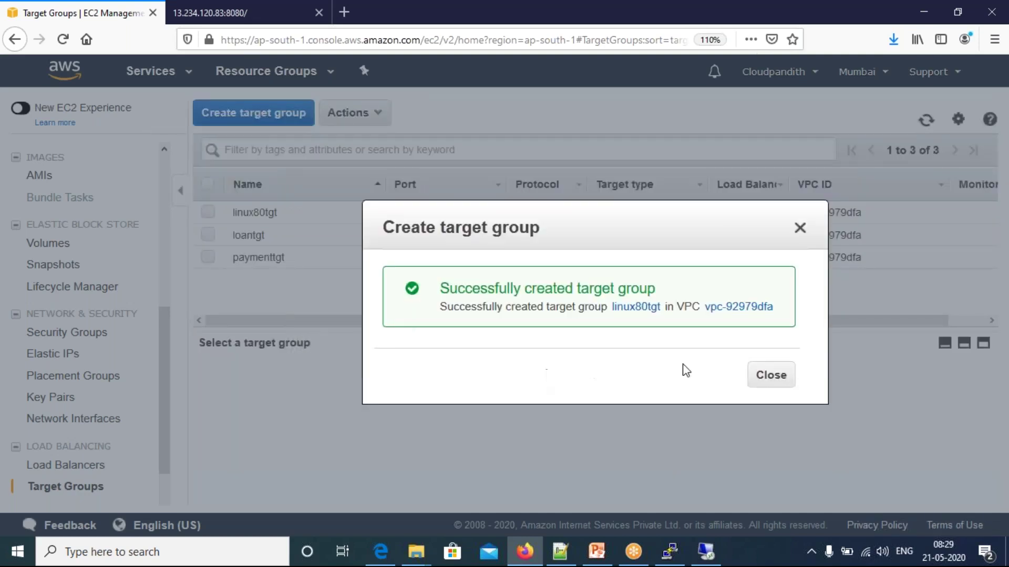
click(775, 383)
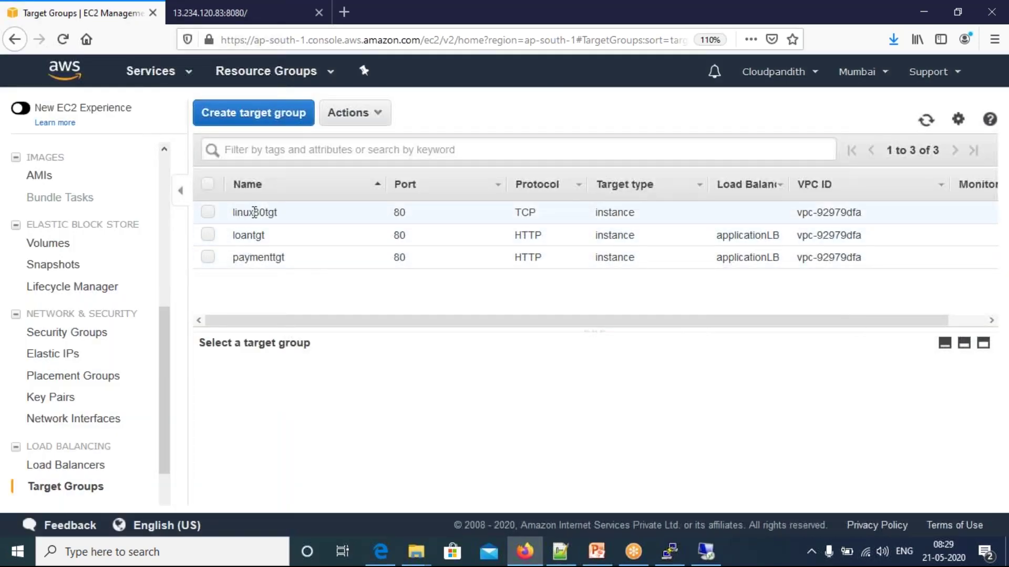
Step: Begin another instance target group named windows8080tgt with protocol TCP
click(256, 112)
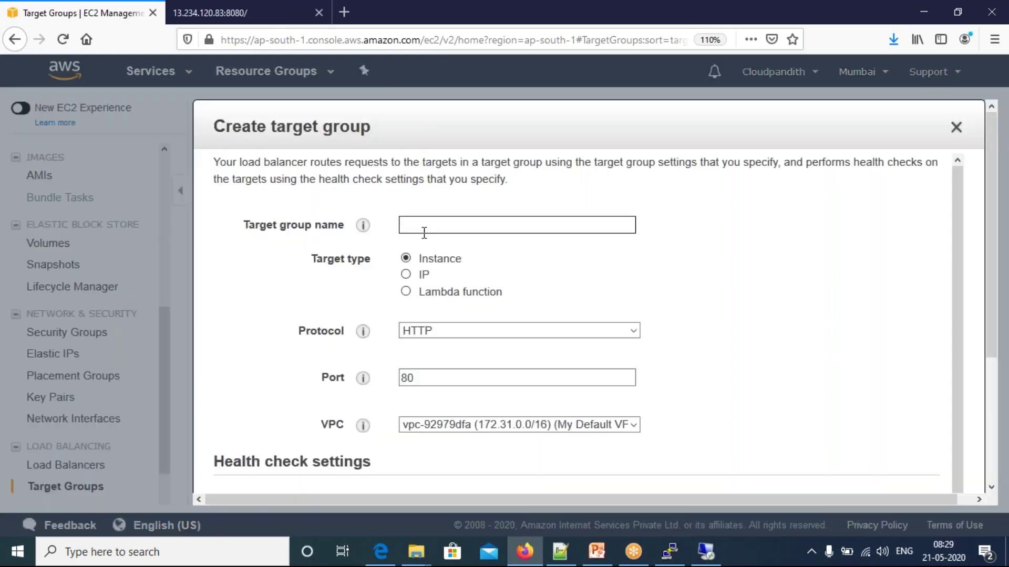
text(windows8080tgt)
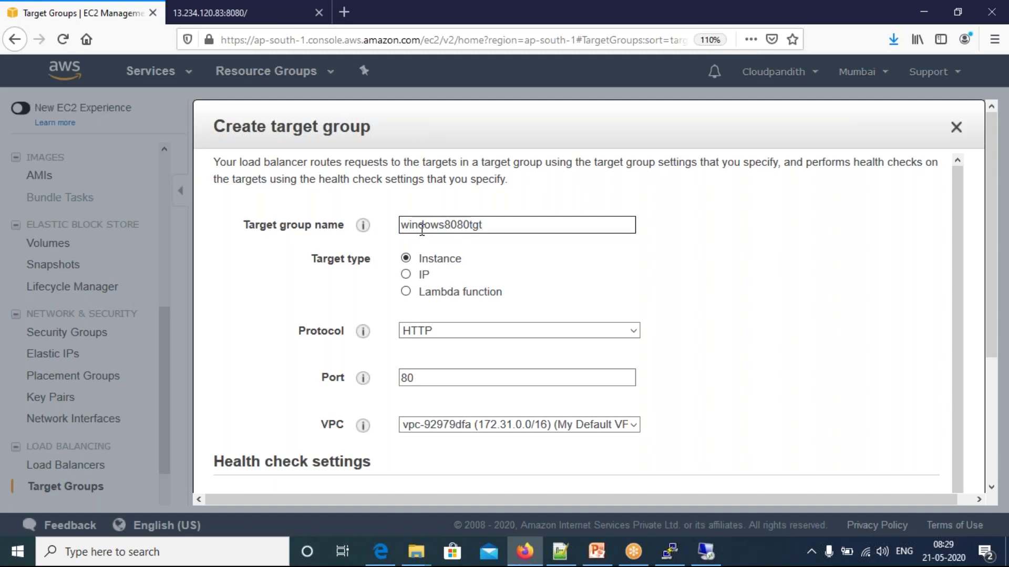
click(430, 332)
click(421, 390)
click(446, 378)
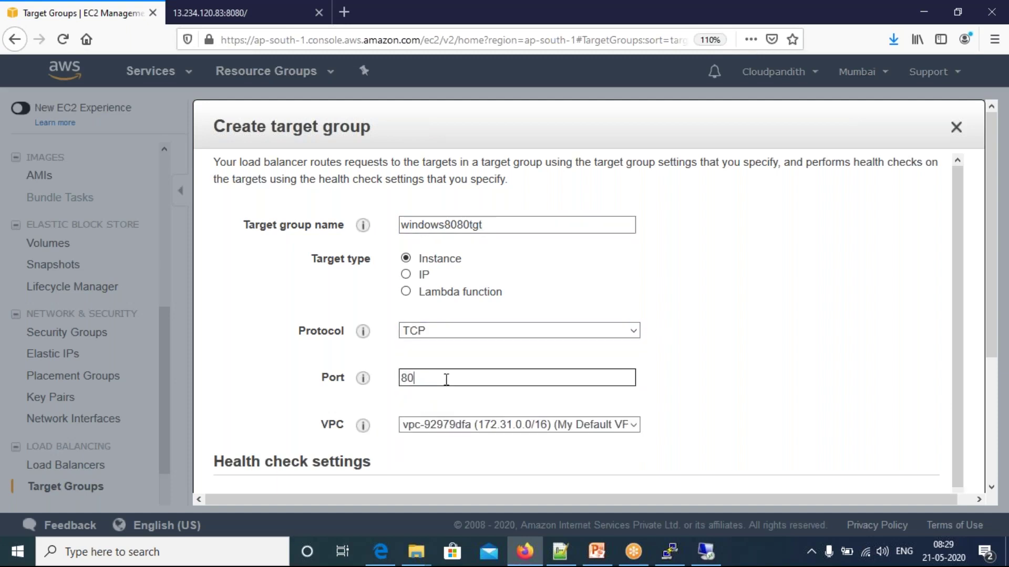
click(460, 330)
click(426, 344)
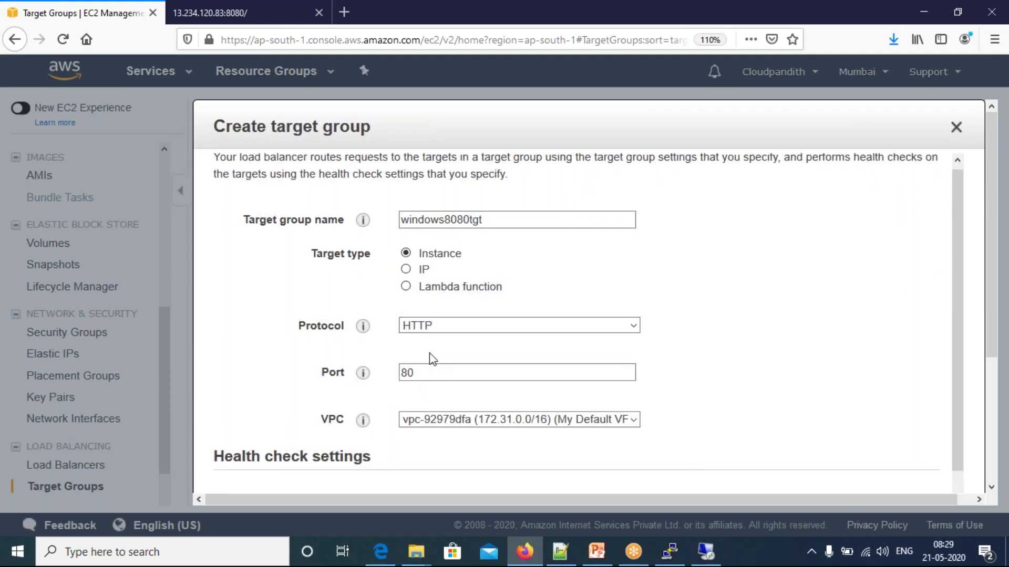
click(423, 328)
click(420, 402)
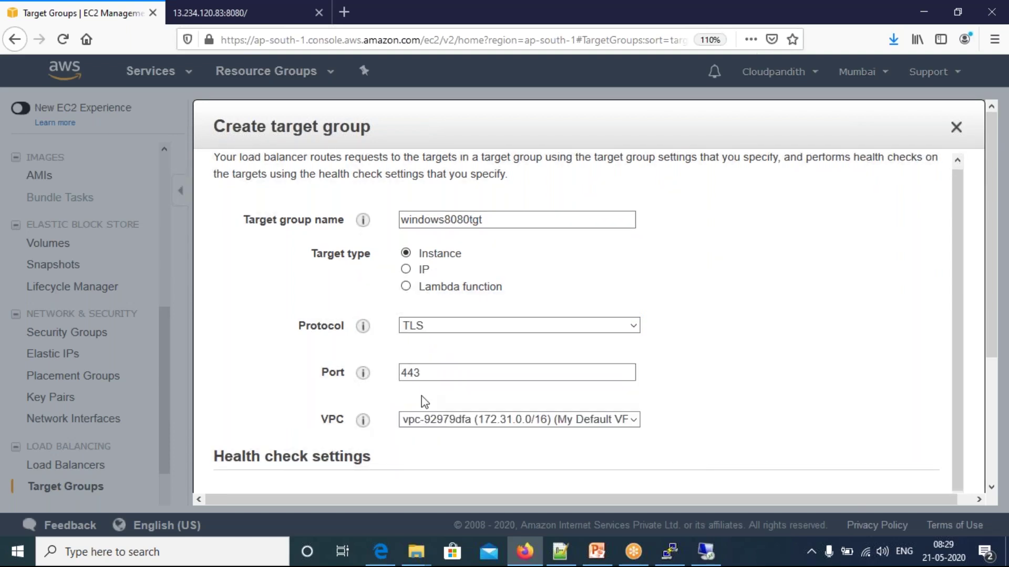
click(428, 330)
click(462, 384)
Step: Set the target group's port to 8080 and create windows8080tgt with the default health check settings
click(456, 372)
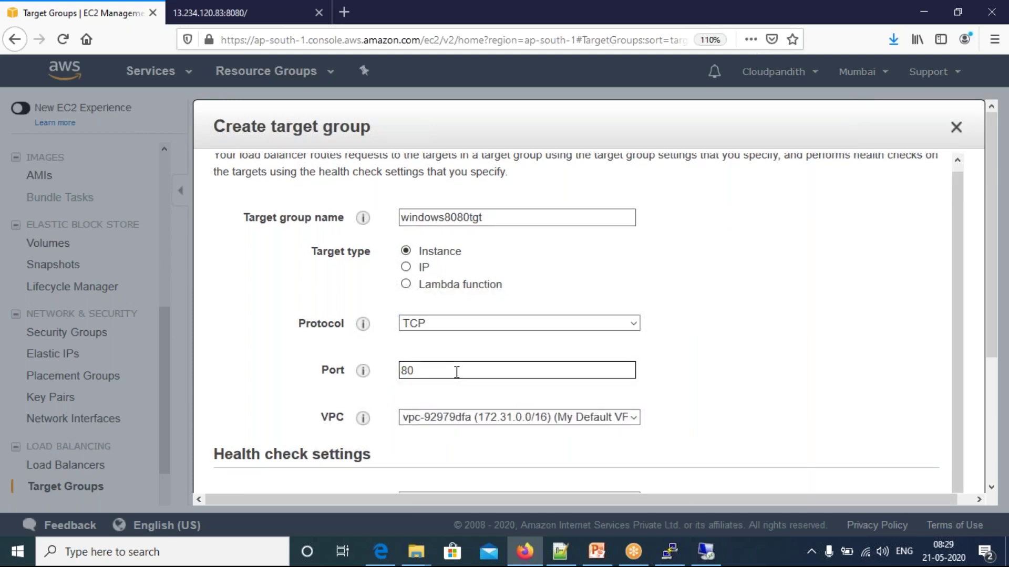
scroll(456, 372, down, 4)
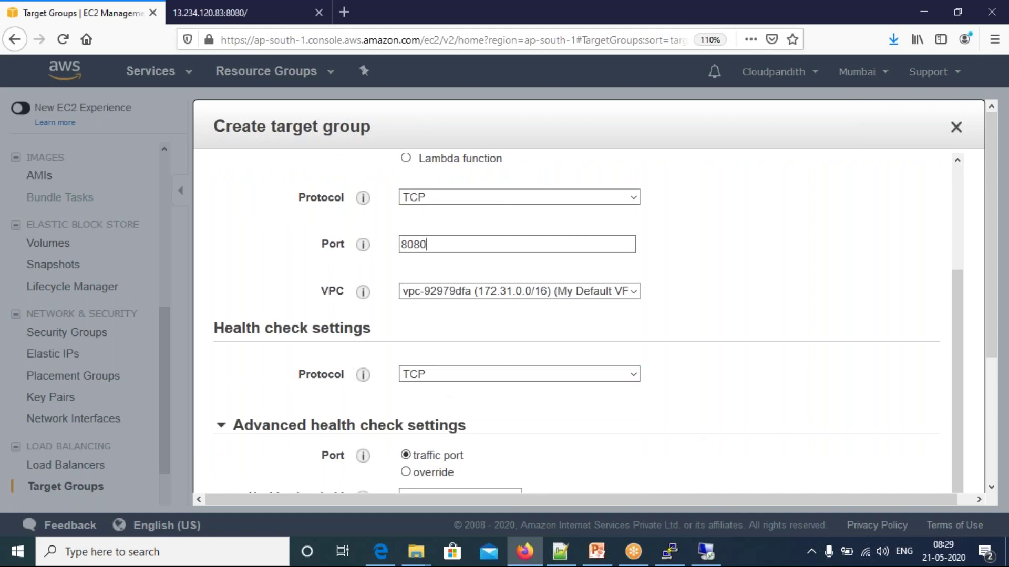
scroll(698, 445, down, 5)
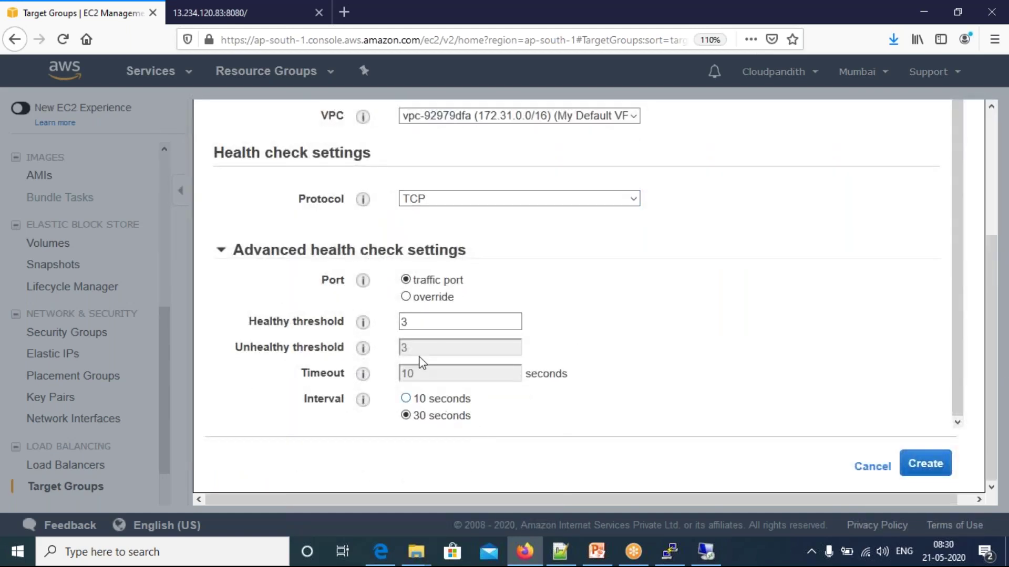
click(925, 465)
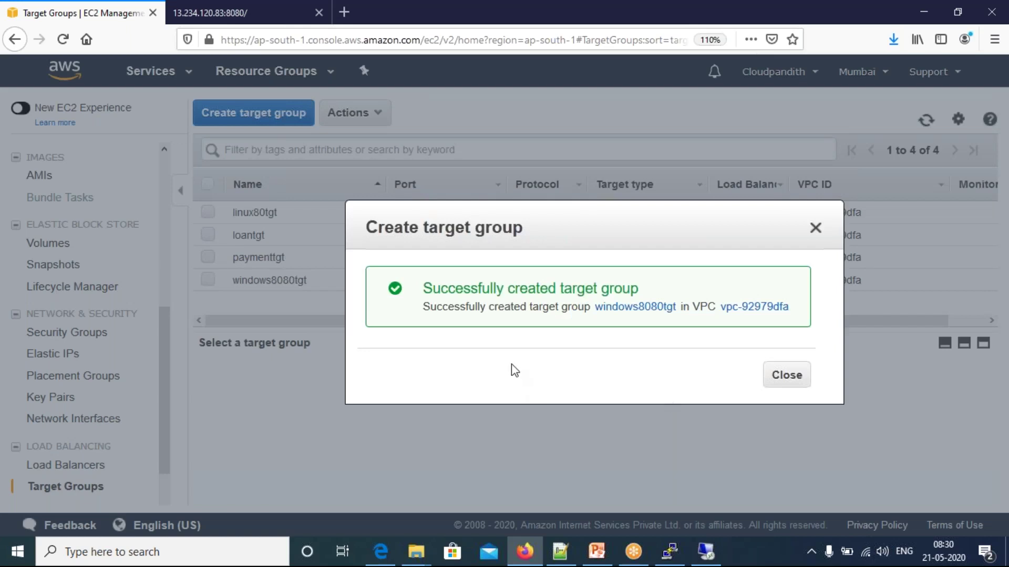
click(786, 376)
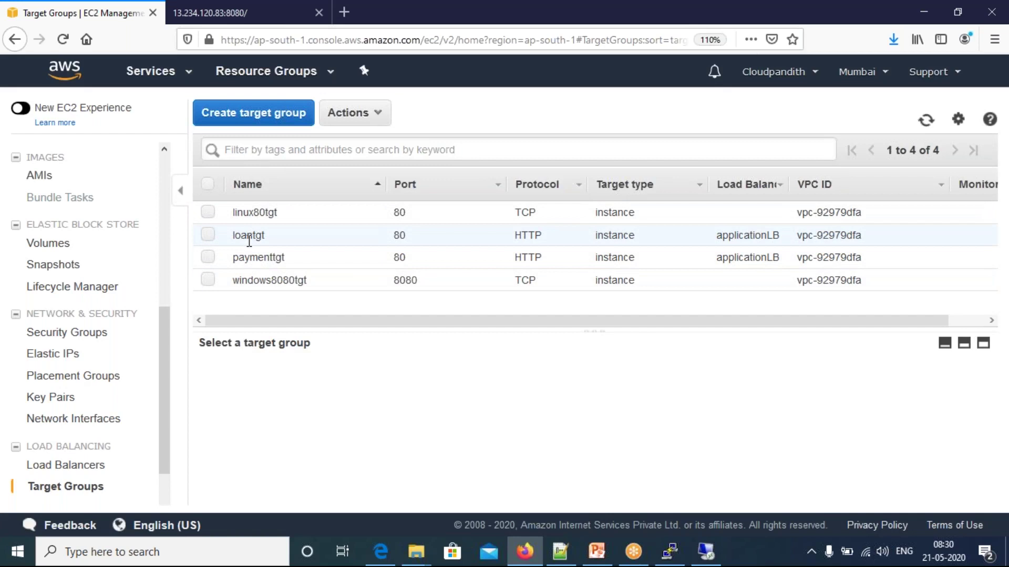
Step: Register the LinuxVM80 instance on port 80 in the linux80tgt target group and save the registration
click(208, 213)
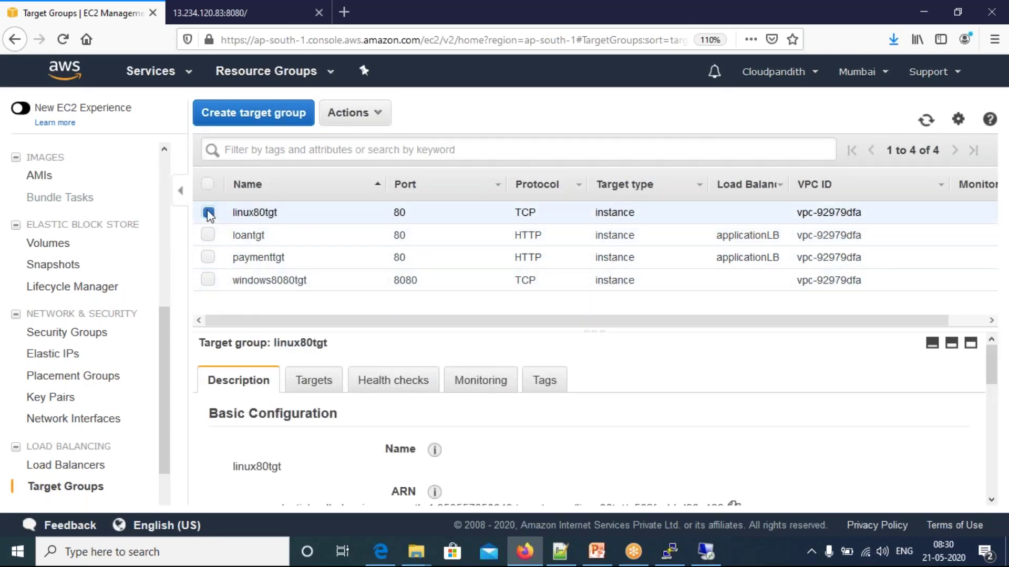
click(316, 384)
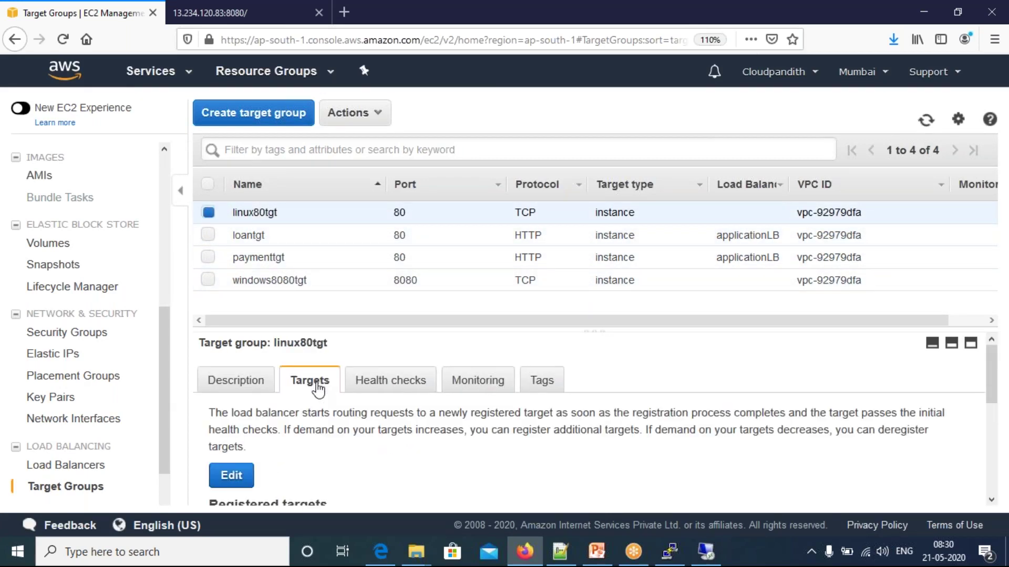
click(233, 475)
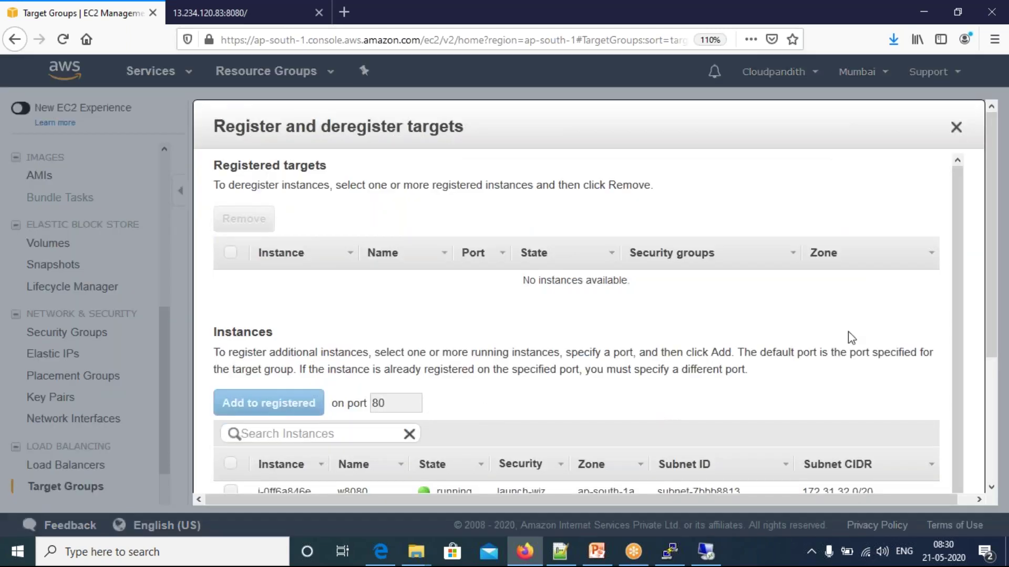
drag(994, 343, 994, 389)
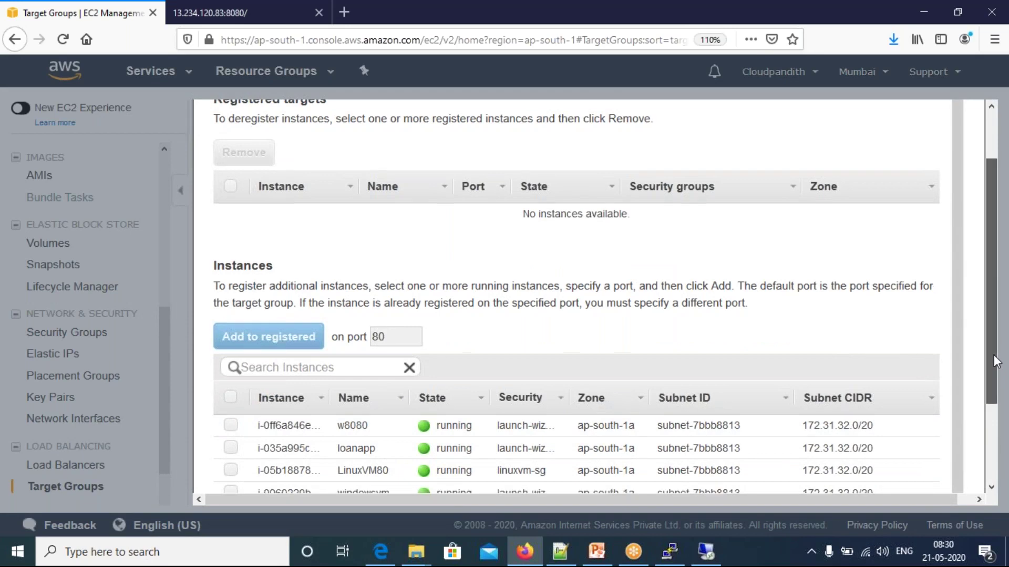
scroll(995, 356, down, 1)
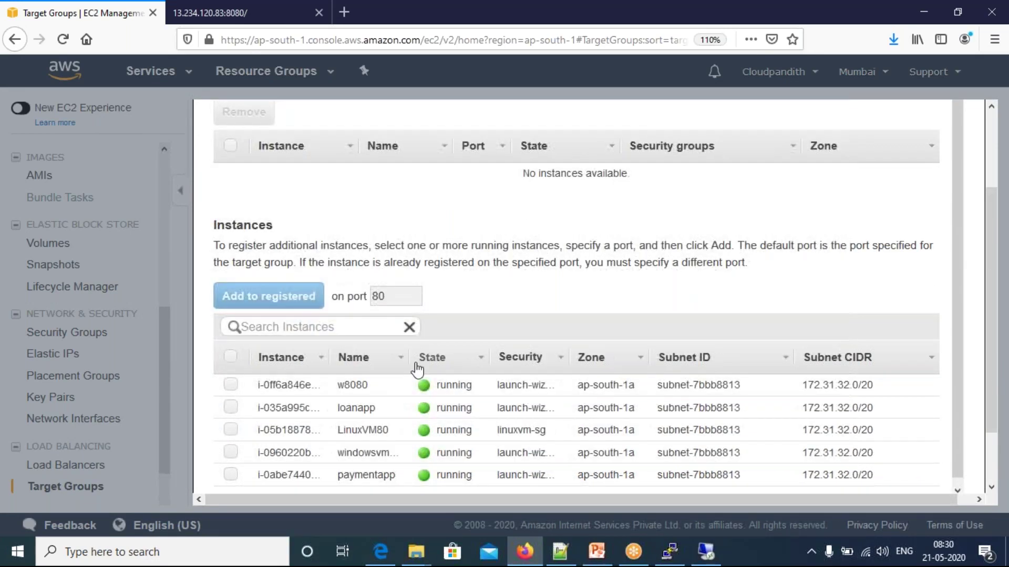
click(230, 430)
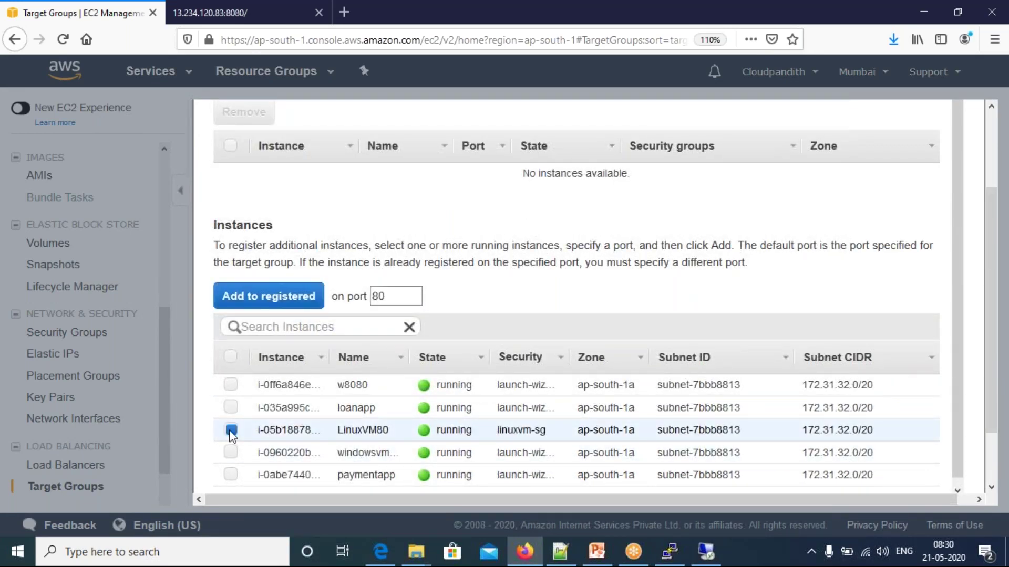
click(293, 295)
scroll(991, 316, down, 2)
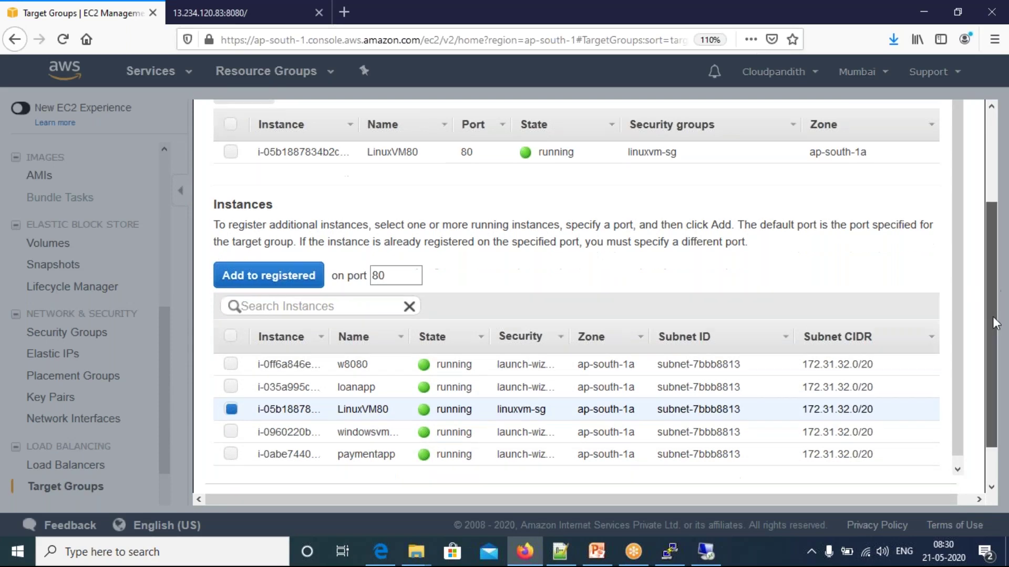
click(920, 463)
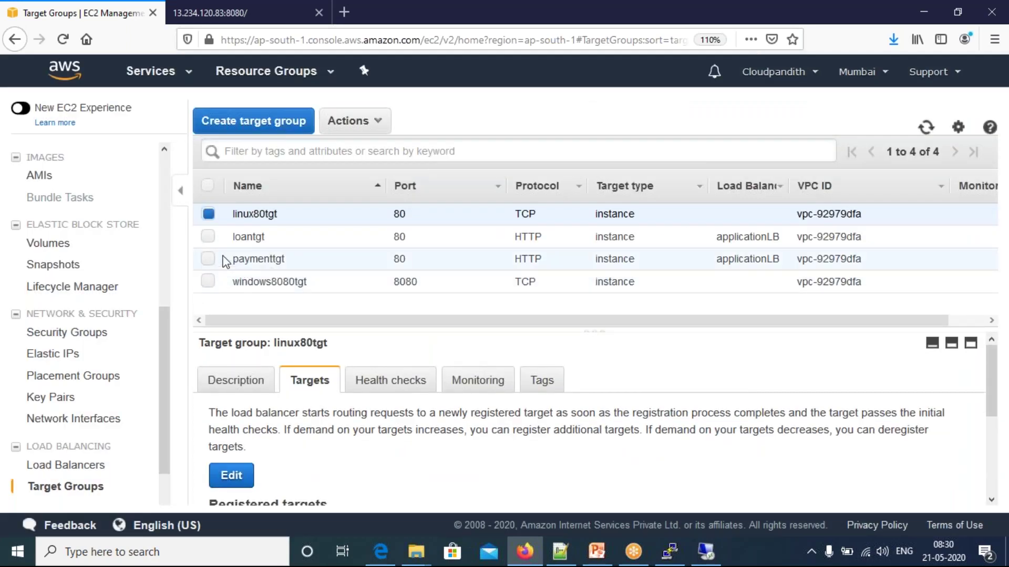
Step: Register the w8080 instance on port 8080 in the windows8080tgt target group and save the registration
click(208, 282)
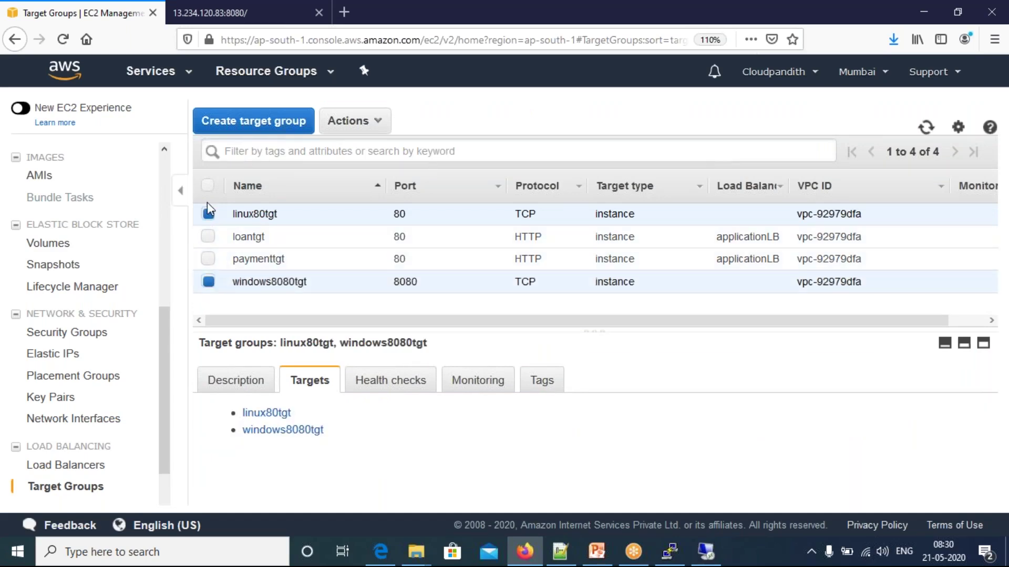
click(208, 215)
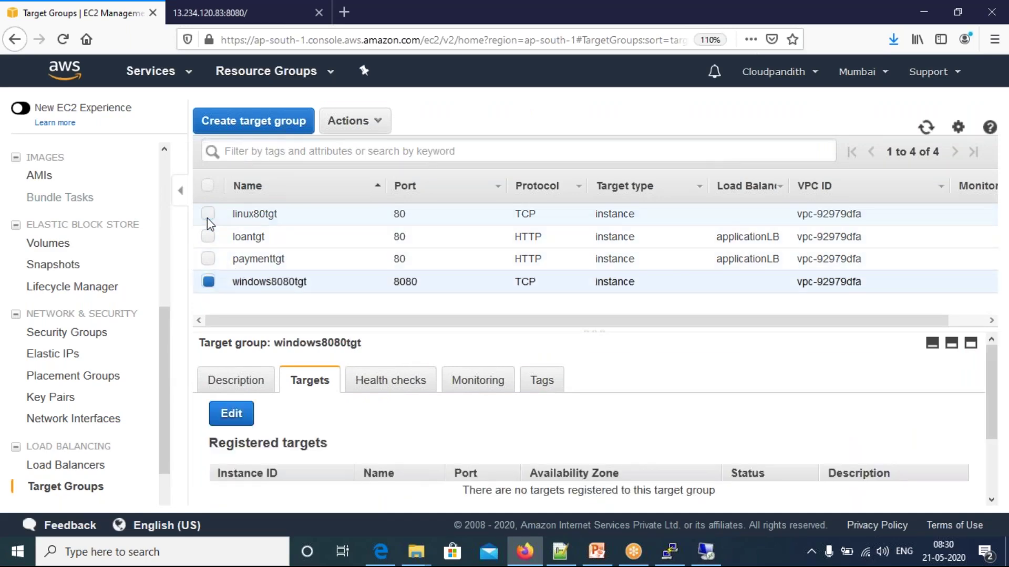
click(231, 414)
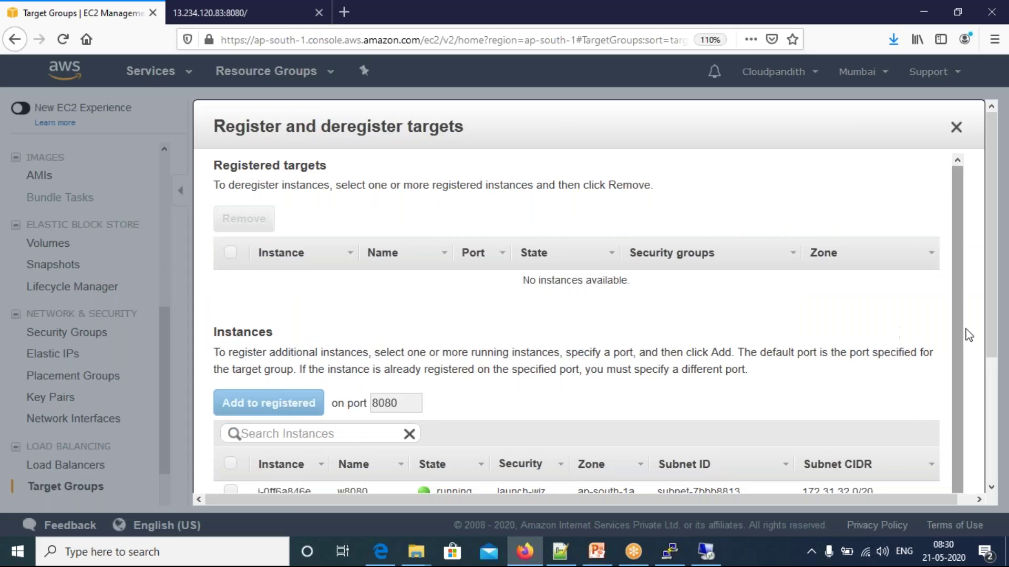
scroll(991, 346, down, 4)
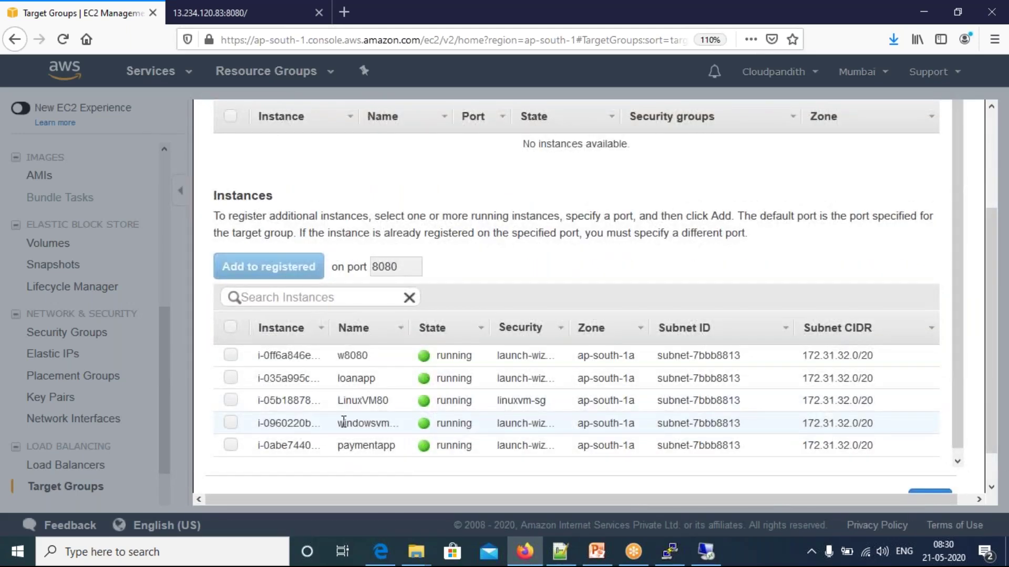
click(230, 355)
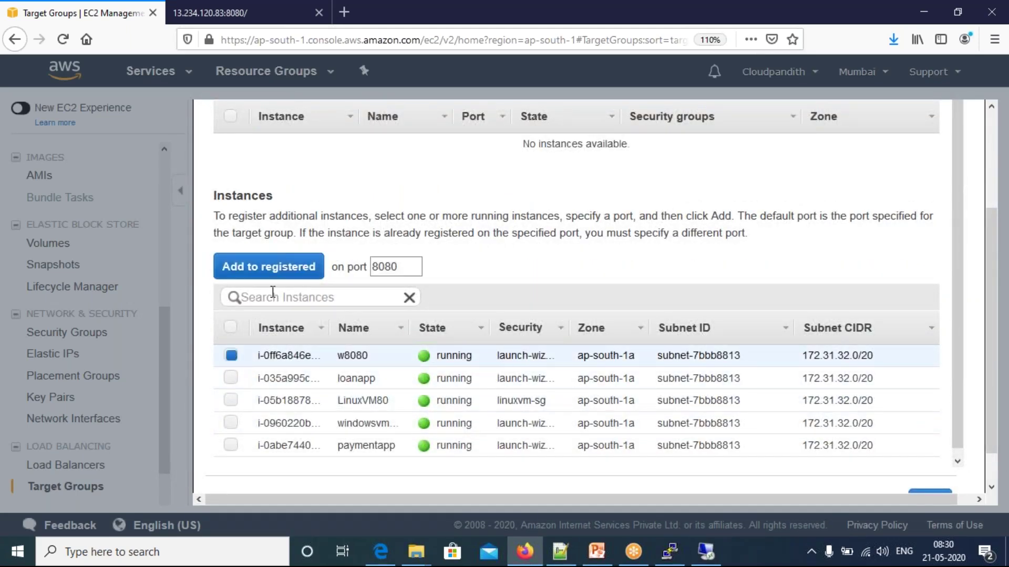
click(264, 268)
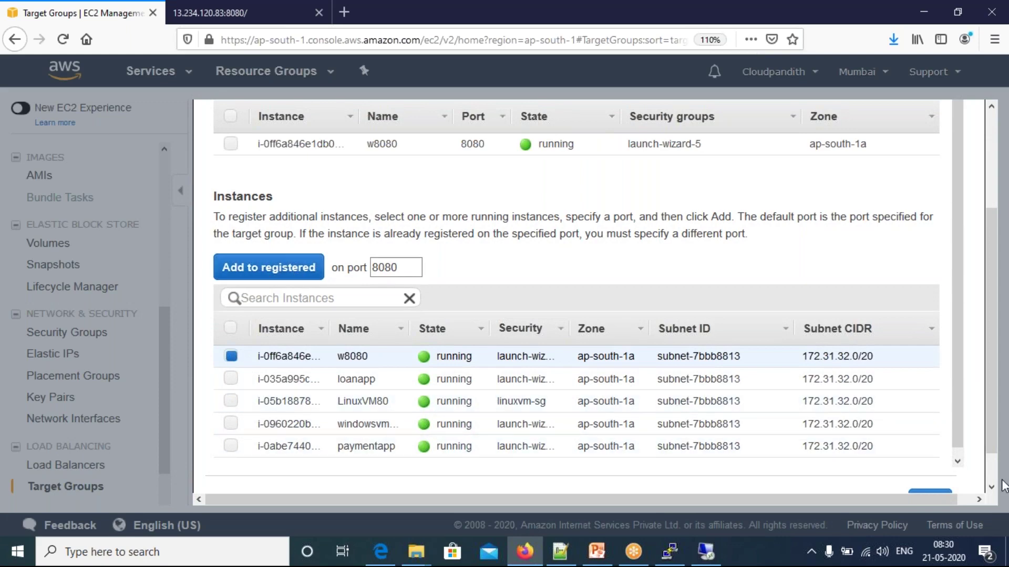
scroll(992, 336, down, 1)
click(929, 464)
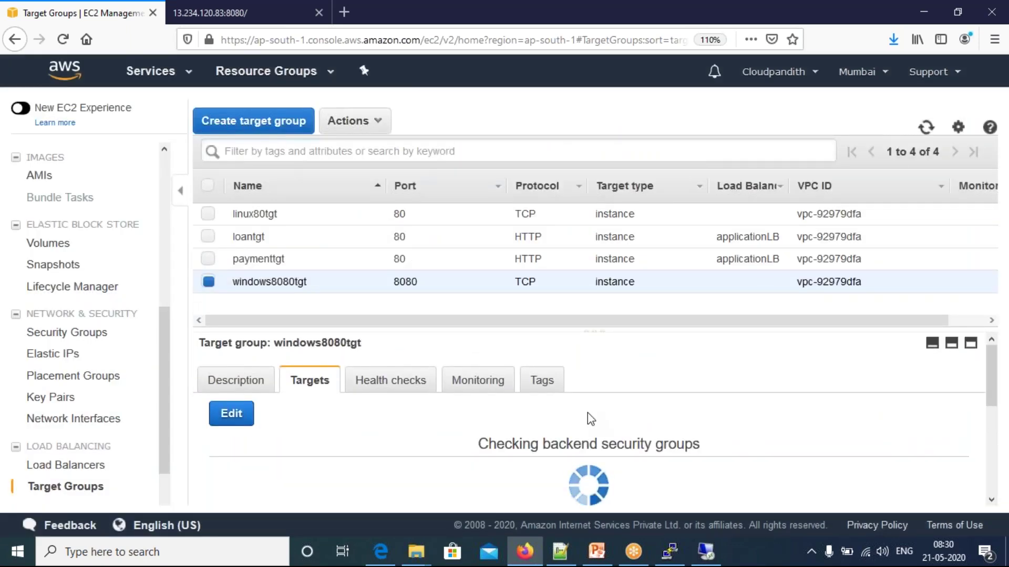
Step: Review the registered target, its status and the availability zone details of the windows8080tgt group
scroll(991, 436, down, 2)
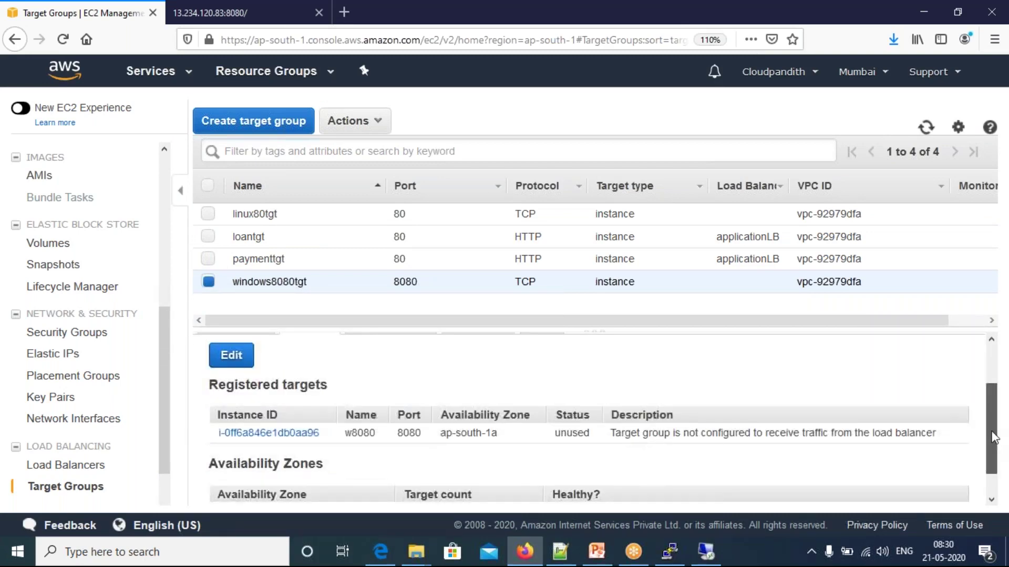
scroll(992, 441, up, 1)
scroll(989, 436, down, 2)
drag(992, 464, 992, 470)
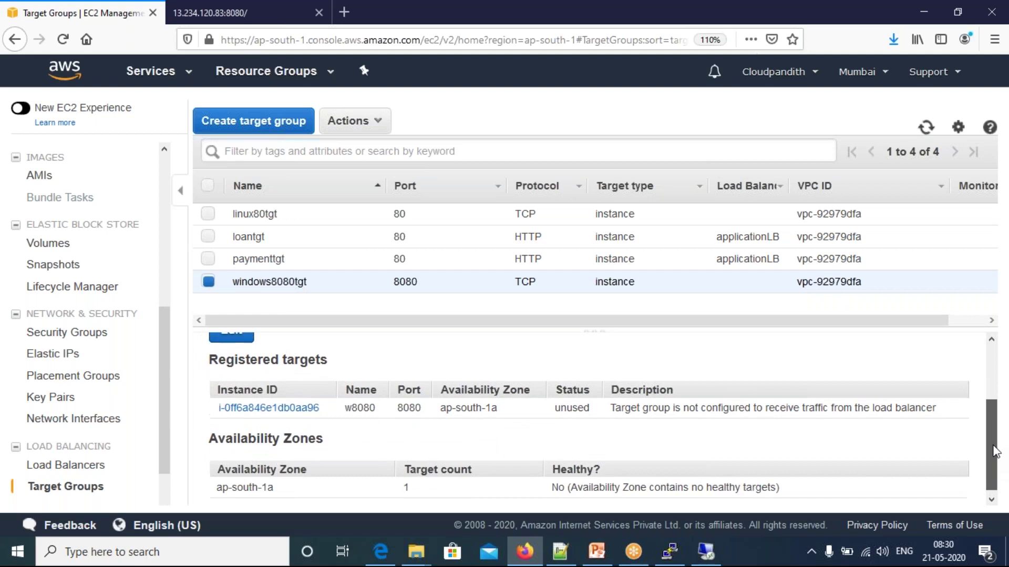
scroll(995, 469, up, 1)
drag(554, 455, 577, 451)
click(578, 452)
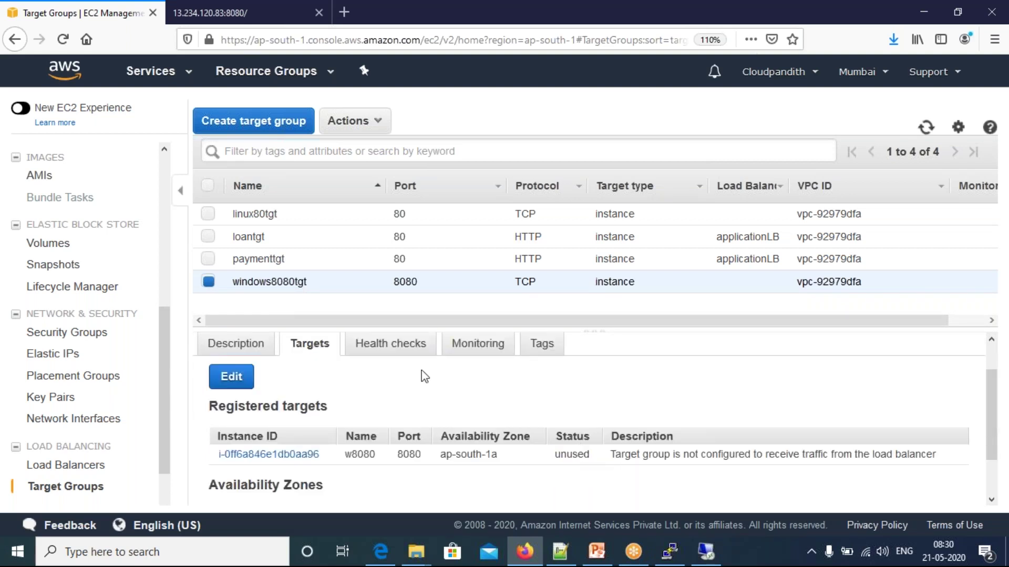
Step: Compare the registered targets and their ports in the linux80tgt and windows8080tgt groups
click(208, 214)
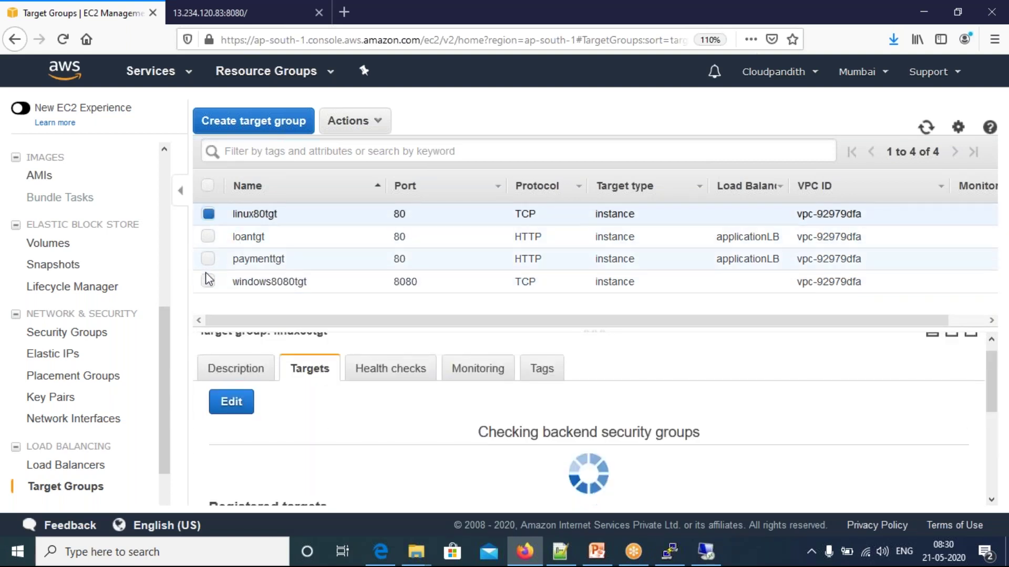
click(208, 279)
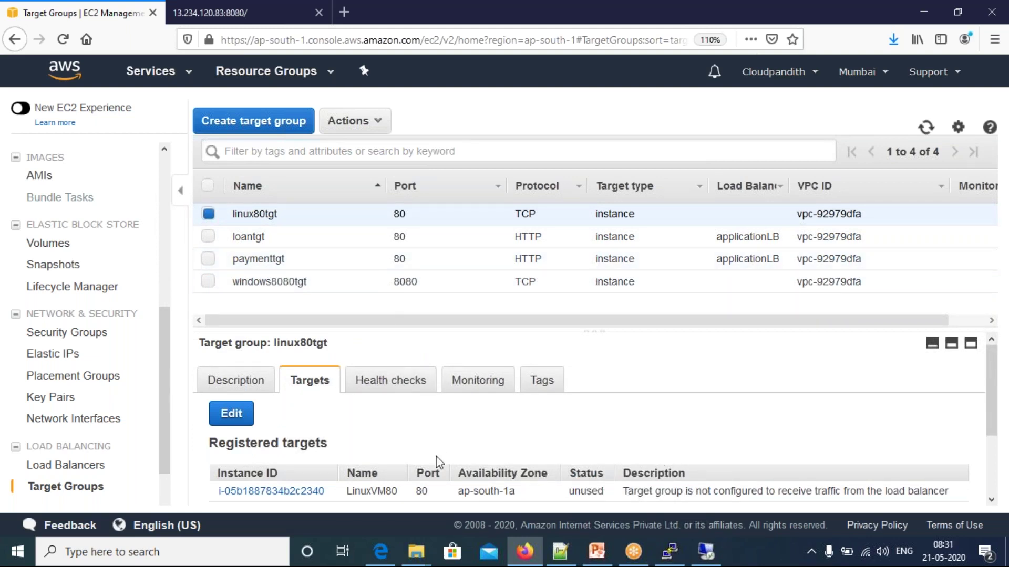
click(77, 468)
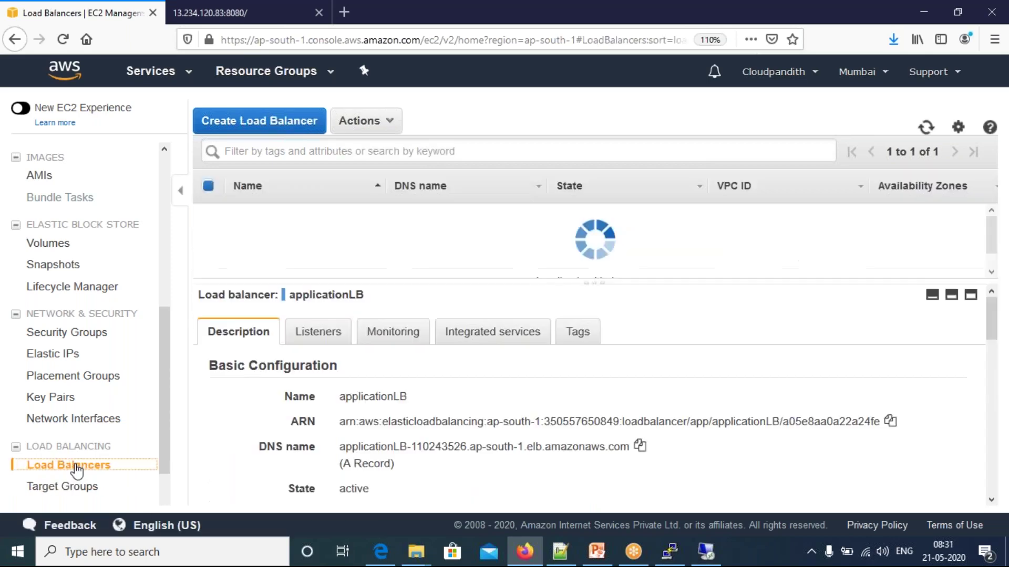
click(68, 489)
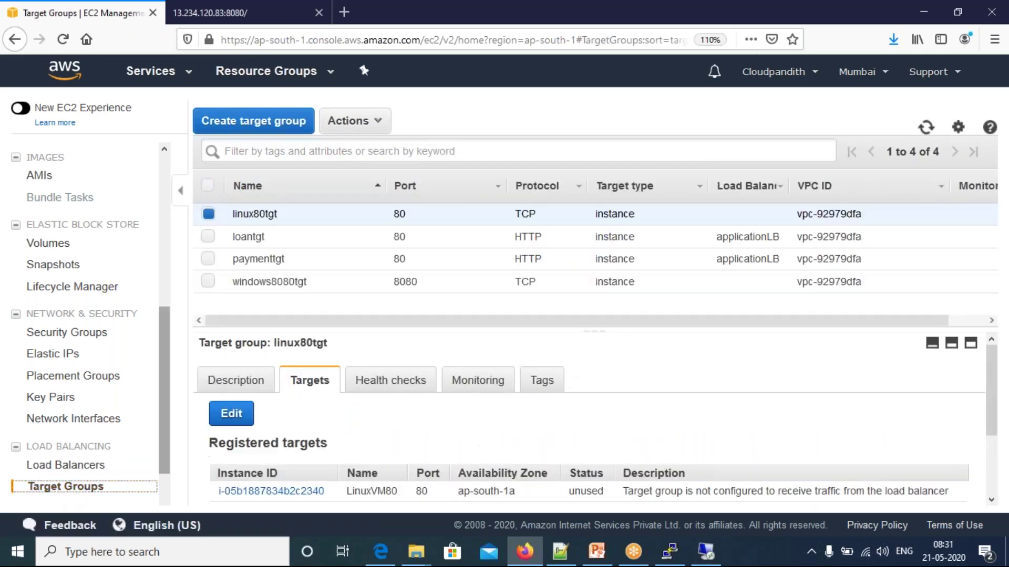
drag(428, 492, 378, 491)
click(261, 224)
click(223, 277)
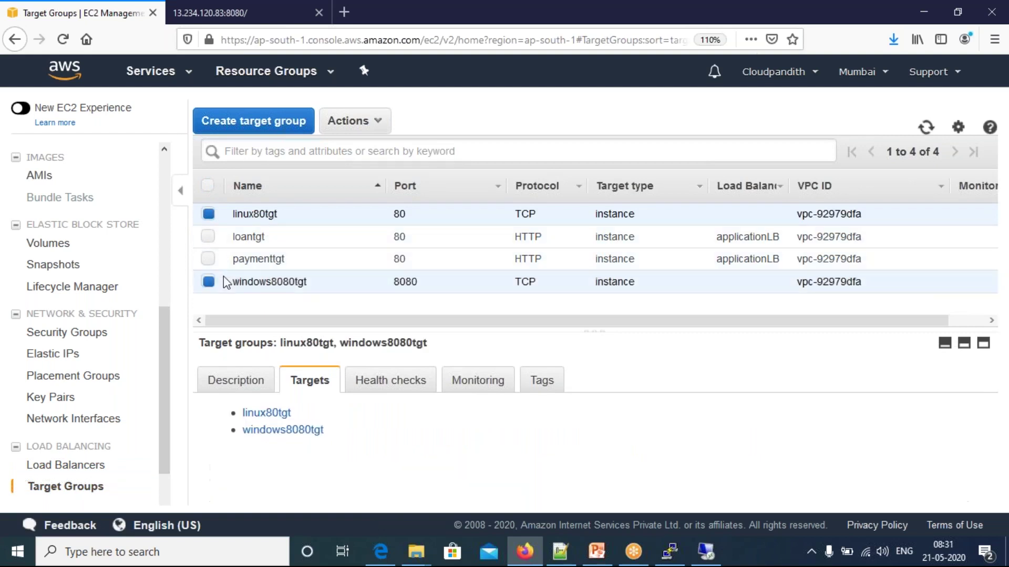
click(220, 216)
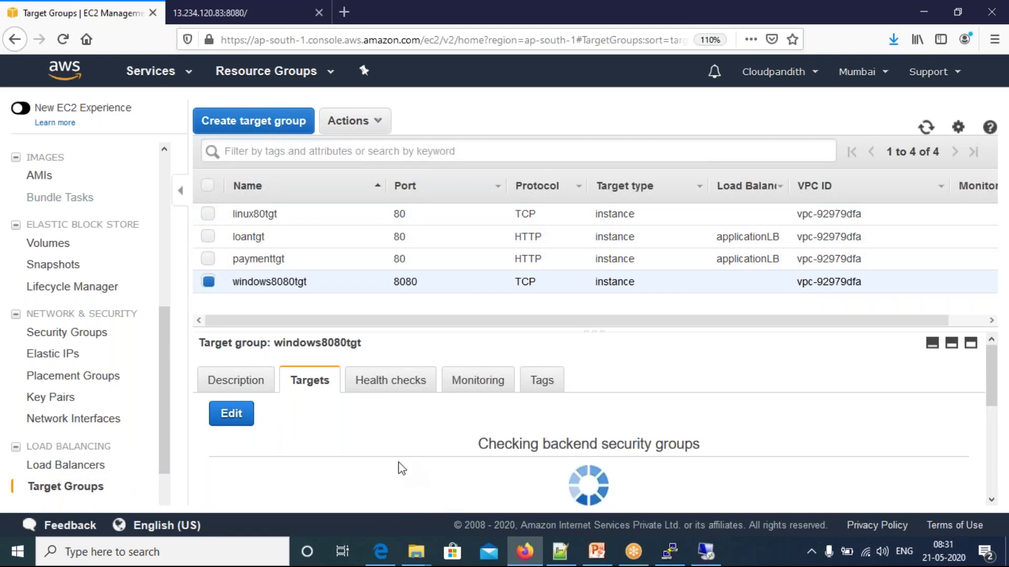
drag(427, 492, 394, 490)
click(394, 490)
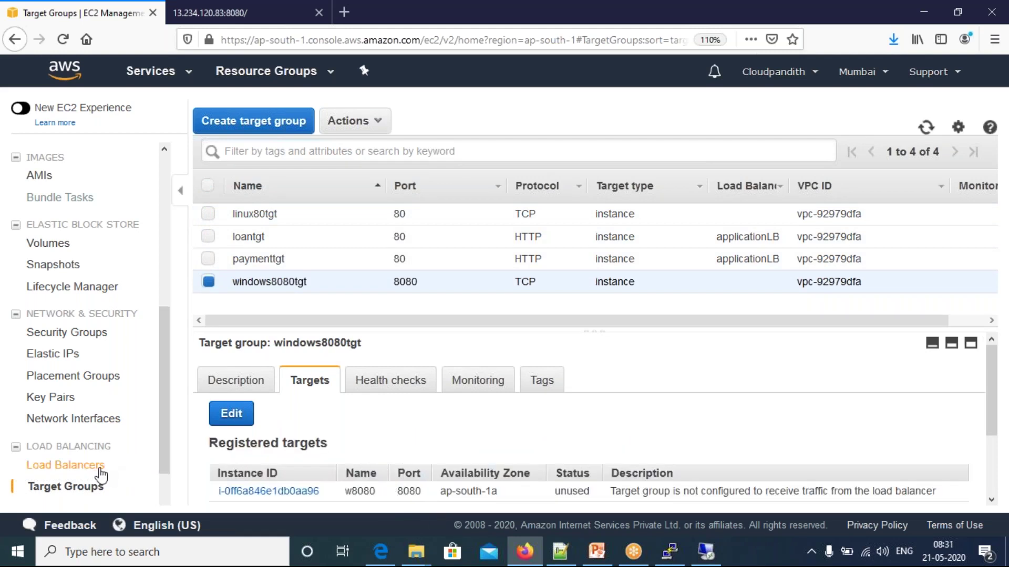
Step: Begin a new internet-facing Network Load Balancer named myNLB
click(84, 465)
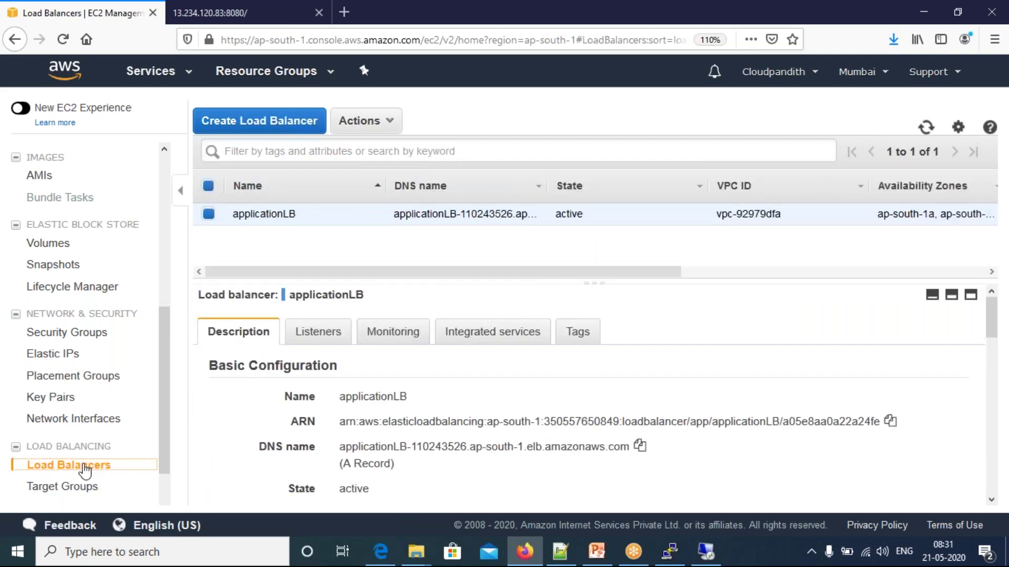
click(273, 121)
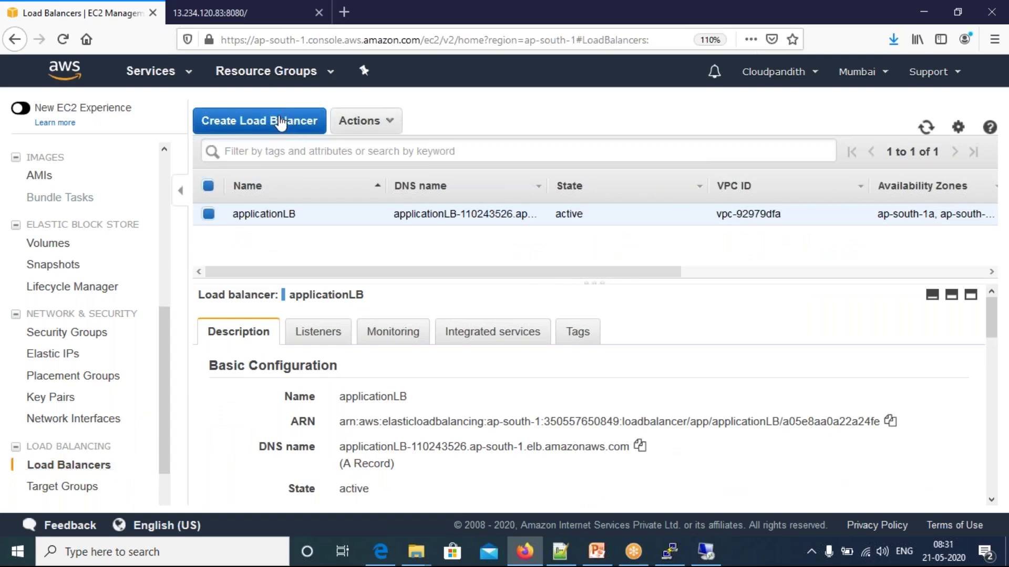
click(502, 328)
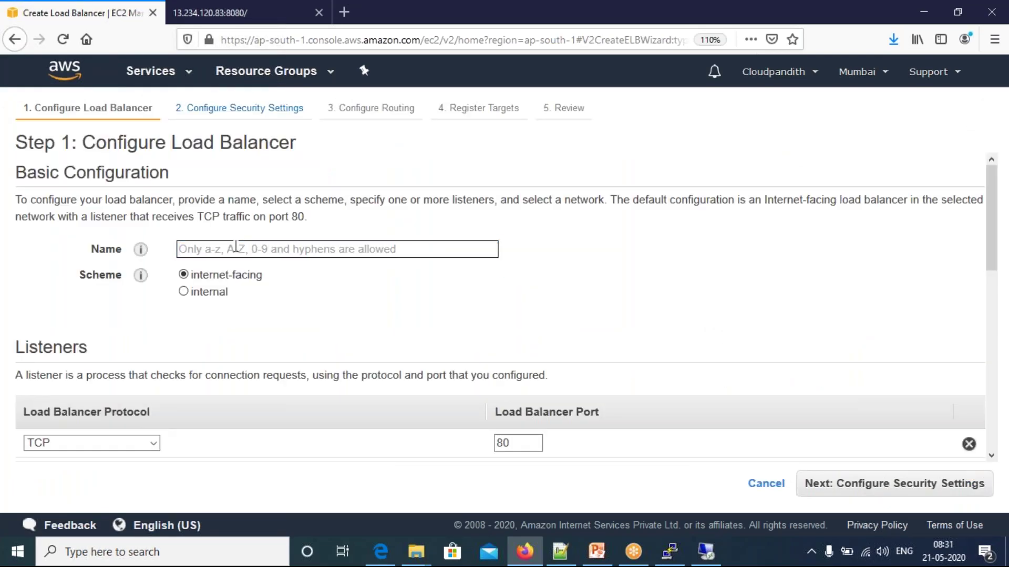
text(myNLB)
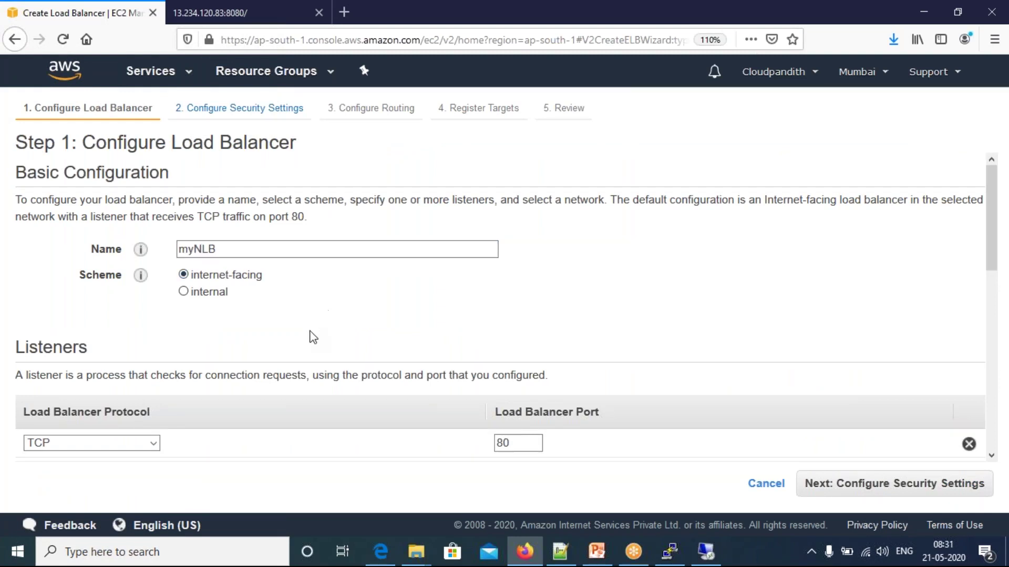
Step: Add a second TCP listener on port 8080 to the load balancer
scroll(314, 337, down, 1)
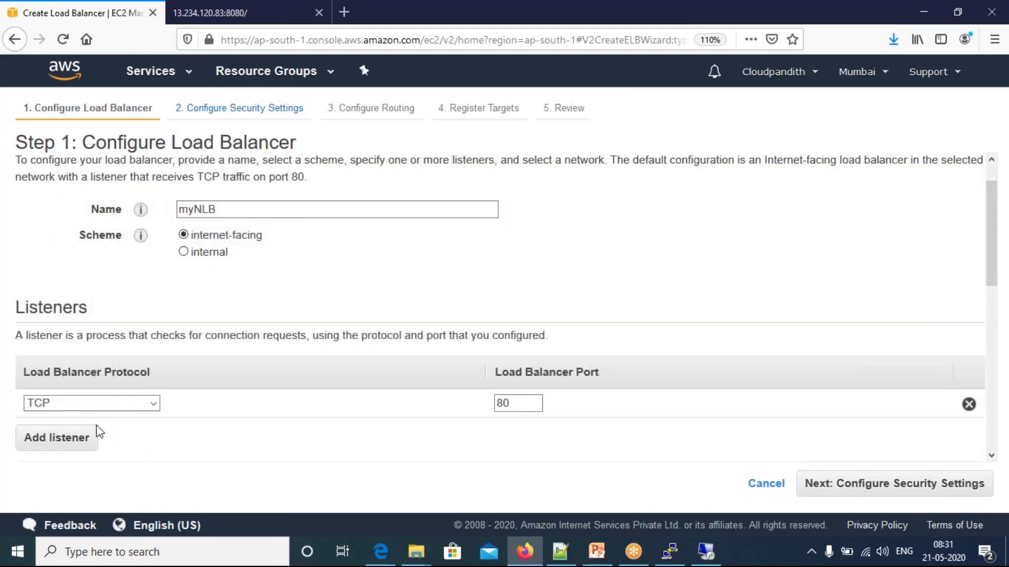
click(60, 447)
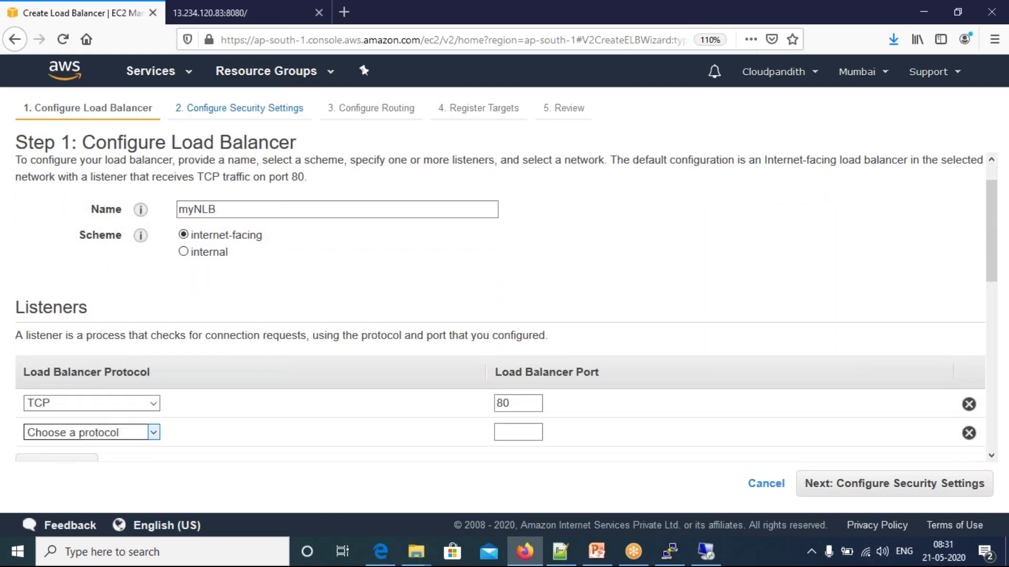
click(153, 435)
click(66, 353)
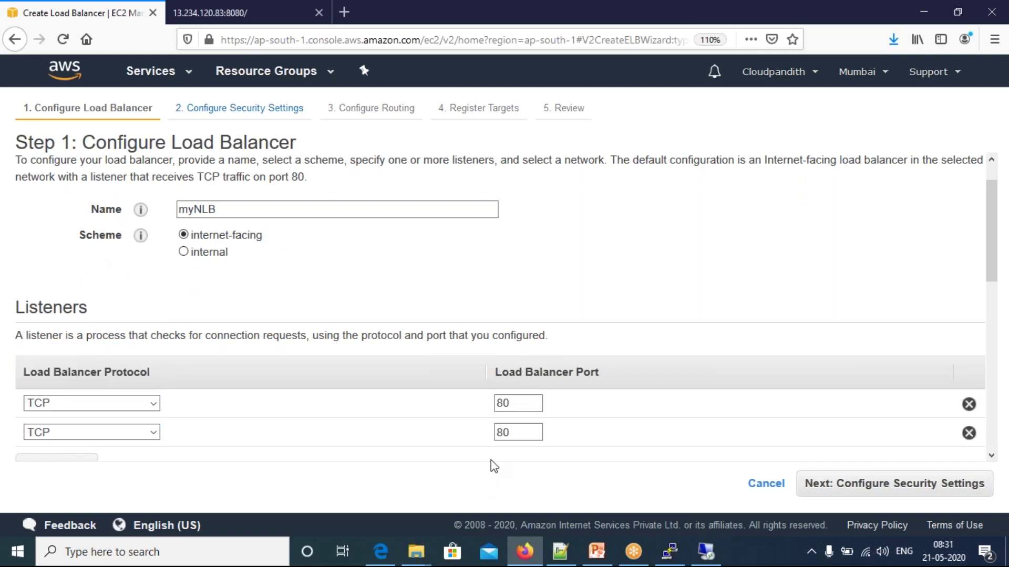
click(524, 434)
text(80)
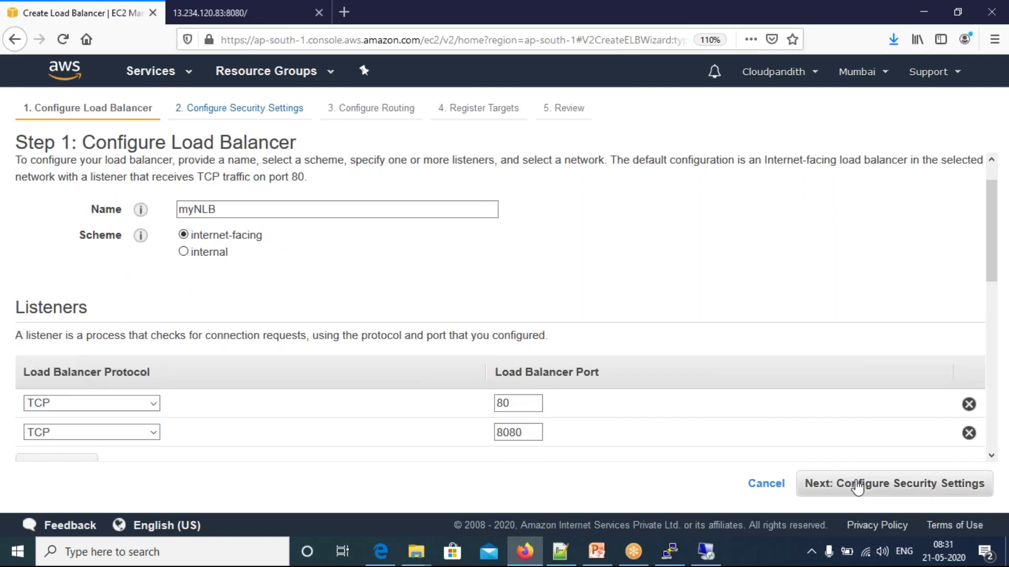
Step: Enable the availability zones ap-south-1a, ap-south-1b and ap-south-1c for the load balancer and continue to the security settings
drag(991, 275, 1003, 406)
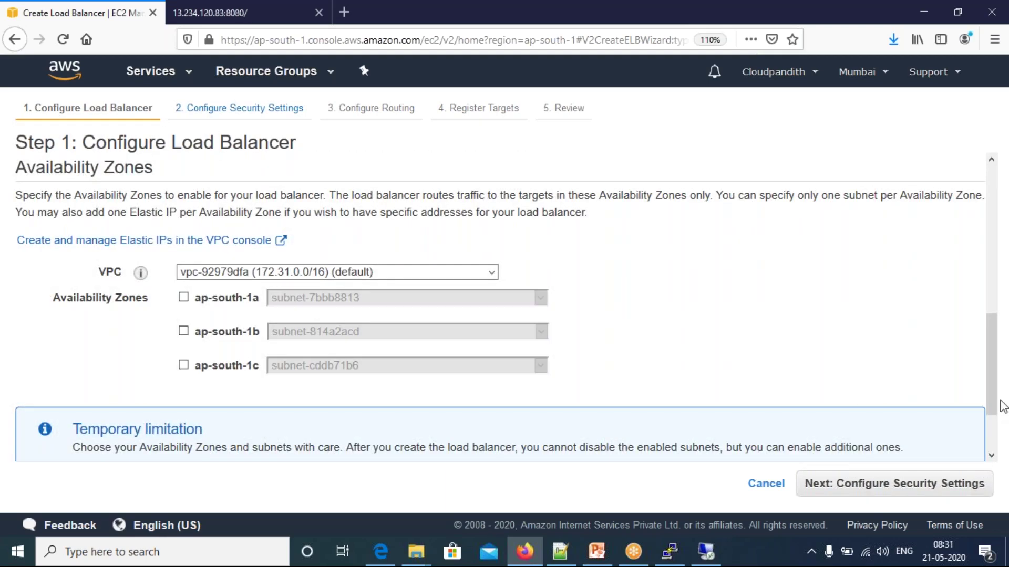
click(183, 298)
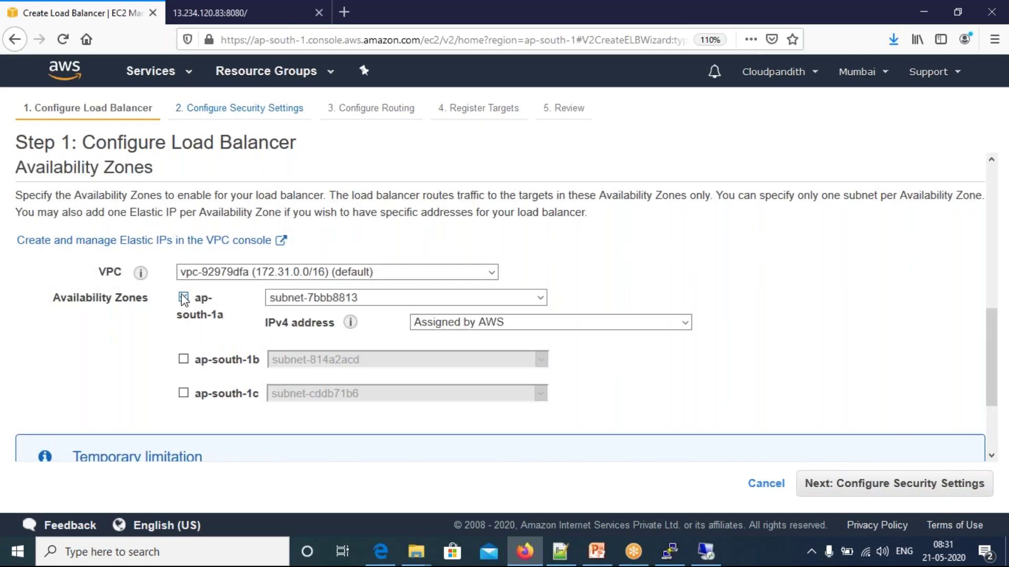
click(183, 359)
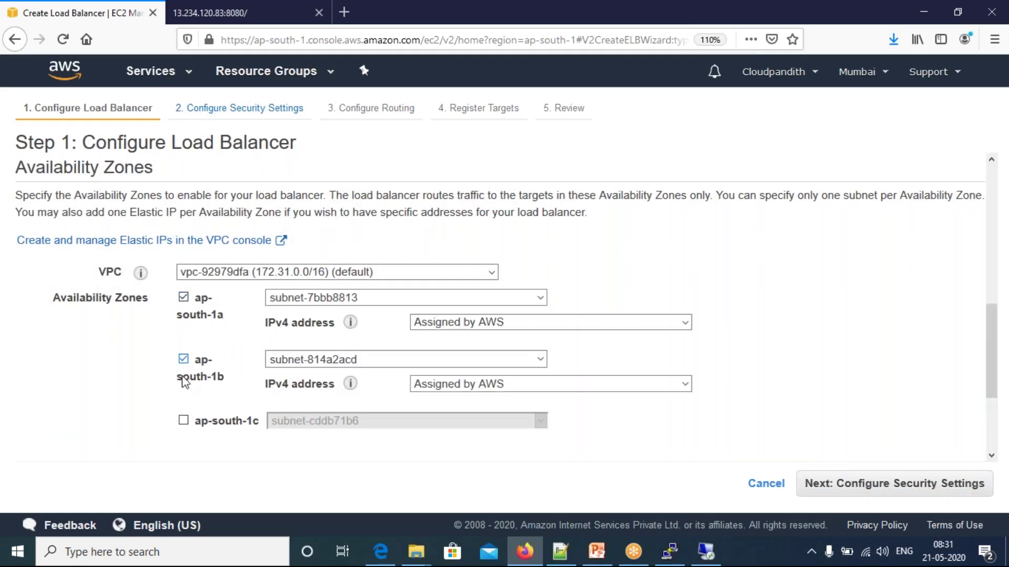
click(183, 421)
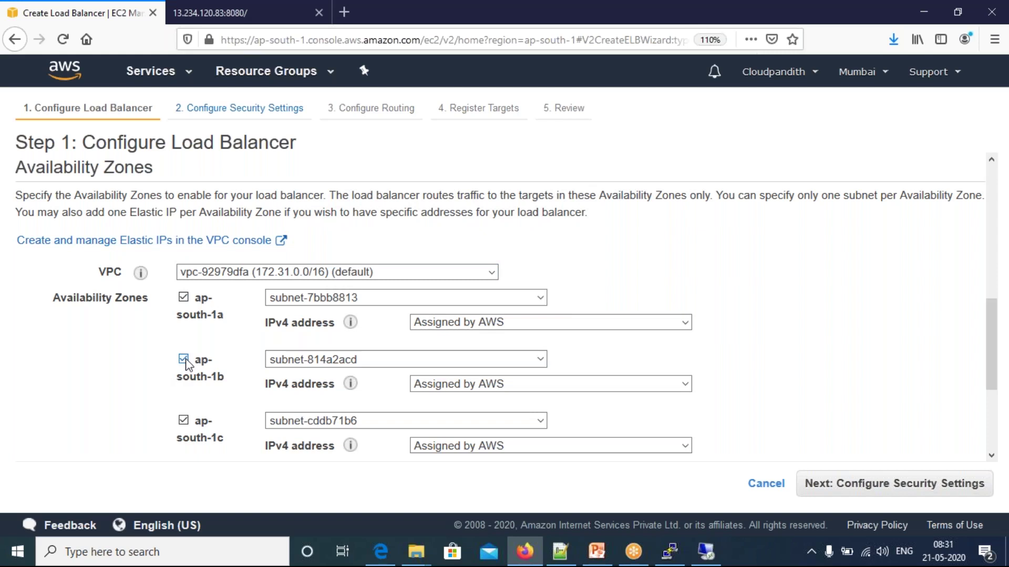
click(183, 422)
click(184, 421)
click(885, 487)
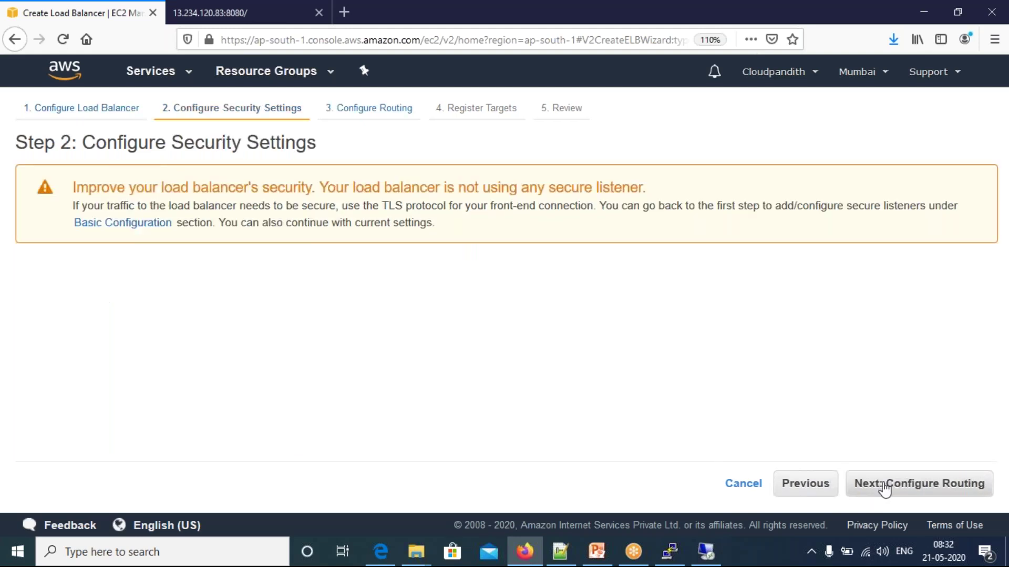
Step: Accept the security settings and route the load balancer to the existing target group linux80tgt
click(886, 488)
click(307, 243)
click(263, 279)
click(244, 274)
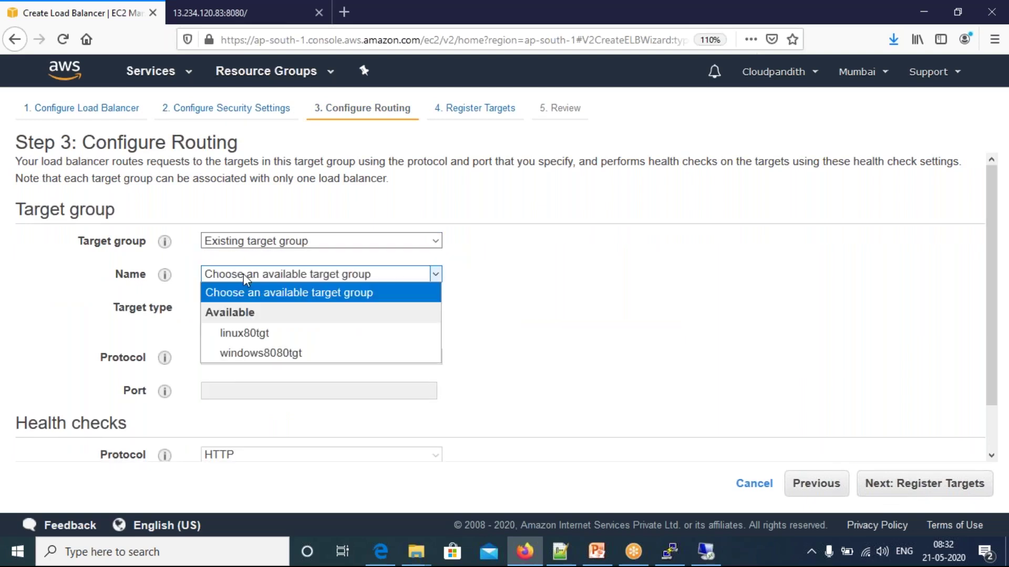
click(239, 334)
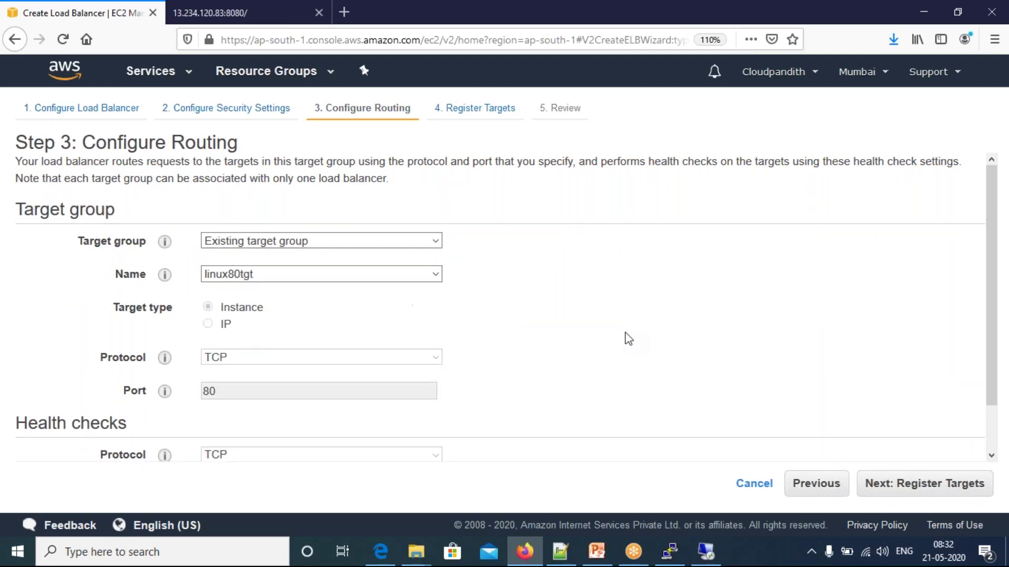
drag(1001, 374, 1007, 478)
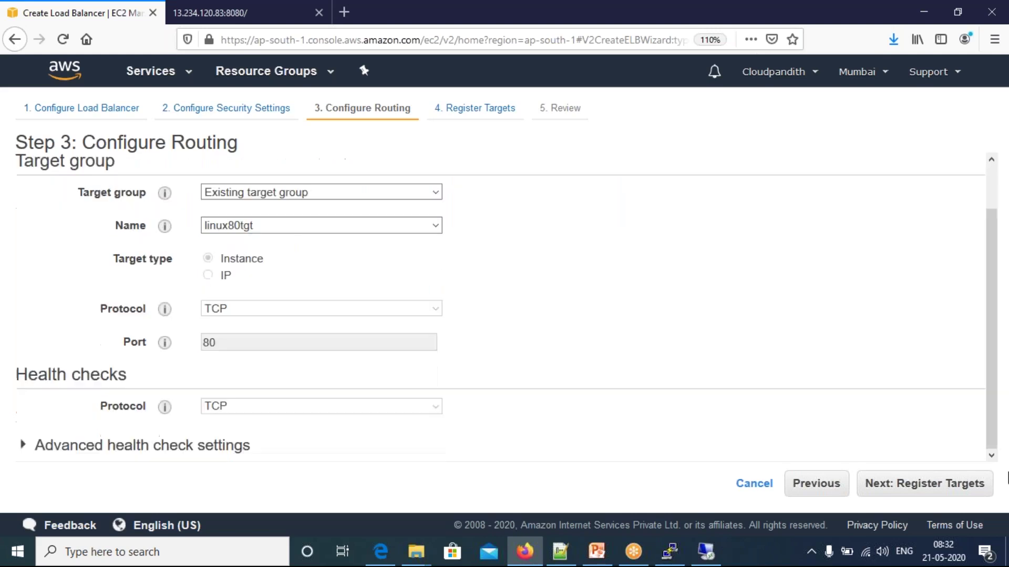
drag(227, 346, 218, 360)
Step: Accept the registered targets, create the load balancer and return to the load balancer list
click(917, 495)
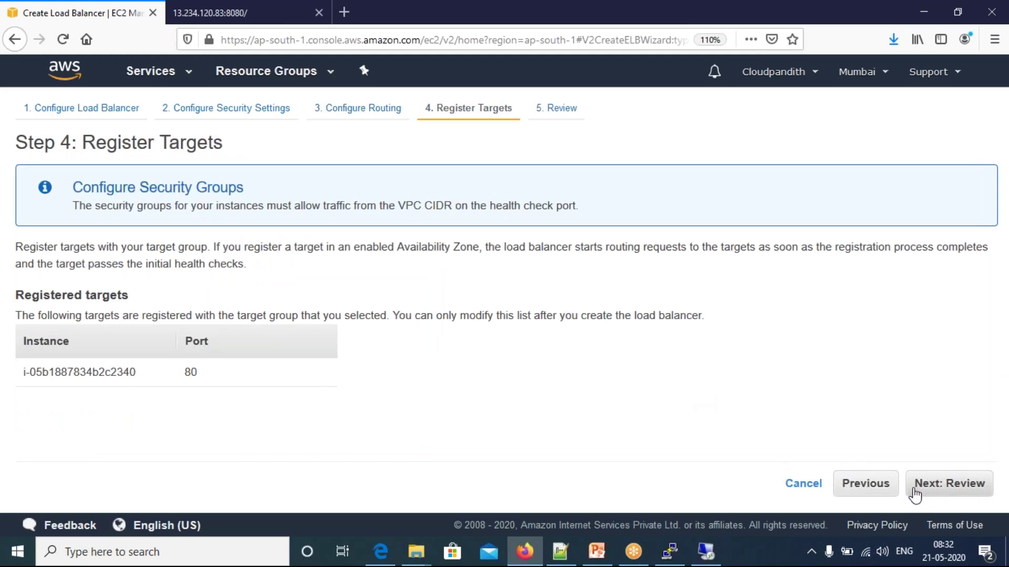
click(955, 482)
click(956, 481)
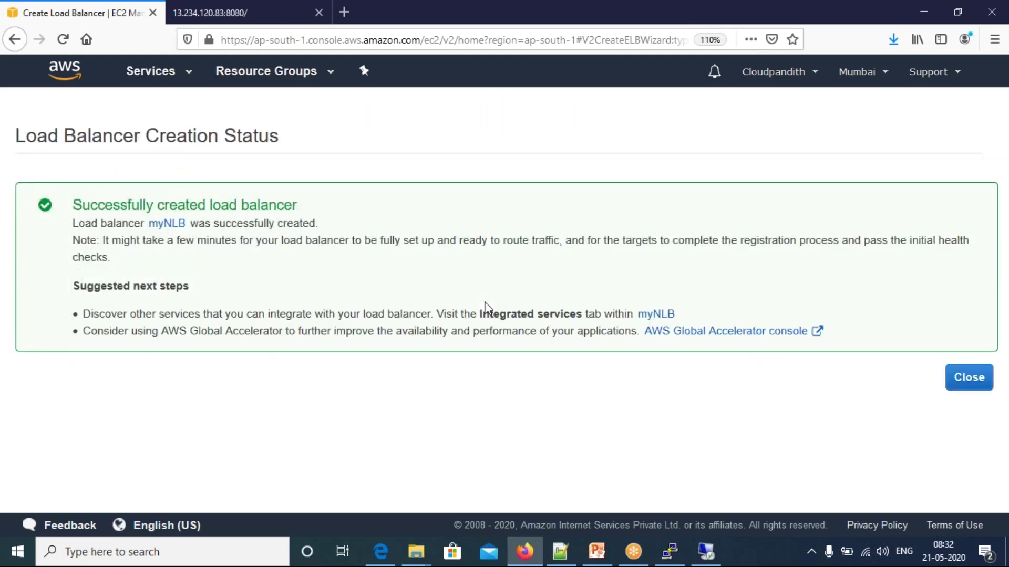
click(968, 383)
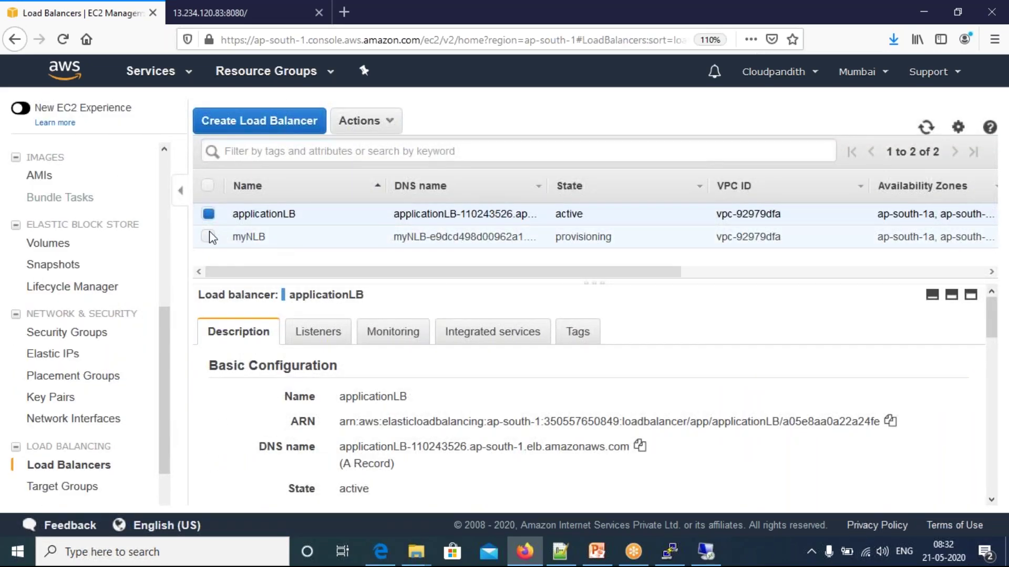
Step: Select only the myNLB load balancer and display its listeners
click(208, 236)
click(208, 214)
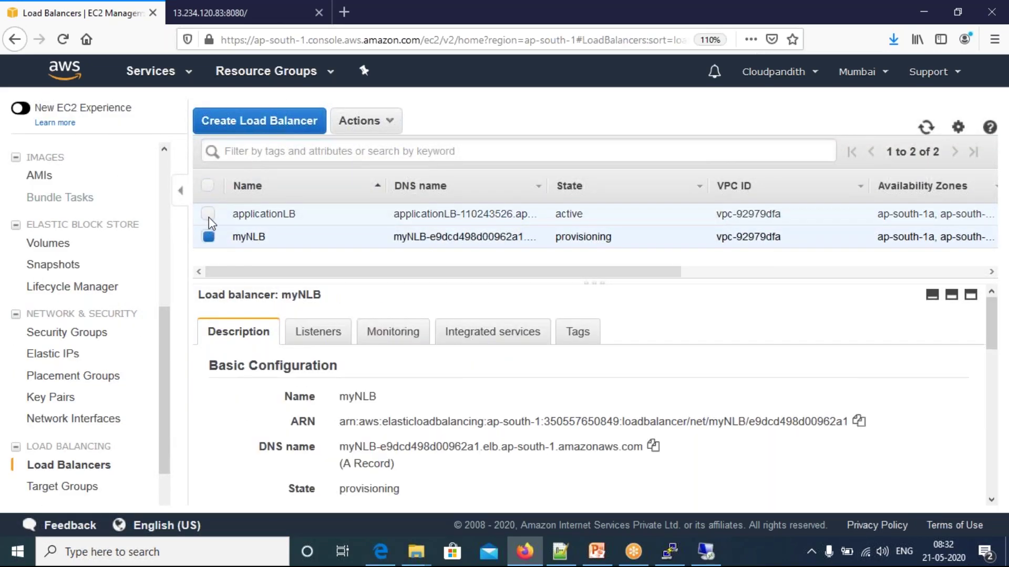
click(316, 338)
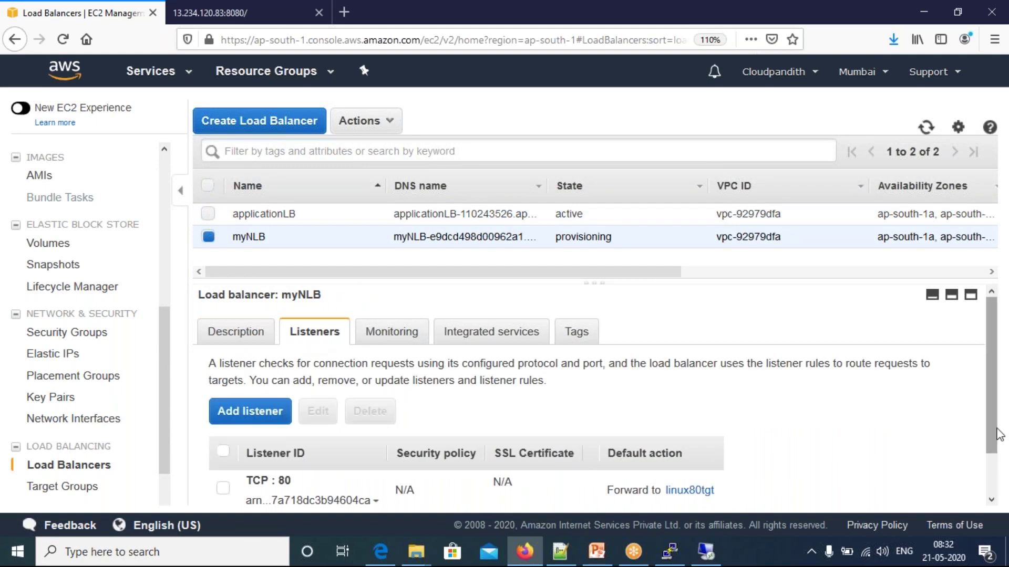
scroll(998, 428, down, 2)
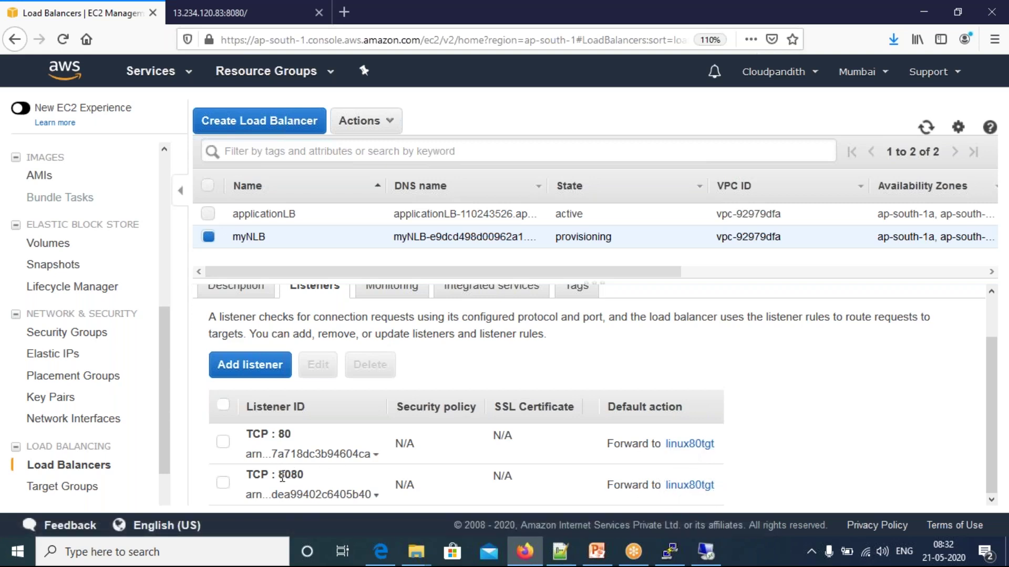
Step: Change the default action of the TCP 8080 listener to forward to windows8080tgt and save the listener
click(223, 482)
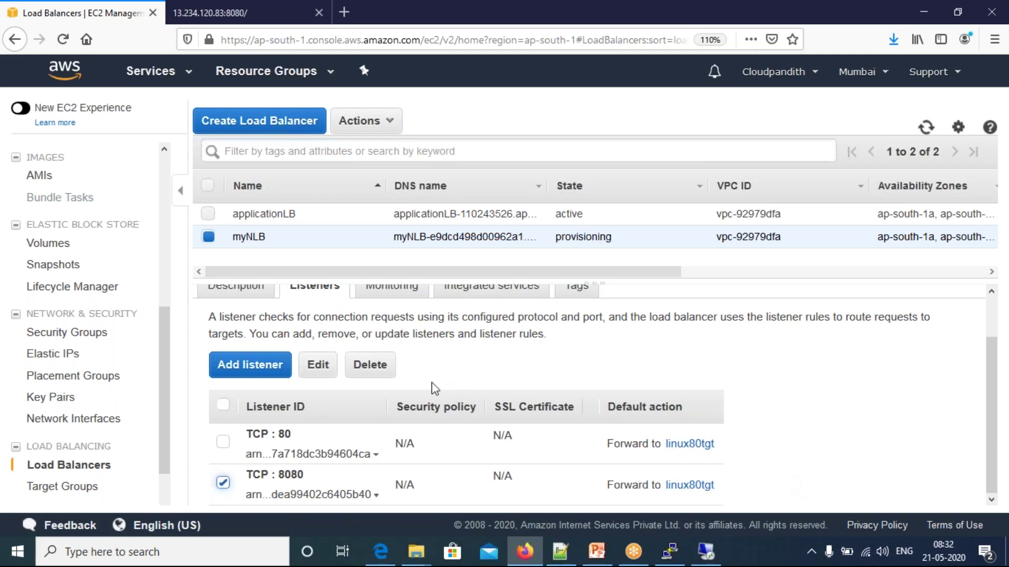
click(326, 367)
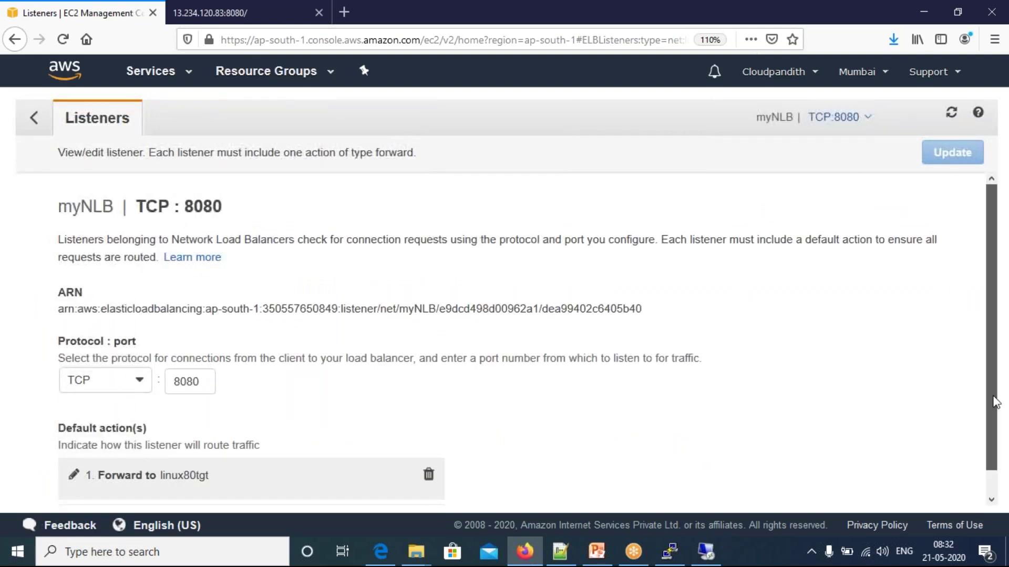
scroll(604, 420, down, 1)
click(69, 452)
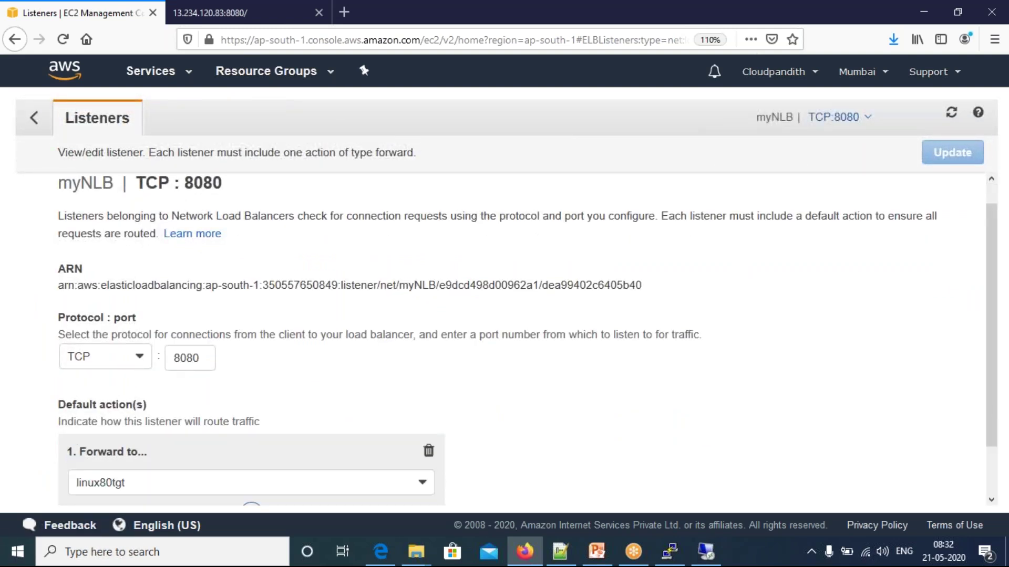
drag(997, 373, 993, 435)
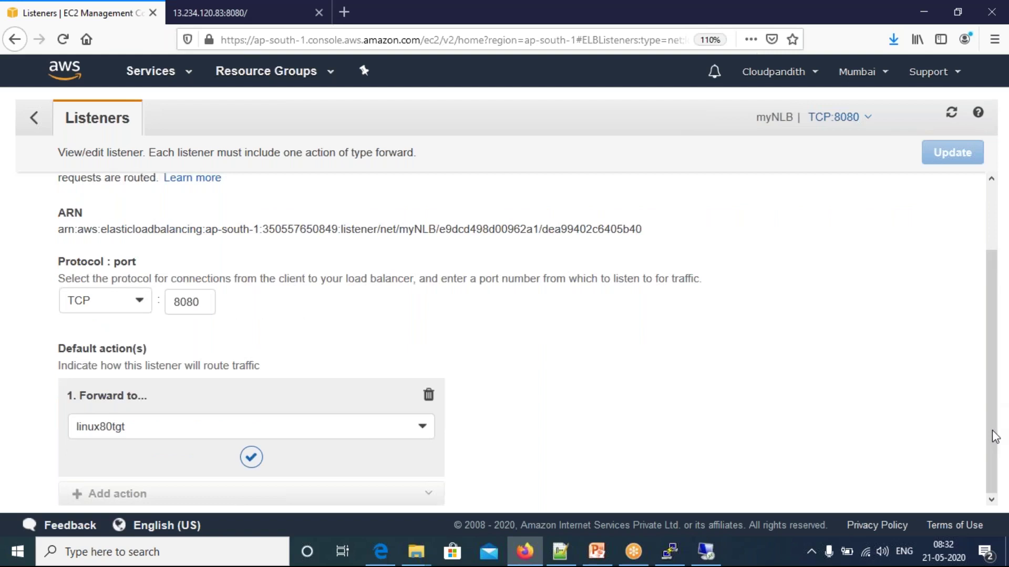
click(265, 430)
click(180, 478)
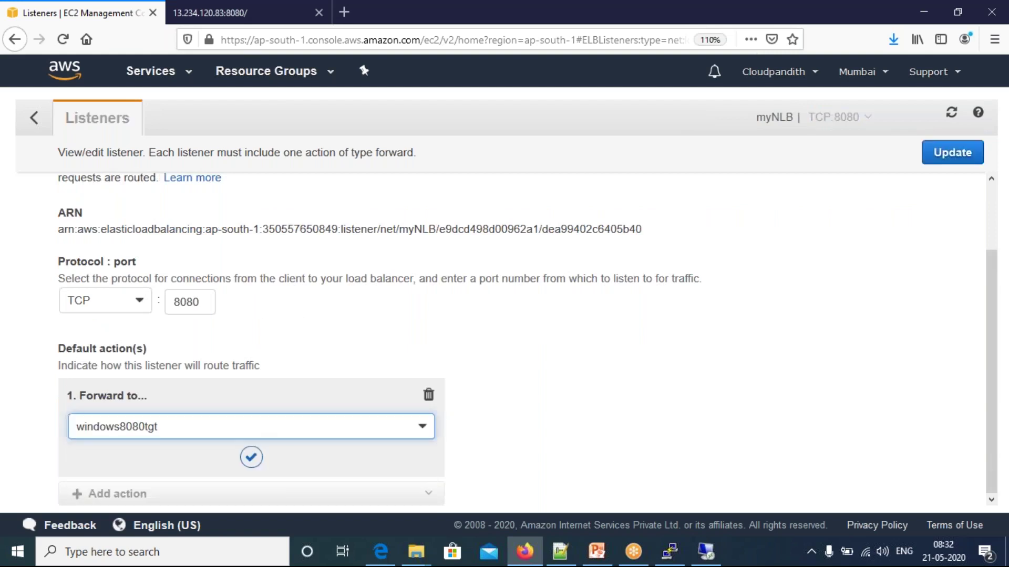
click(250, 458)
click(952, 152)
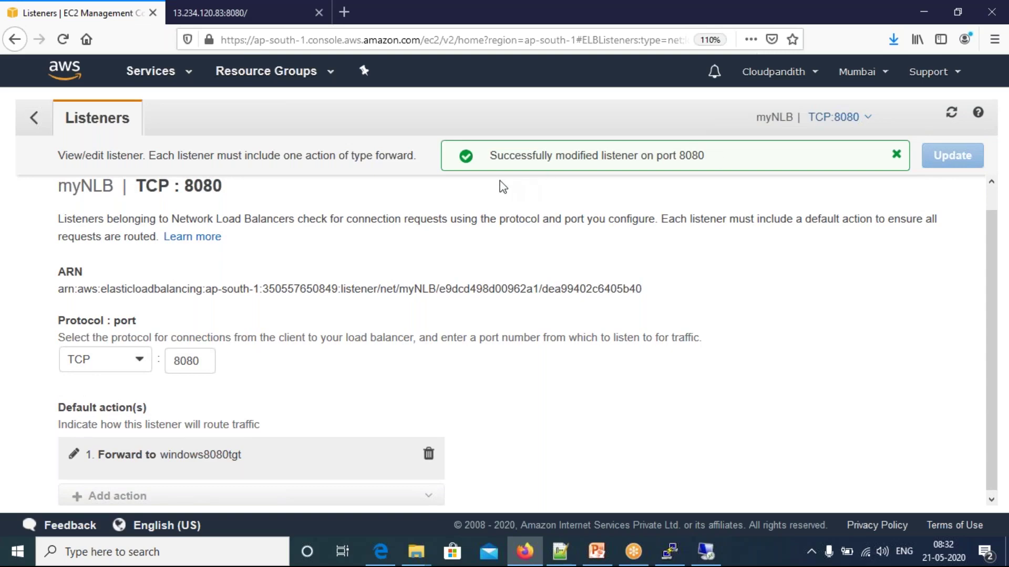
Step: Return to the listeners of myNLB, check their default actions, and copy the load balancer's DNS name
click(34, 119)
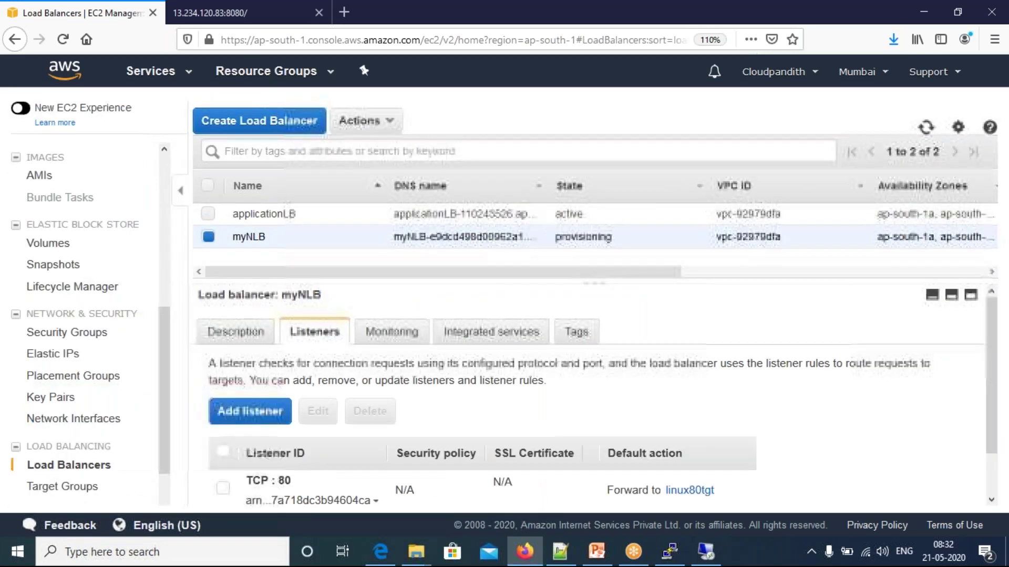
scroll(615, 457, down, 2)
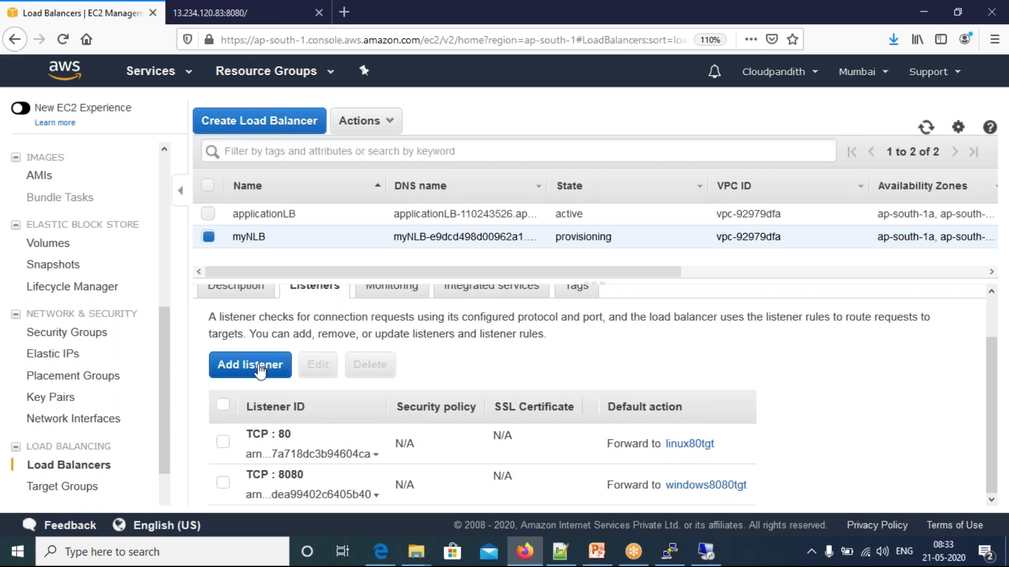
click(237, 287)
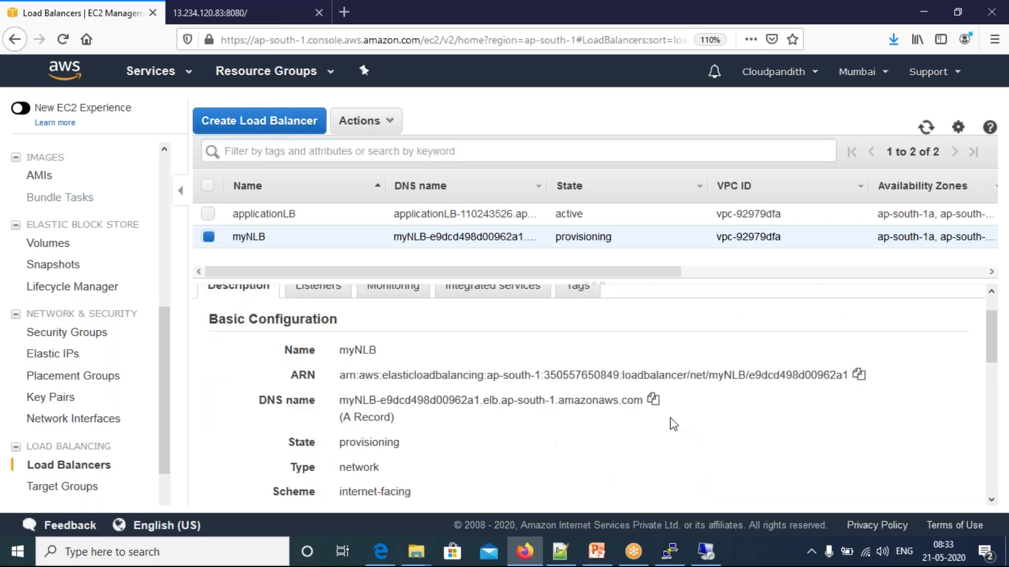
click(653, 400)
Step: Replace the old 8080 test page with a new browser tab and load the copied DNS name on port 80
click(270, 9)
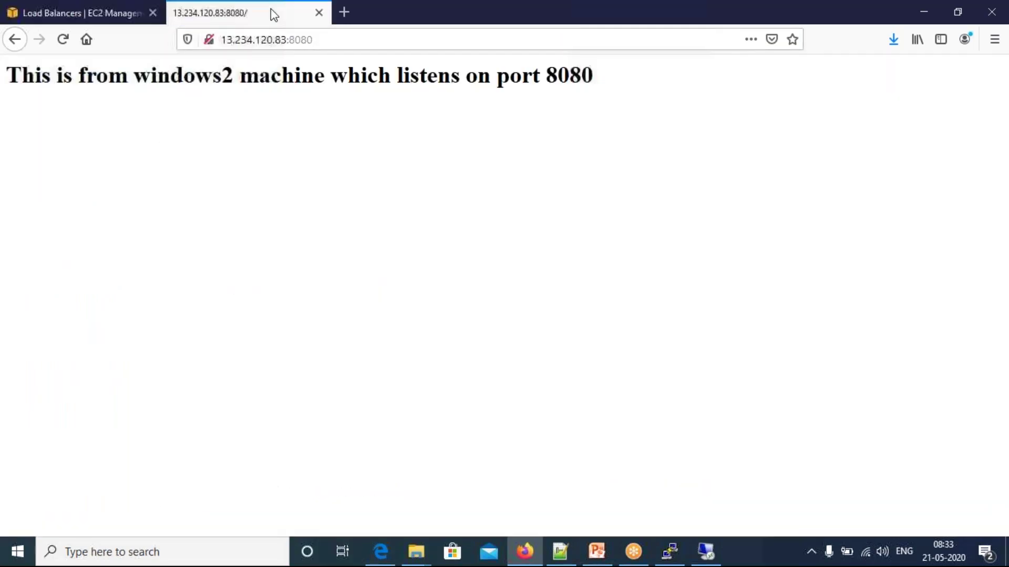
click(318, 12)
click(180, 12)
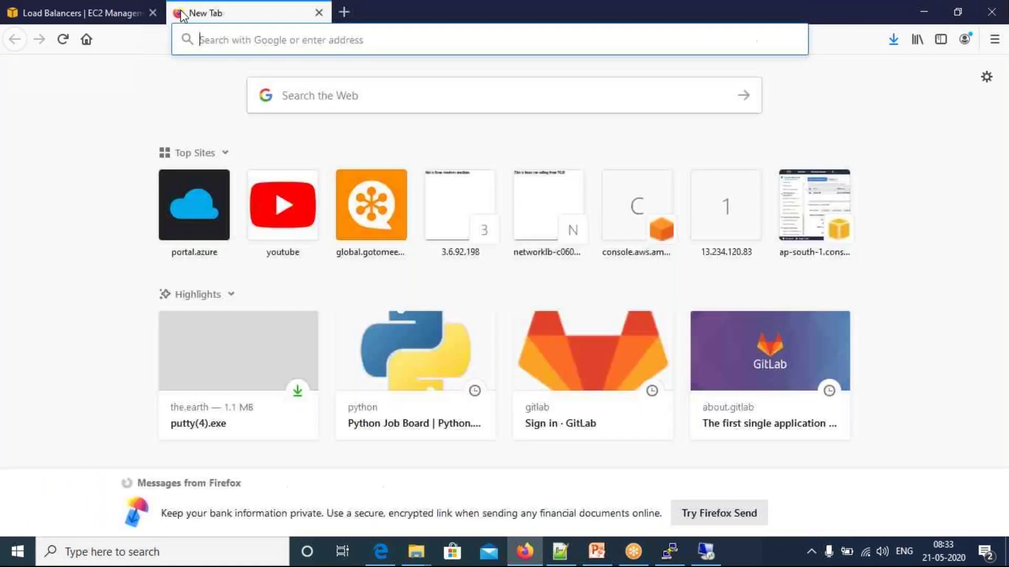
key(ctrl+v)
text(:80)
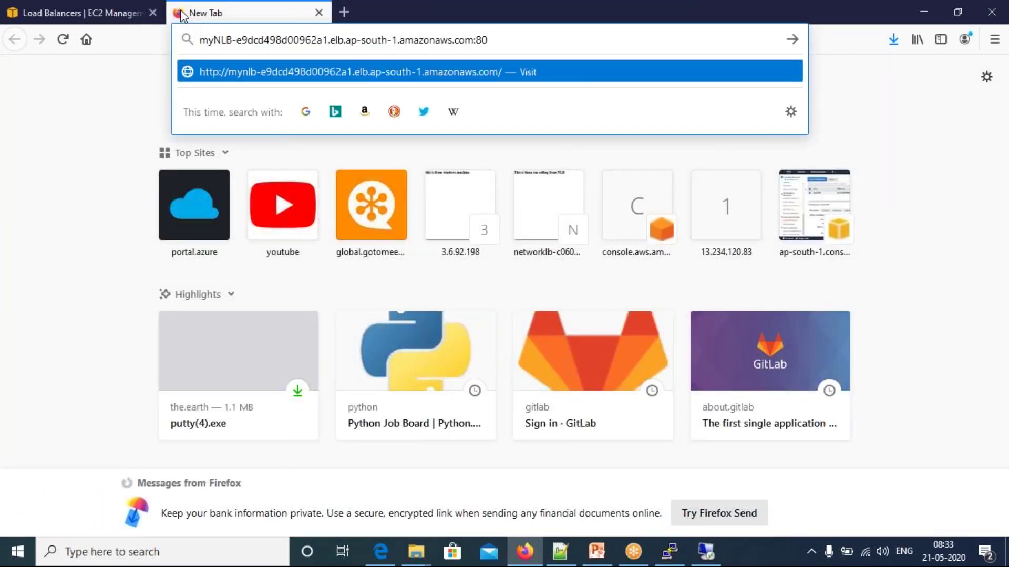
key(Return)
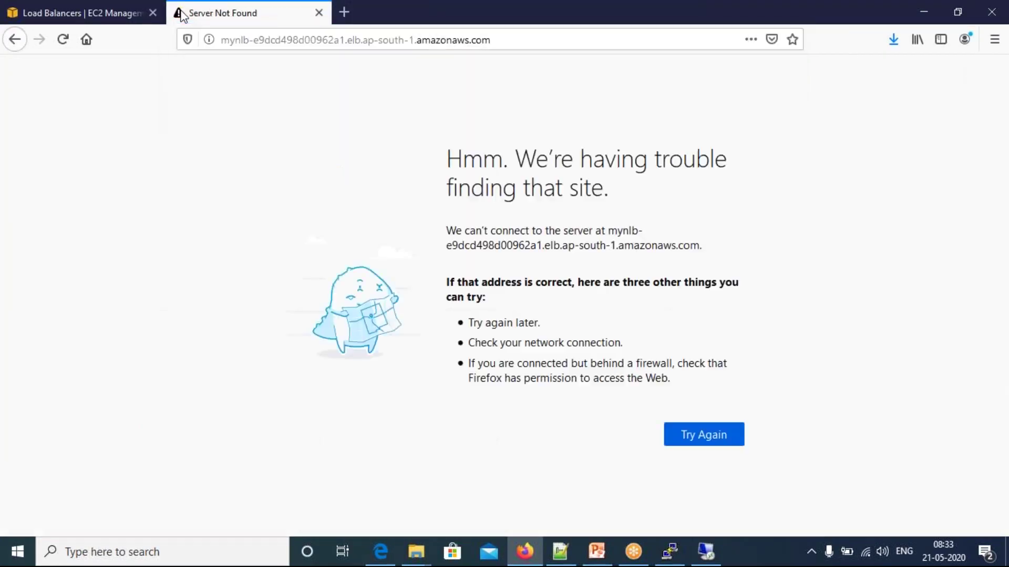
Step: Check the state of myNLB in the EC2 console, refreshing the load balancer list repeatedly
click(310, 30)
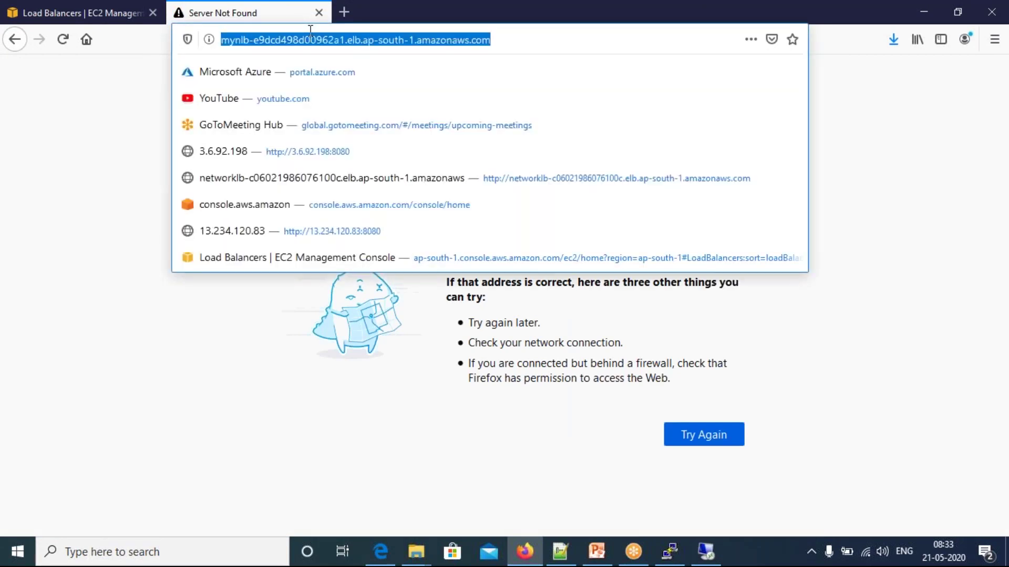
click(72, 13)
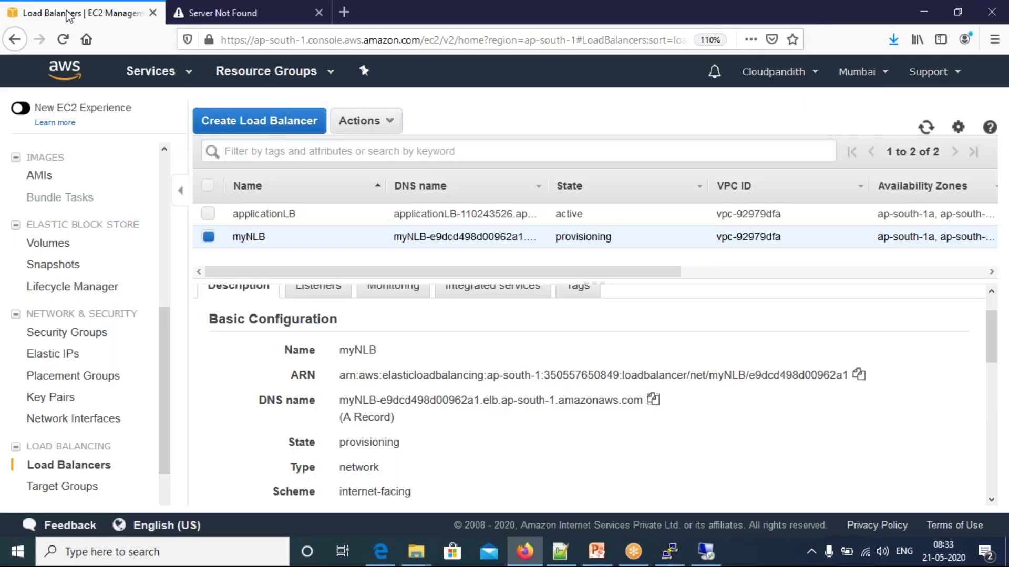
drag(336, 446, 412, 444)
click(411, 444)
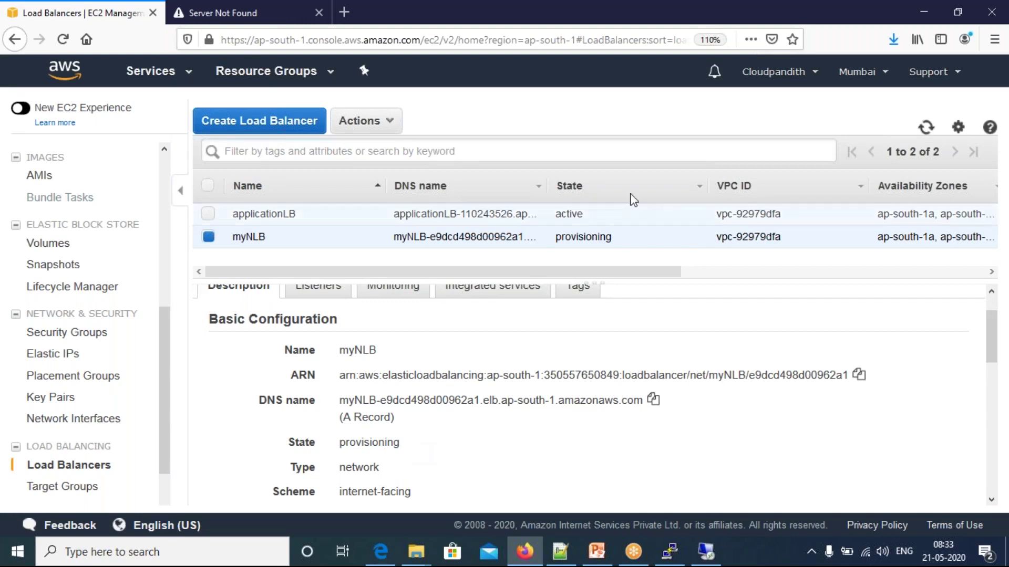
click(926, 128)
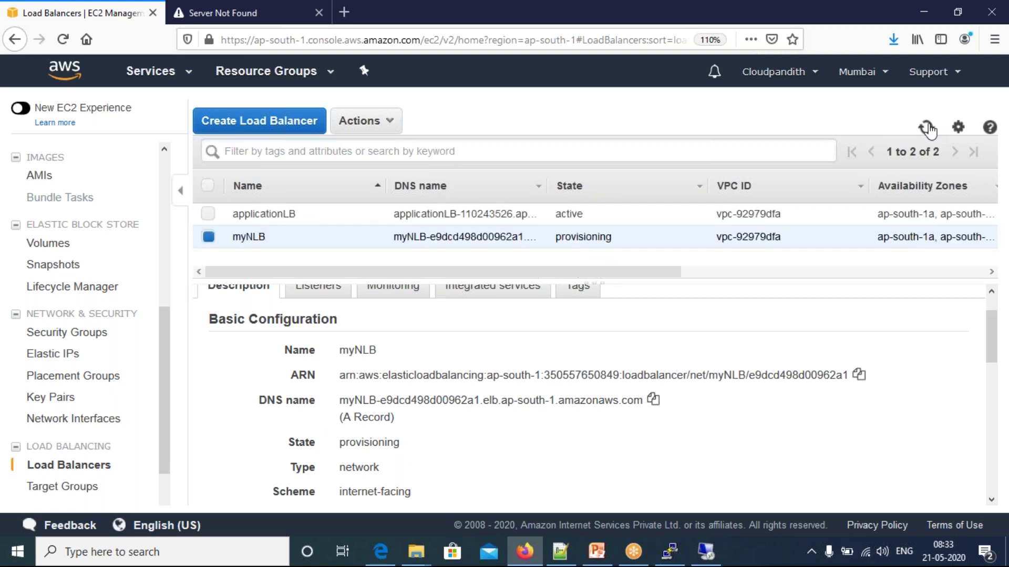
drag(712, 186, 561, 216)
click(561, 216)
click(565, 233)
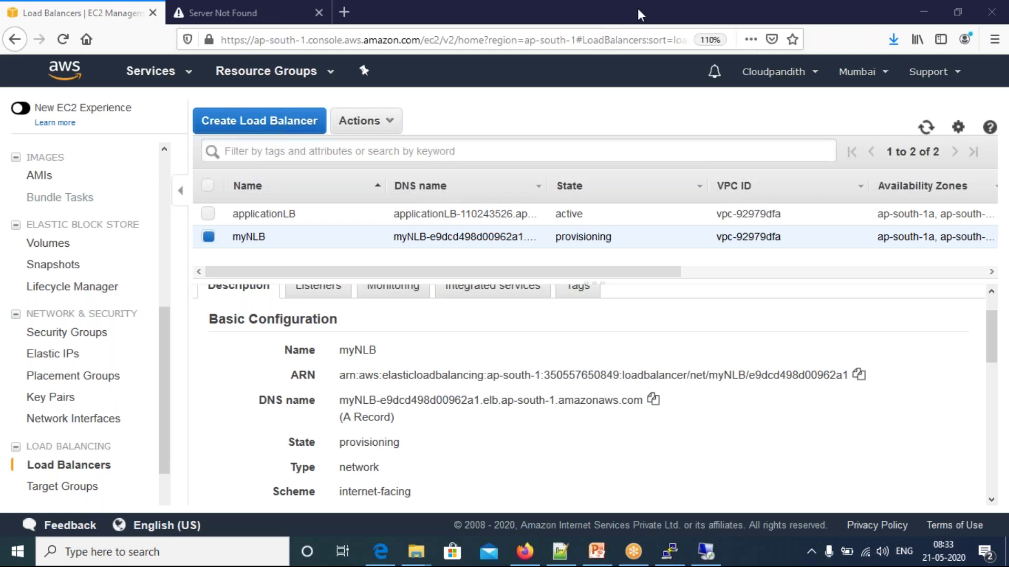
click(926, 131)
click(927, 134)
click(927, 134)
click(927, 134)
click(927, 134)
click(926, 135)
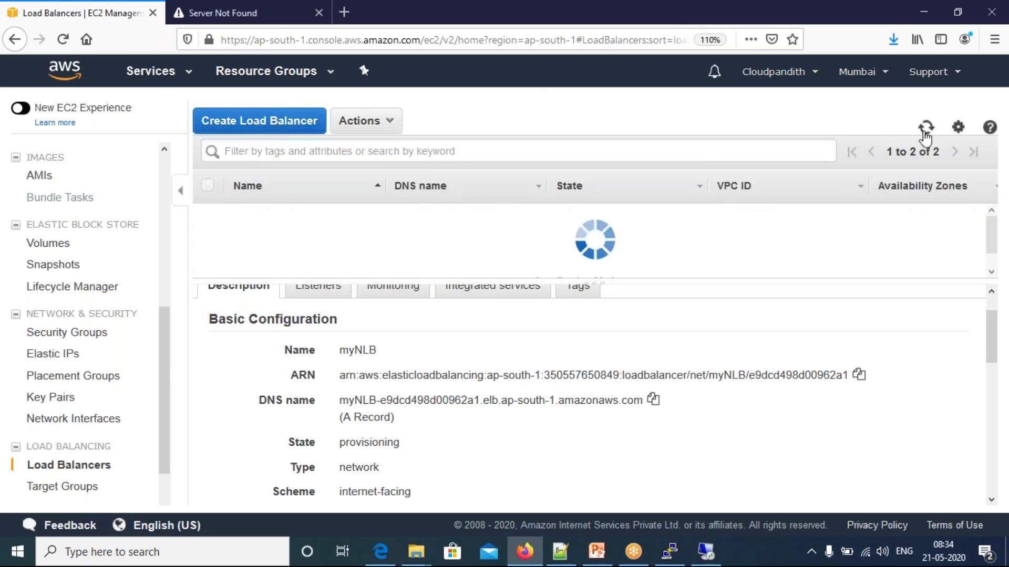
Step: Request the myNLB DNS address again in the test browser tab
click(257, 13)
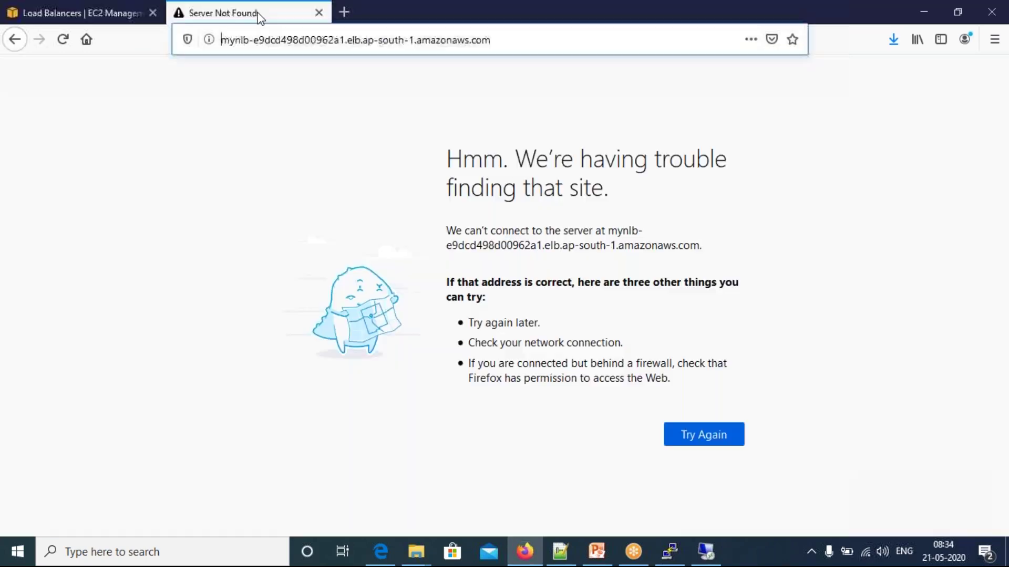
click(284, 39)
key(ctrl+a)
key(Return)
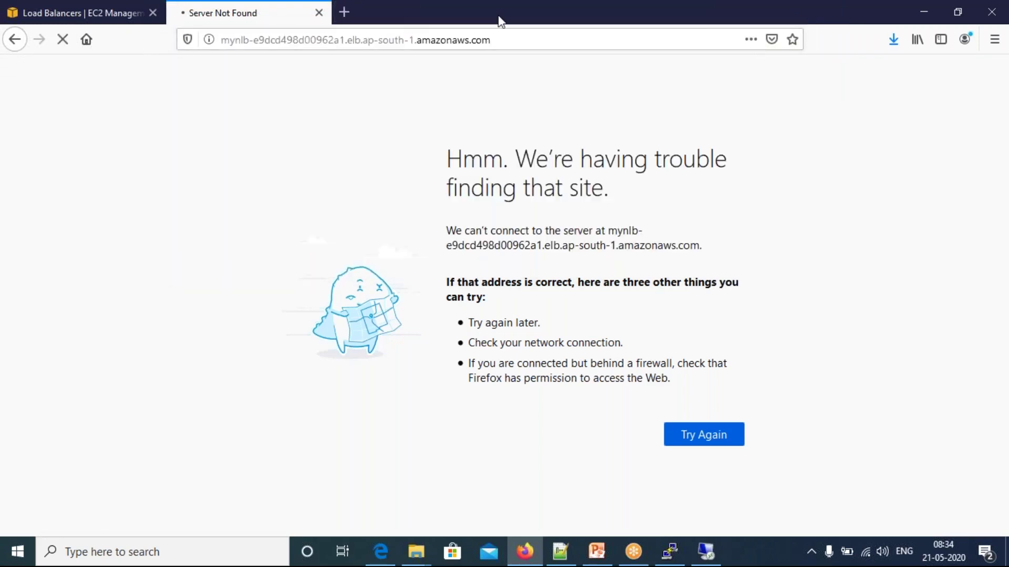
Step: Append port 8080 to the myNLB DNS address in the test browser tab
click(509, 42)
click(509, 42)
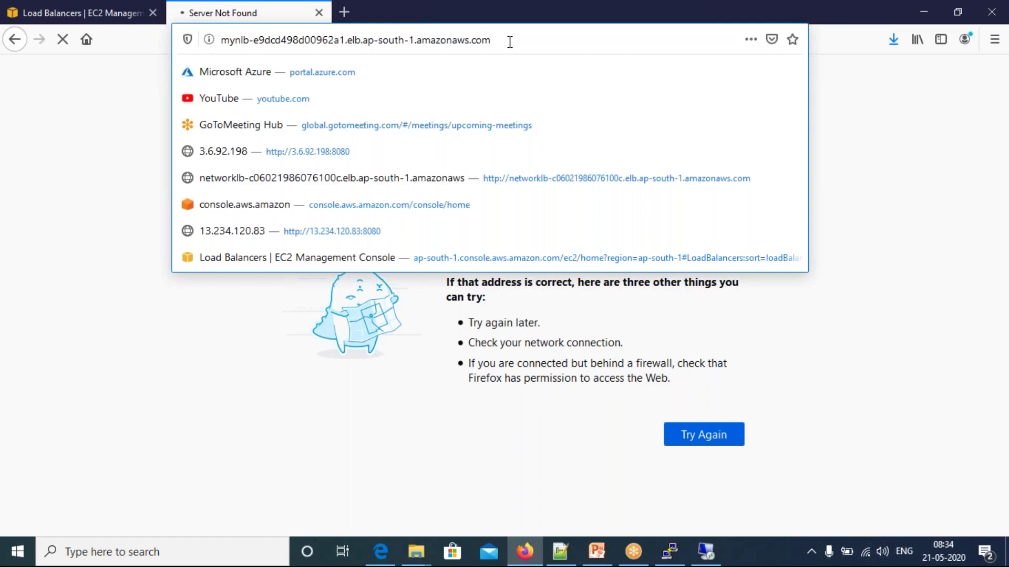
text(:80)
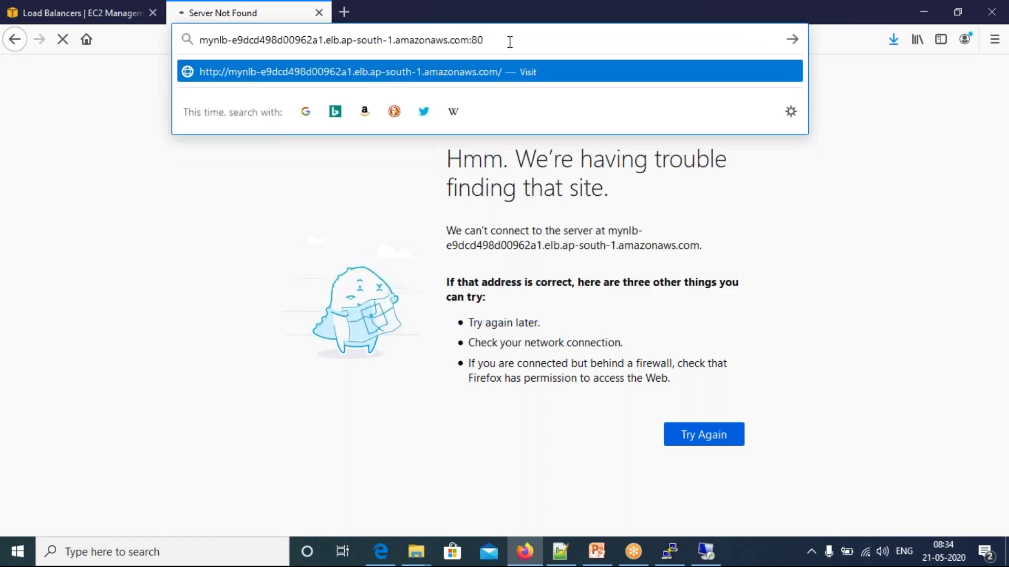
text(80)
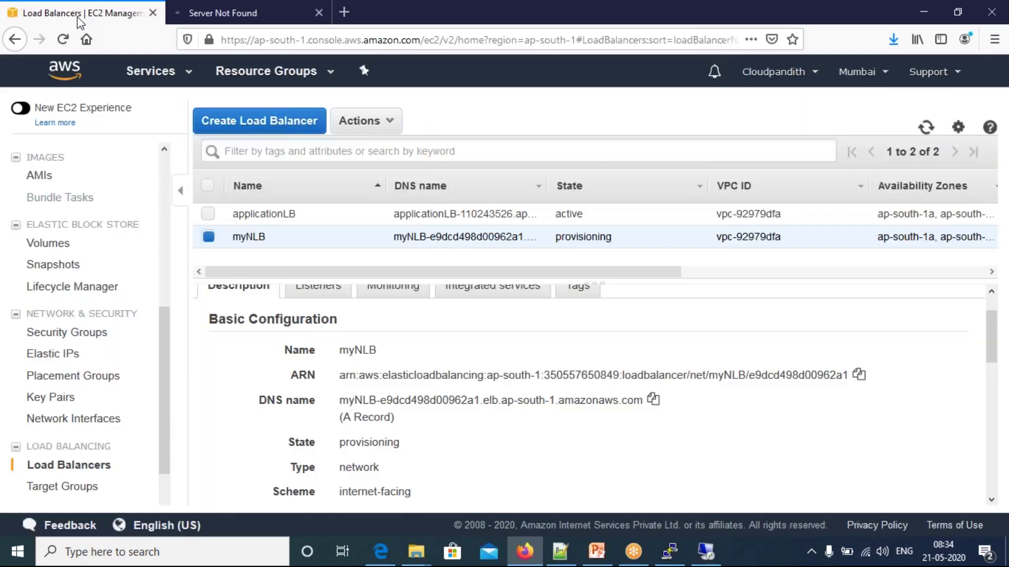
Step: Return to the EC2 console and refresh the load balancer list repeatedly to check the state of myNLB
click(78, 22)
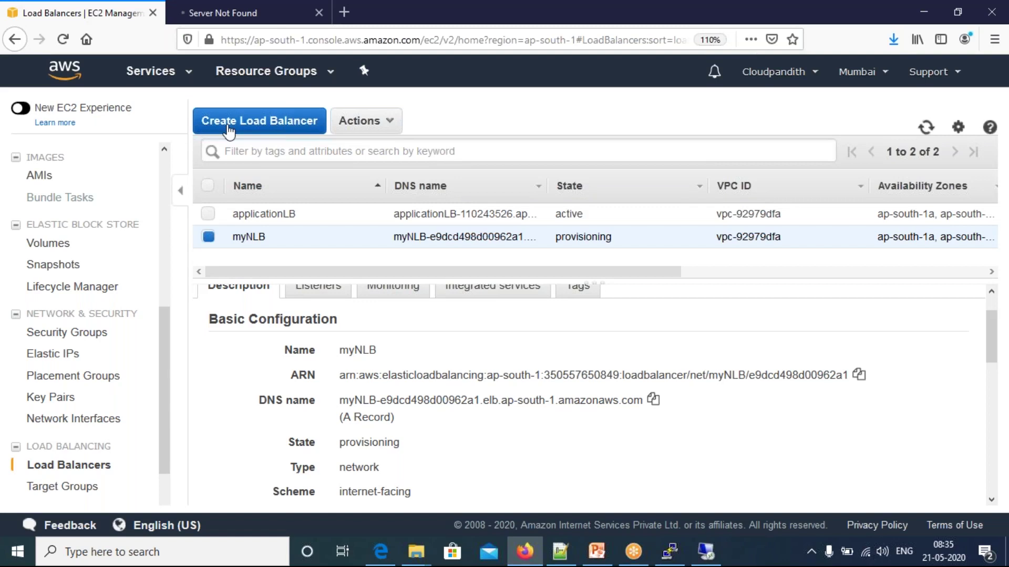
click(927, 128)
click(926, 129)
click(927, 128)
click(927, 128)
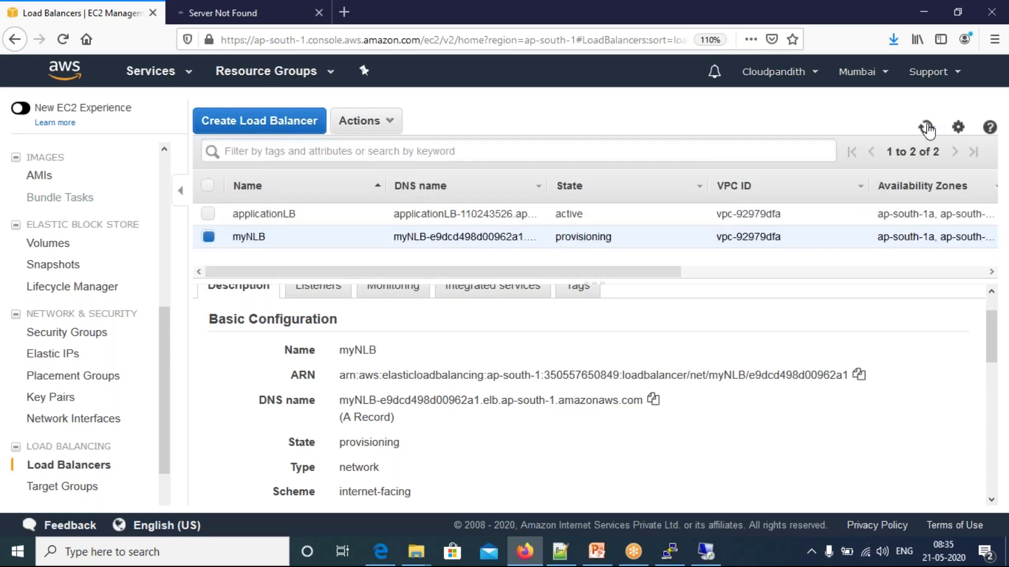
click(926, 129)
click(927, 128)
click(927, 128)
click(927, 128)
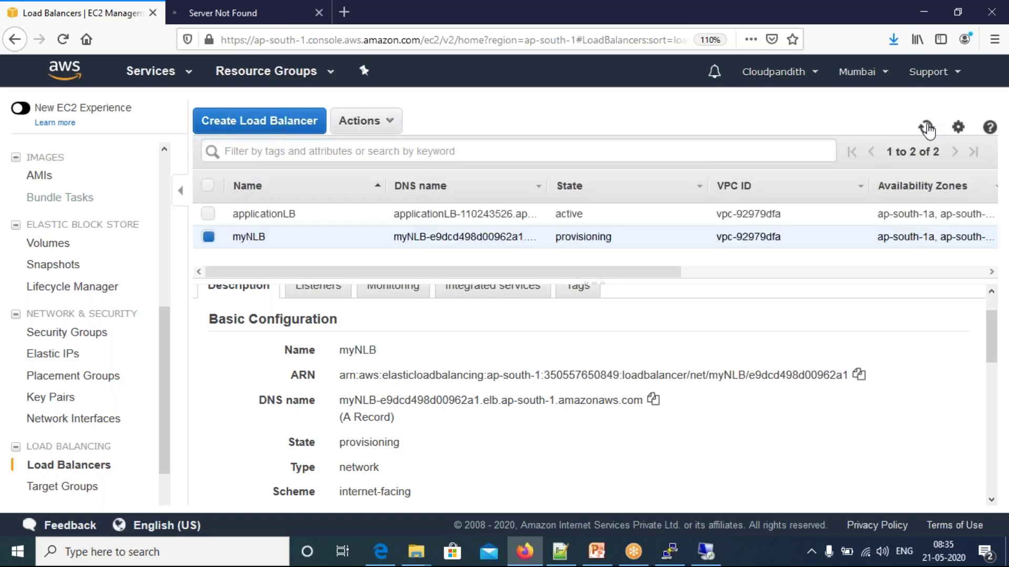
Step: Check the pending test tab and keep refreshing the load balancer list until the state of myNLB is active
click(281, 8)
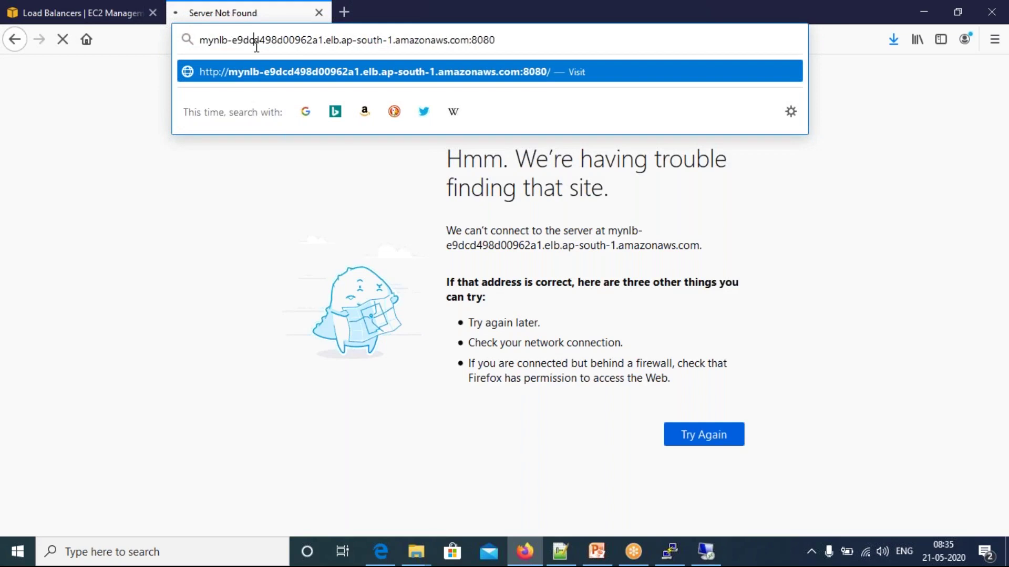
key(Escape)
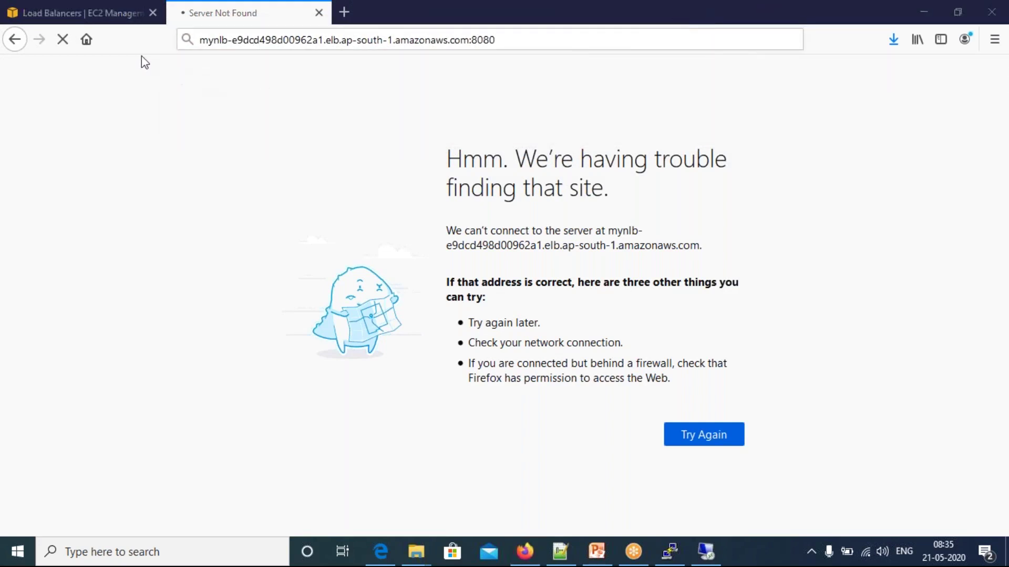
click(76, 13)
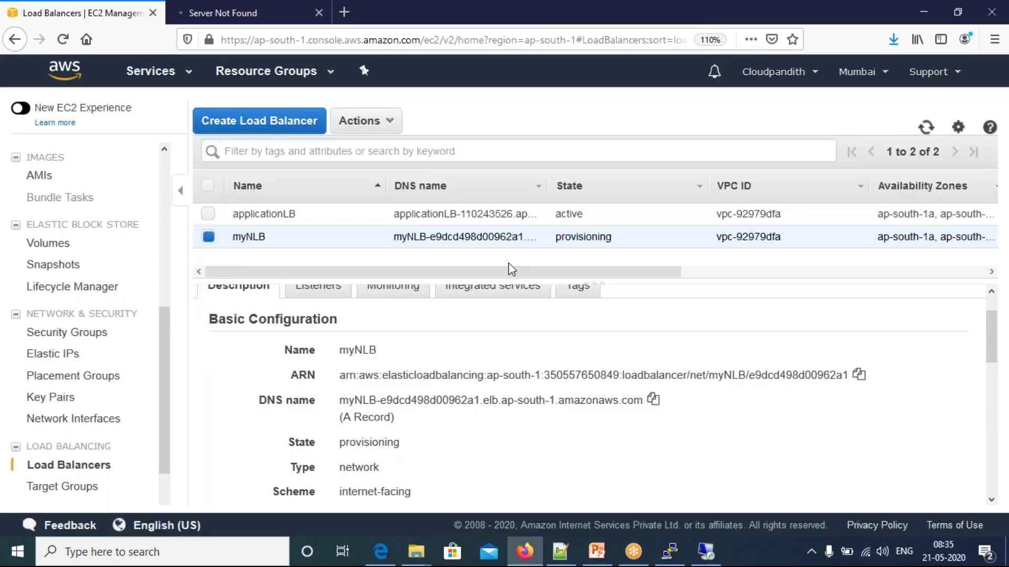
click(925, 129)
click(926, 129)
click(926, 129)
click(926, 129)
click(926, 129)
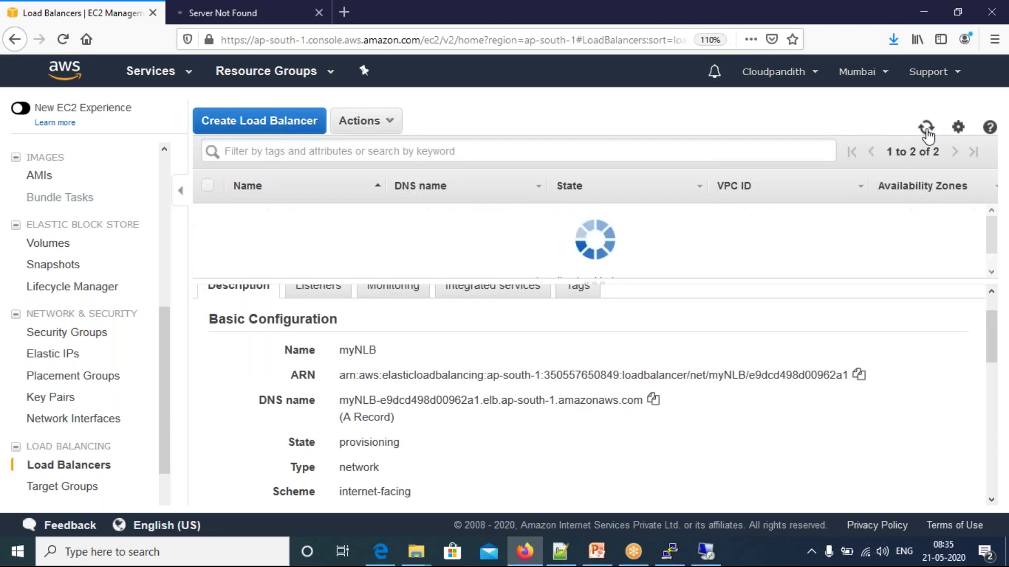
click(926, 129)
click(926, 128)
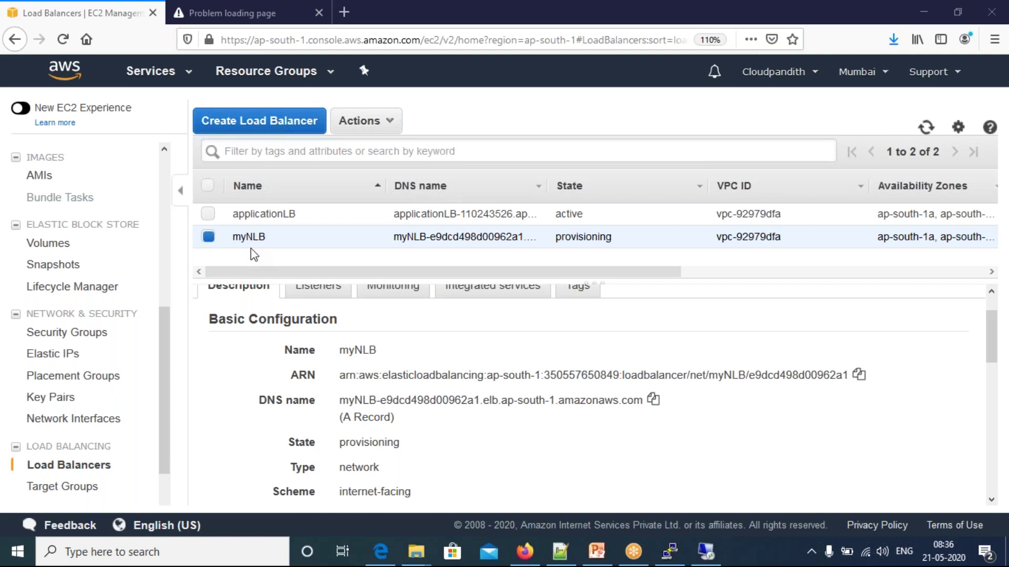
click(926, 131)
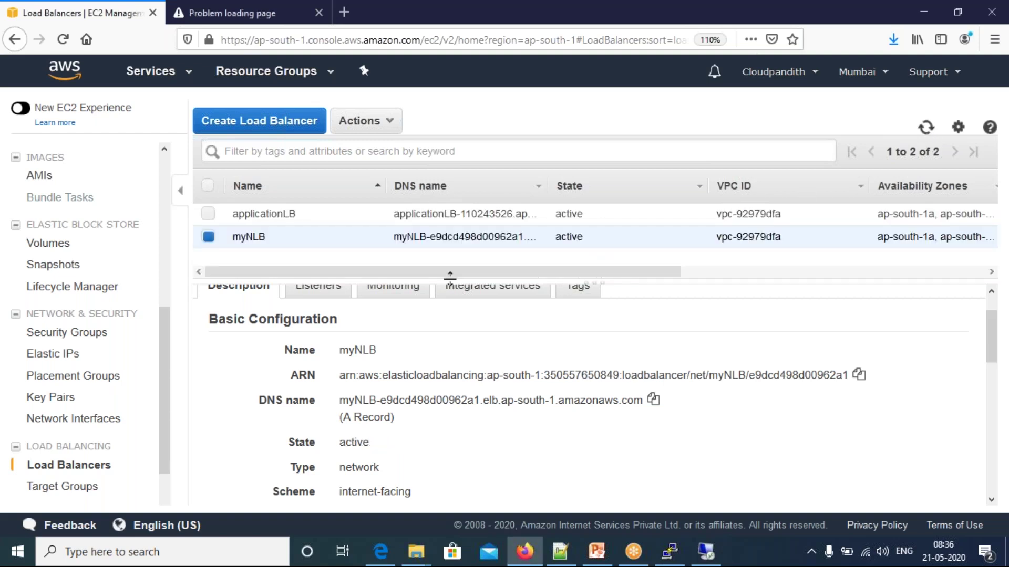
Step: Try to load the myNLB DNS address again in the existing test tab, also with port 80 appended
click(237, 13)
click(241, 35)
key(Return)
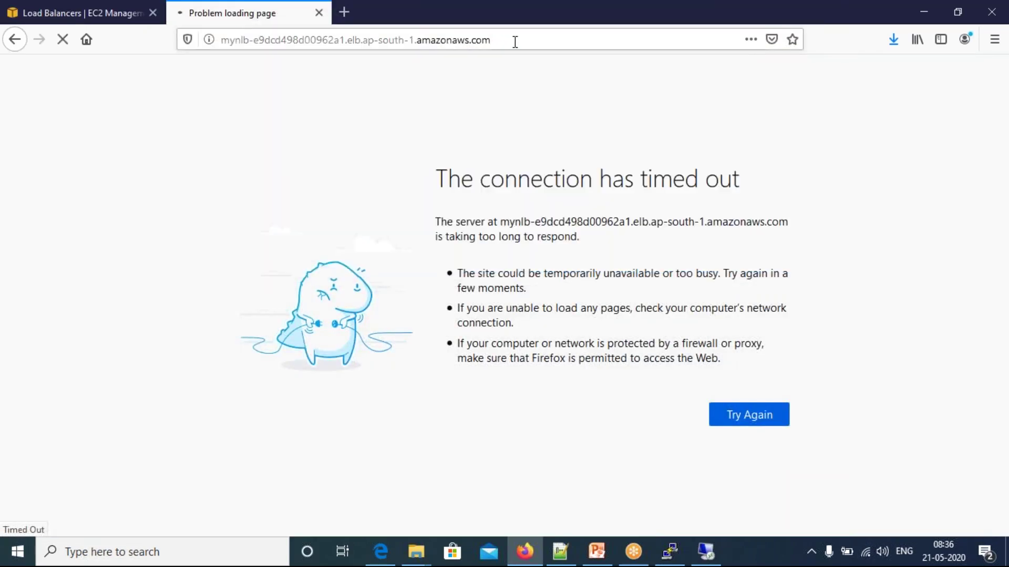
click(515, 43)
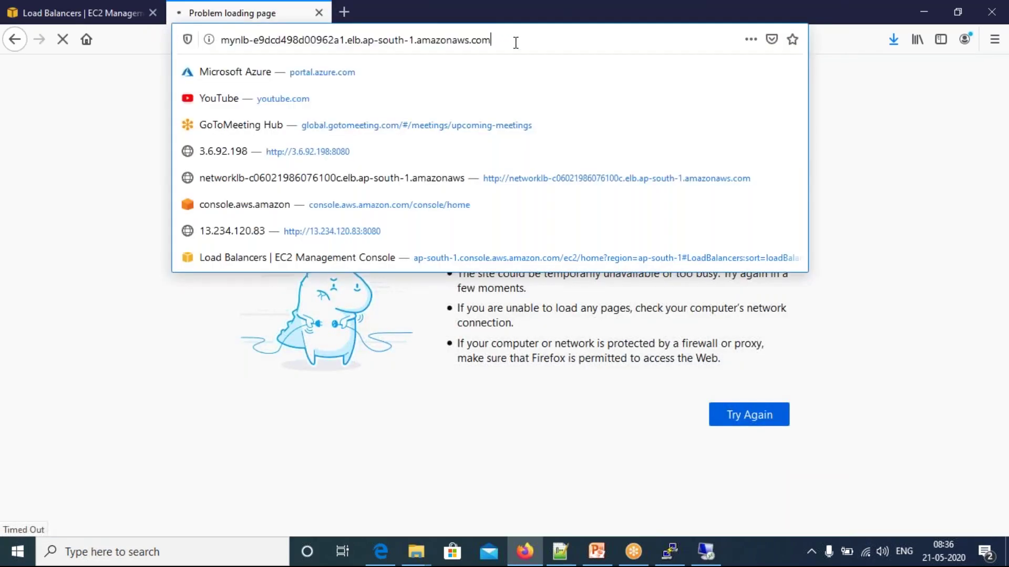
text(:80)
key(Return)
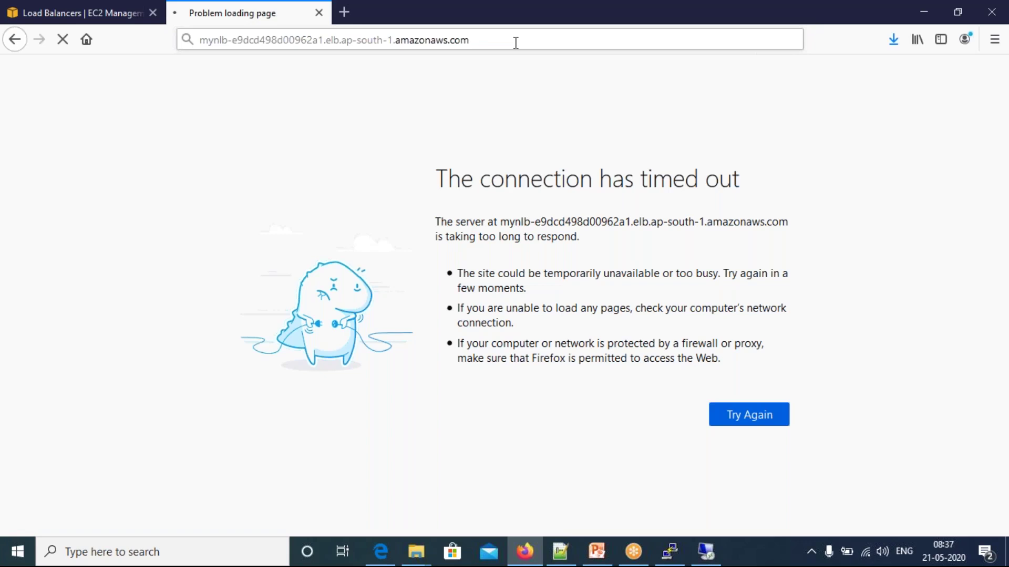
click(516, 42)
click(515, 42)
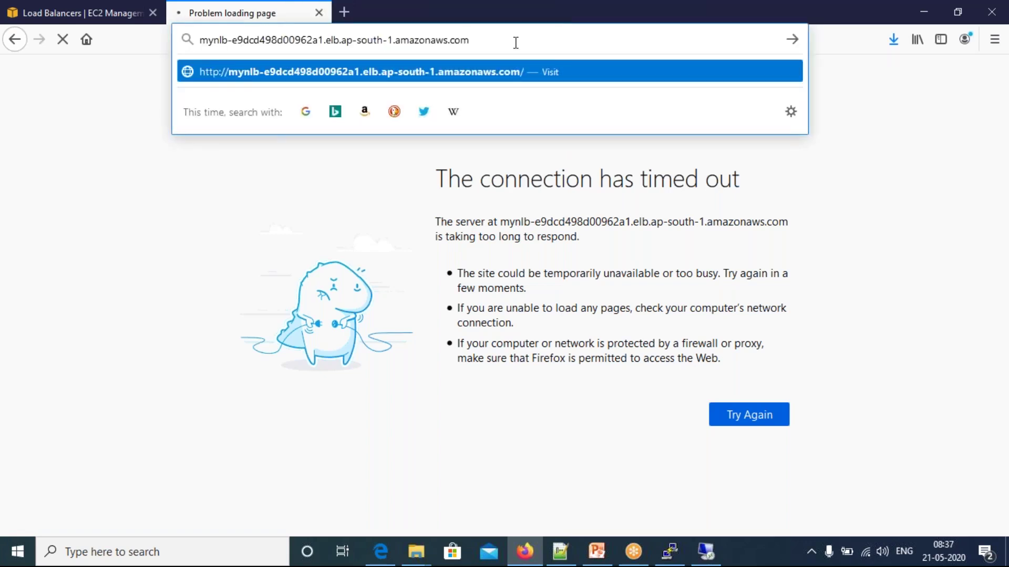
Step: Replace the test tab with a new one, load the freshly copied myNLB DNS name, and check the page text
click(318, 12)
click(653, 400)
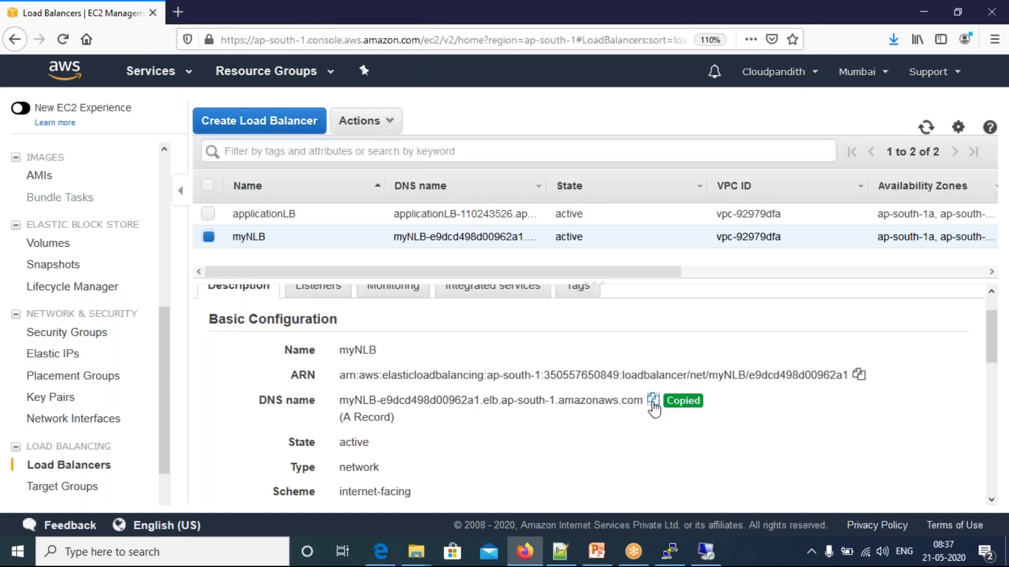
click(185, 10)
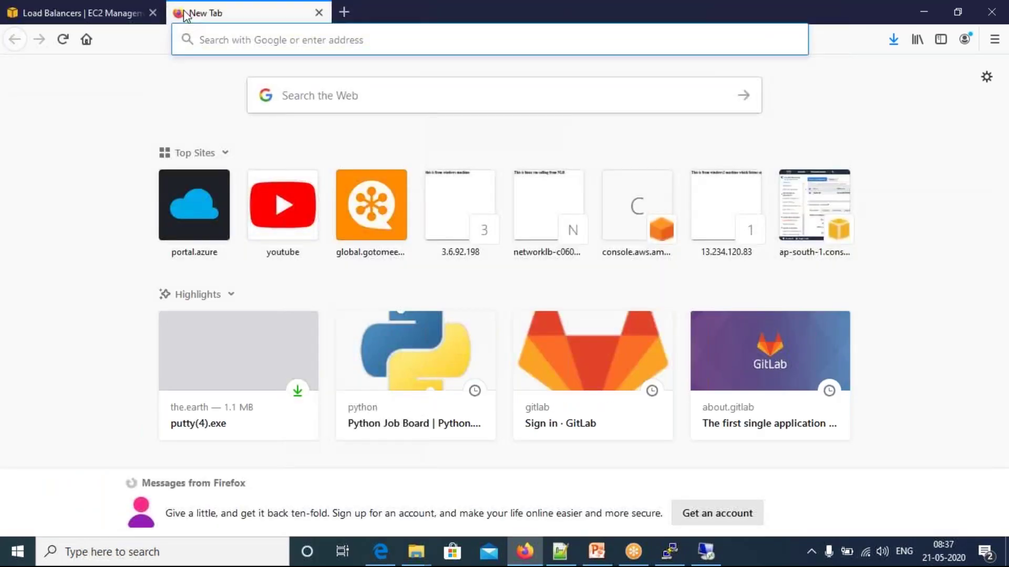
key(ctrl+v)
key(Return)
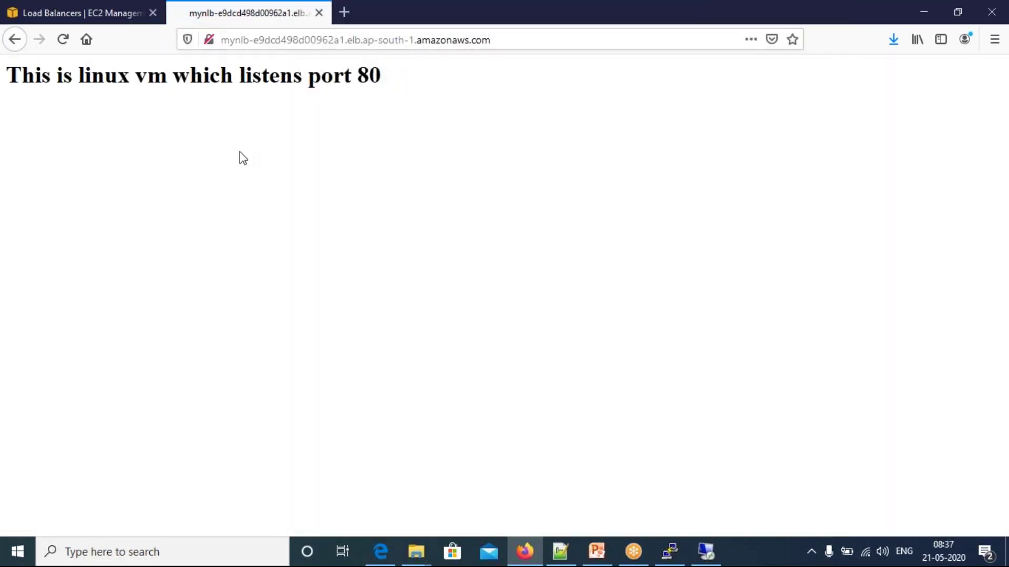
drag(122, 75, 386, 76)
click(386, 76)
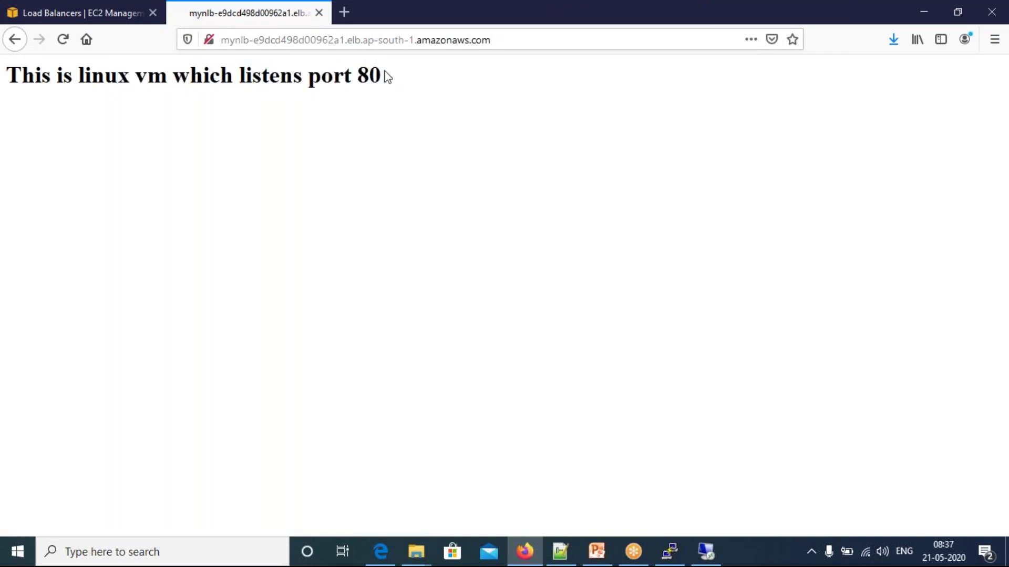
Step: Load the myNLB DNS address on port 8080 and check which machine's page is served
click(507, 36)
click(508, 36)
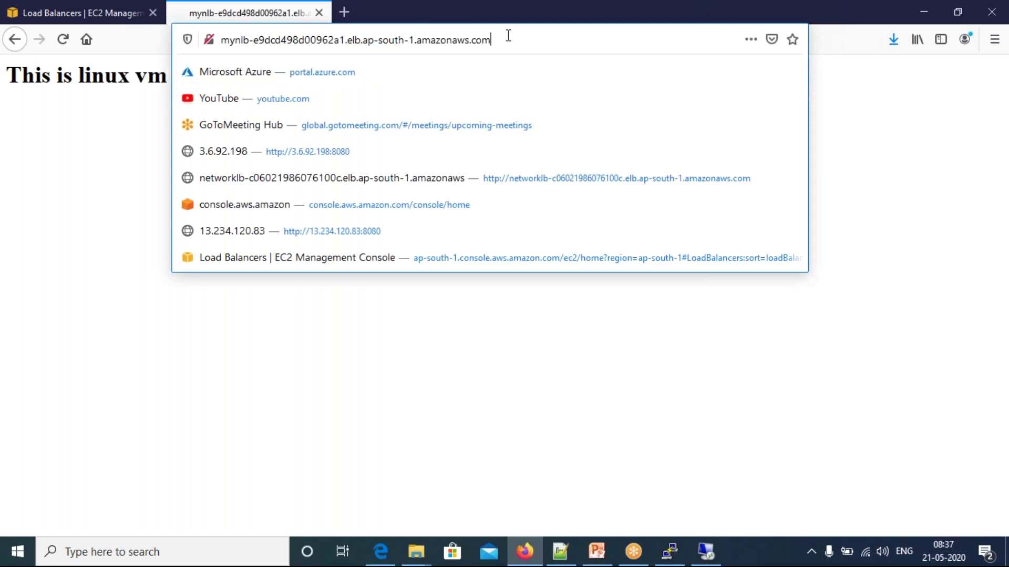
text(:)
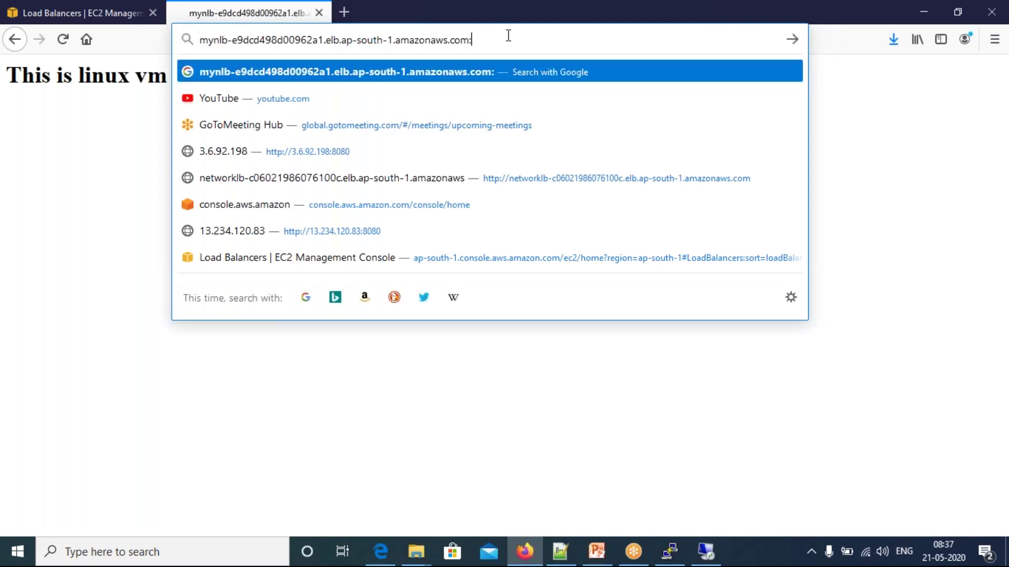
text(8080)
key(Return)
drag(151, 74, 545, 75)
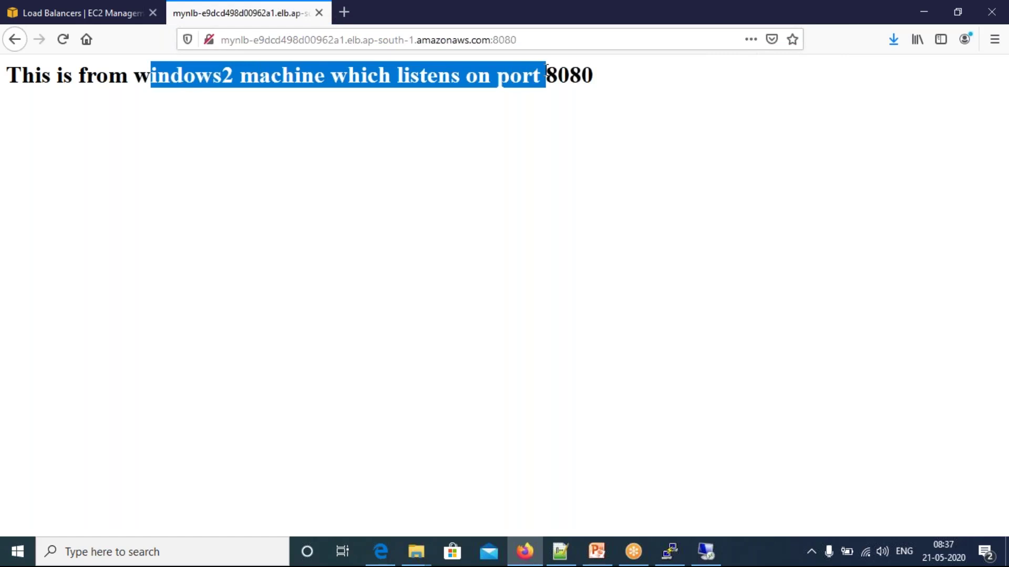
Step: Remove the port from the myNLB address and request the default port 80 page several times
click(538, 46)
click(538, 46)
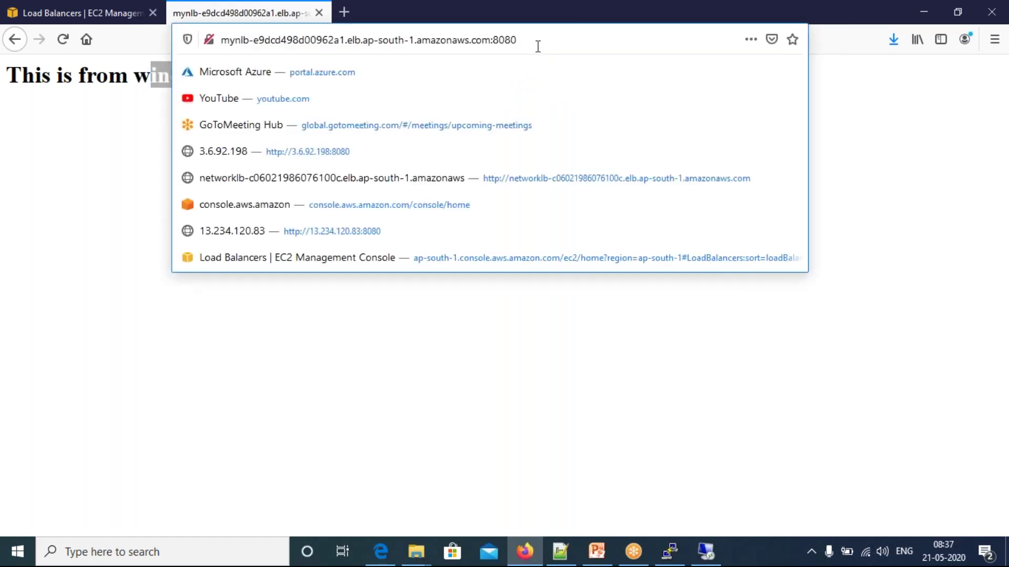
key(BackSpace)
key(BackSpace)
key(Return)
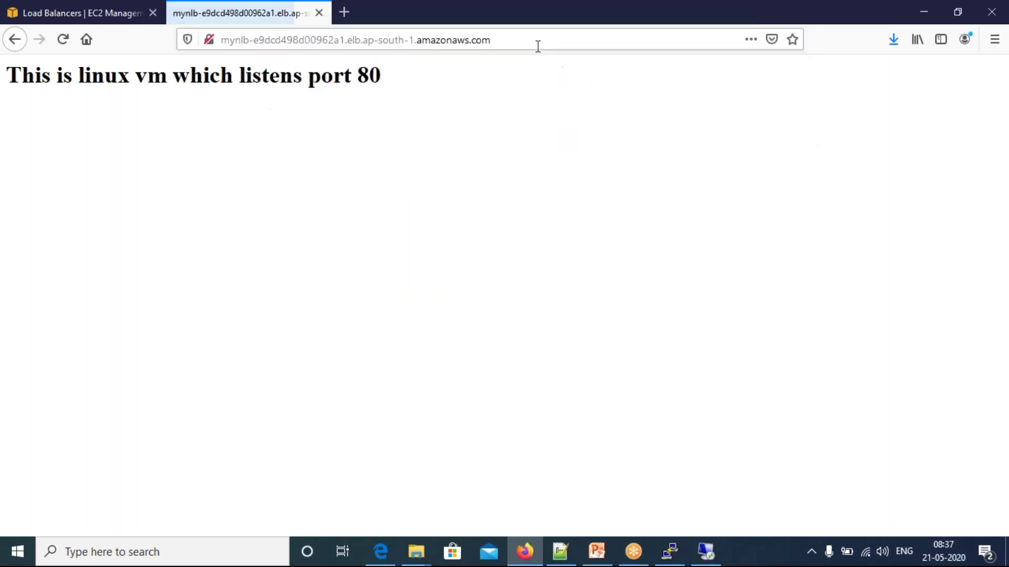
click(538, 46)
key(ctrl+a)
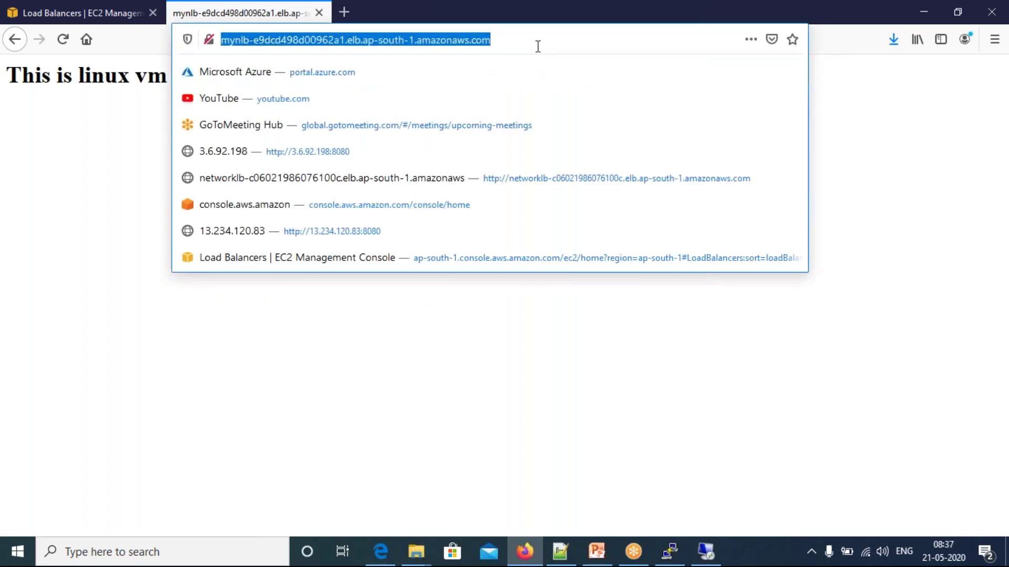
key(Return)
click(538, 46)
key(Return)
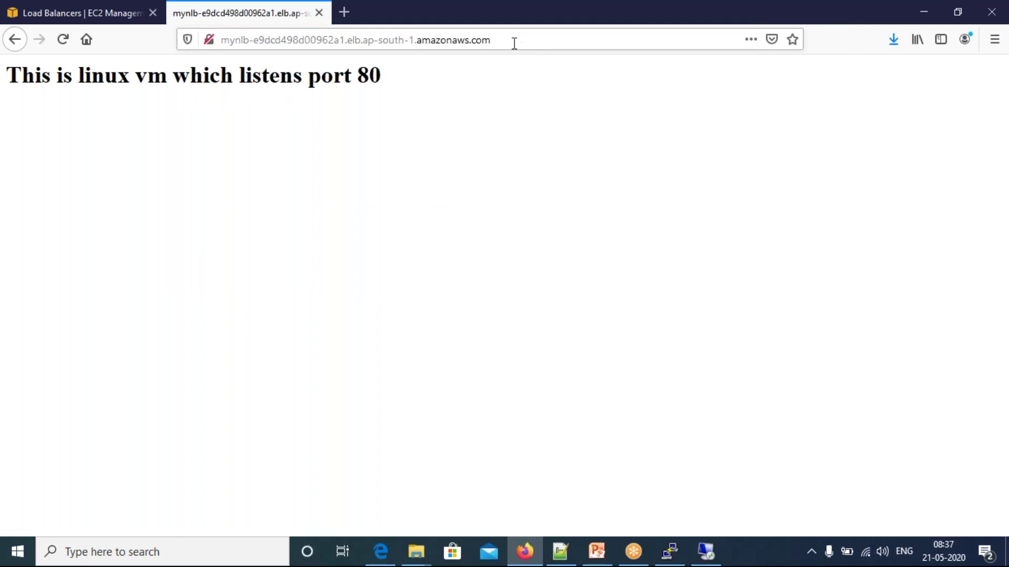
click(512, 42)
key(Return)
Step: Request the myNLB address with port 8080 once more and read the text of the served page
click(513, 42)
key(End)
text(:8080)
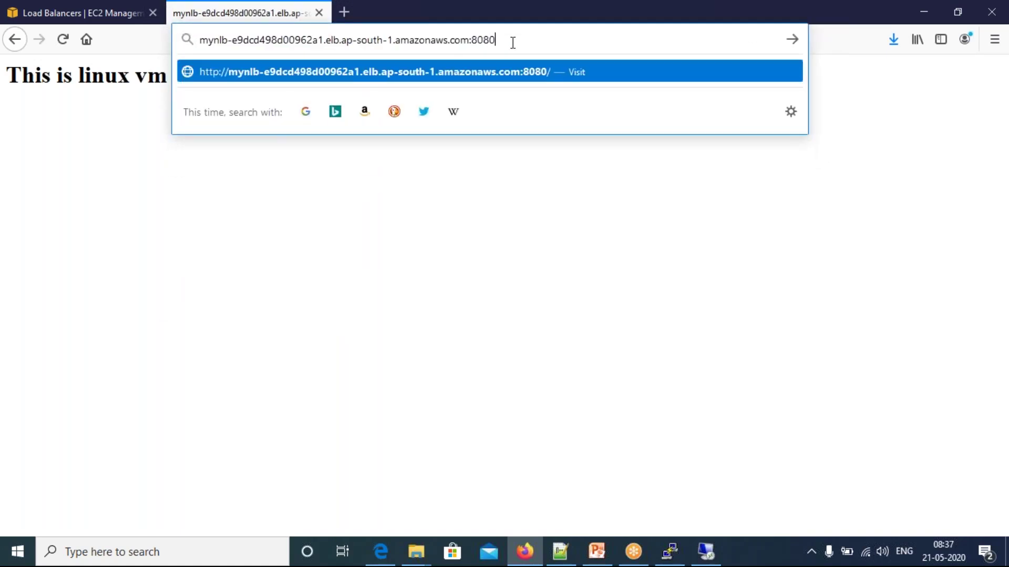
key(Return)
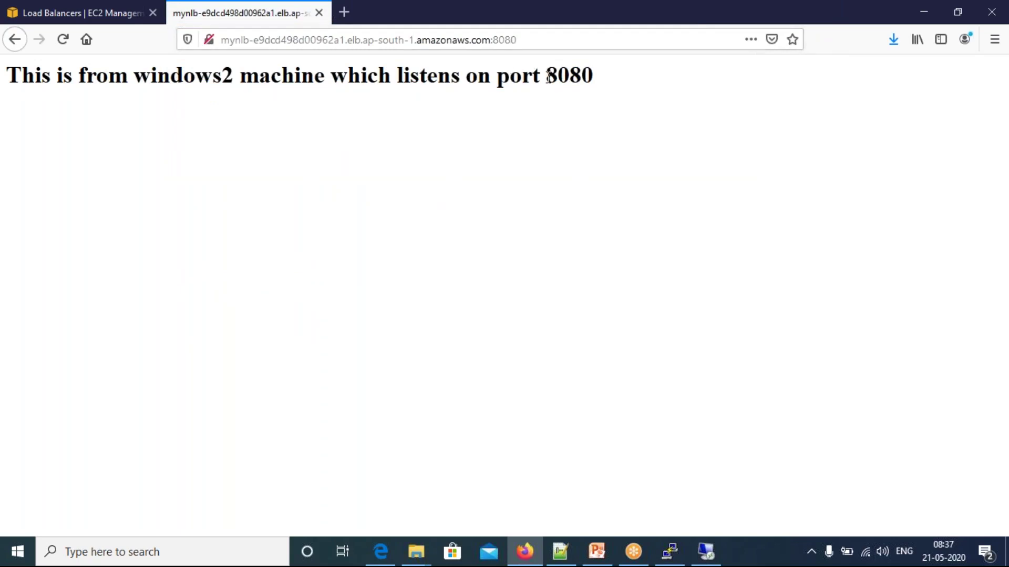
drag(595, 77, 7, 90)
click(194, 129)
click(527, 48)
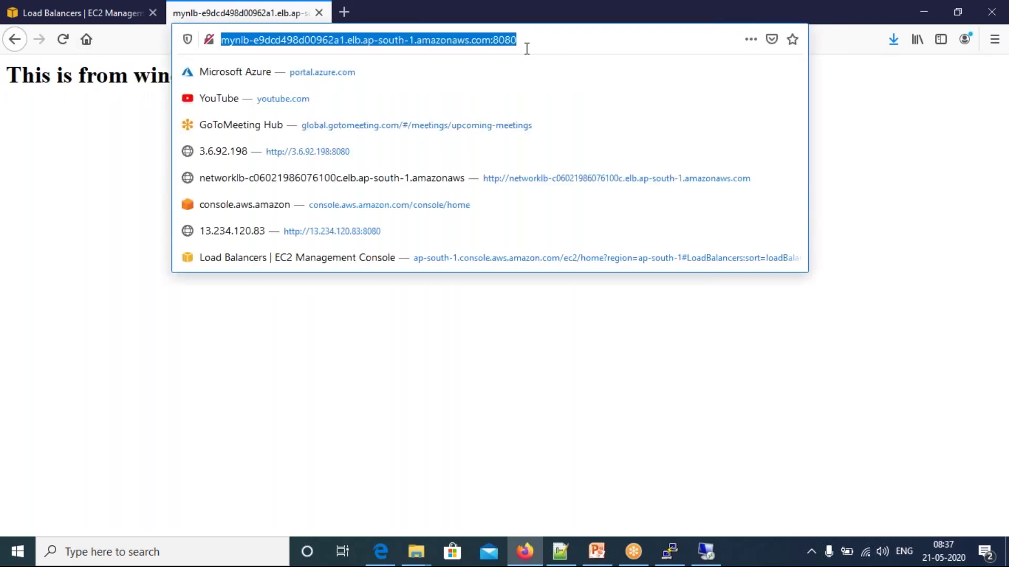
click(527, 48)
Step: Switch to the EC2-4 presentation in PowerPoint and present the network load balancer overview slide and the load balancer feature comparison slide
click(97, 13)
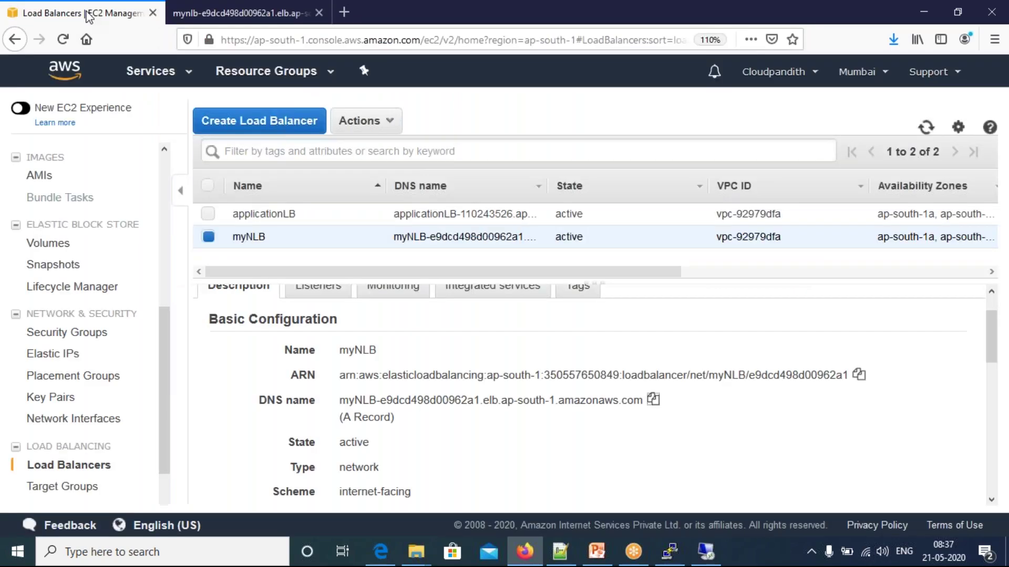
click(596, 557)
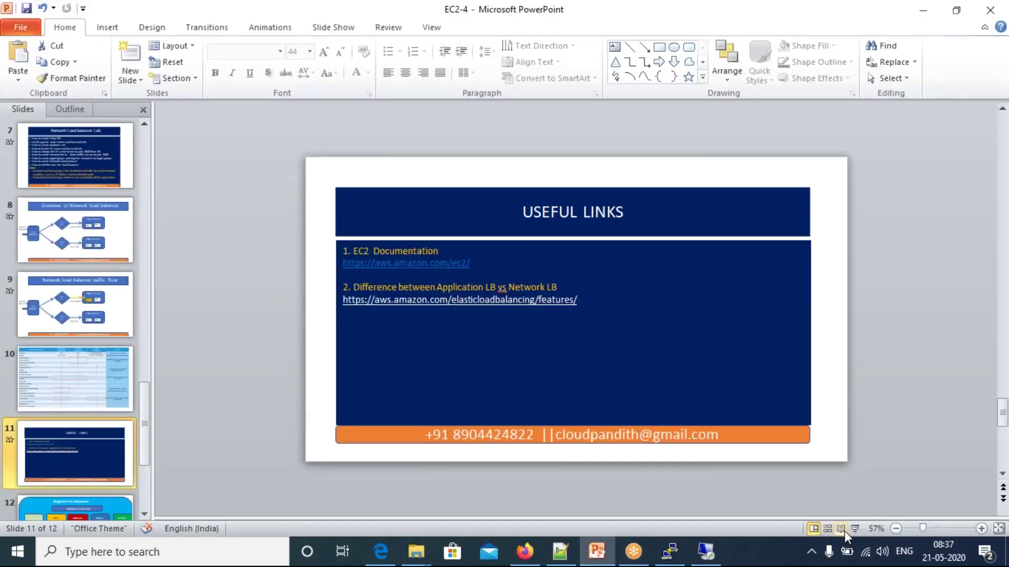
click(851, 530)
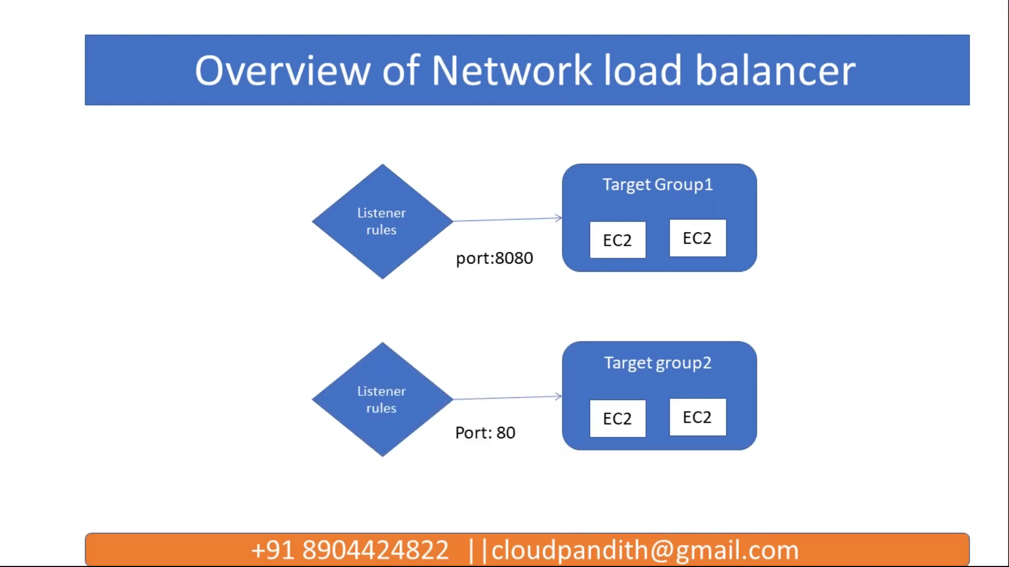
key(Escape)
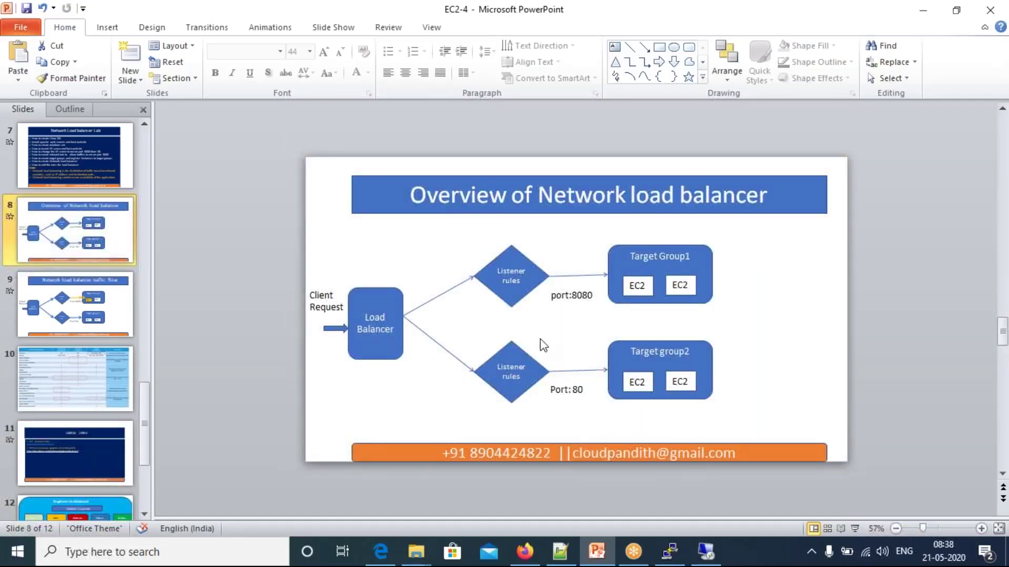
click(65, 361)
click(855, 528)
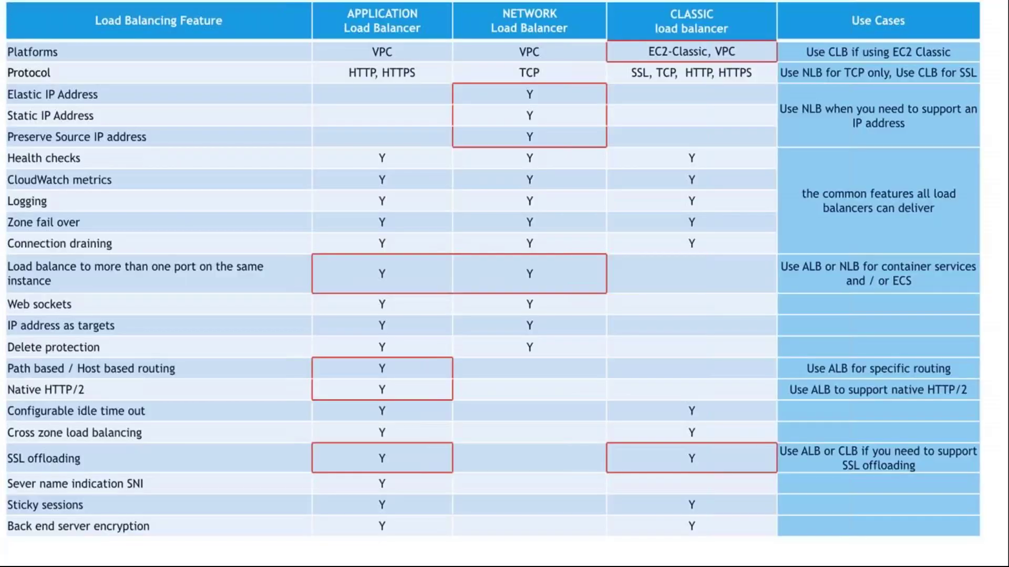